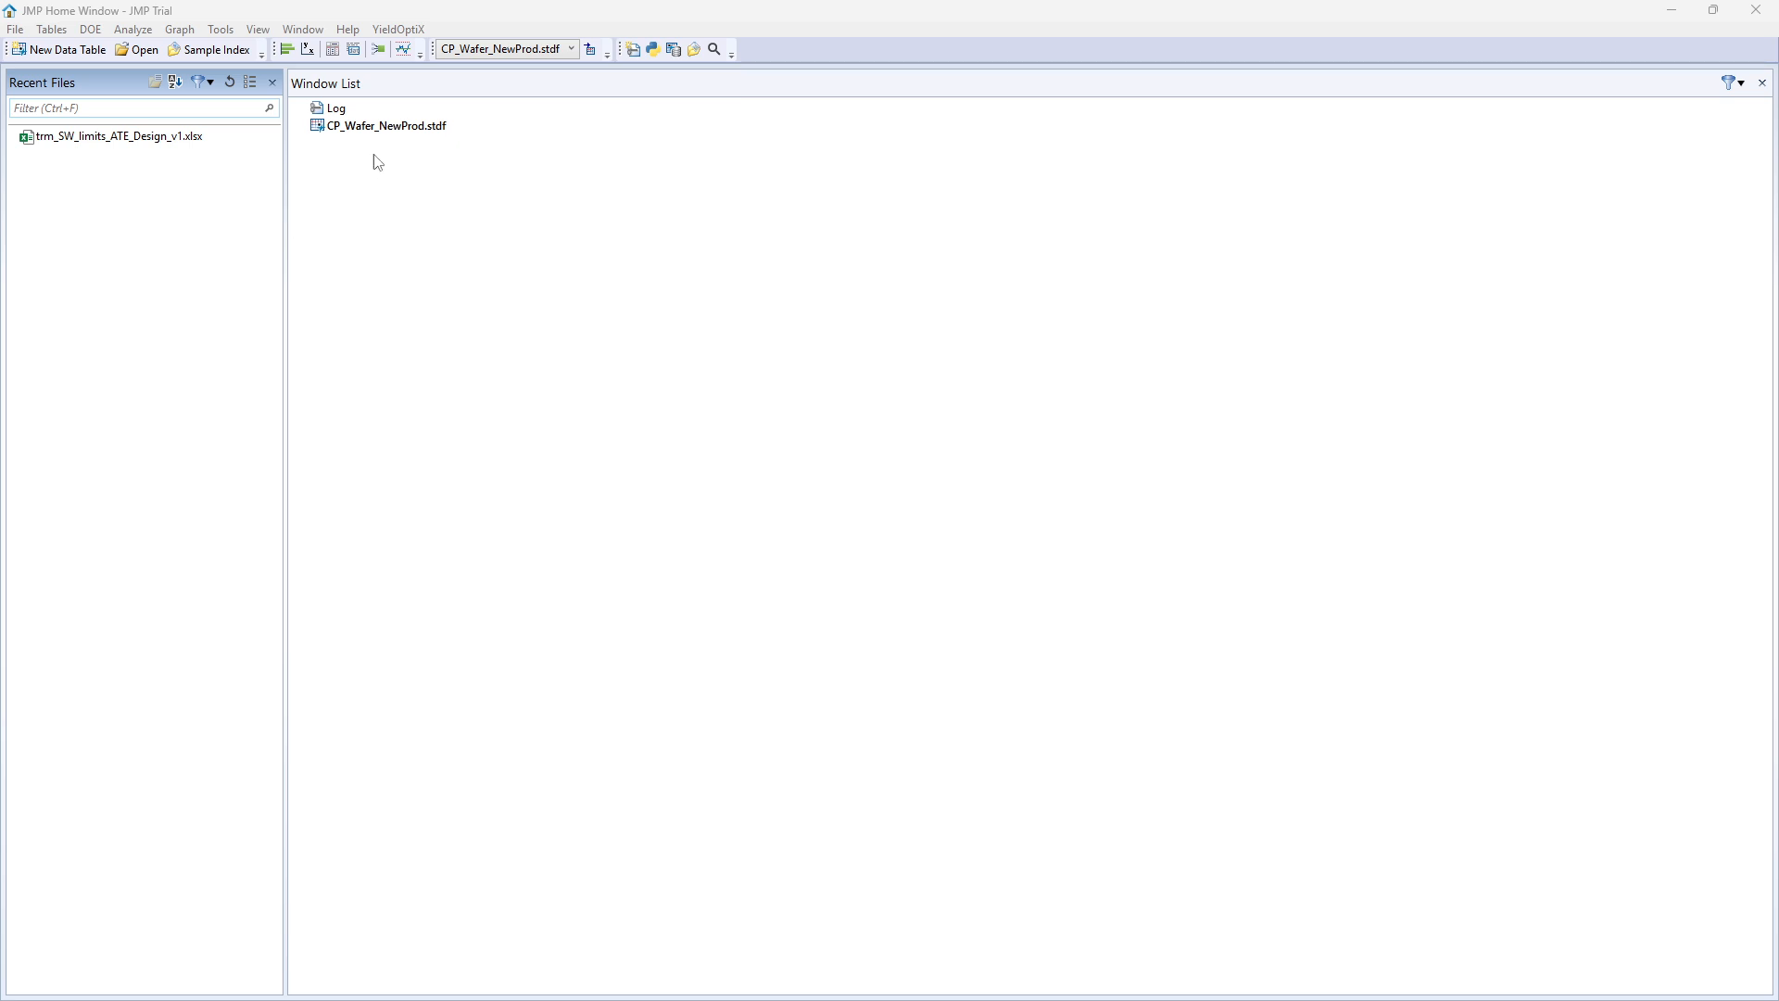
Open Test Explorer for the CP_Wafer_NewProd.stdf table and move its window fully into view
{"action": "left_click", "coordinate": [388, 127]}
{"action": "left_click", "coordinate": [381, 35]}
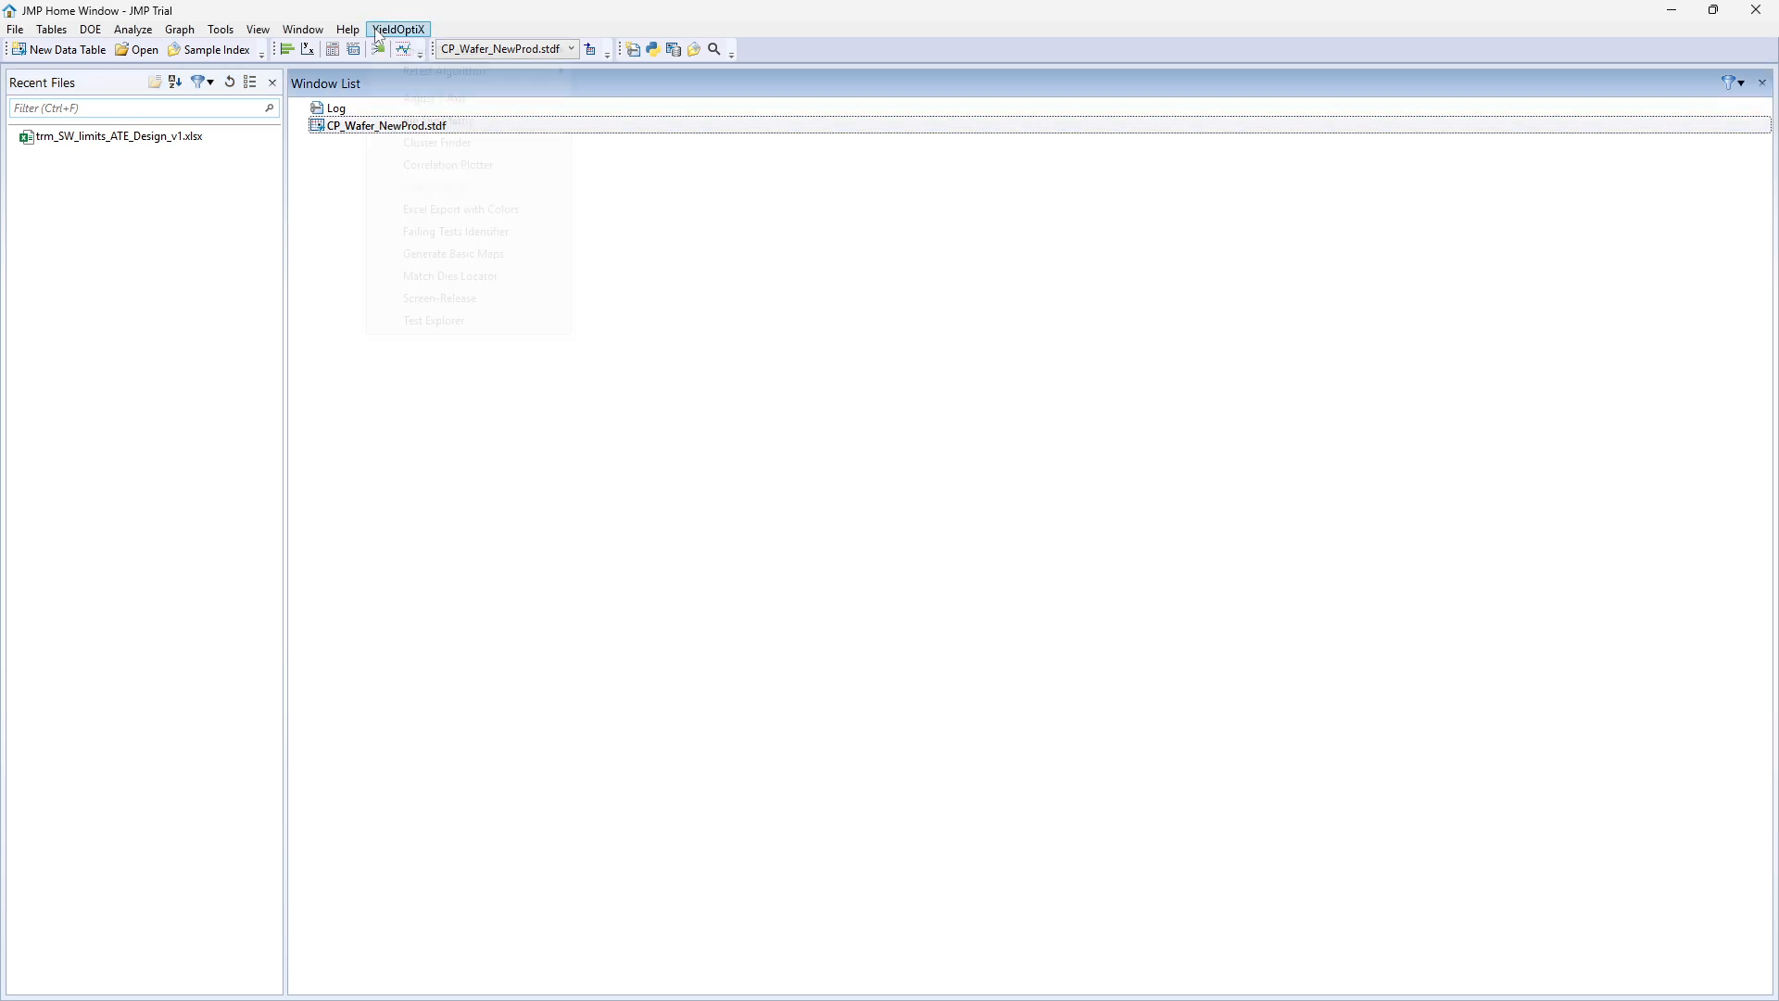
{"action": "left_click", "coordinate": [394, 321]}
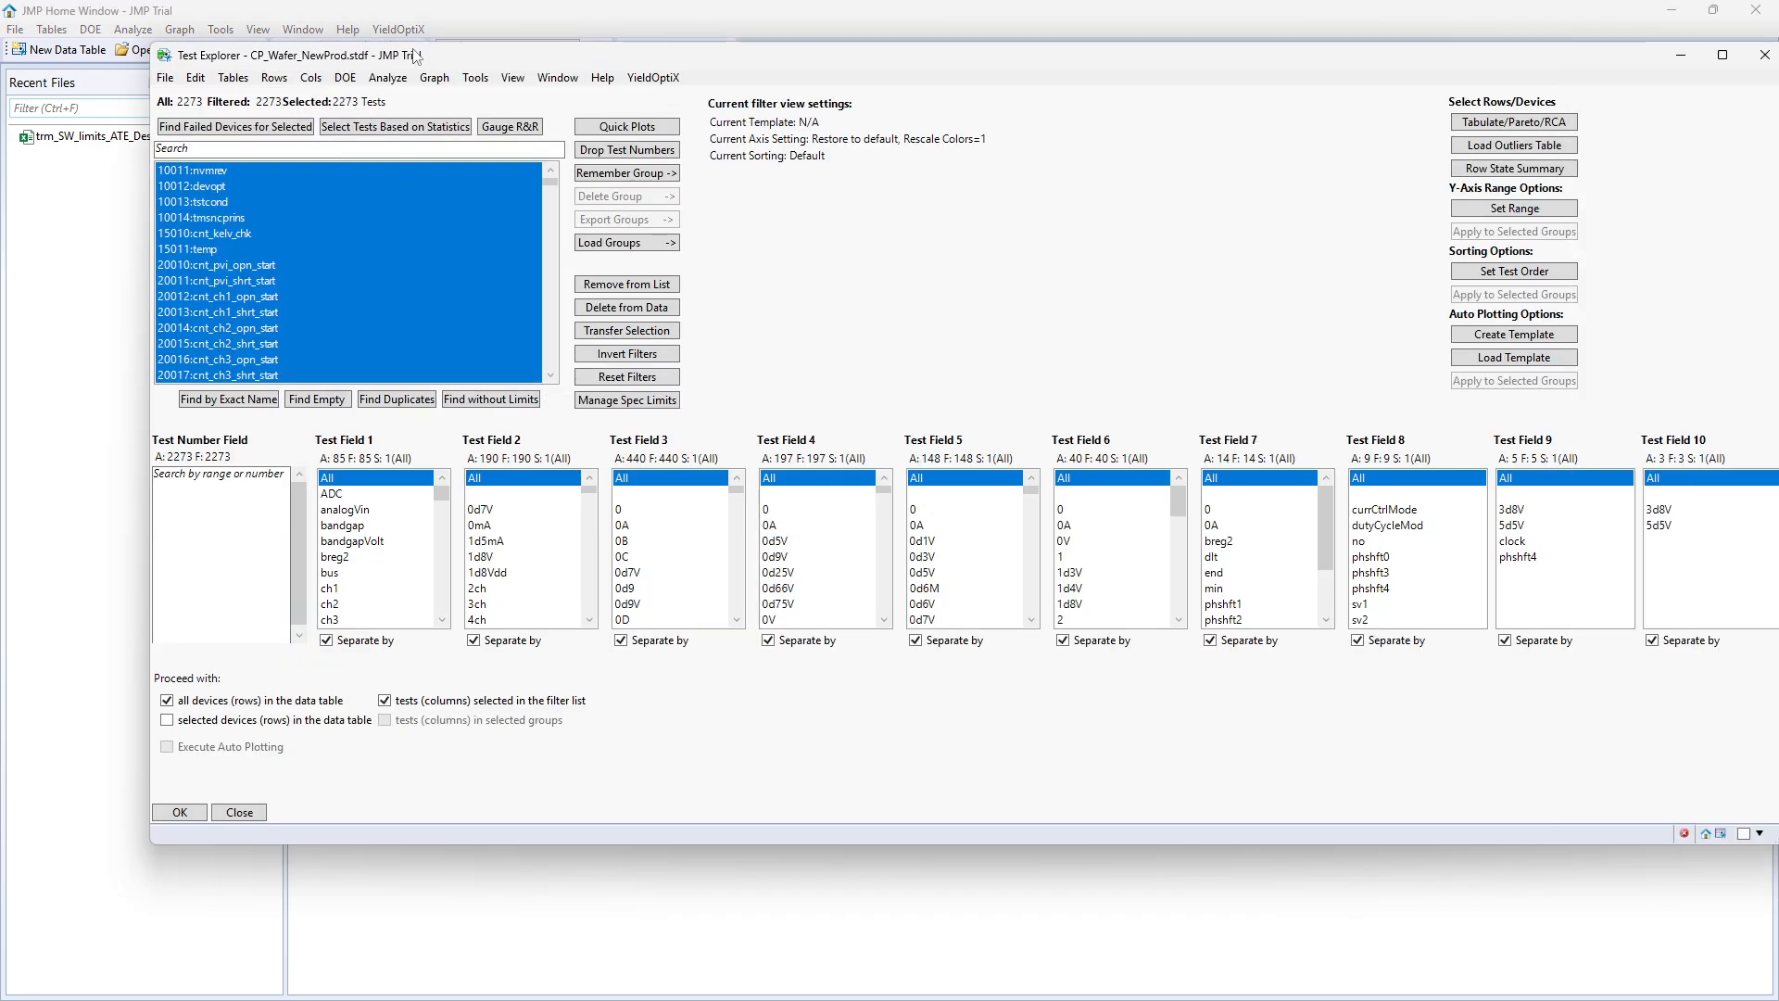
{"action": "left_click_drag", "start_coordinate": [413, 26], "coordinate": [273, 178]}
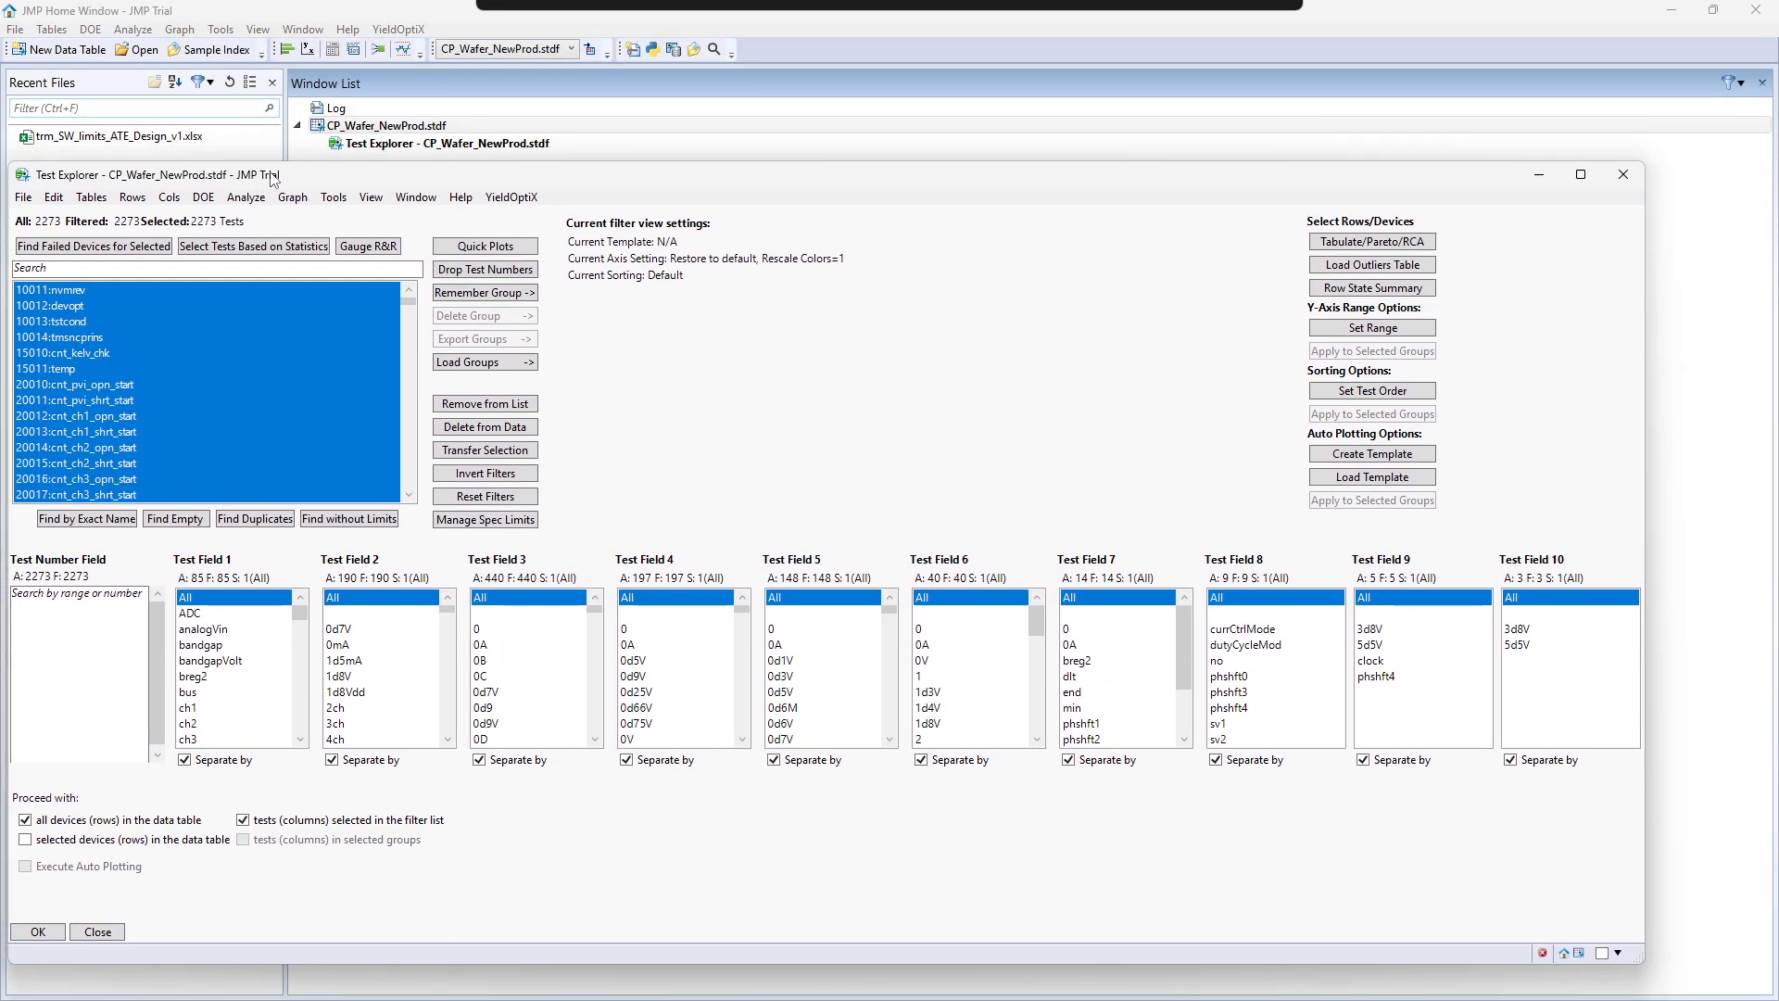
Filter tests by statistics: sort by Out of Spec Count and select from 57017:data_enable3_vgsFast through 57013:data_refVoltEn2_vgsRef
{"action": "left_click", "coordinate": [253, 253]}
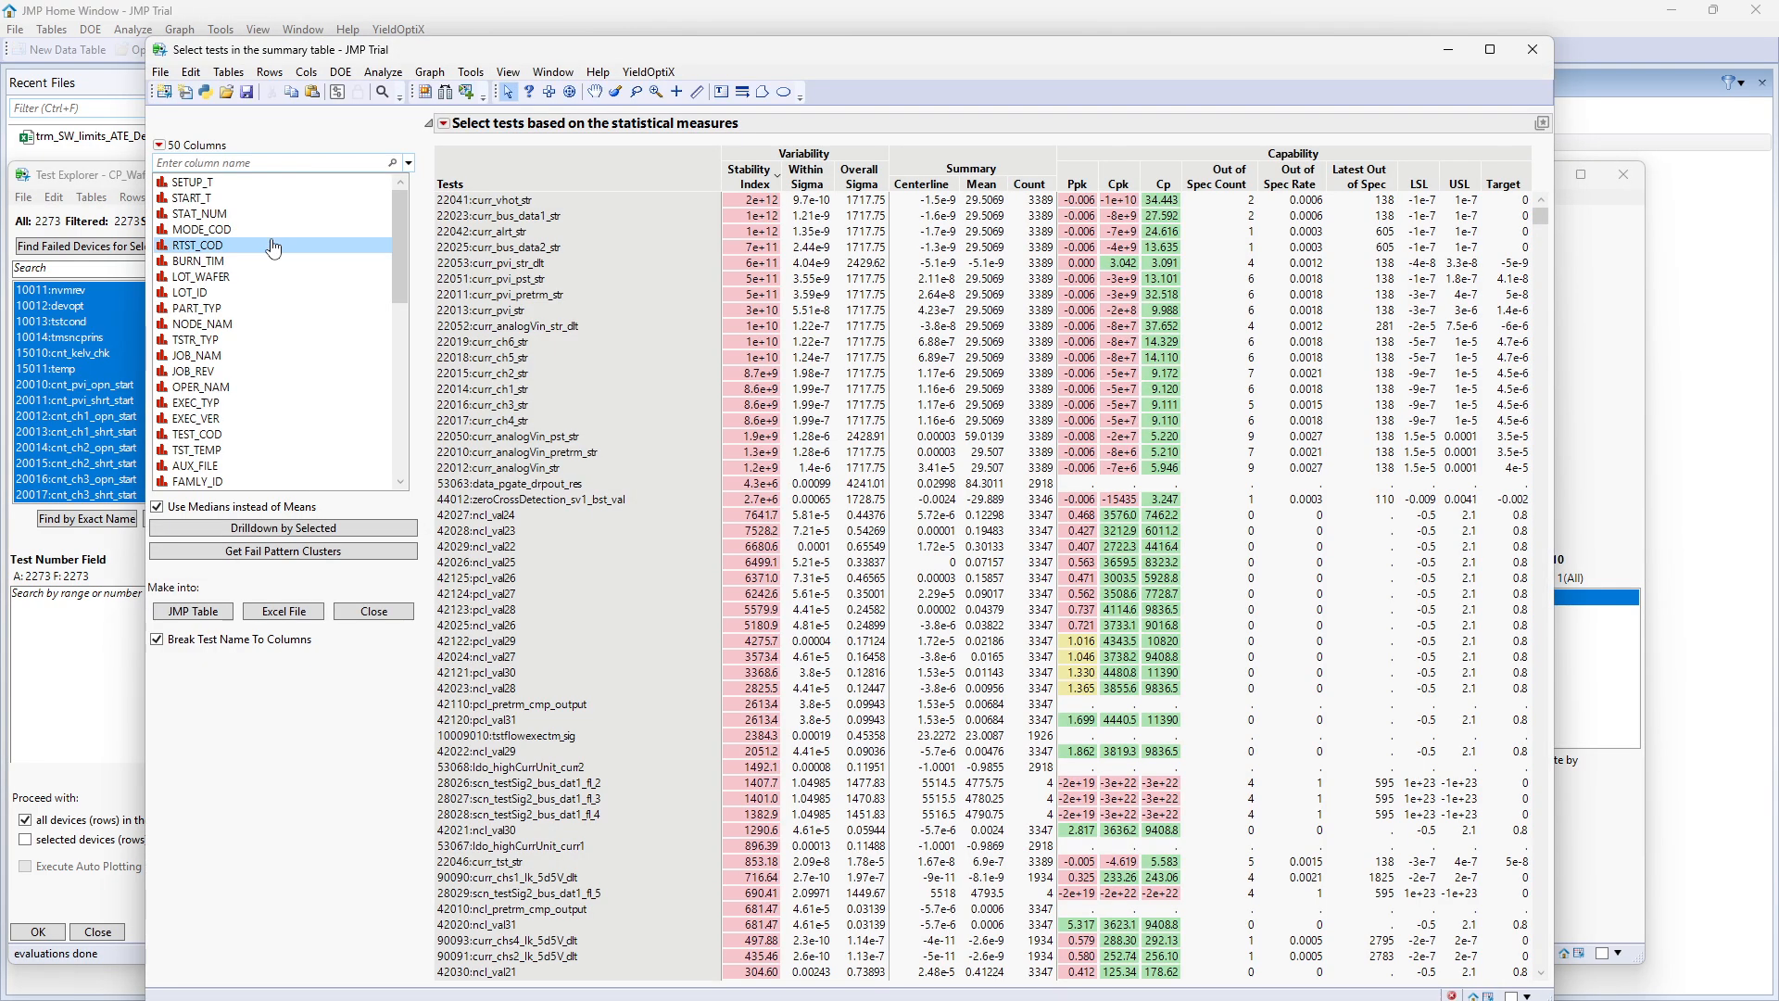
{"action": "left_click", "coordinate": [1239, 184]}
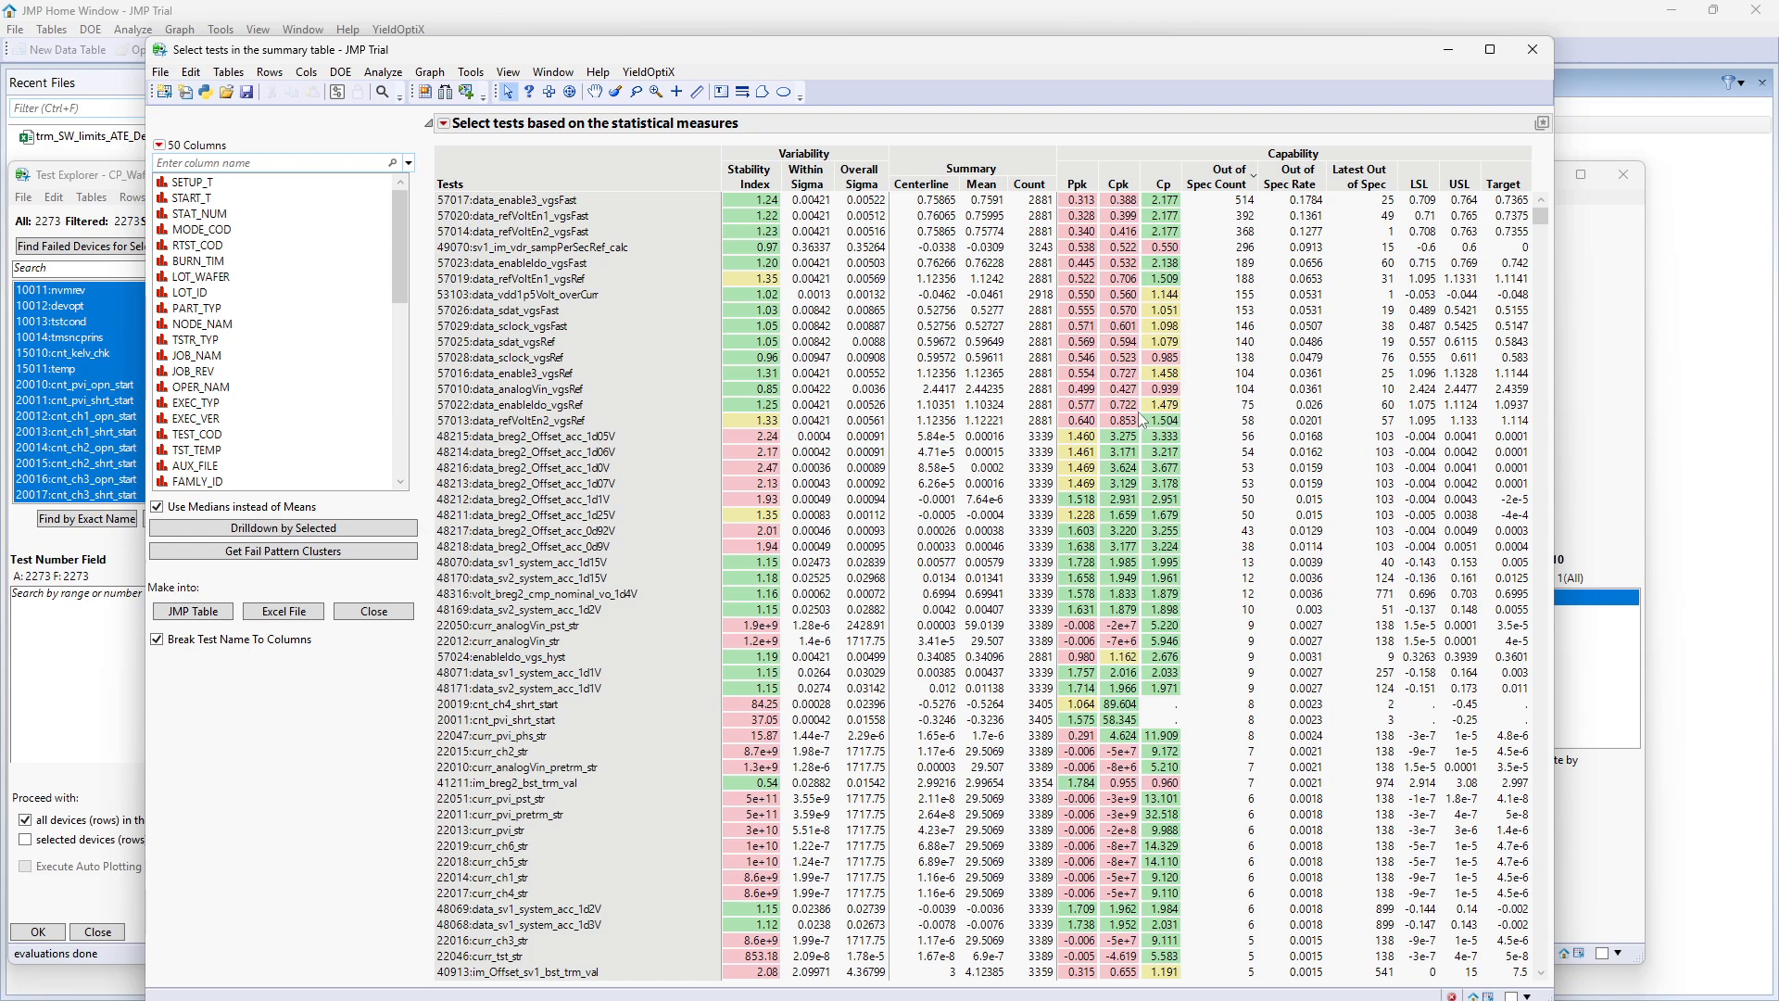
{"action": "left_click", "coordinate": [1089, 424]}
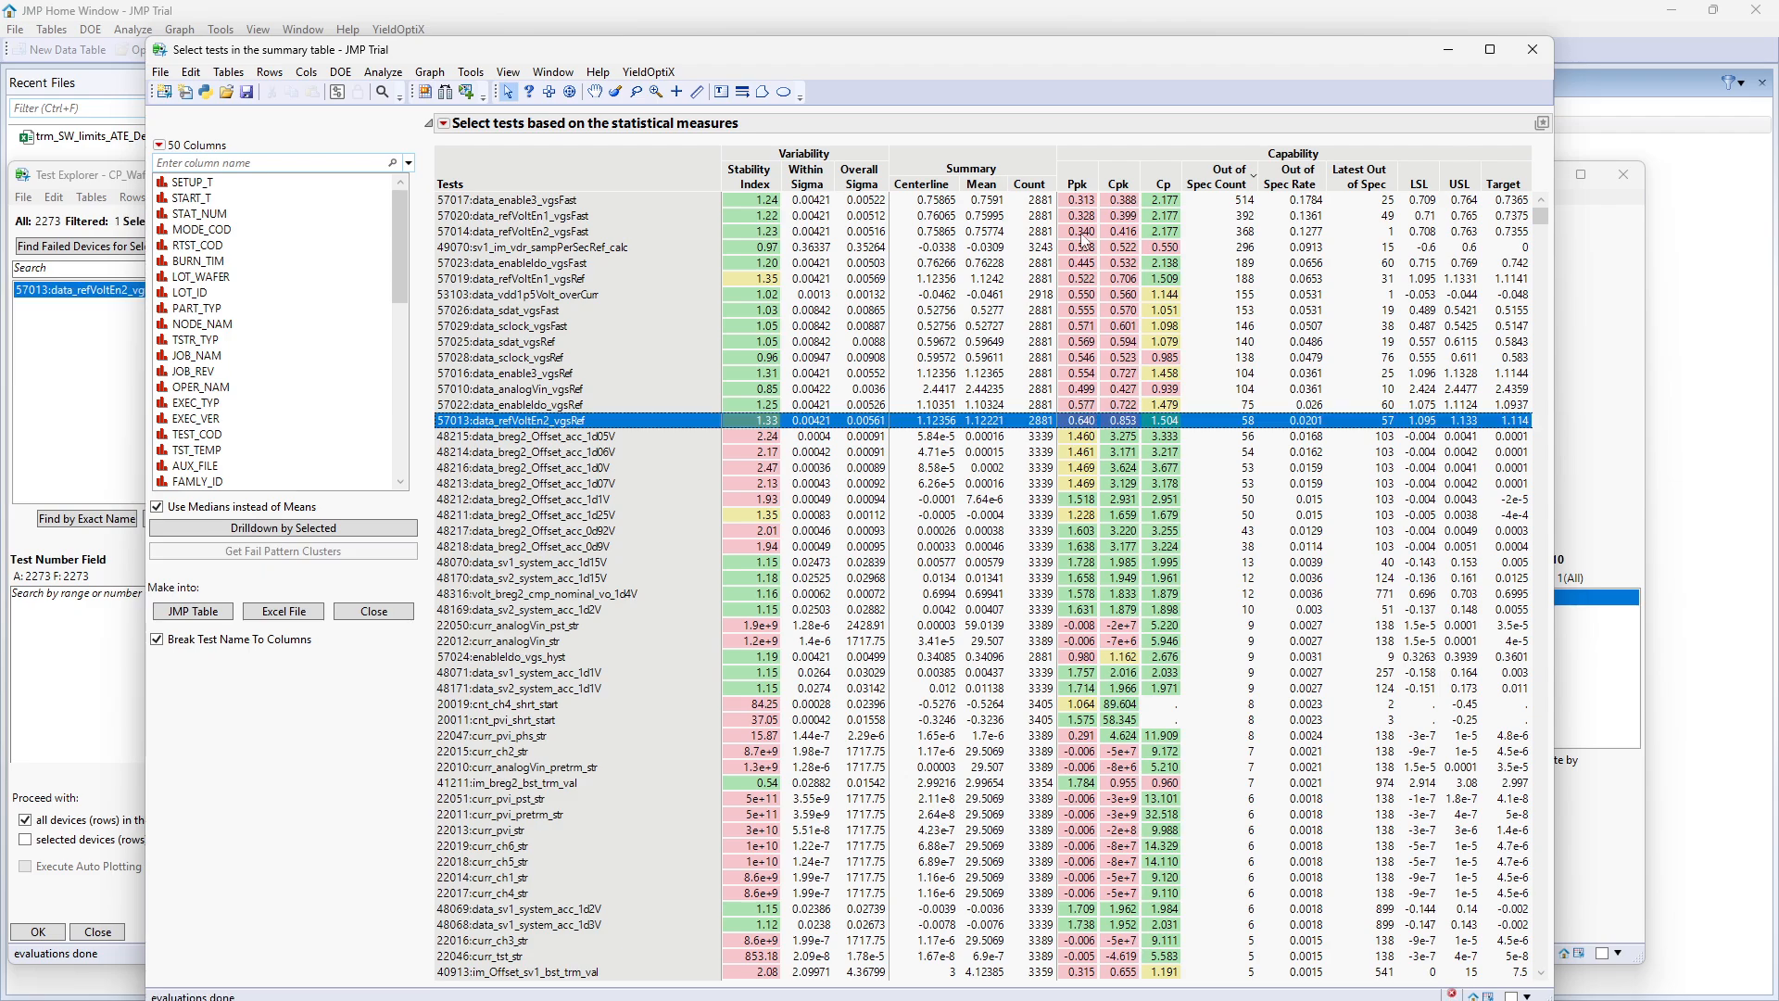
{"action": "left_click", "coordinate": [1087, 204], "text": "shift"}
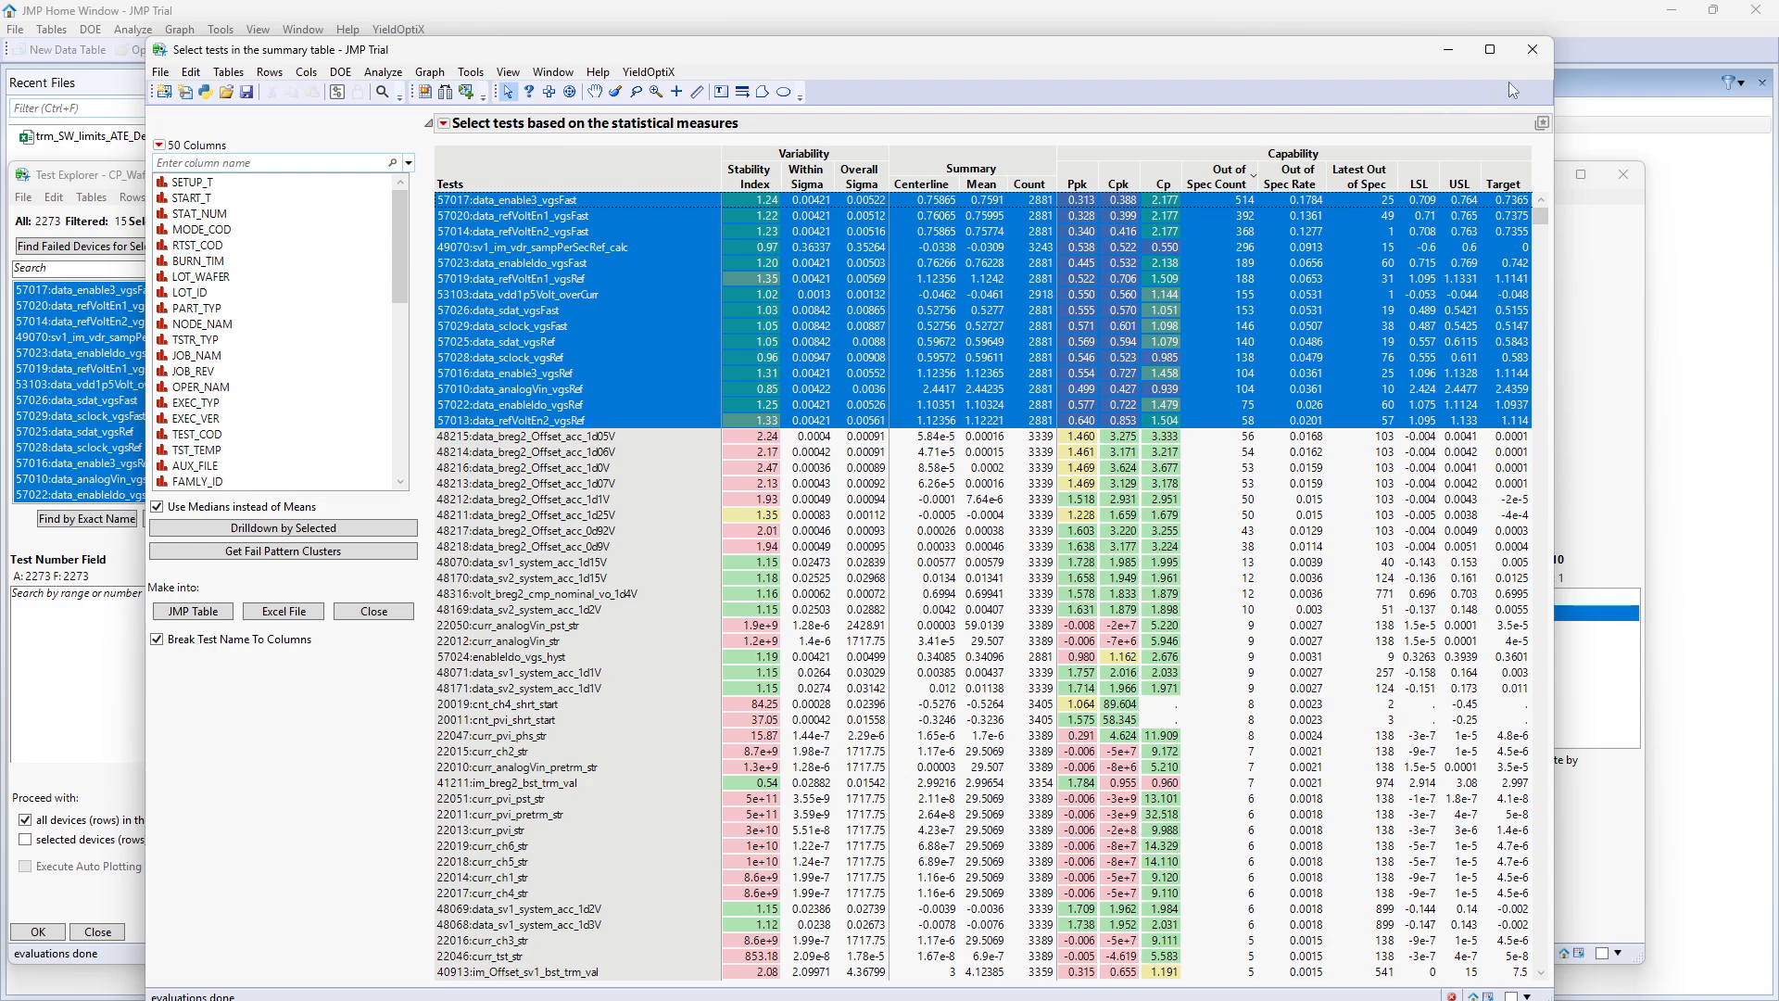
{"action": "left_click", "coordinate": [1533, 49]}
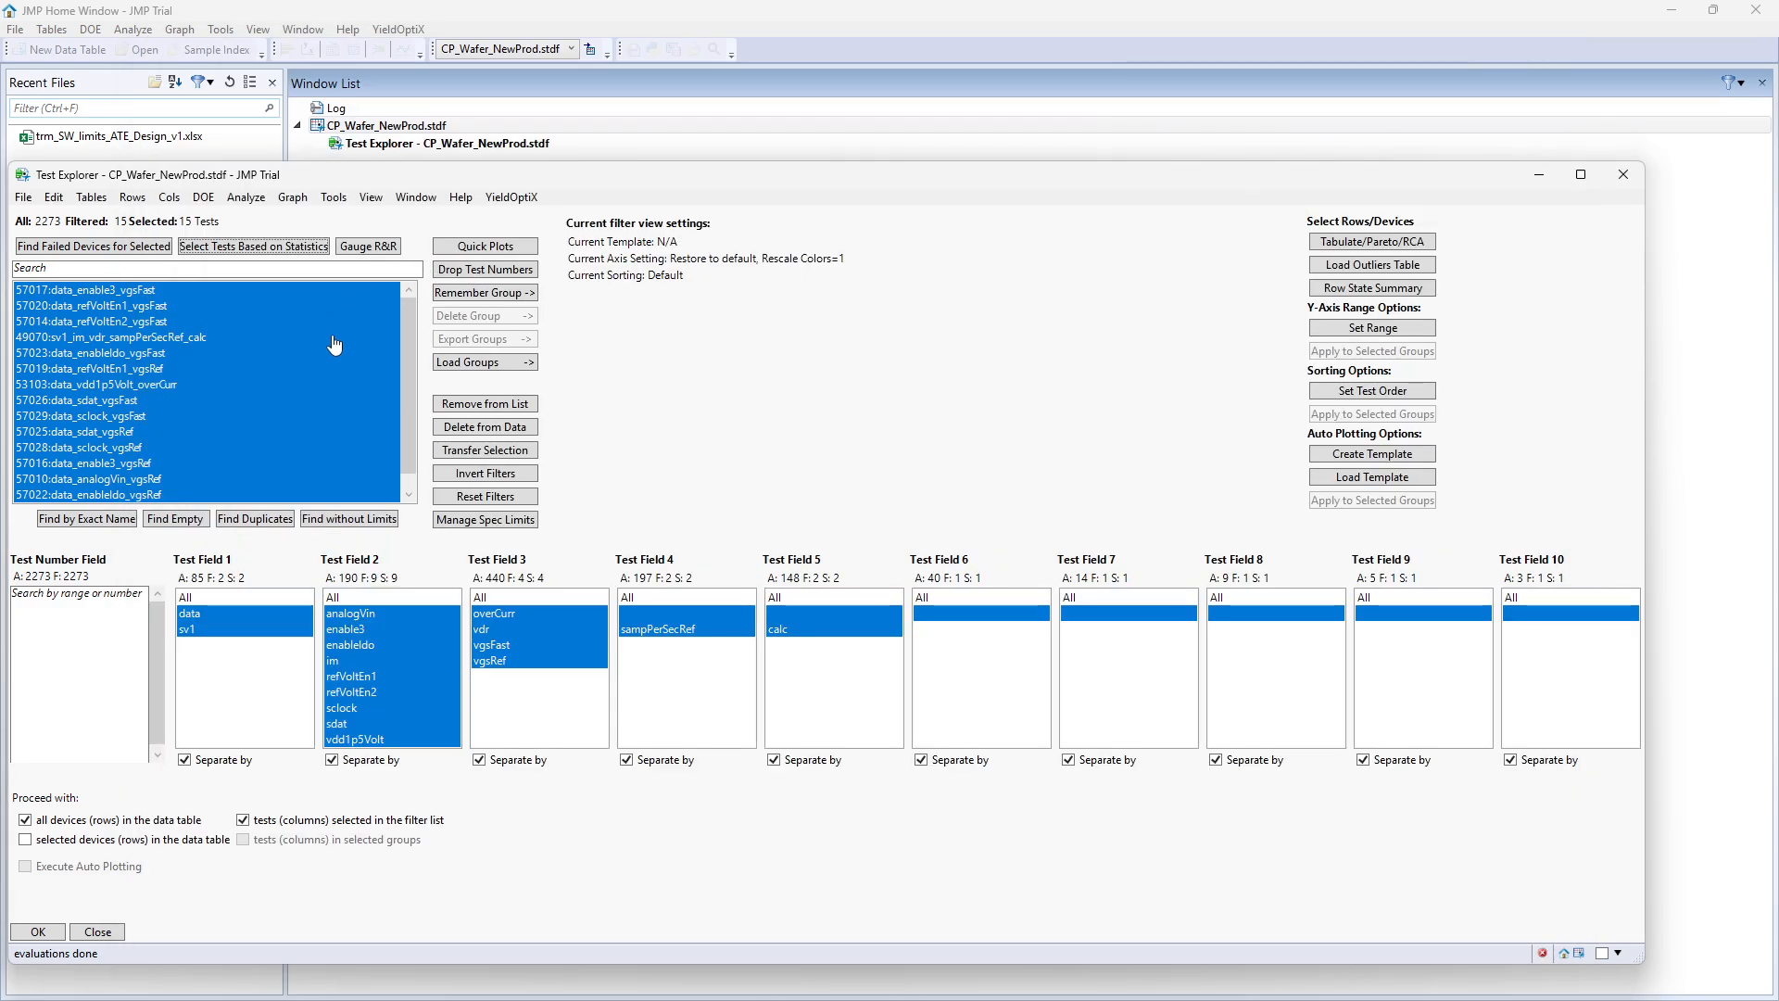
Generate quick plots of the selected tests with Normal Quantile Plots and Basic Parametric Maps
{"action": "left_click", "coordinate": [498, 249]}
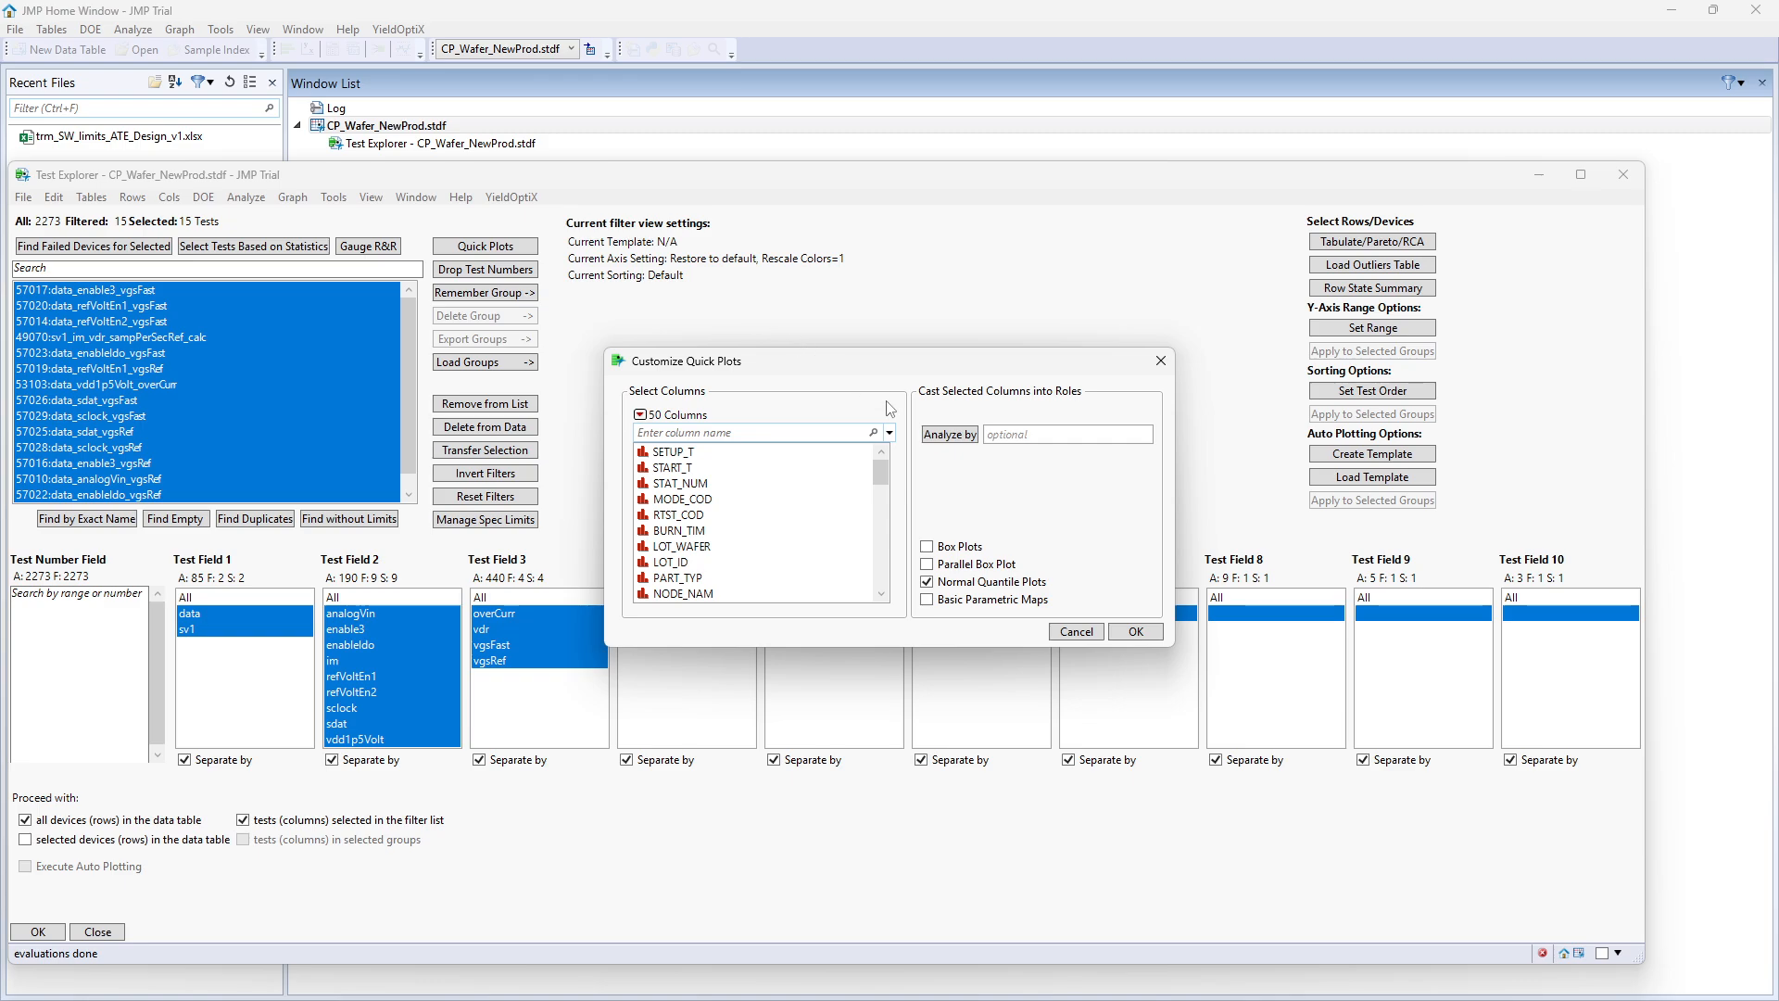
{"action": "left_click", "coordinate": [960, 604]}
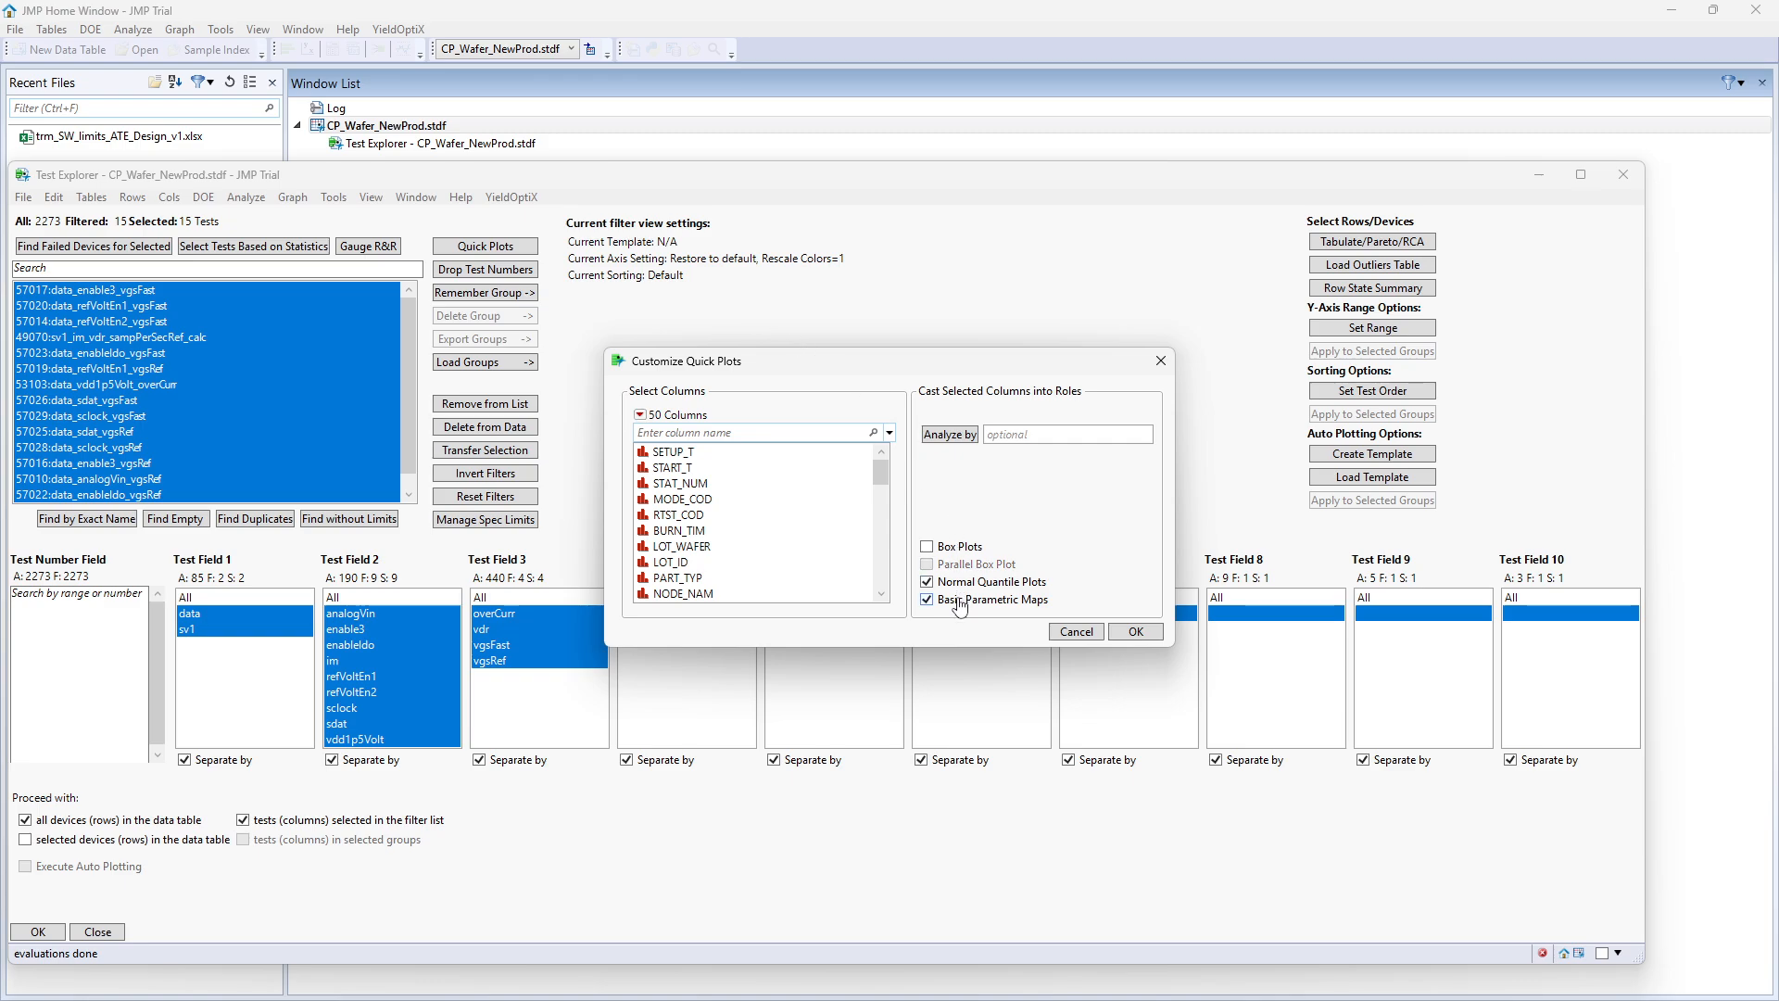
{"action": "left_click", "coordinate": [1134, 633]}
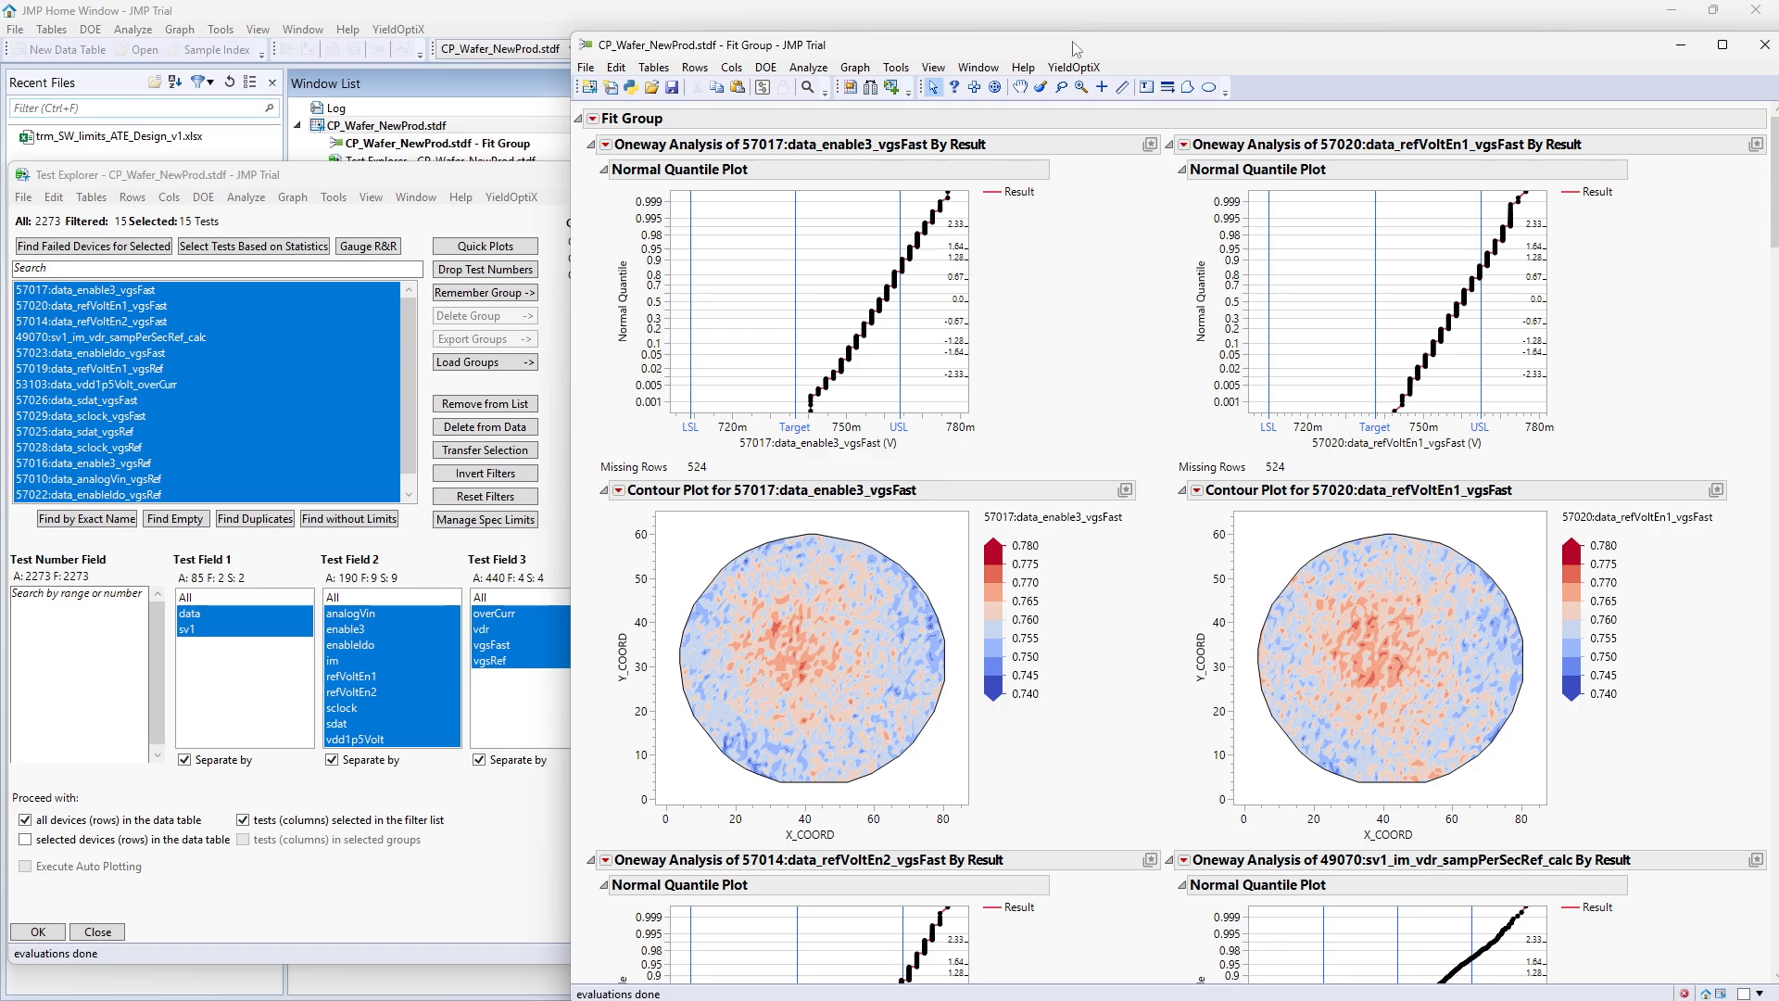
{"action": "left_click_drag", "start_coordinate": [1075, 48], "coordinate": [978, 30]}
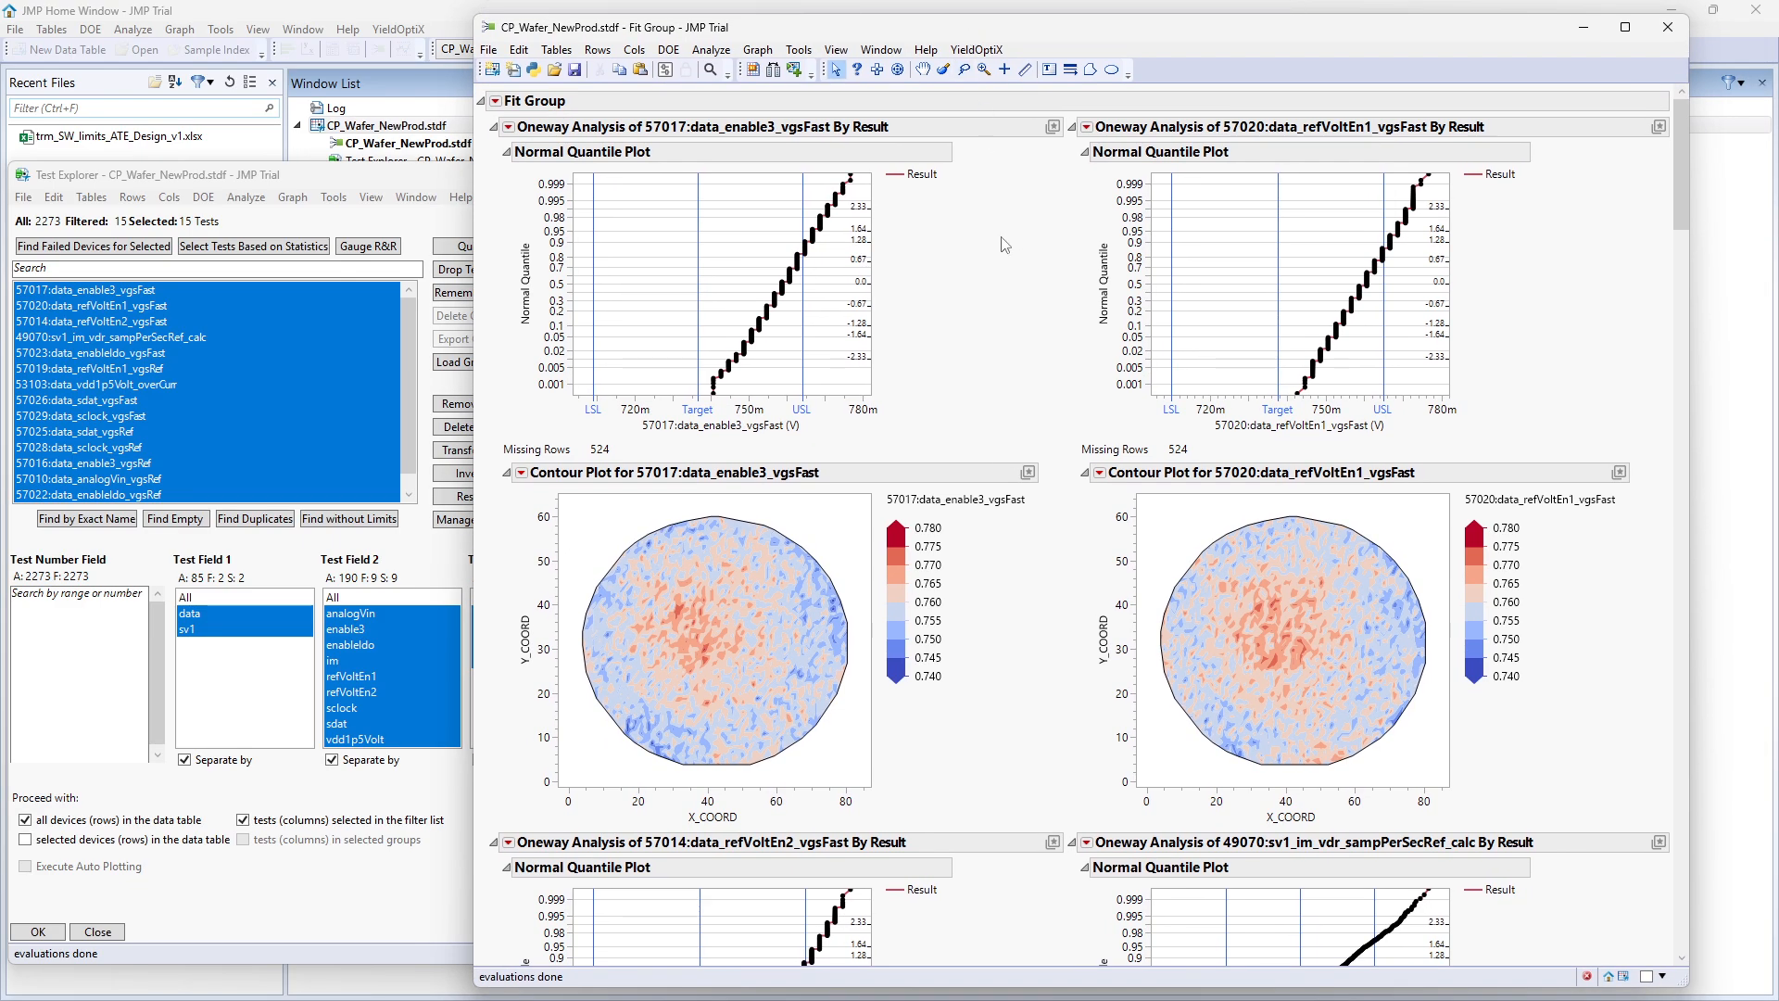
Select the points beyond the USL in the 57017:data_enable3_vgsFast quantile plot, examine the other tests' plots and wafer maps, and close the report
{"action": "left_click", "coordinate": [809, 261]}
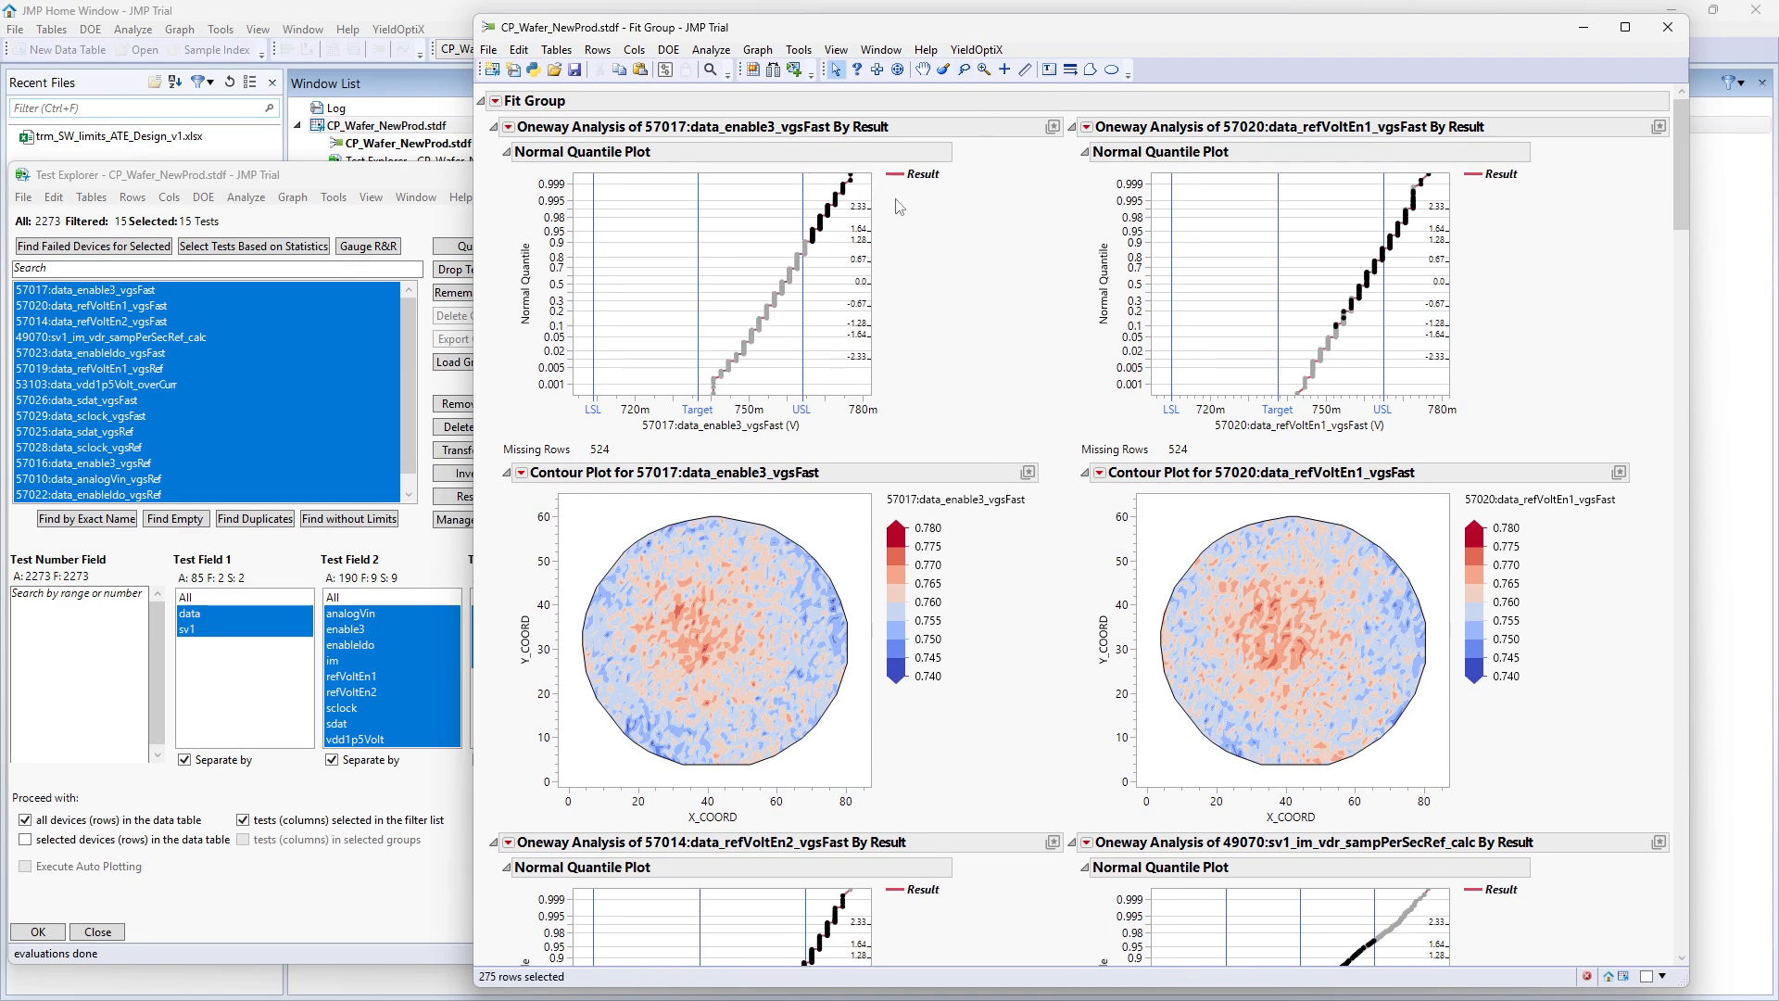
{"action": "scroll", "coordinate": [890, 270], "scroll_direction": "down", "scroll_amount": 5}
{"action": "scroll", "coordinate": [890, 270], "scroll_direction": "down", "scroll_amount": 15}
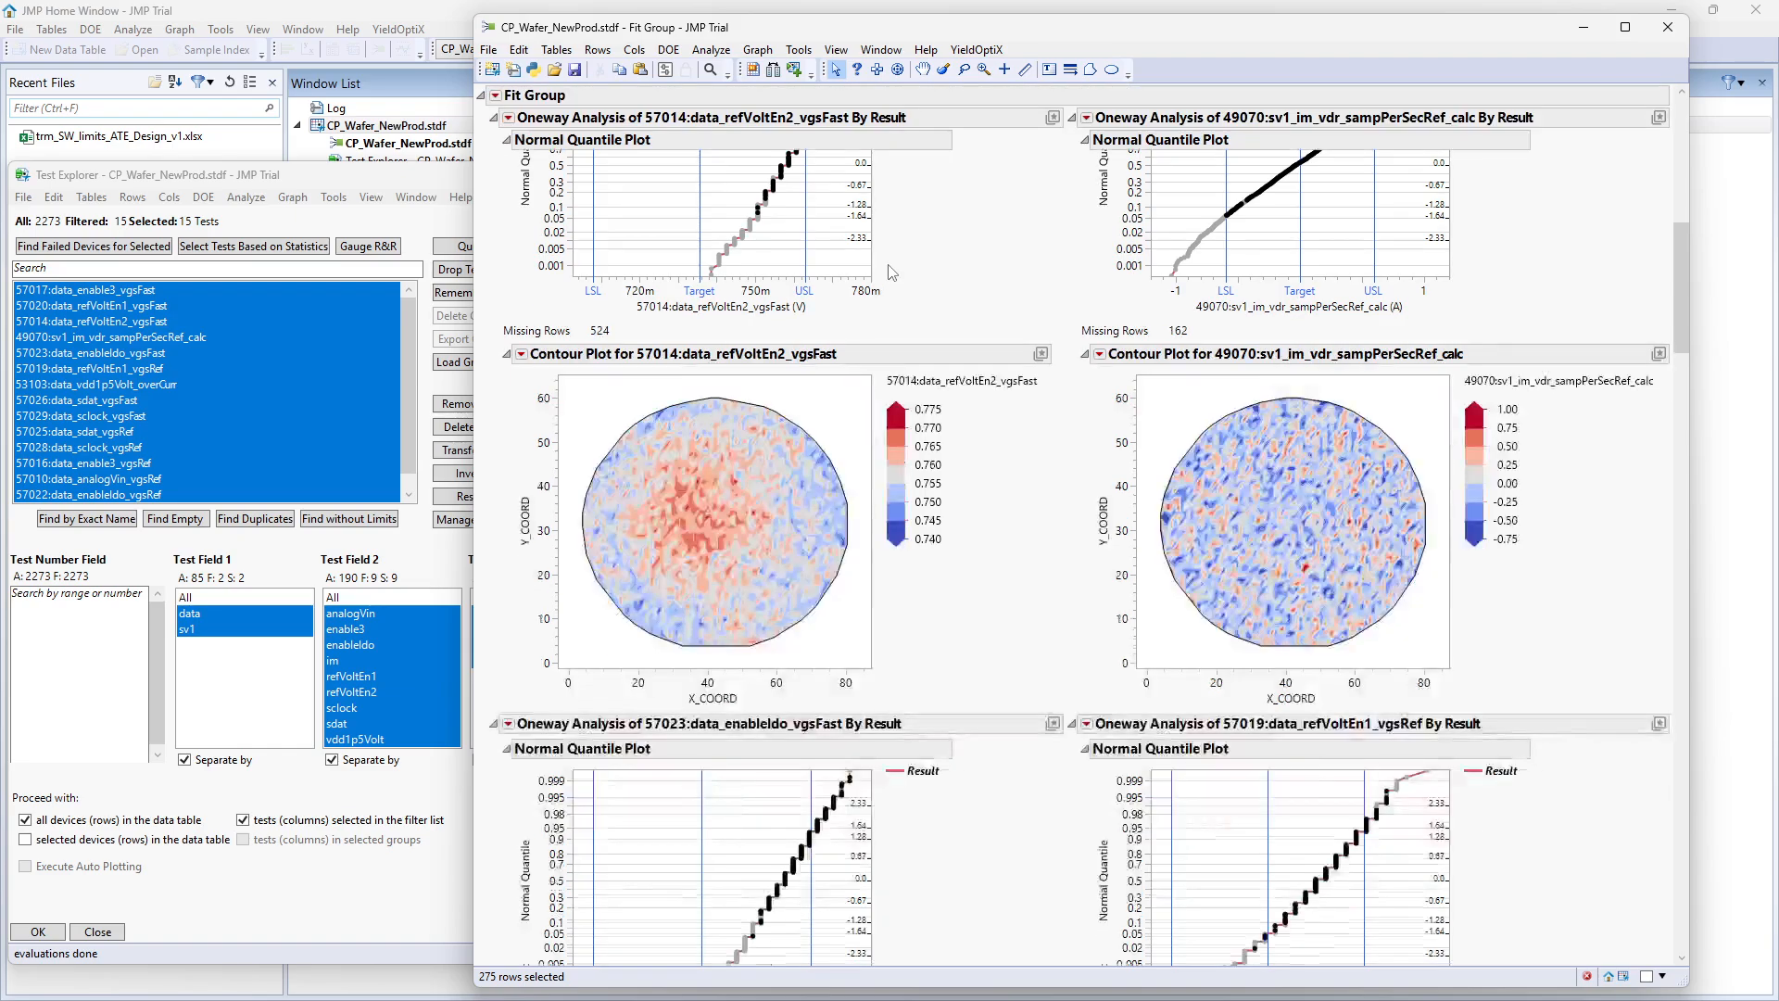
{"action": "scroll", "coordinate": [890, 275], "scroll_direction": "down", "scroll_amount": 20}
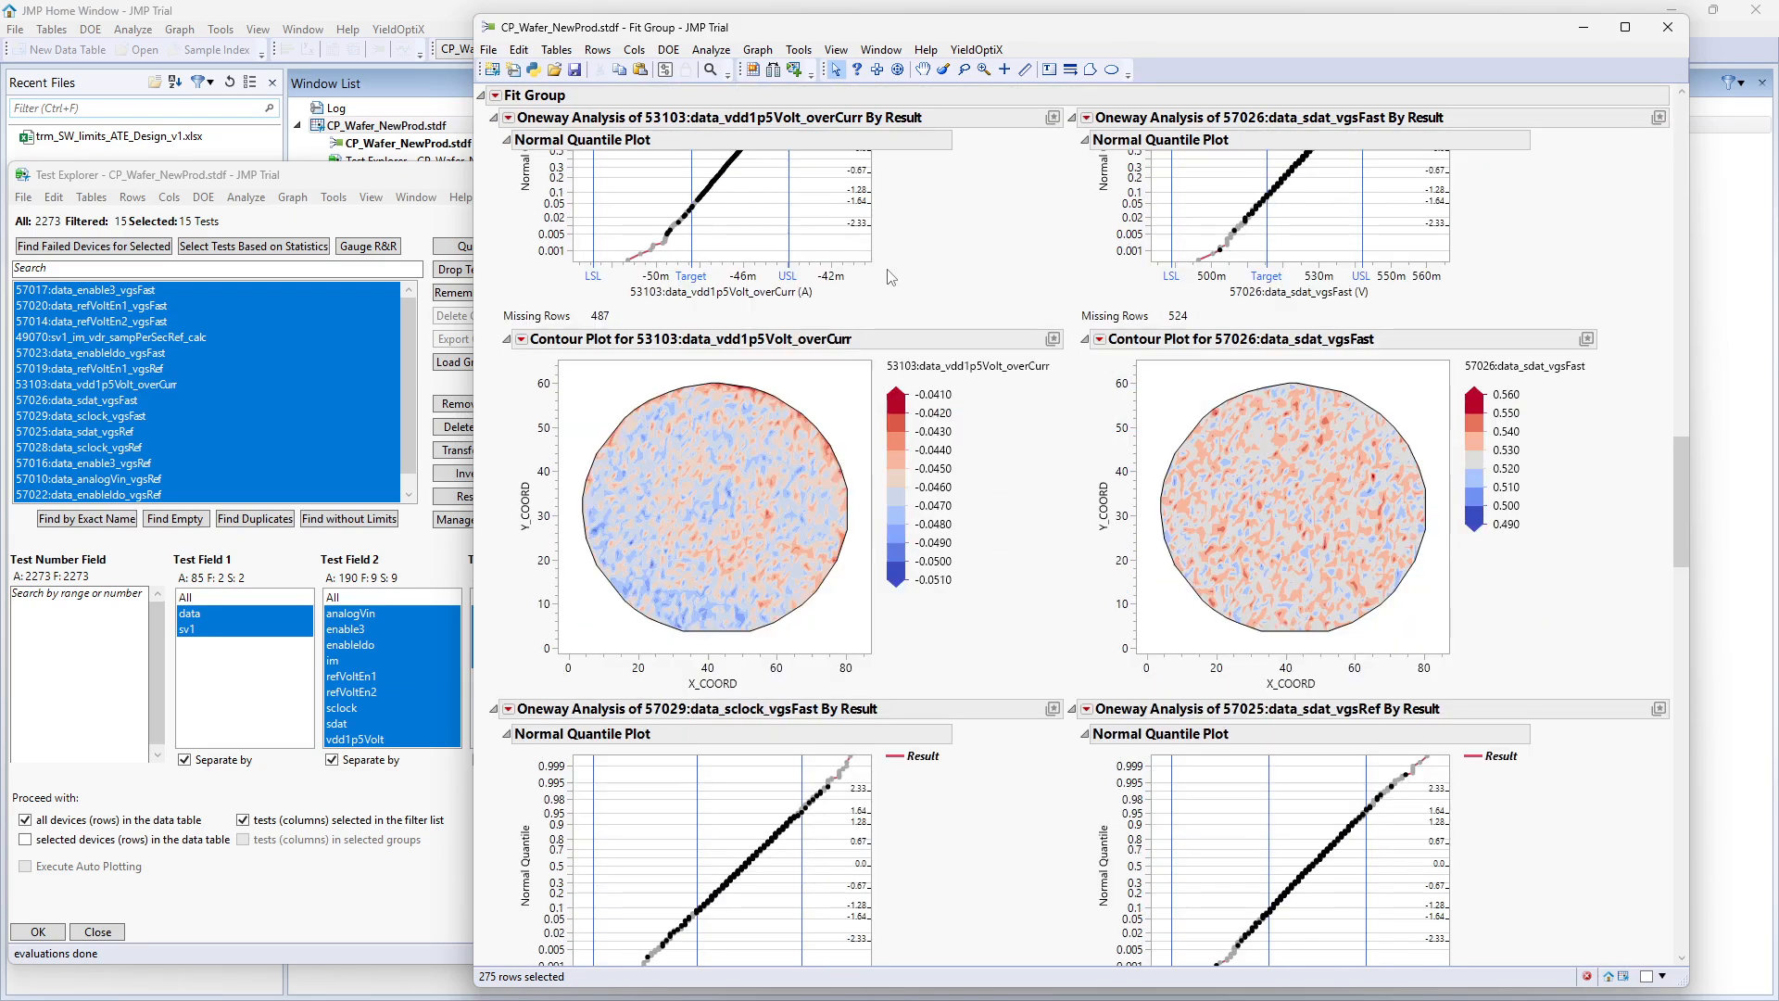
{"action": "scroll", "coordinate": [890, 282], "scroll_direction": "down", "scroll_amount": 20}
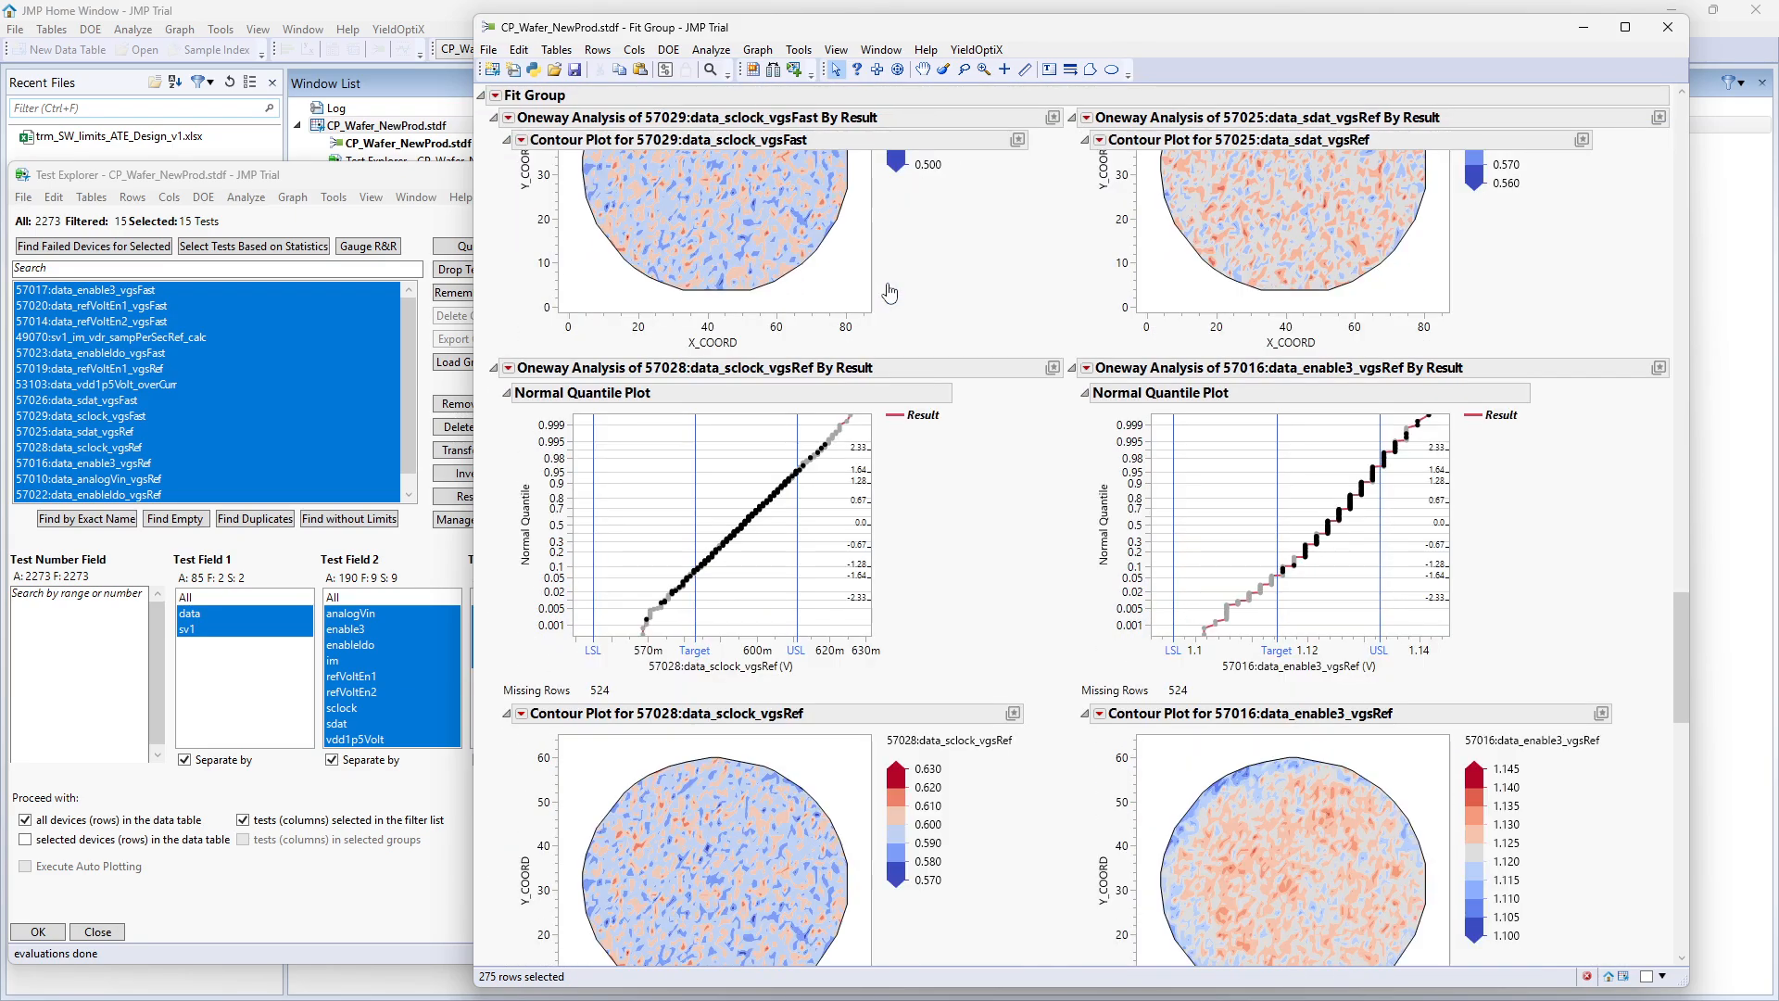
{"action": "scroll", "coordinate": [891, 297], "scroll_direction": "down", "scroll_amount": 20}
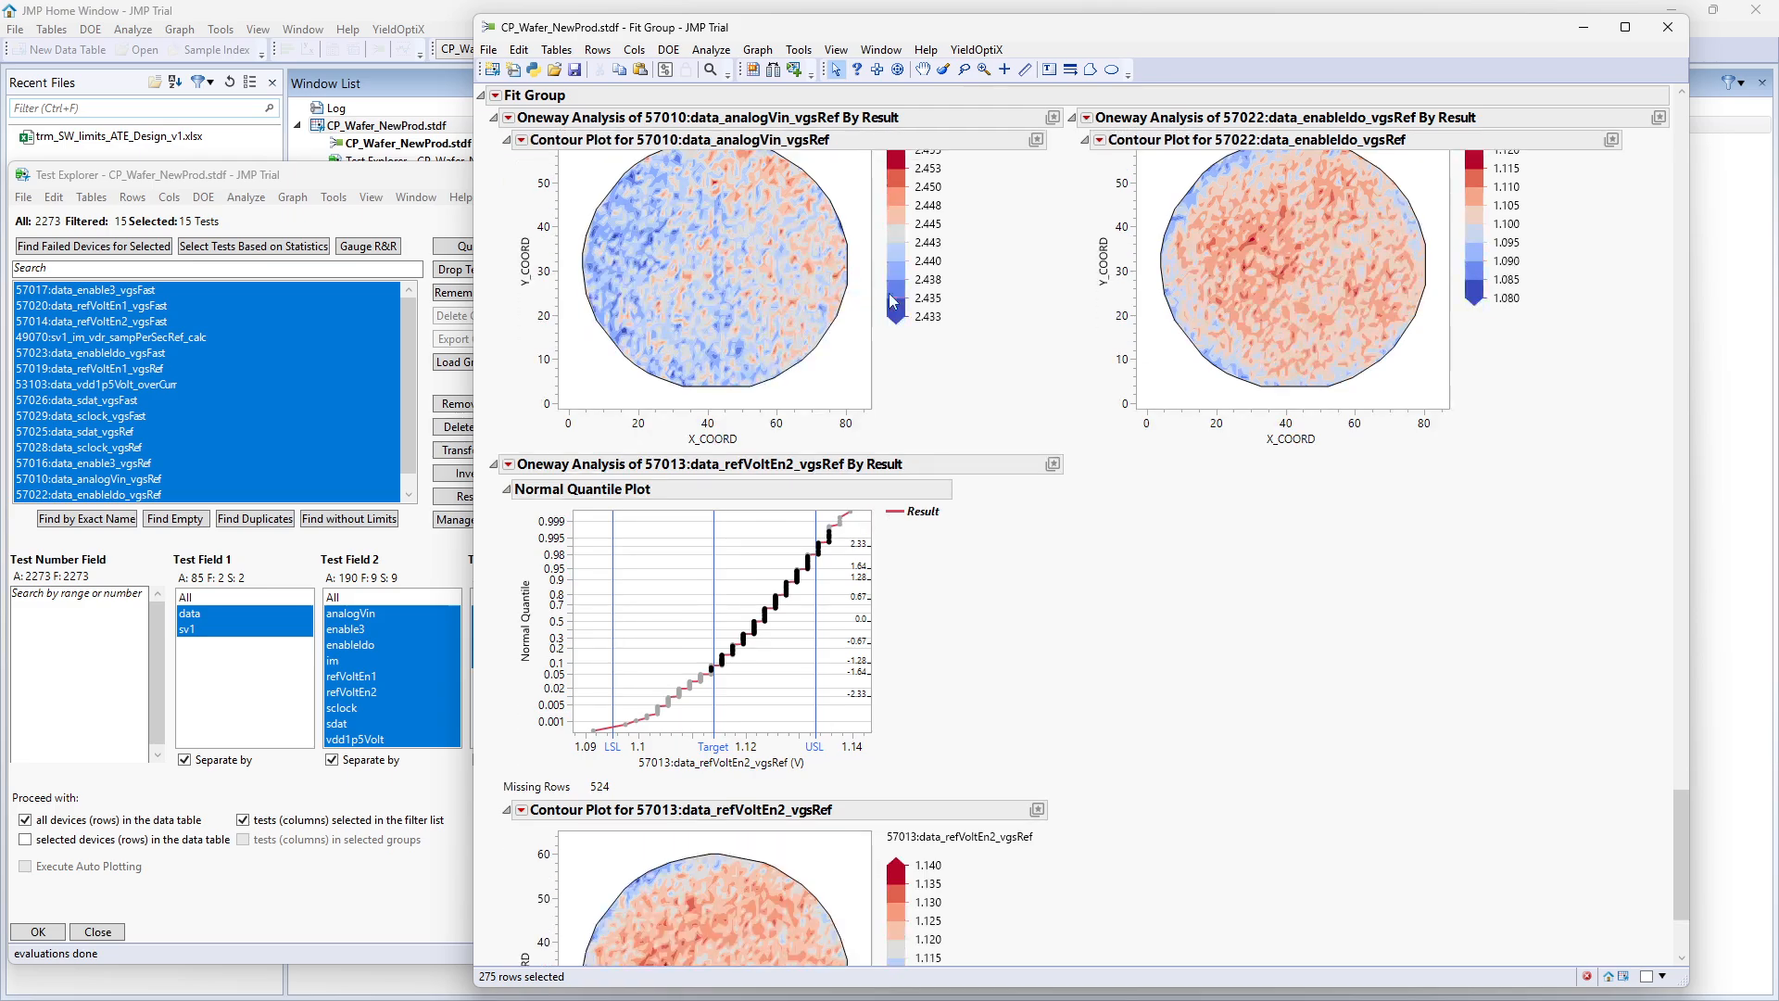
{"action": "left_click", "coordinate": [1668, 27]}
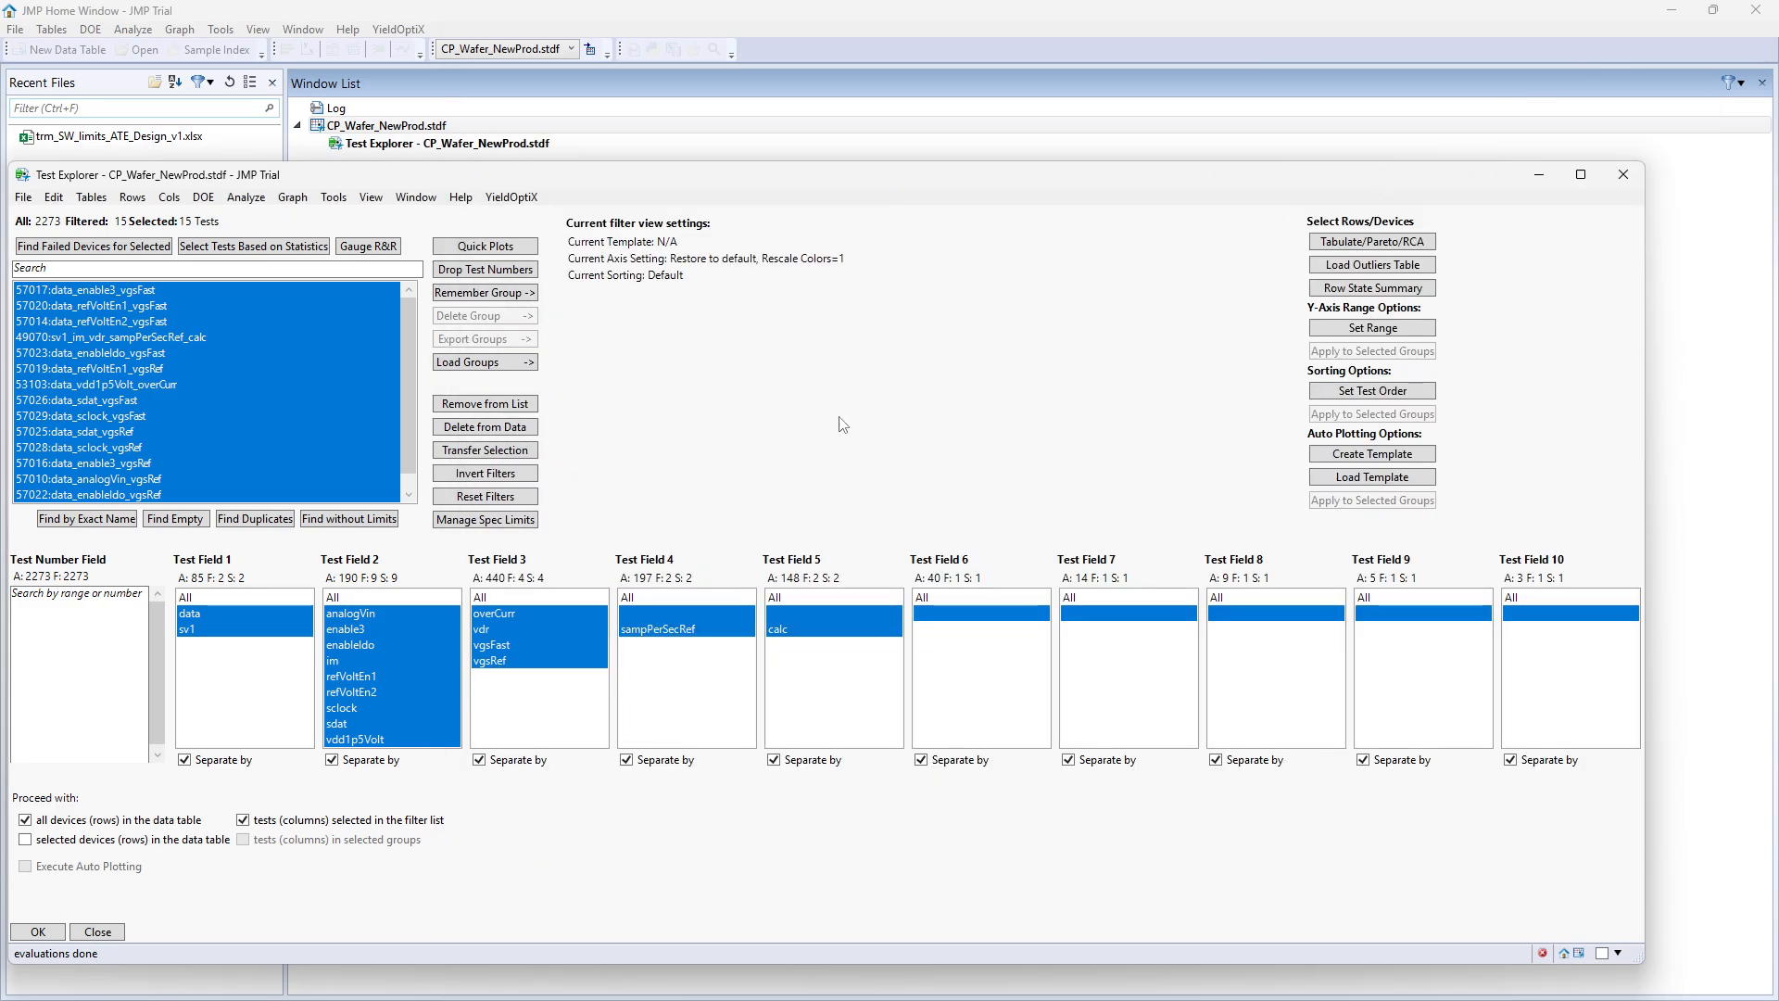
Calculate statistical spec limits for the selected tests with capability target 2, using means instead of medians and filling the limit table with new values
{"action": "left_click", "coordinate": [487, 520]}
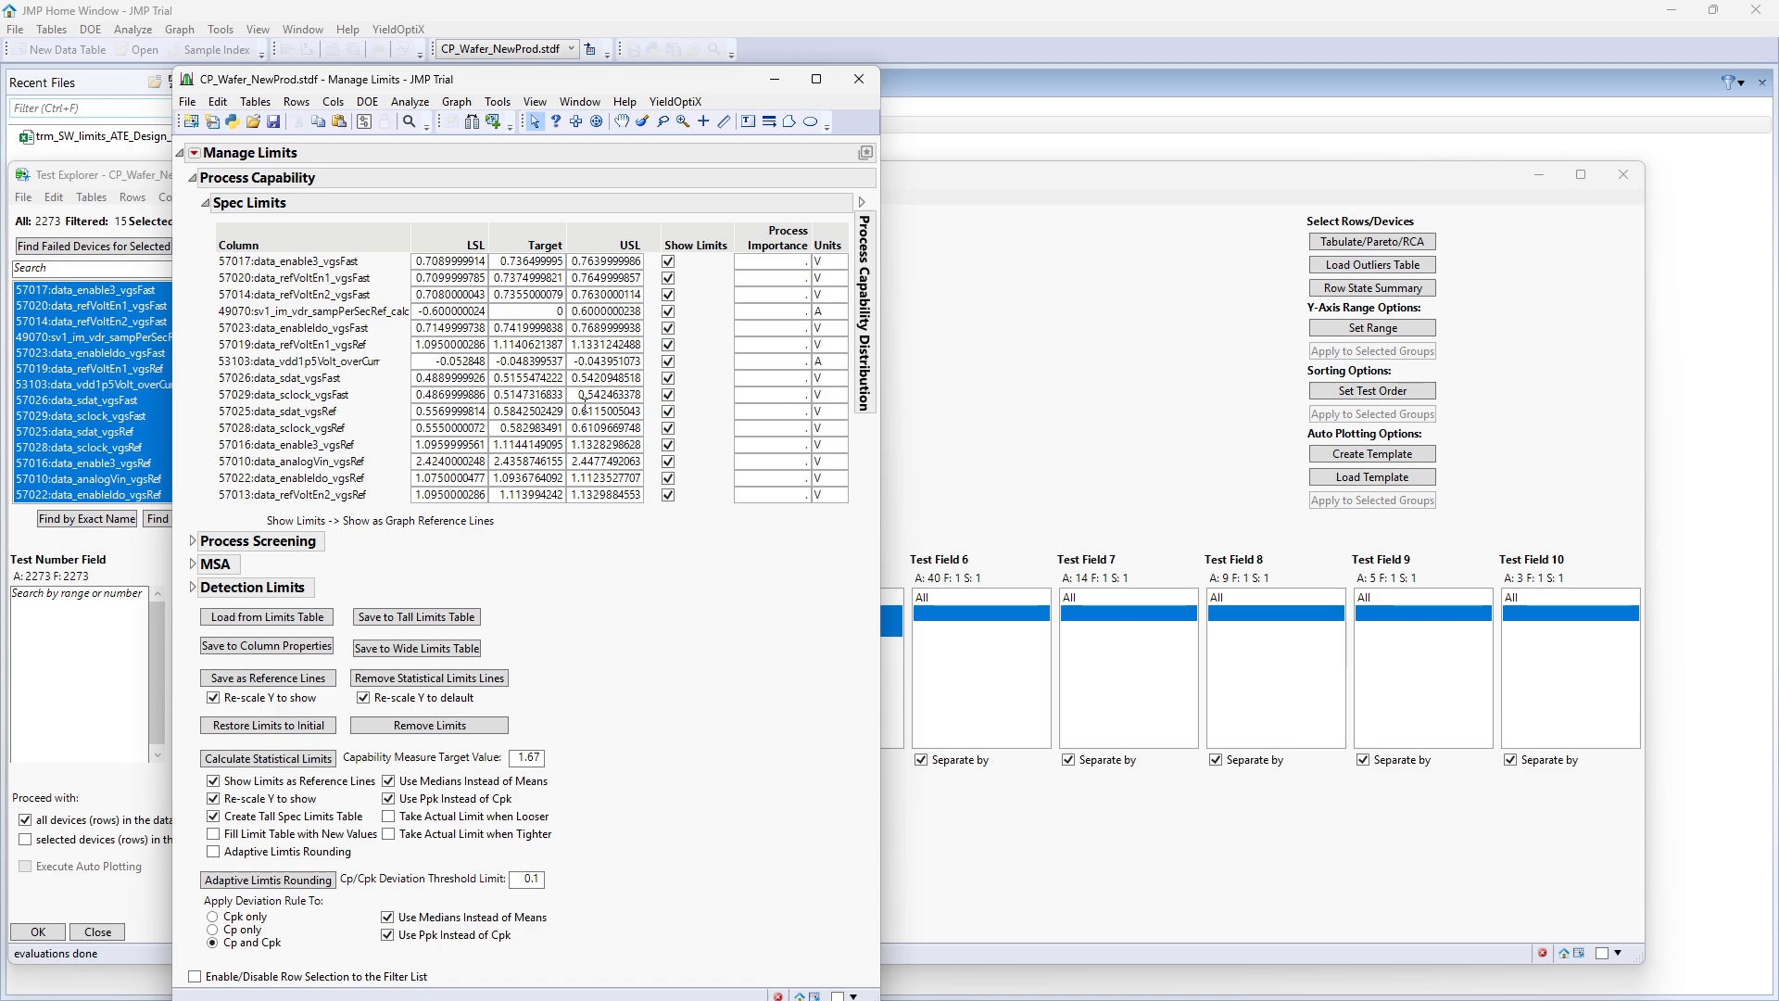
{"action": "left_click_drag", "start_coordinate": [614, 76], "coordinate": [1021, 65]}
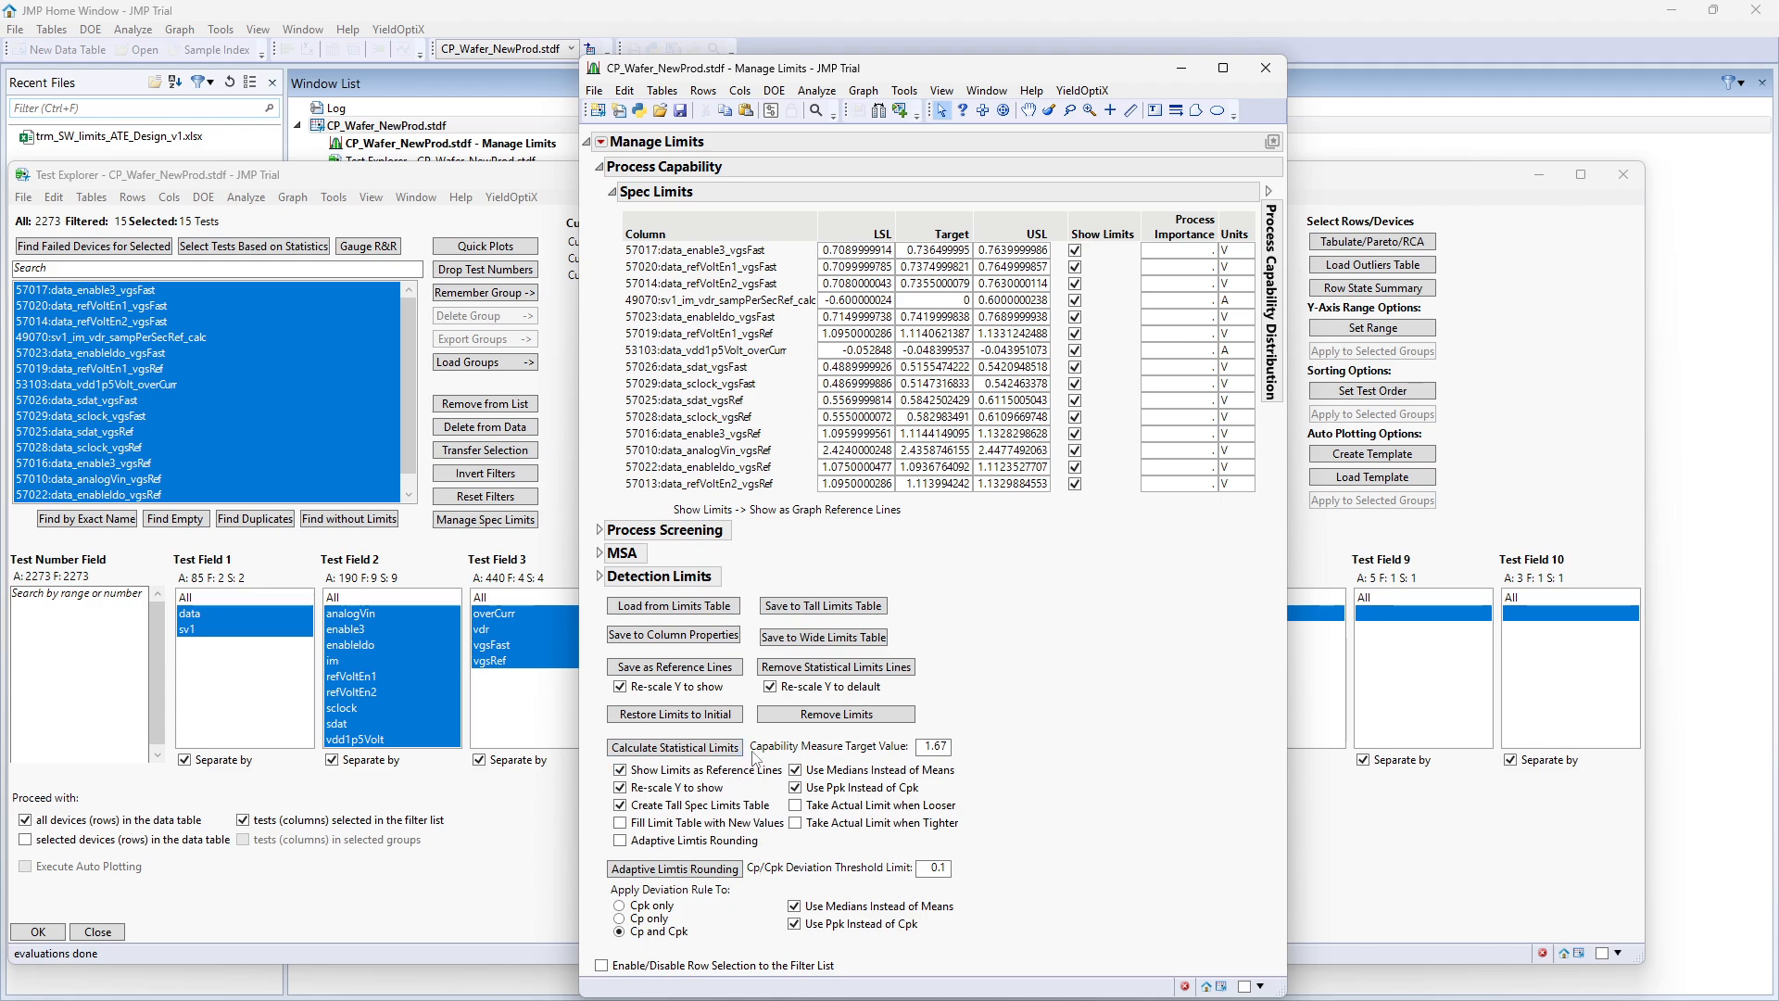
{"action": "double_click", "coordinate": [926, 747]}
{"action": "type", "text": "2"}
{"action": "left_click", "coordinate": [769, 762]}
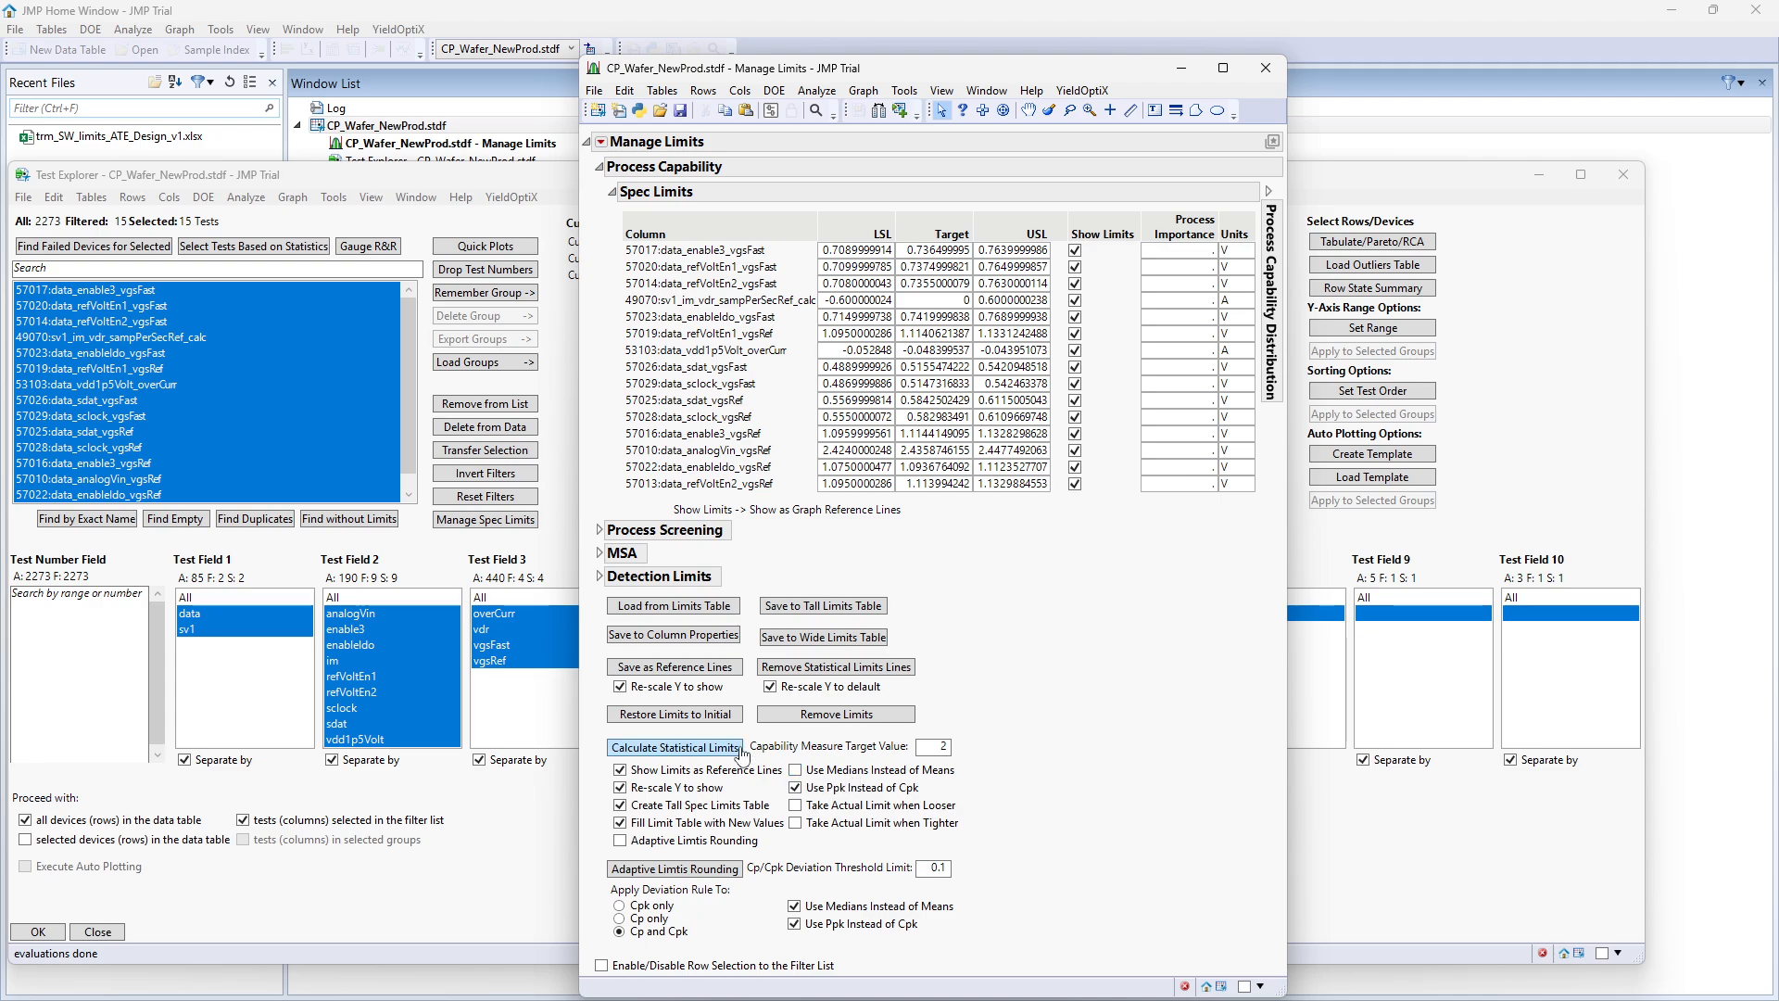
{"action": "left_click", "coordinate": [681, 749]}
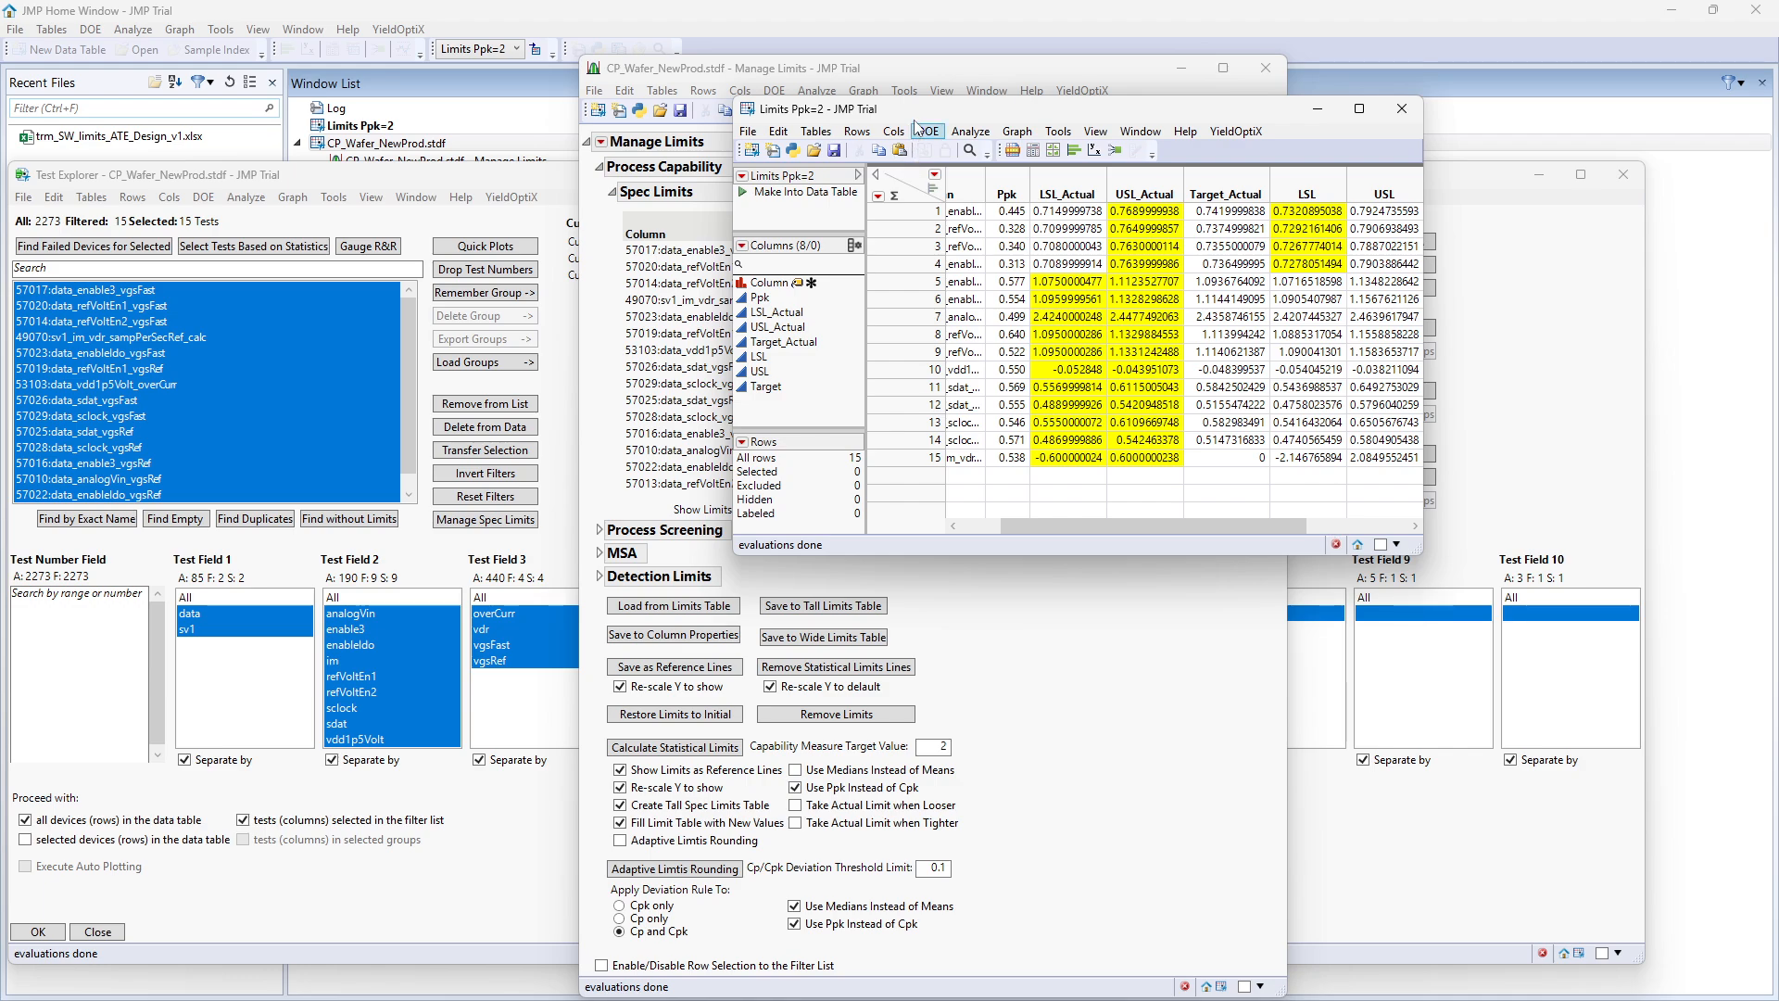
Enlarge the Limits Ppk=2 table, compare the actual LSL and USL with the calculated limits, and close the table
{"action": "left_click_drag", "start_coordinate": [917, 105], "coordinate": [601, 126]}
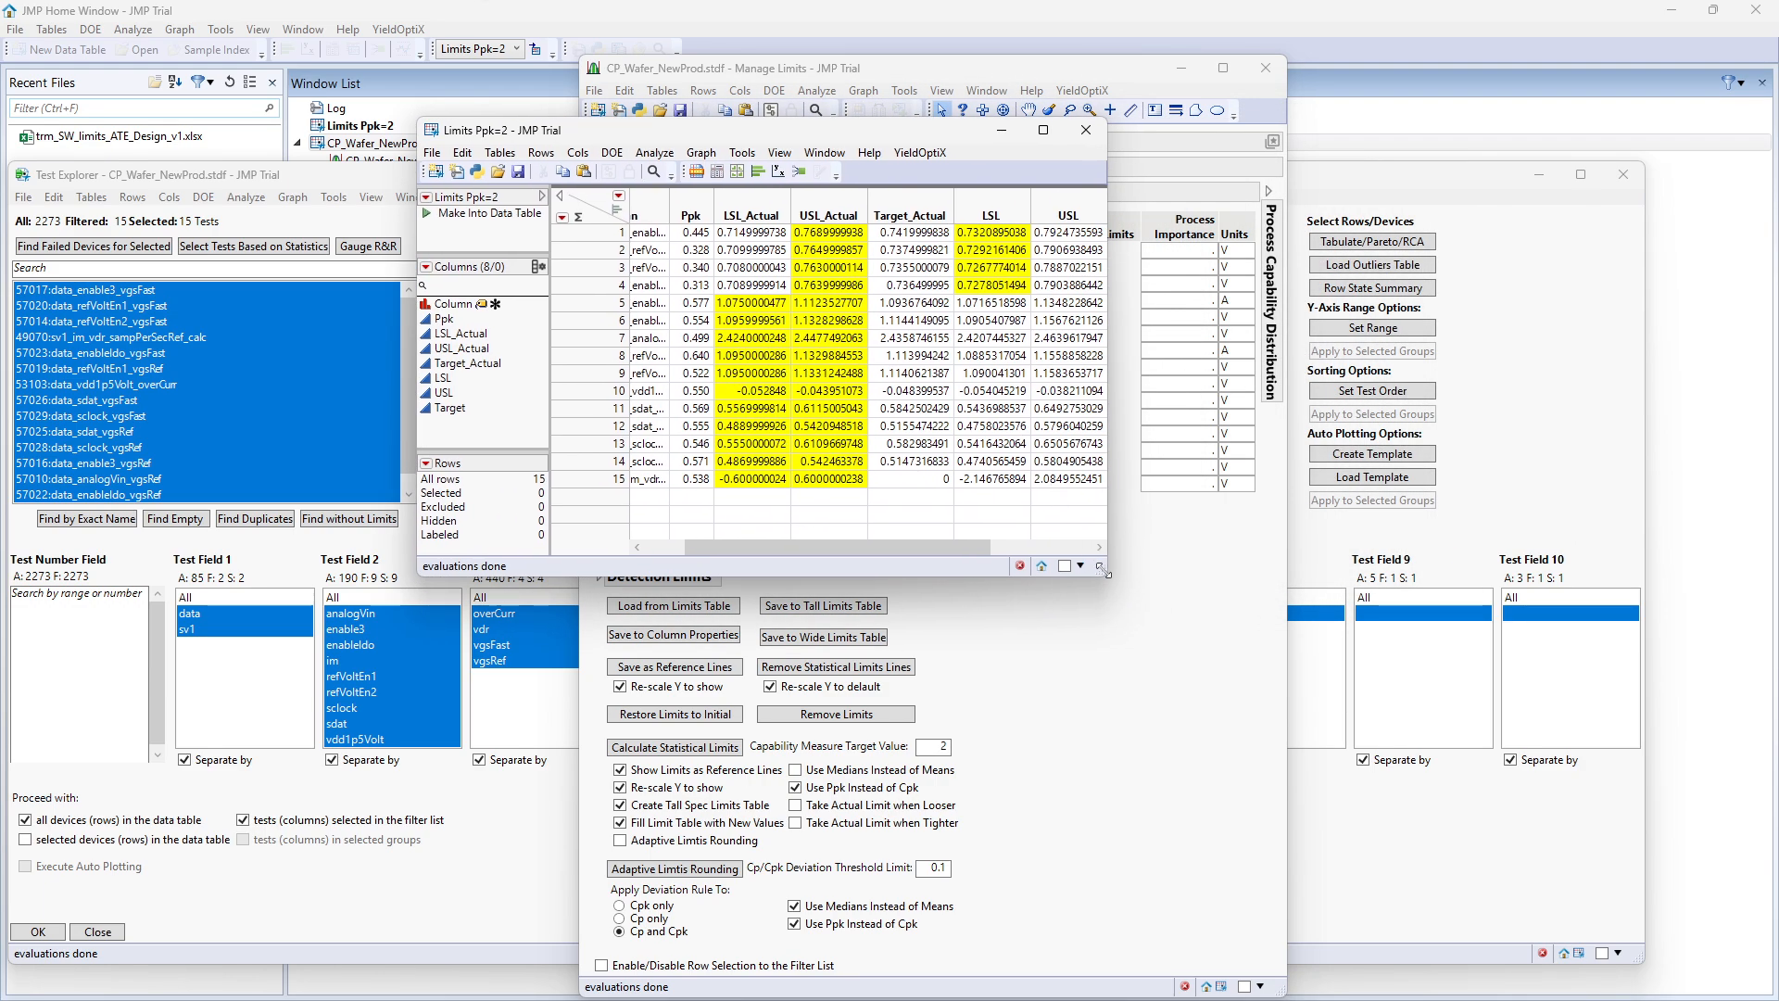
{"action": "left_click_drag", "start_coordinate": [1105, 573], "coordinate": [1524, 700]}
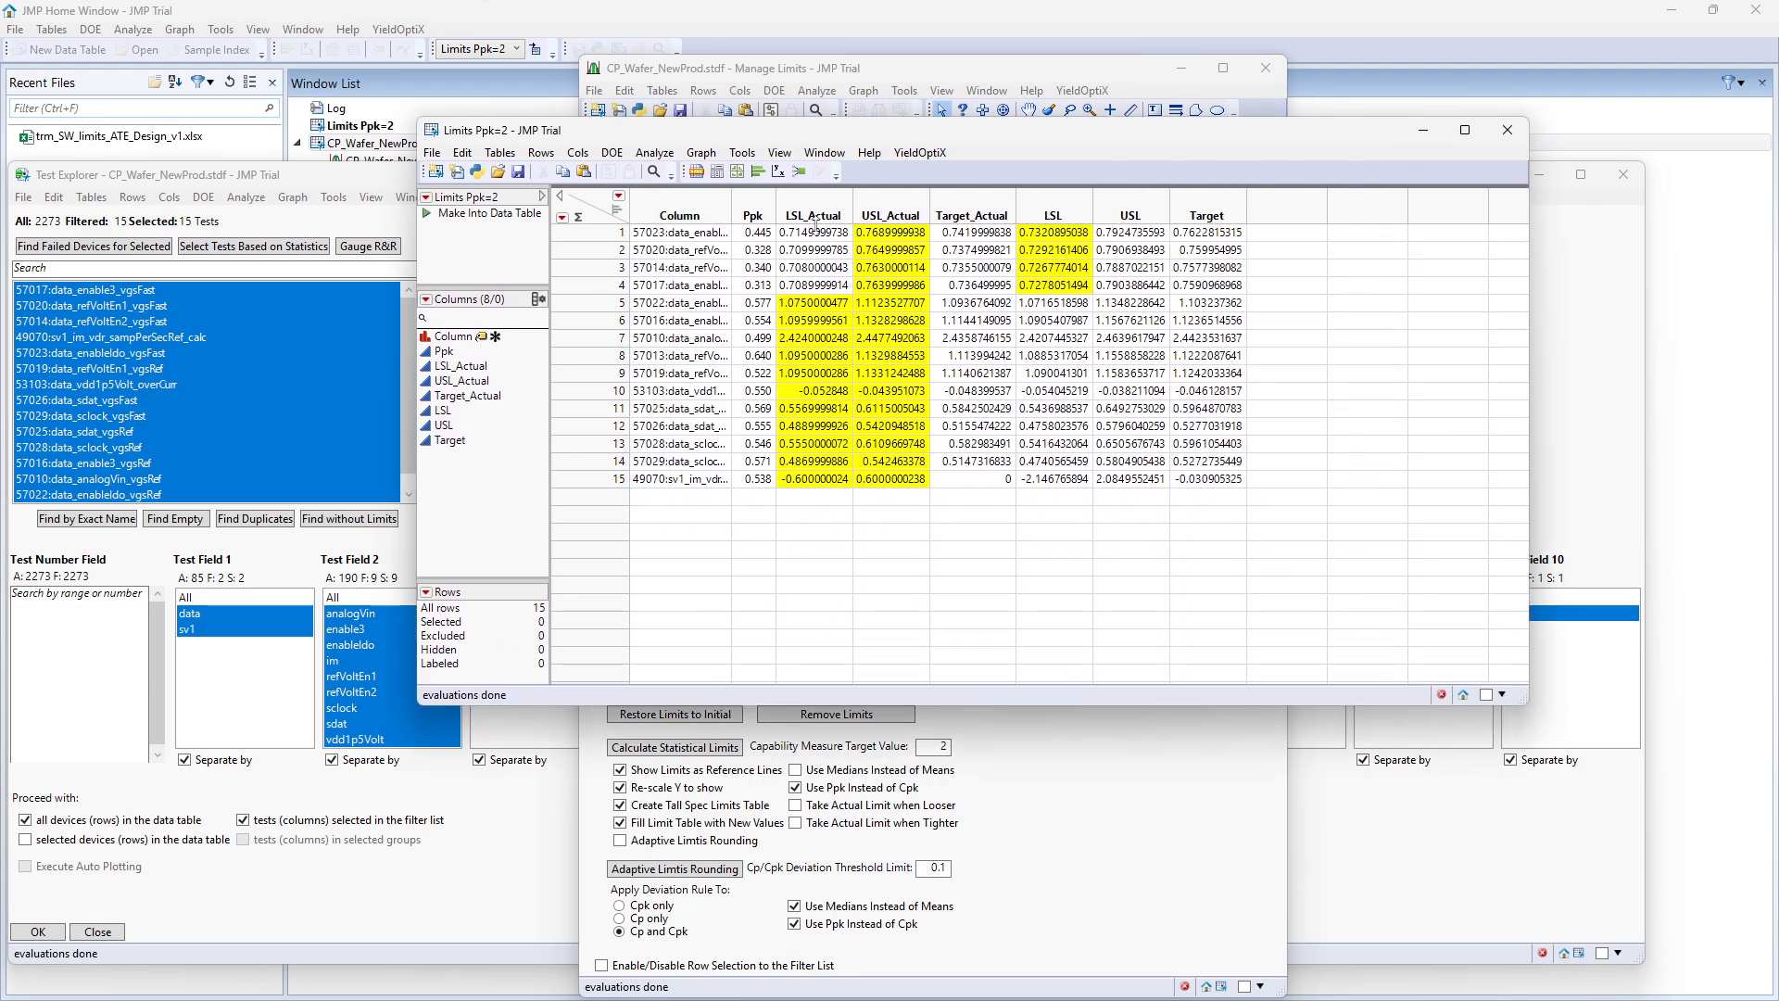
{"action": "left_click_drag", "start_coordinate": [812, 207], "coordinate": [887, 211]}
{"action": "left_click_drag", "start_coordinate": [1045, 208], "coordinate": [1139, 209]}
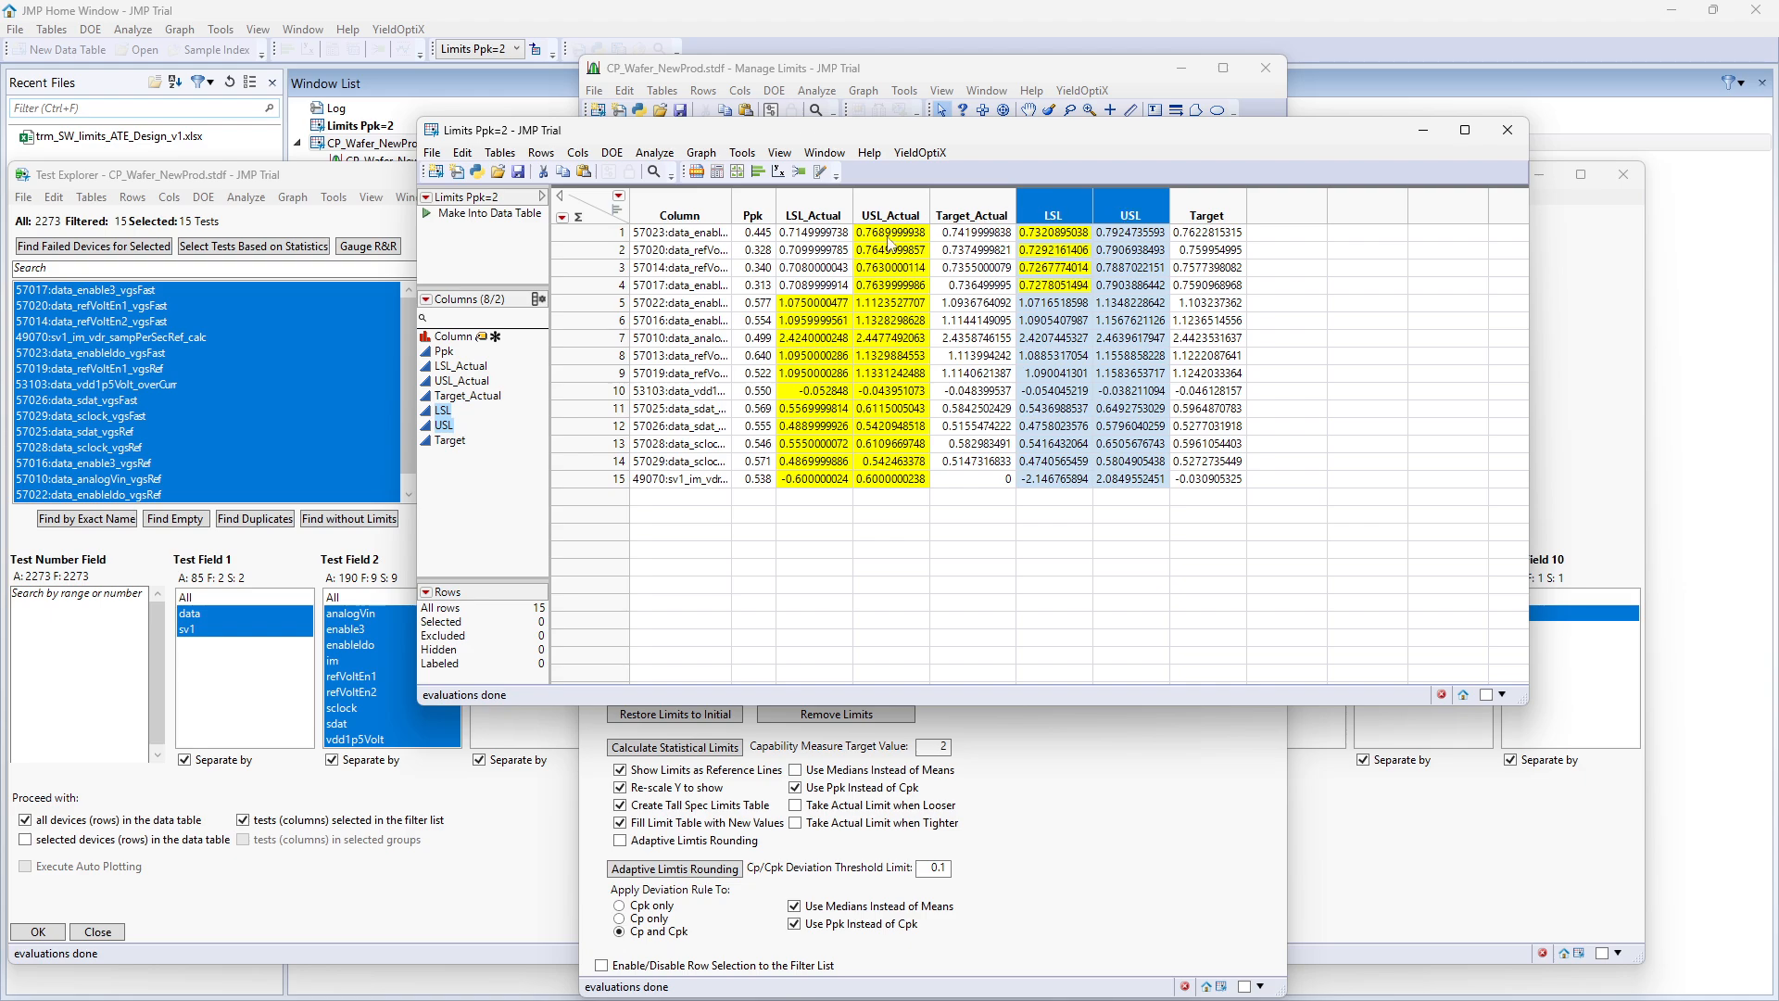
{"action": "left_click", "coordinate": [803, 235]}
{"action": "left_click", "coordinate": [1049, 236], "text": "ctrl"}
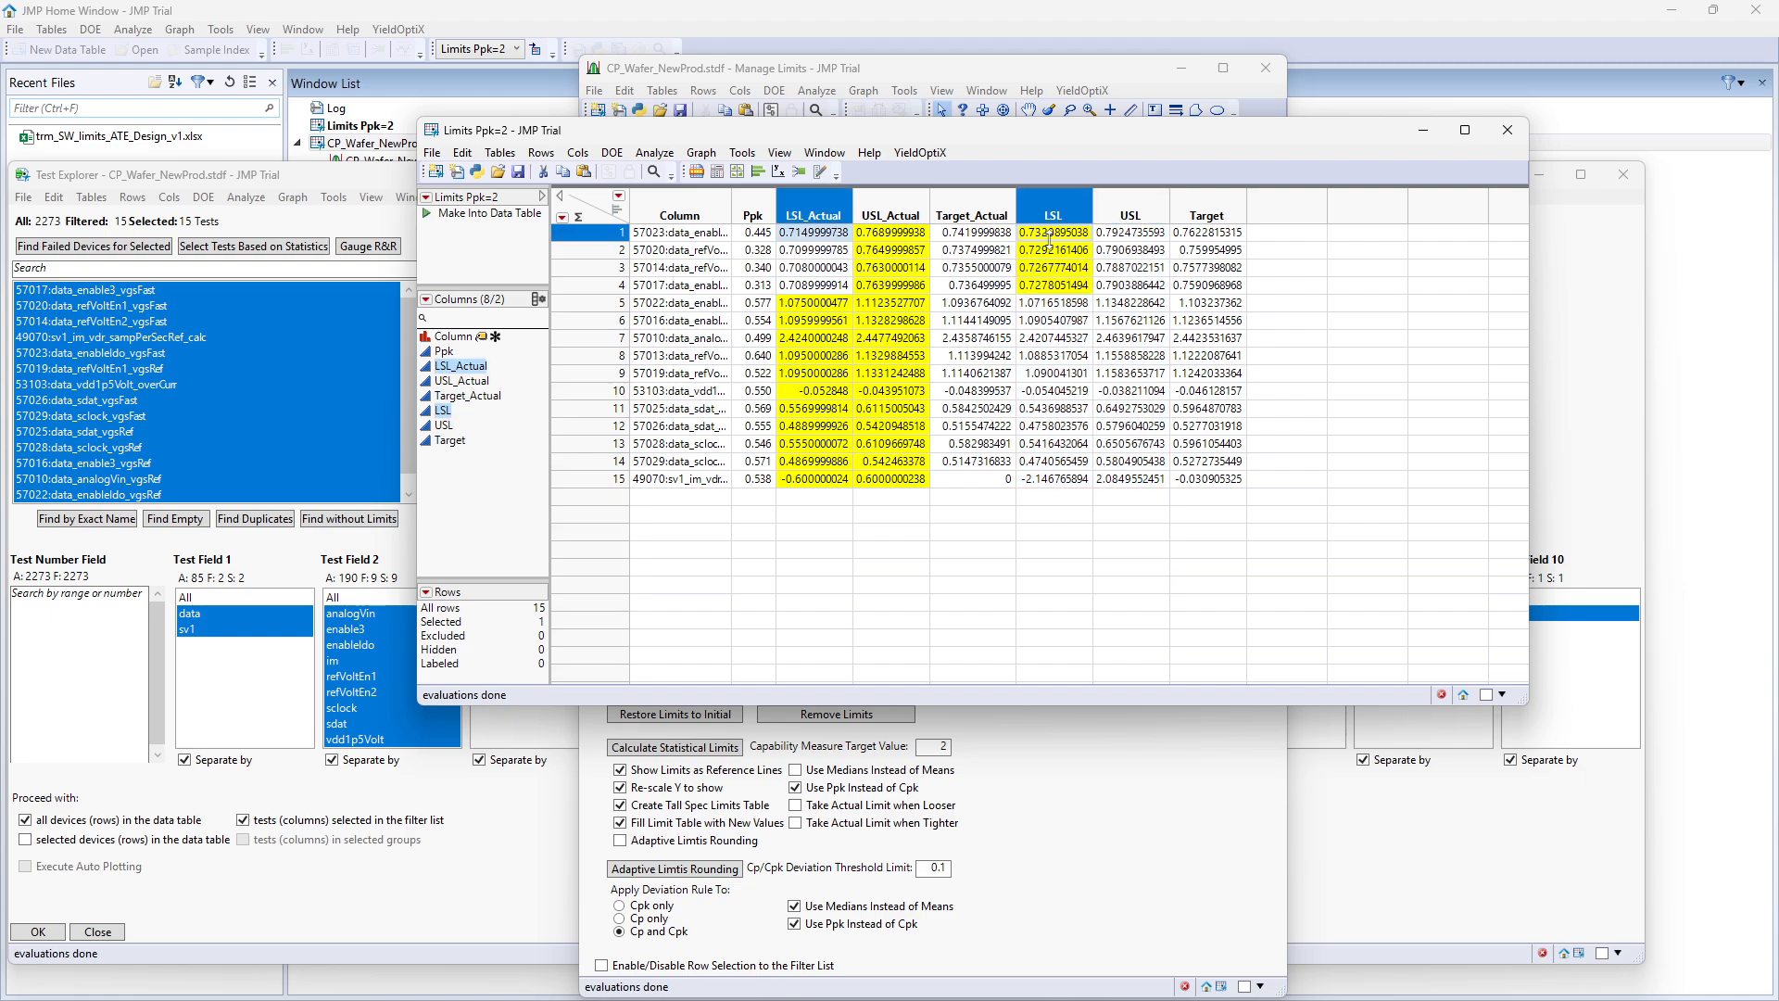
{"action": "left_click", "coordinate": [1039, 252]}
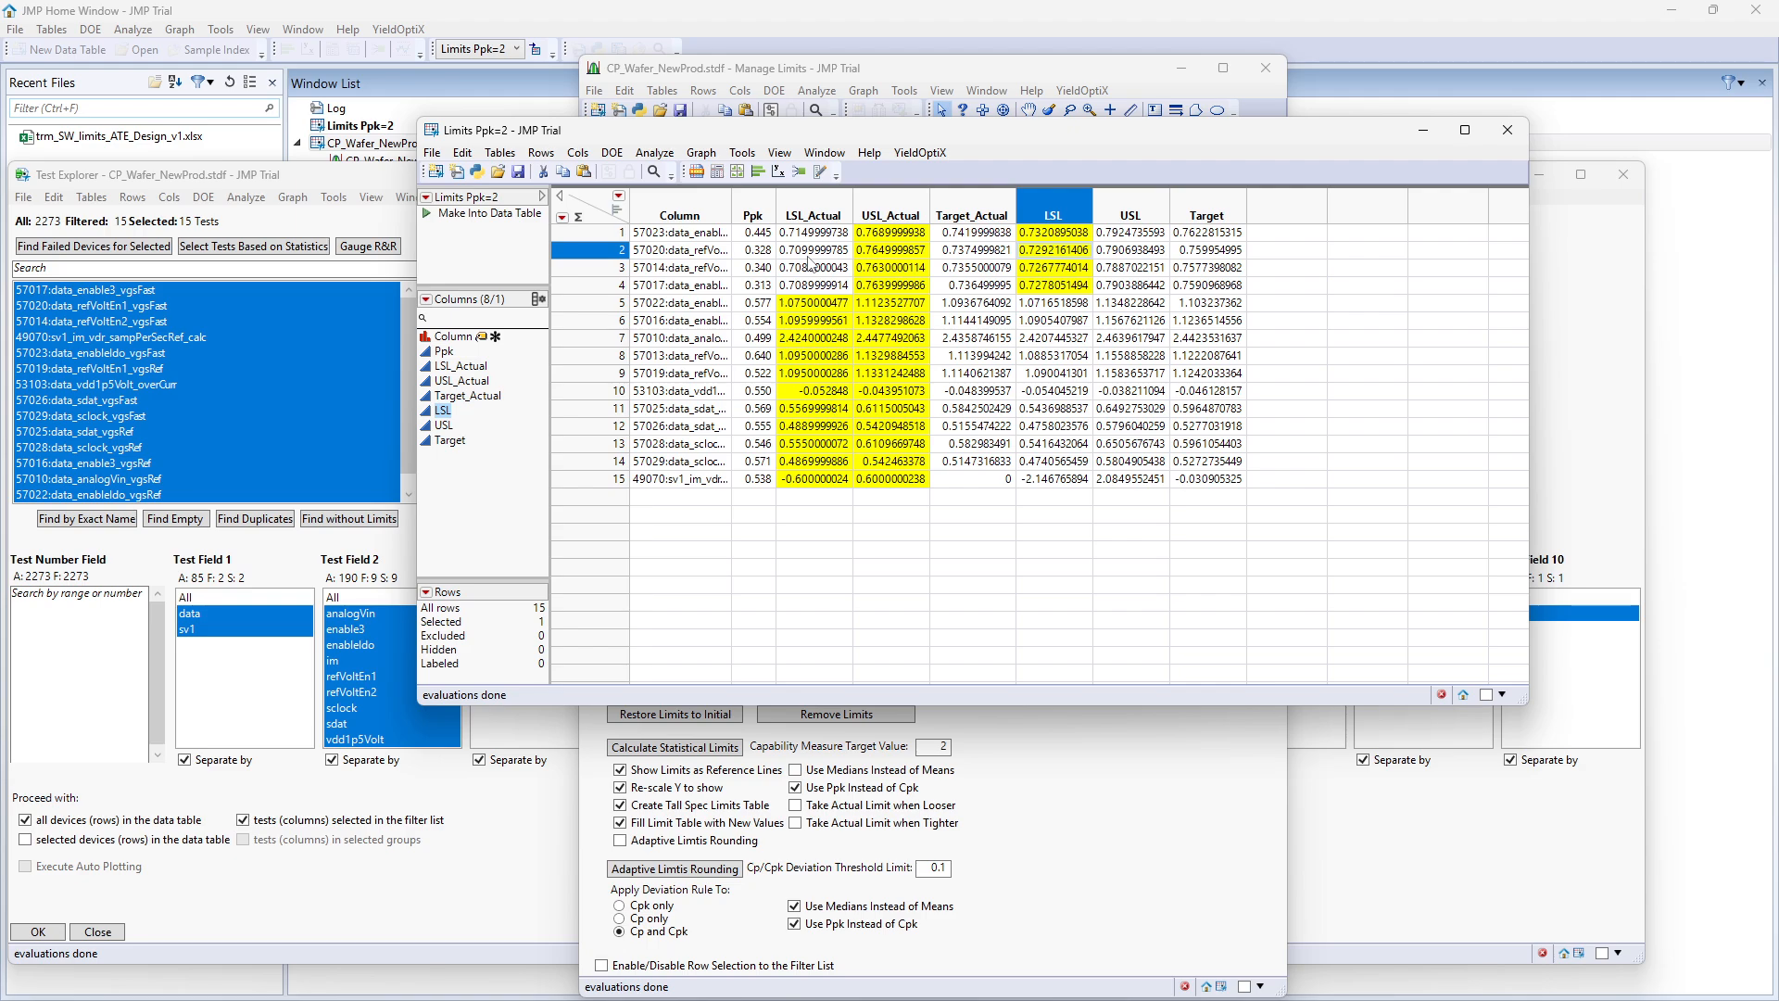
{"action": "left_click", "coordinate": [807, 256], "text": "ctrl"}
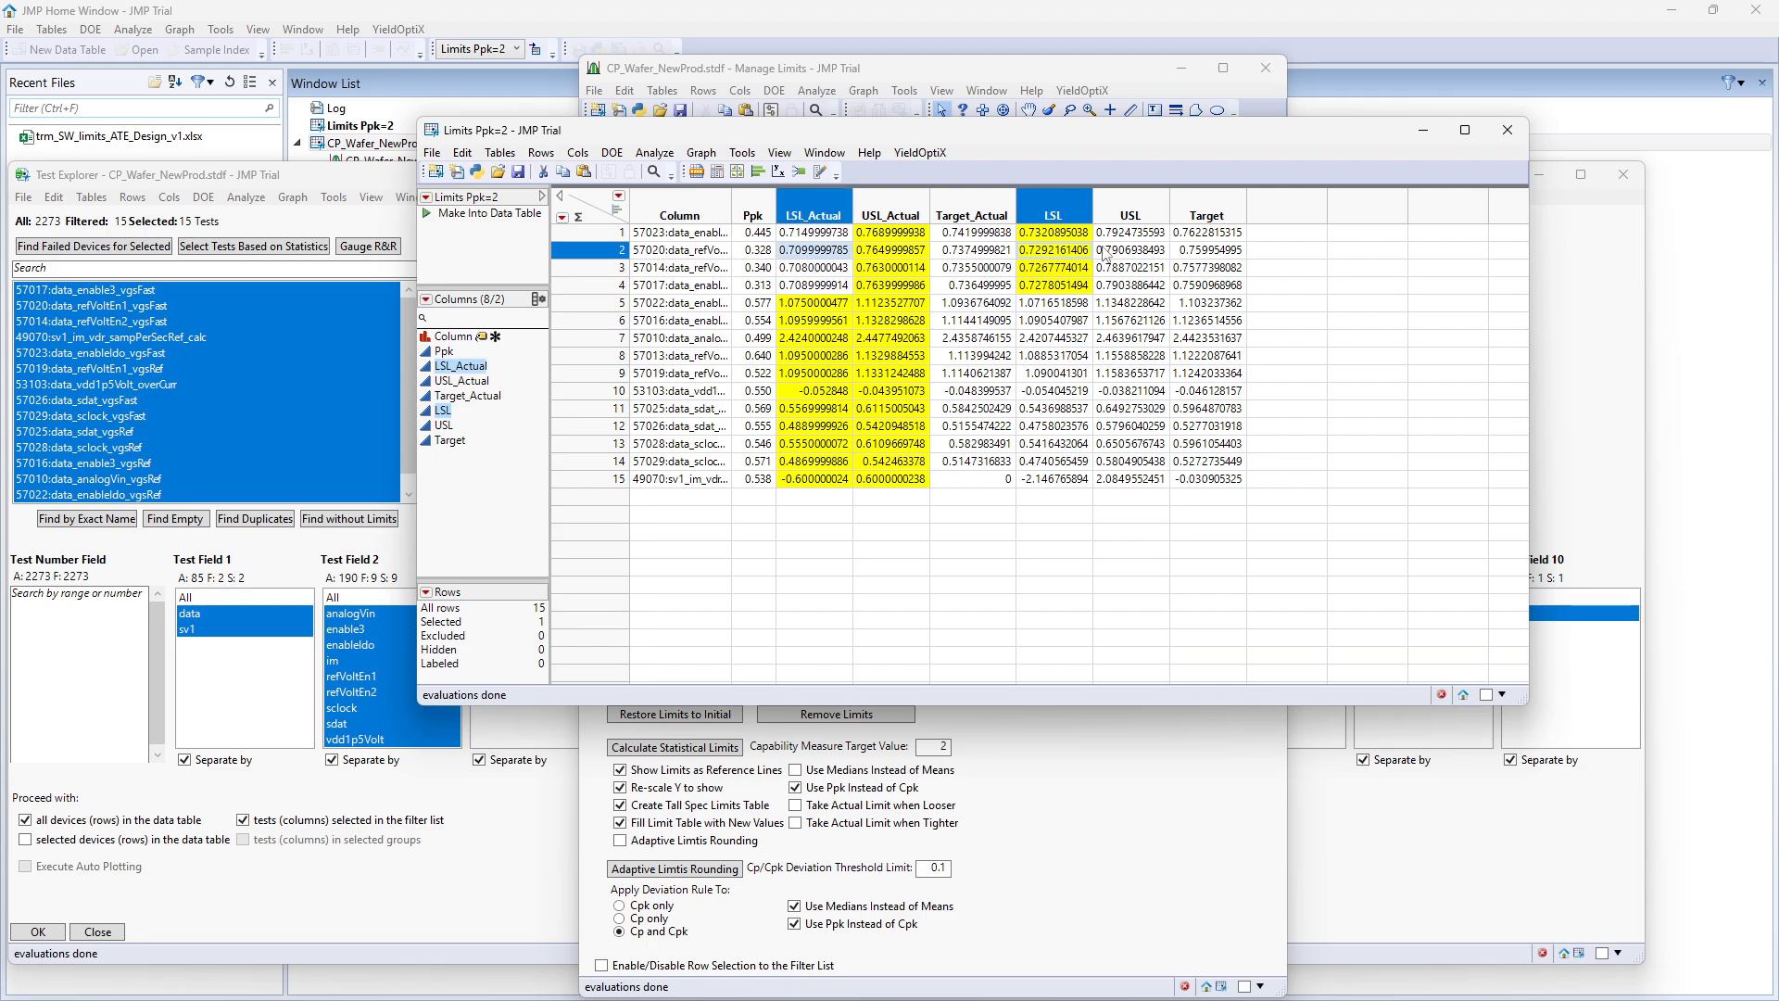
{"action": "left_click", "coordinate": [1508, 130]}
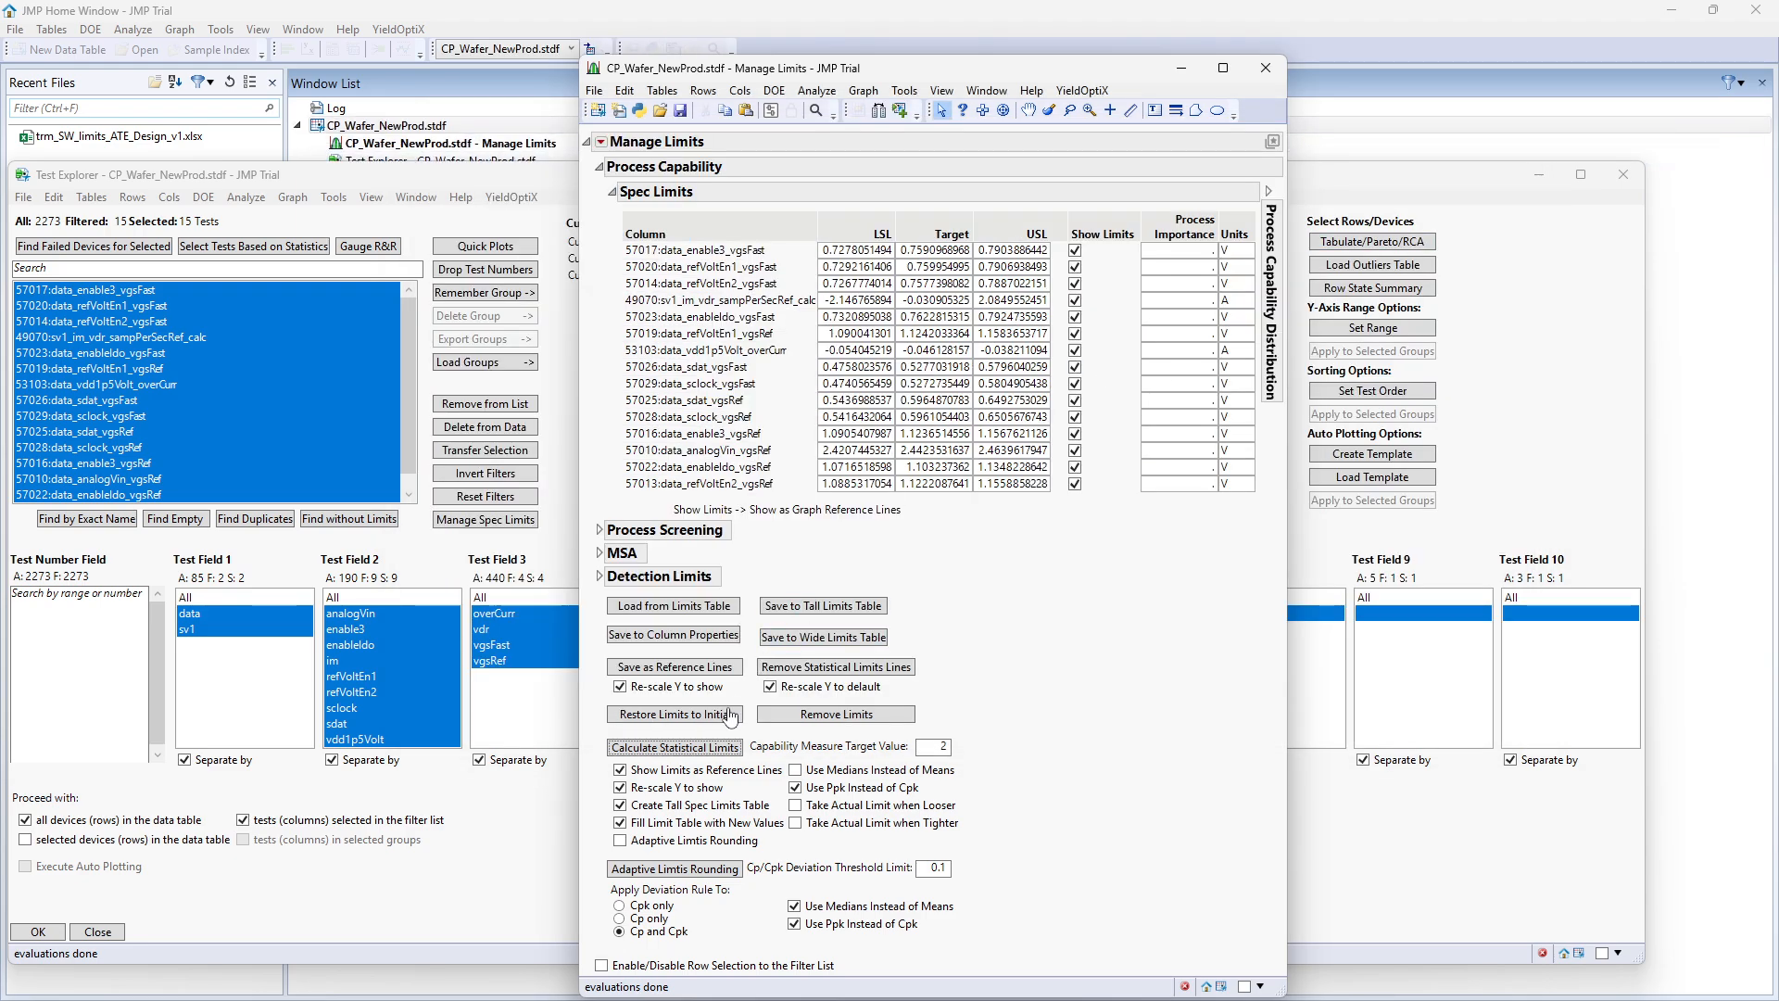
Generate quick plots of the selected tests with Normal Quantile Plots only, leaving out Basic Parametric Maps
{"action": "left_click", "coordinate": [491, 248]}
{"action": "left_click", "coordinate": [967, 602]}
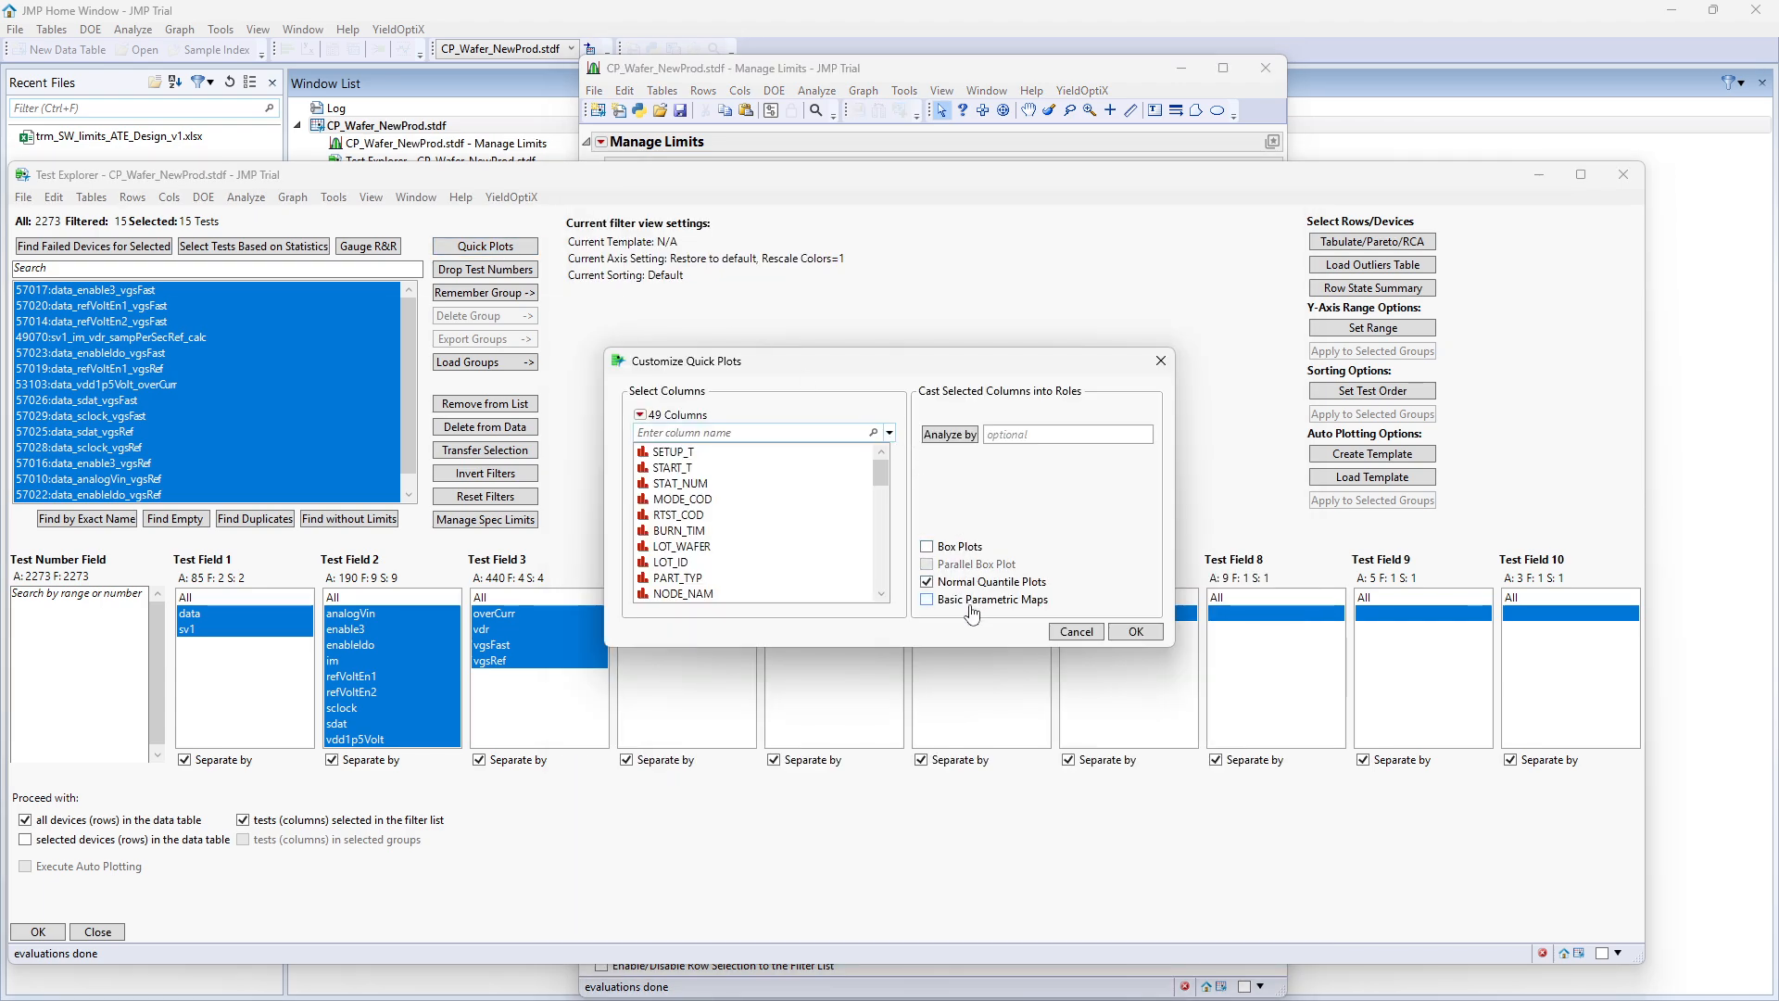
{"action": "left_click", "coordinate": [1136, 633]}
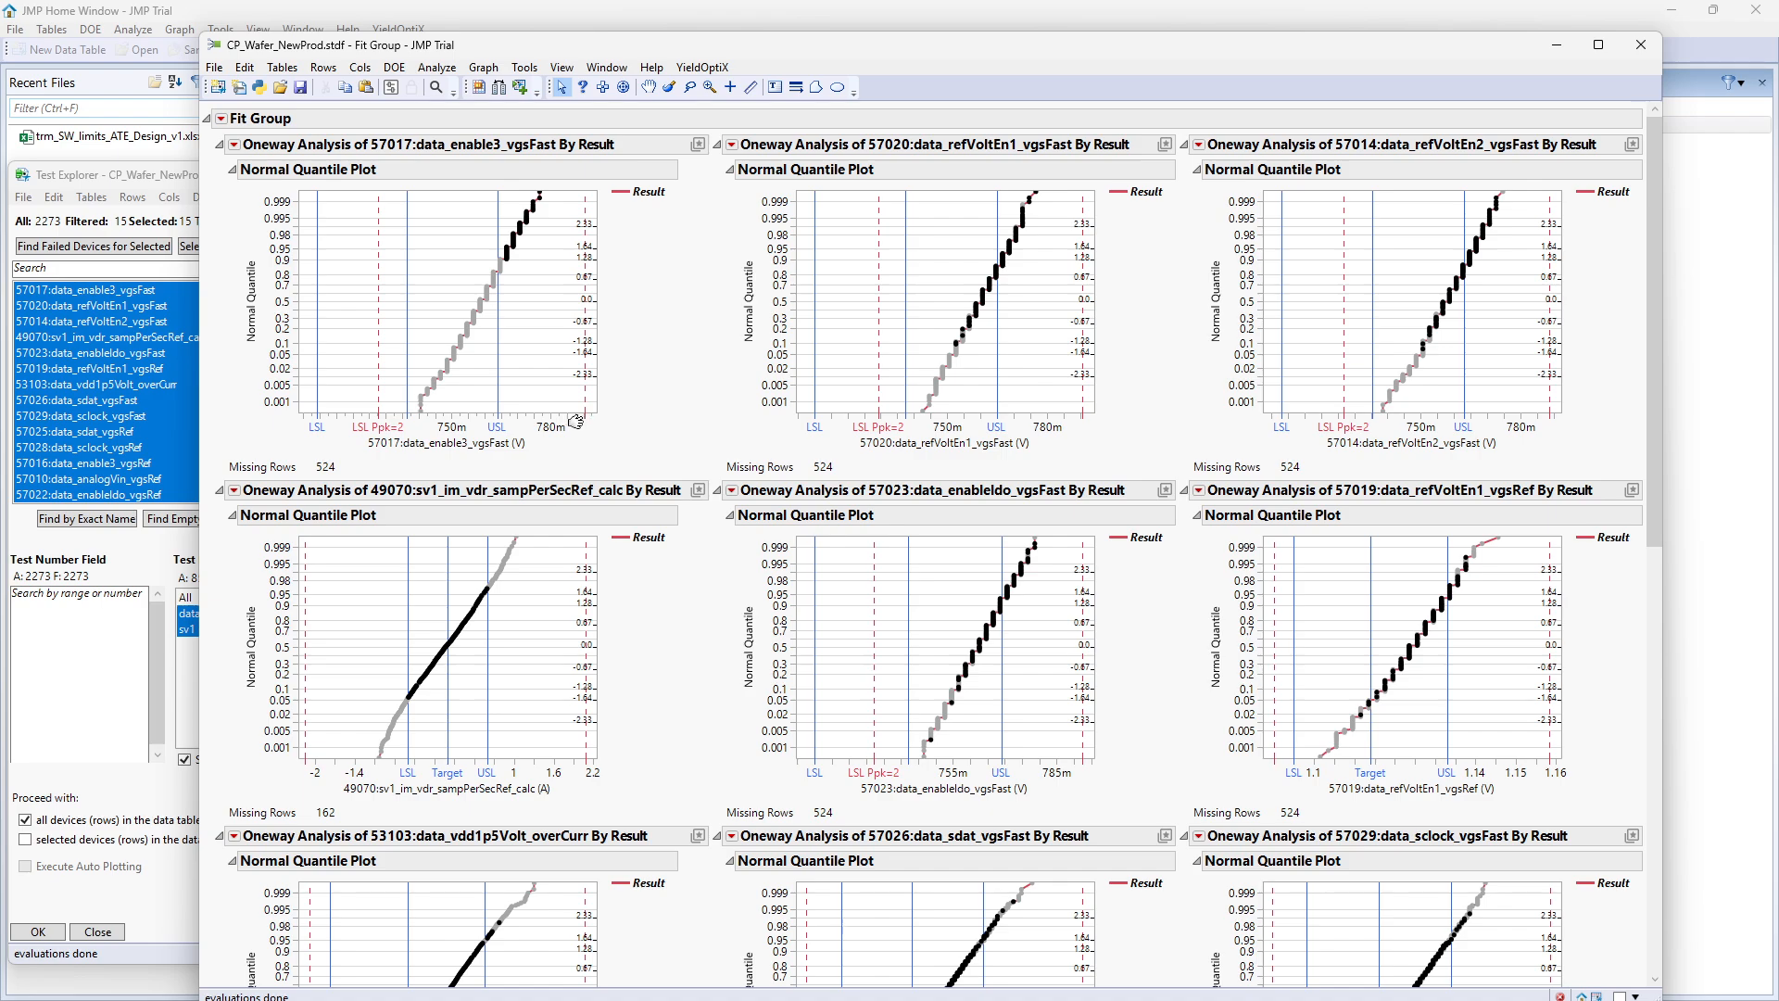
Adjust the measurement axes of the 57017 and 57020 quantile plots to show the USL Ppk=2 label, and review the other tests' plots
{"action": "left_click_drag", "start_coordinate": [575, 422], "coordinate": [553, 422]}
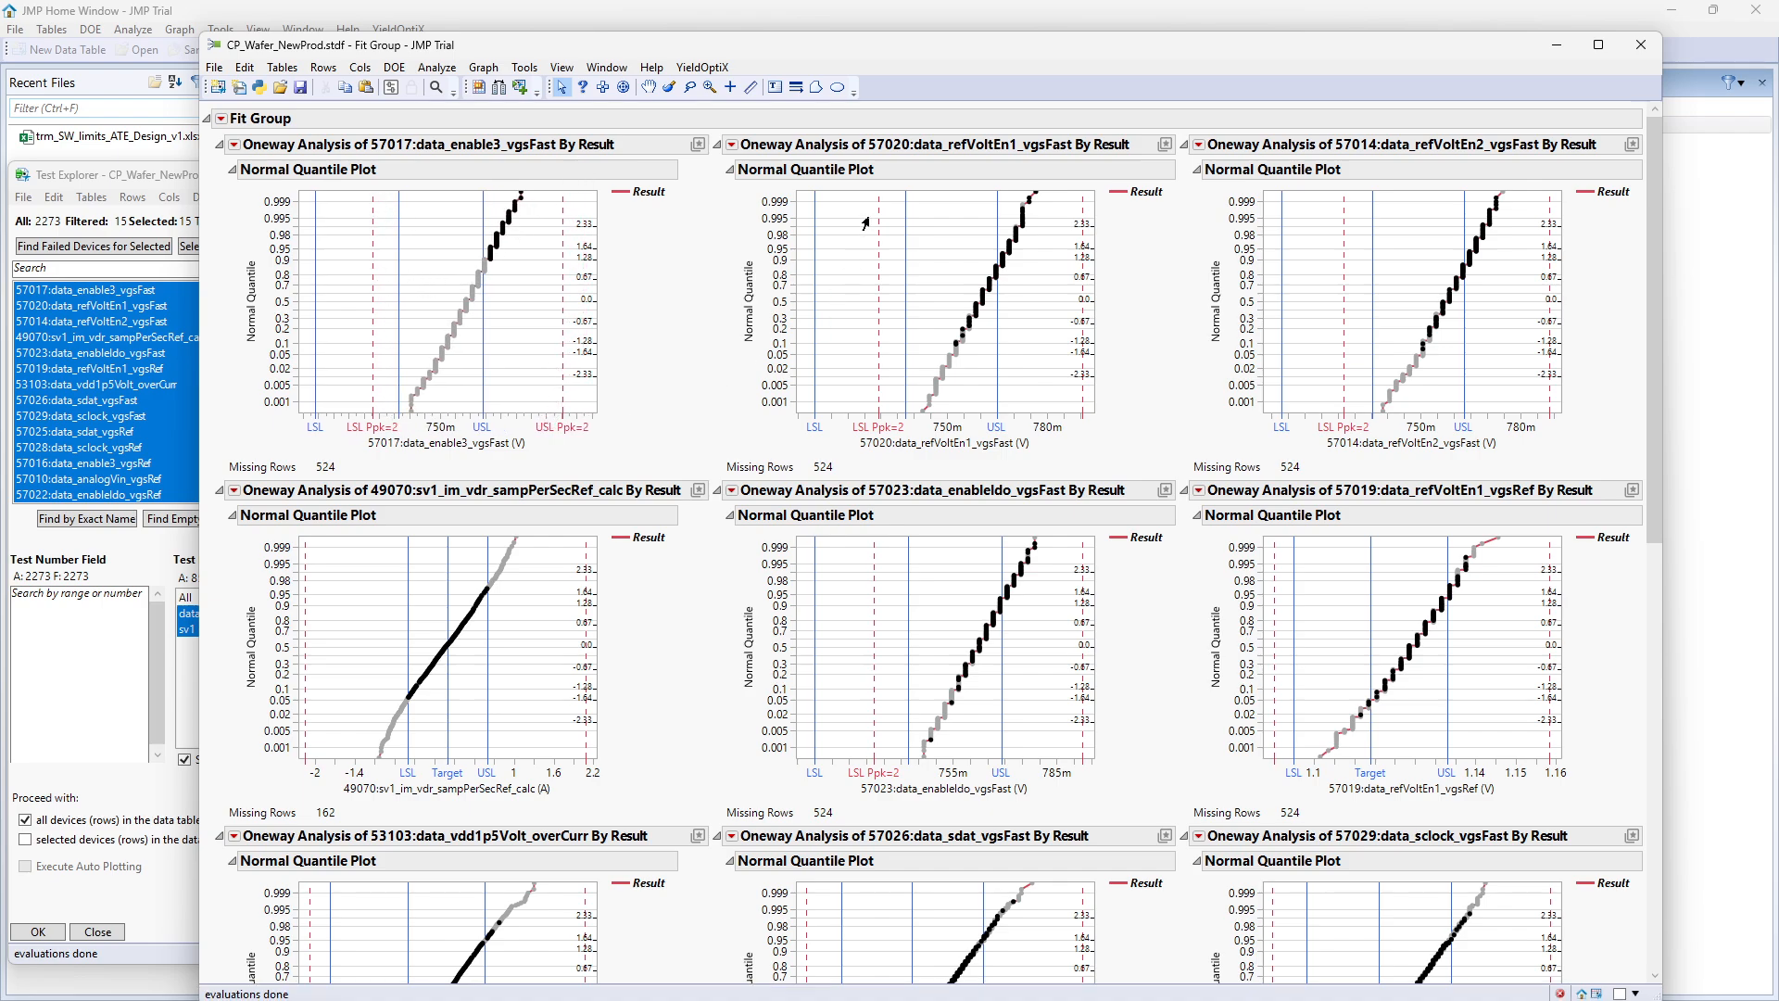
{"action": "left_click_drag", "start_coordinate": [1067, 428], "coordinate": [1054, 420]}
{"action": "scroll", "coordinate": [1115, 446], "scroll_direction": "down", "scroll_amount": 5}
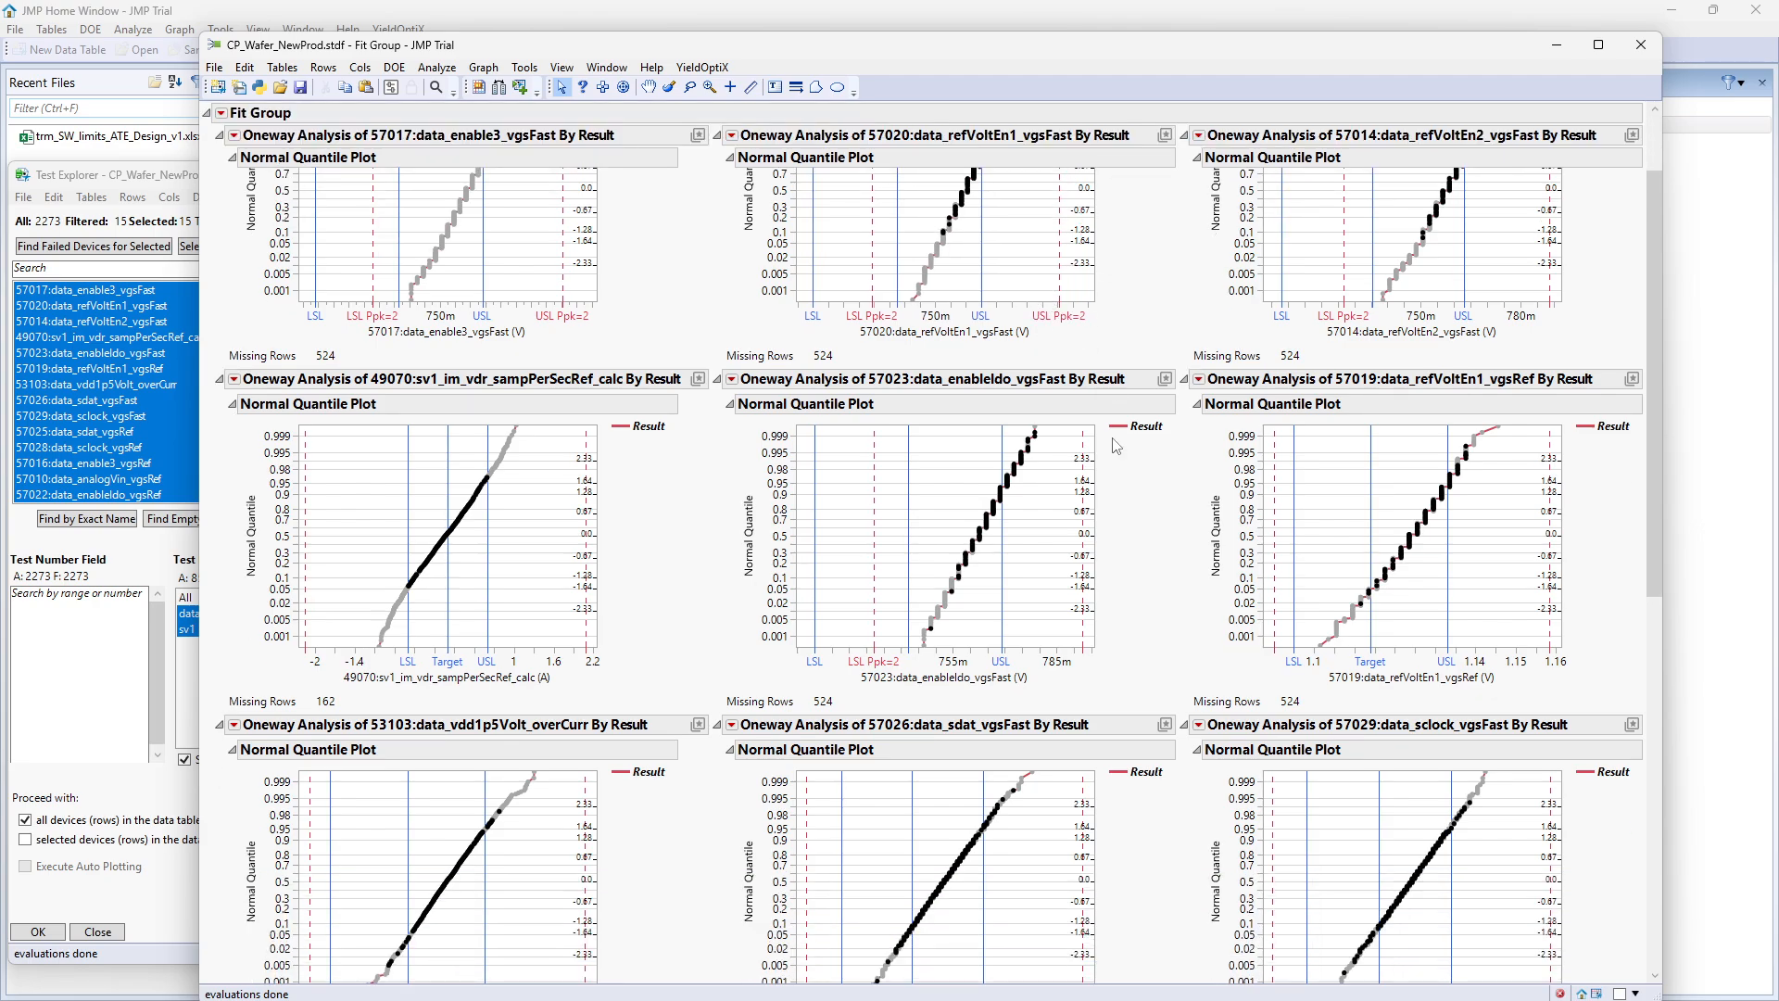
{"action": "scroll", "coordinate": [1115, 446], "scroll_direction": "down", "scroll_amount": 10}
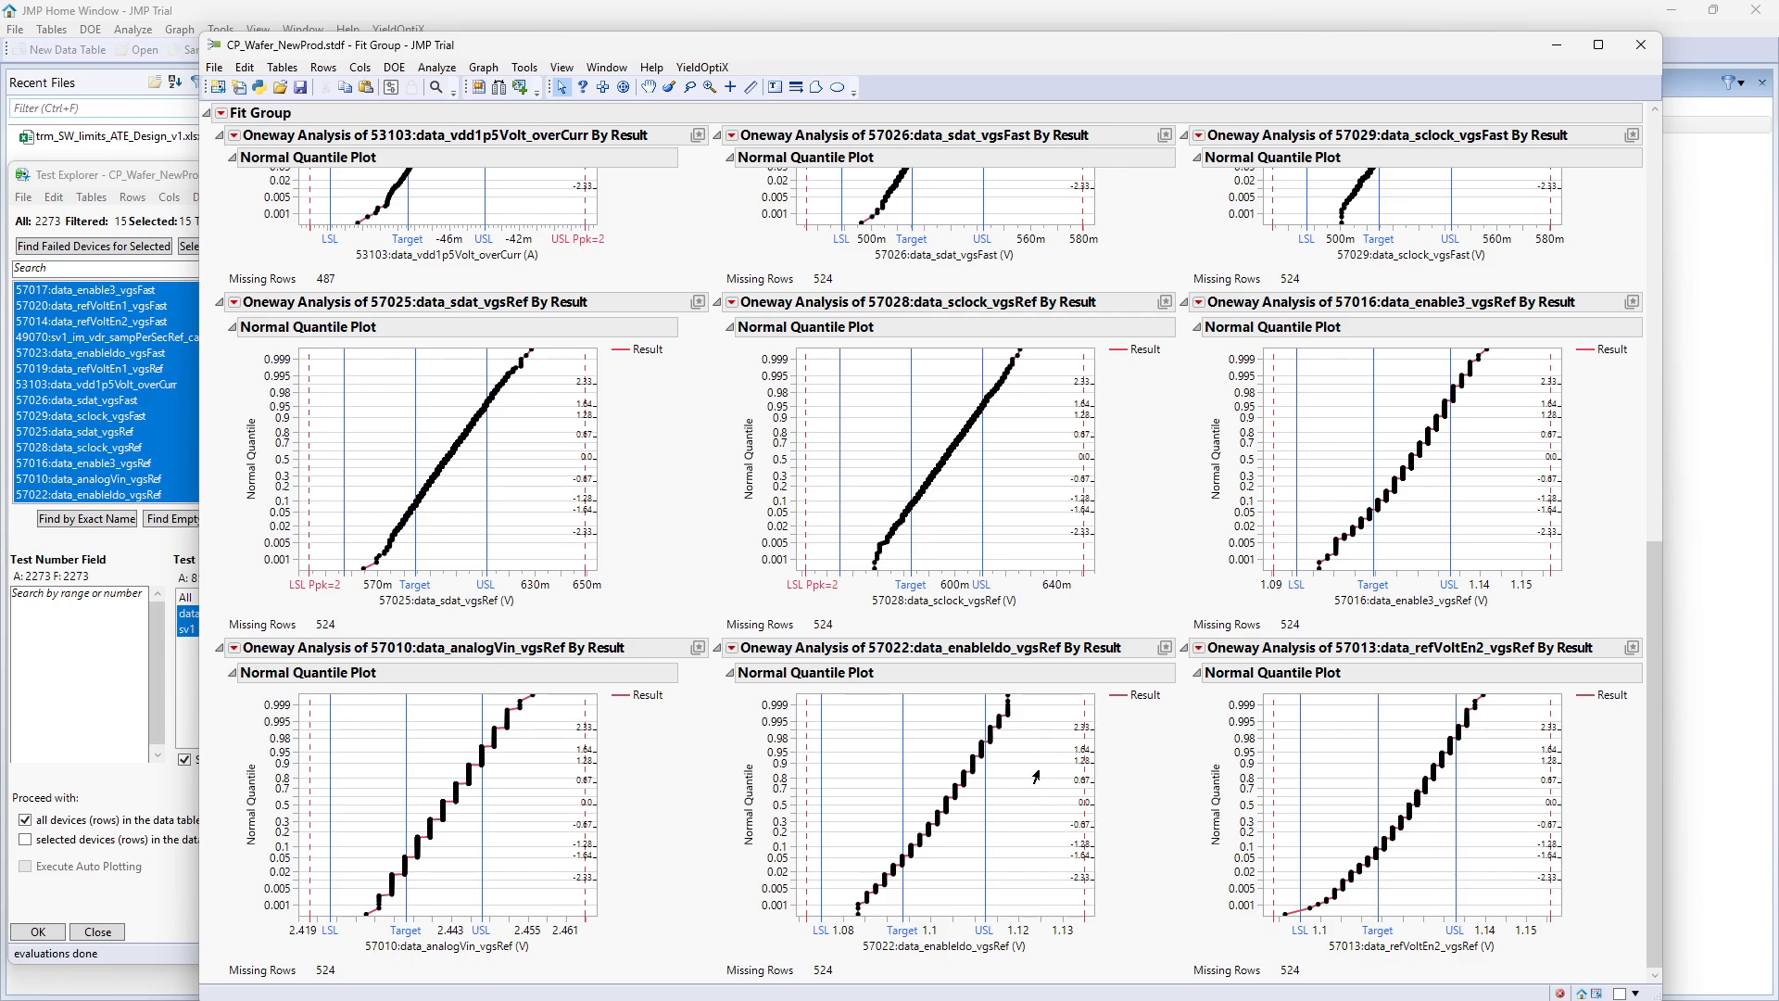
{"action": "scroll", "coordinate": [1038, 760], "scroll_direction": "up", "scroll_amount": 15}
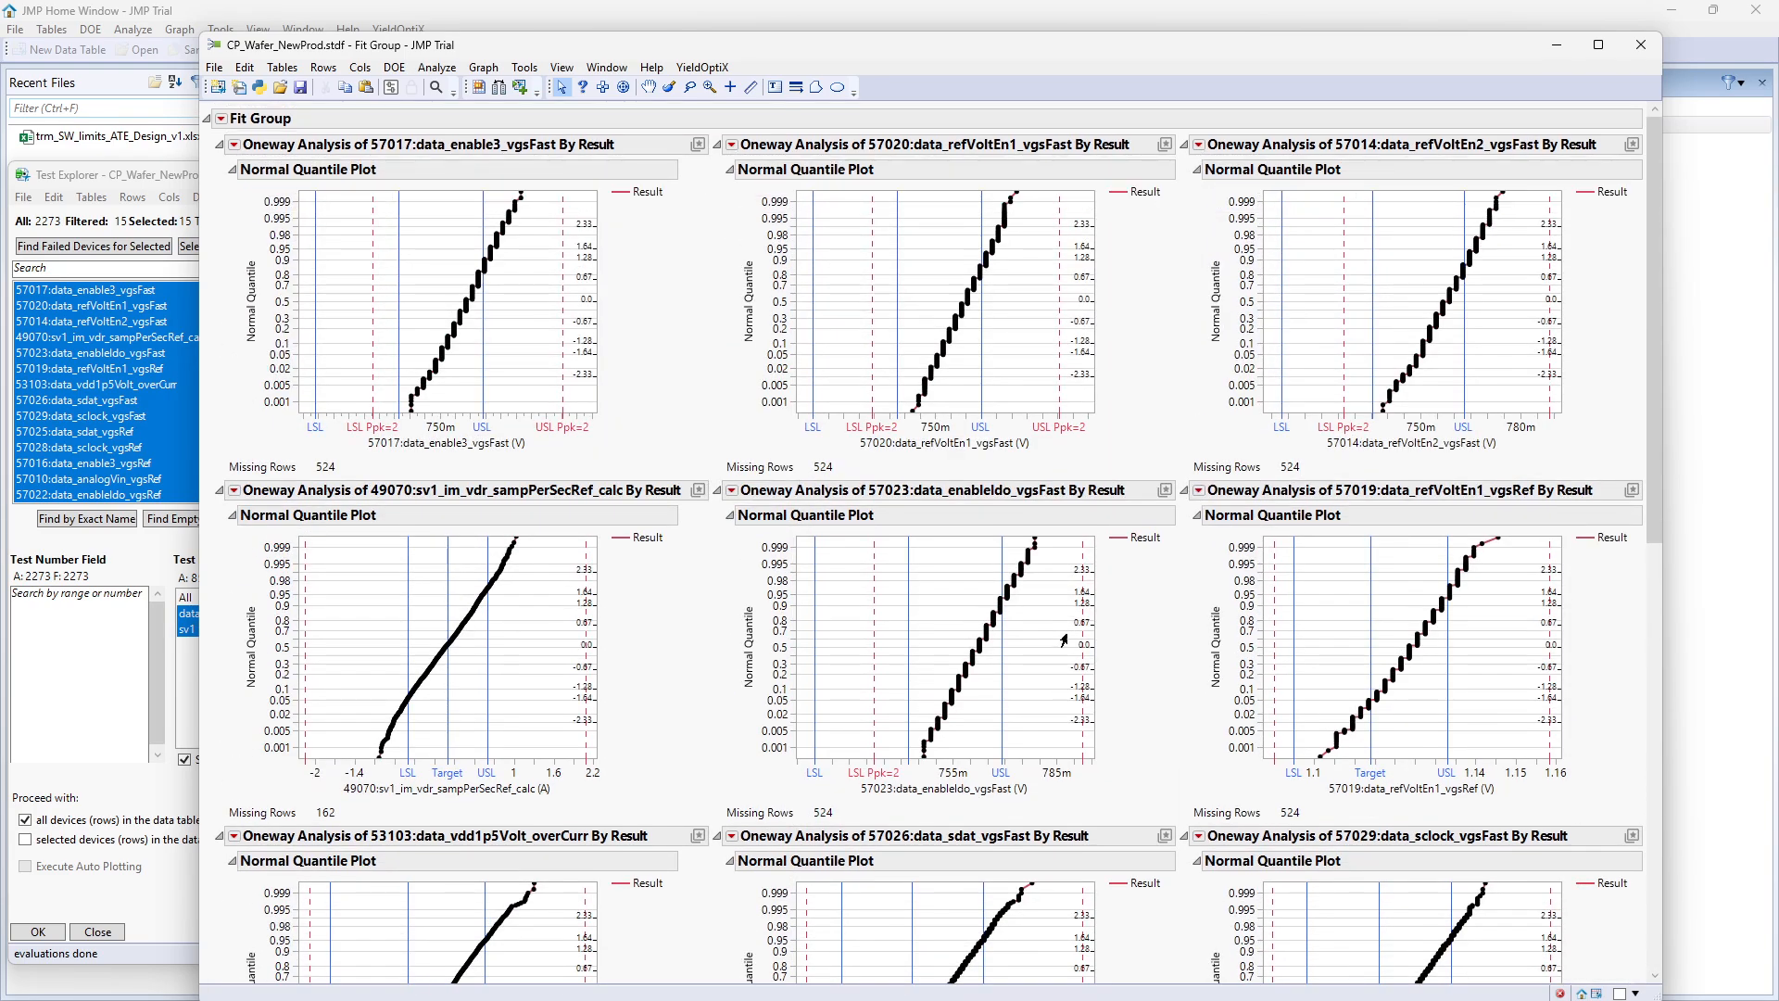
Adjust the measurement axis of the 57014 quantile plot to show the USL Ppk=2 label, and close the plots
{"action": "left_click_drag", "start_coordinate": [1527, 420], "coordinate": [1511, 420]}
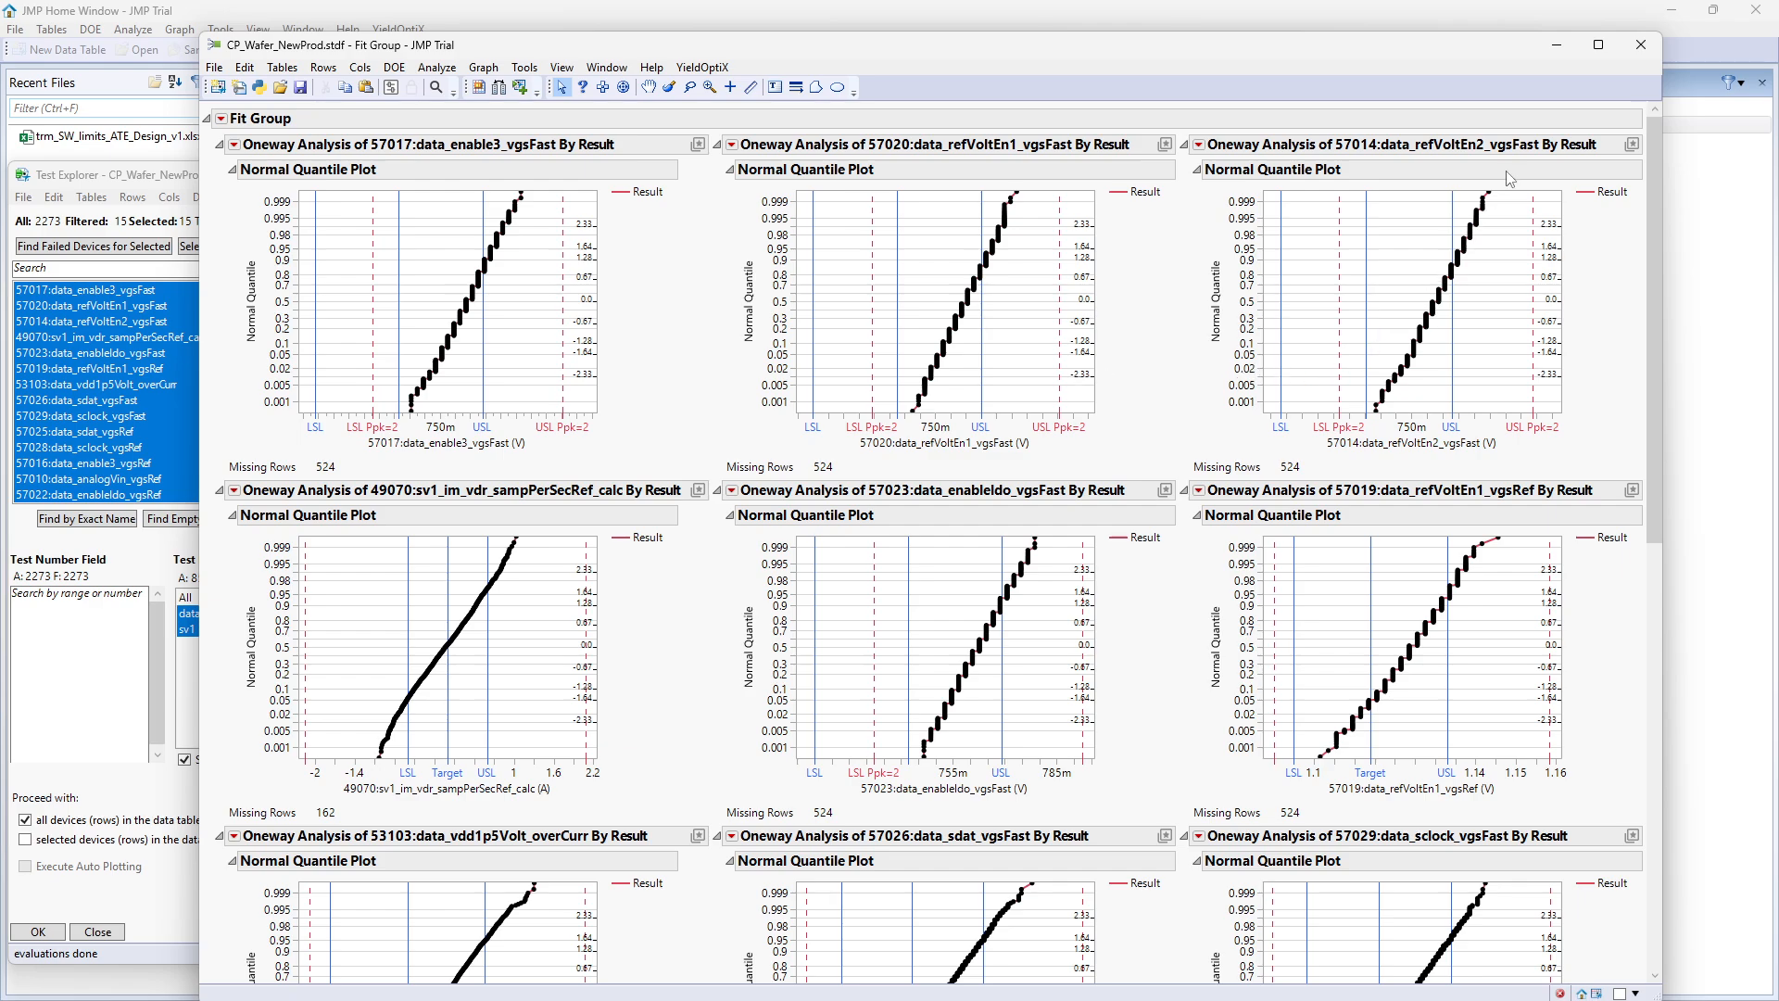
{"action": "left_click", "coordinate": [1637, 47]}
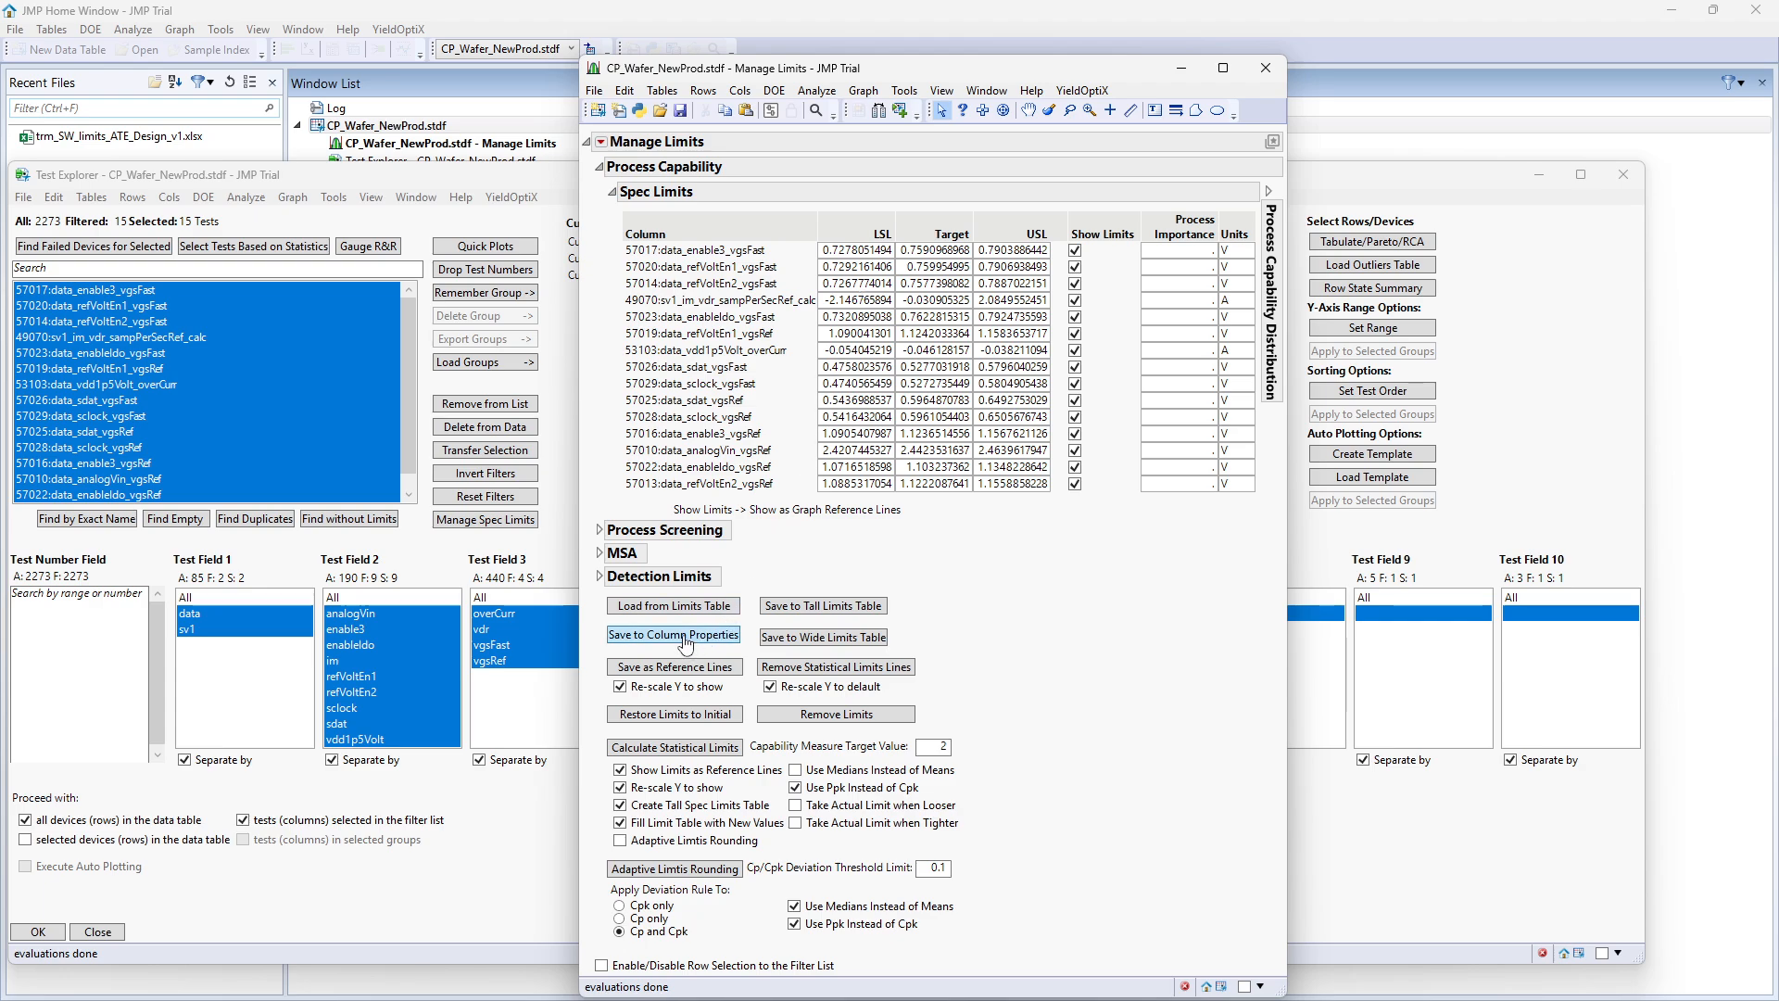
Save the calculated limits to the column properties without statistical limit lines, and review the tests' statistical summary
{"action": "left_click", "coordinate": [834, 672]}
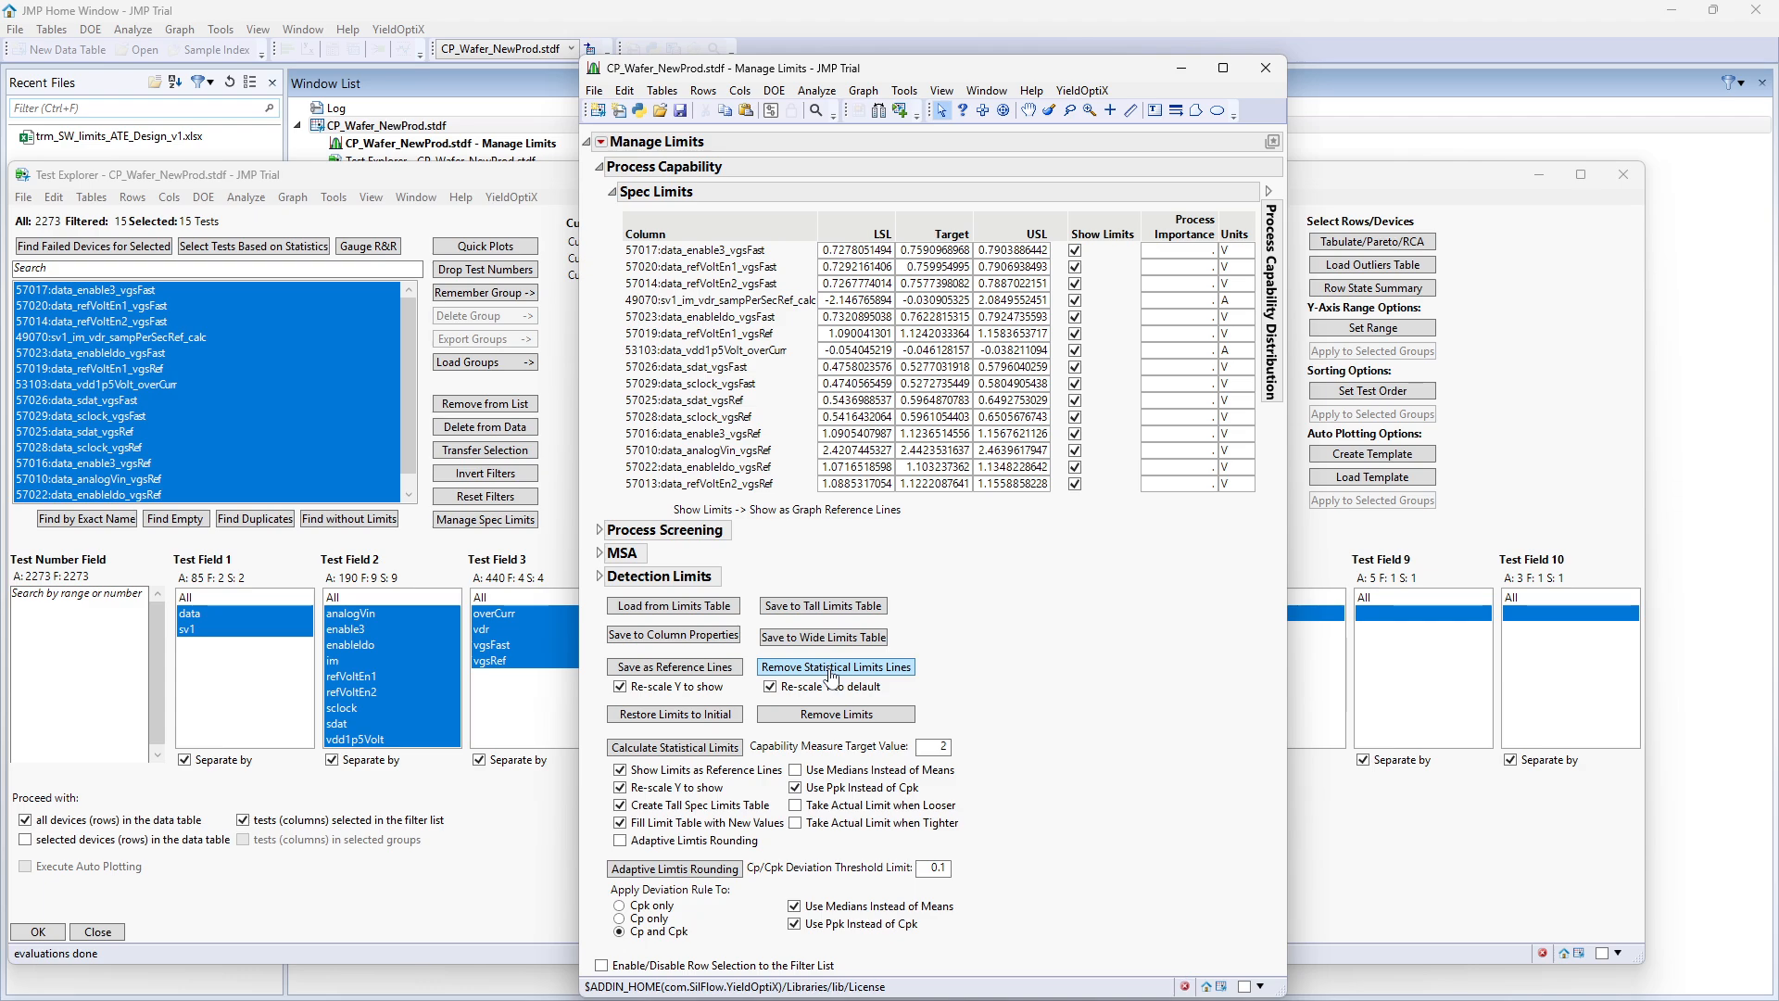
{"action": "left_click", "coordinate": [256, 250]}
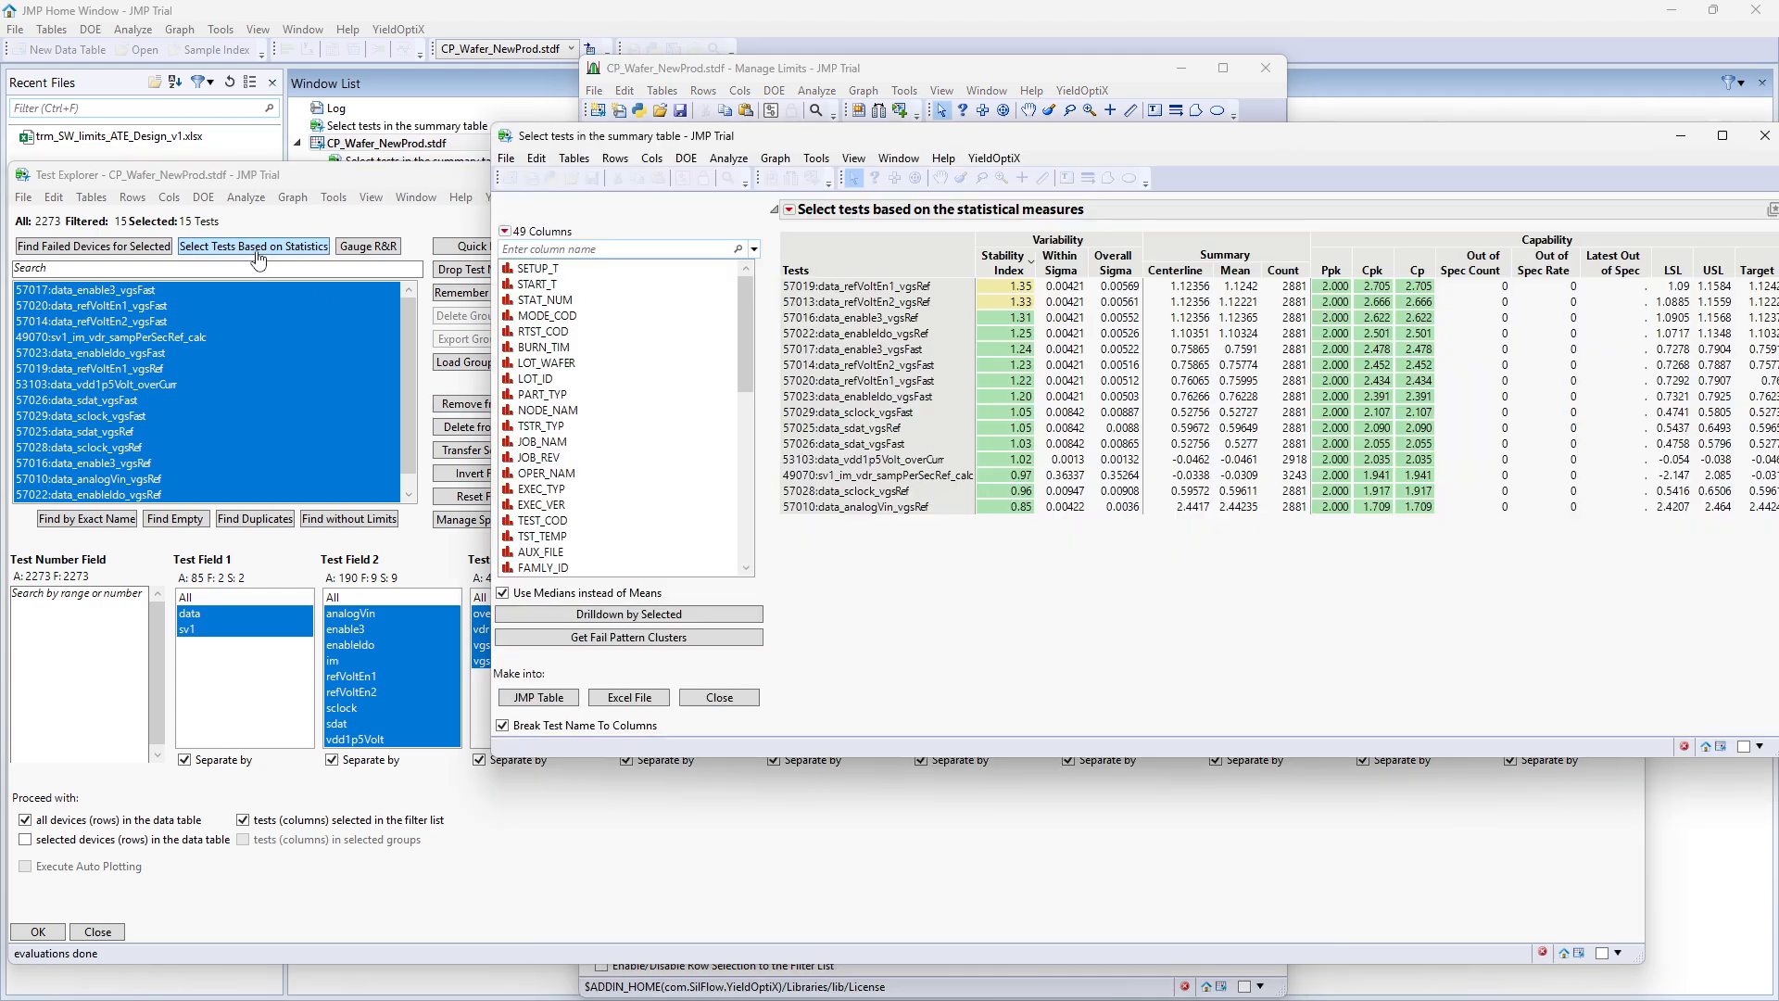
{"action": "left_click_drag", "start_coordinate": [794, 148], "coordinate": [632, 96]}
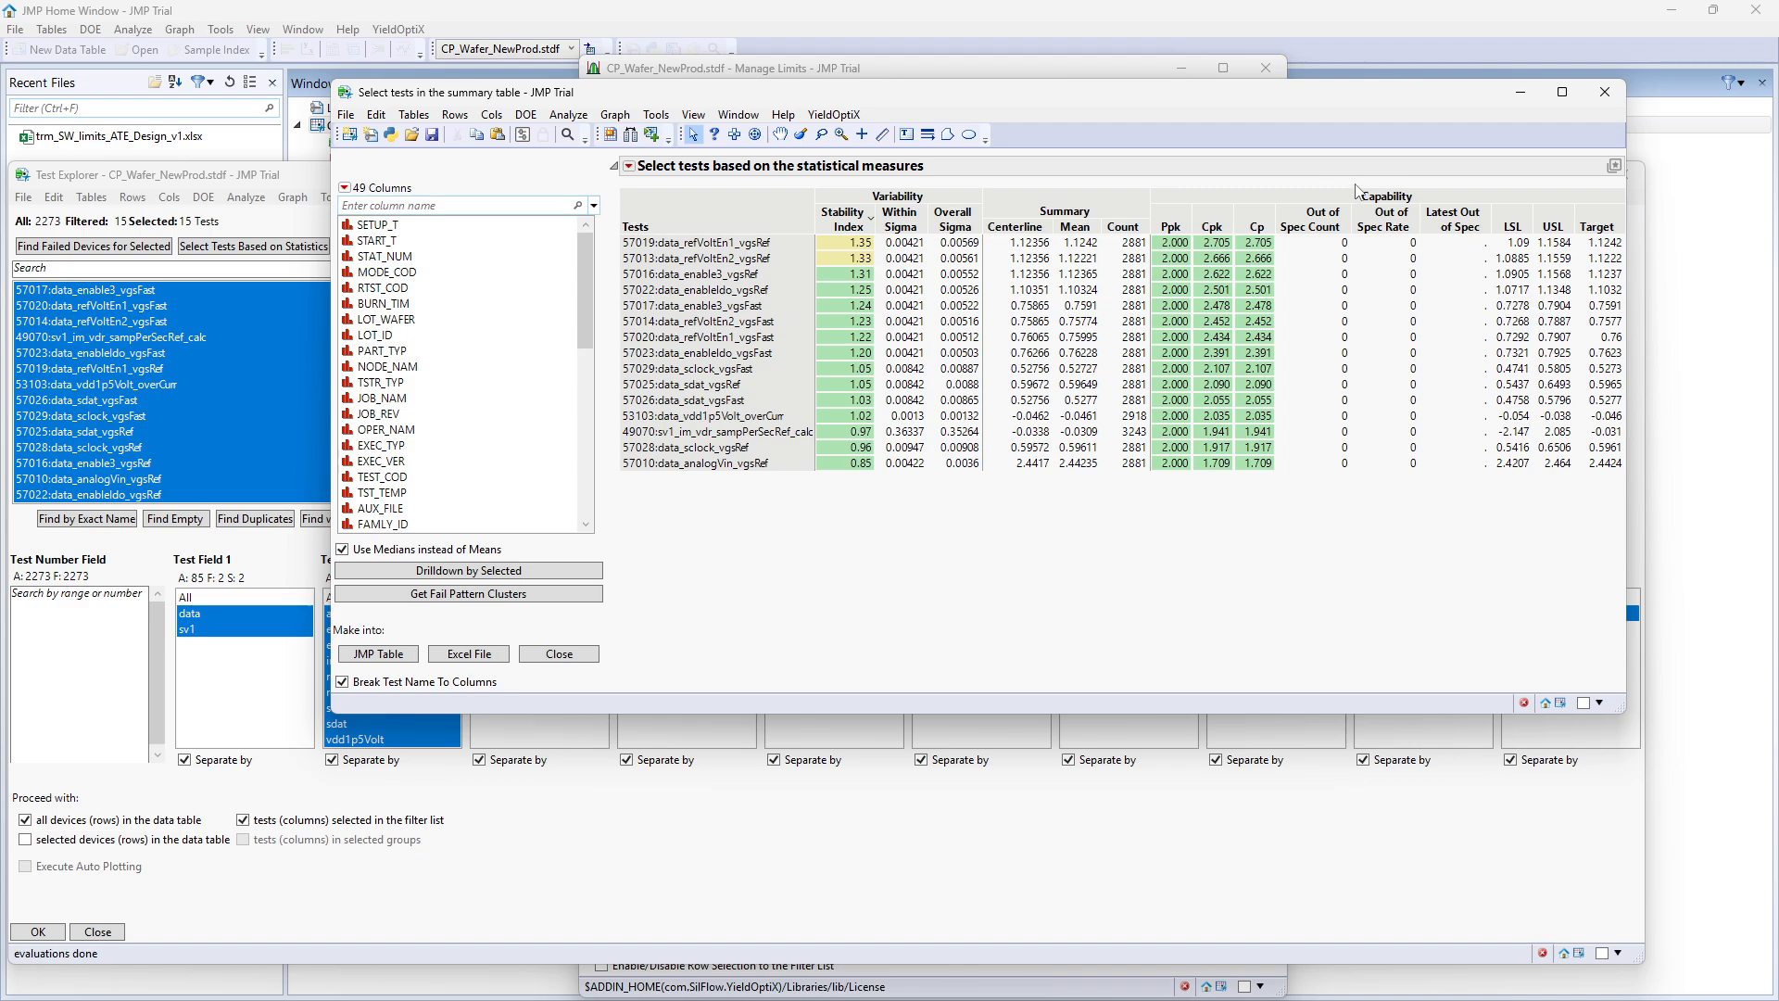
{"action": "left_click", "coordinate": [1595, 102]}
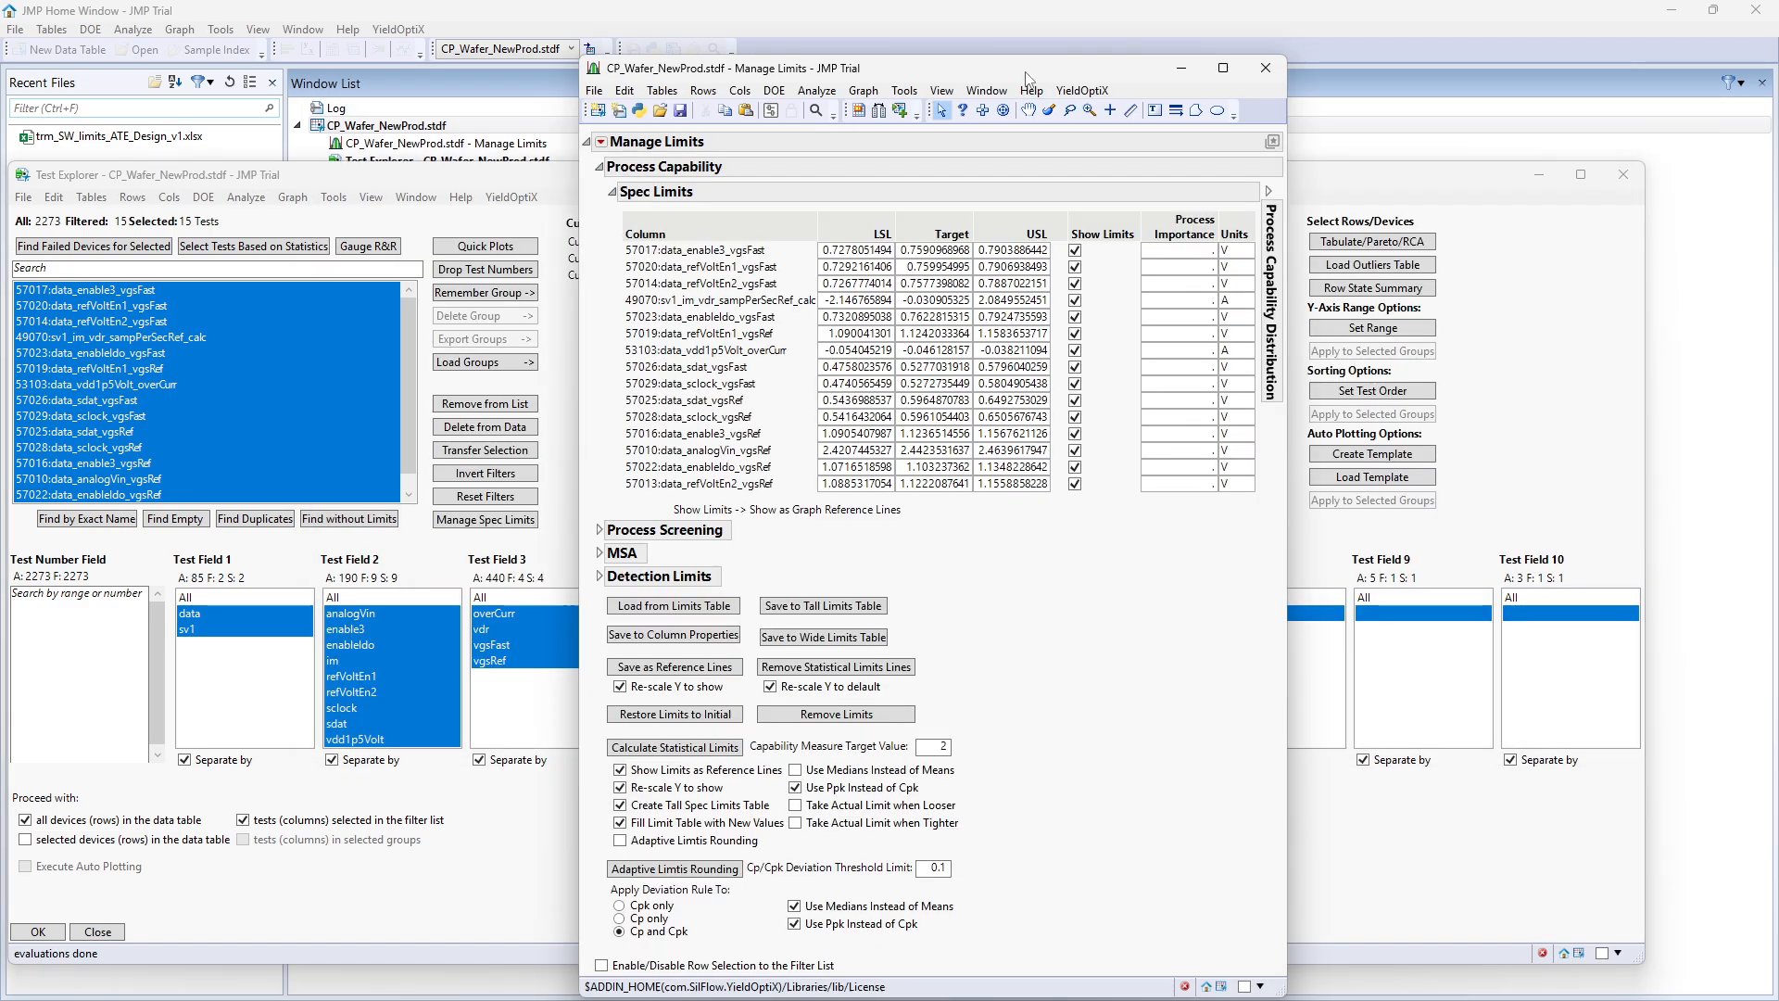
Restore the tests' spec limits to their initial values and reopen spec limit management for the selected tests
{"action": "left_click", "coordinate": [673, 718]}
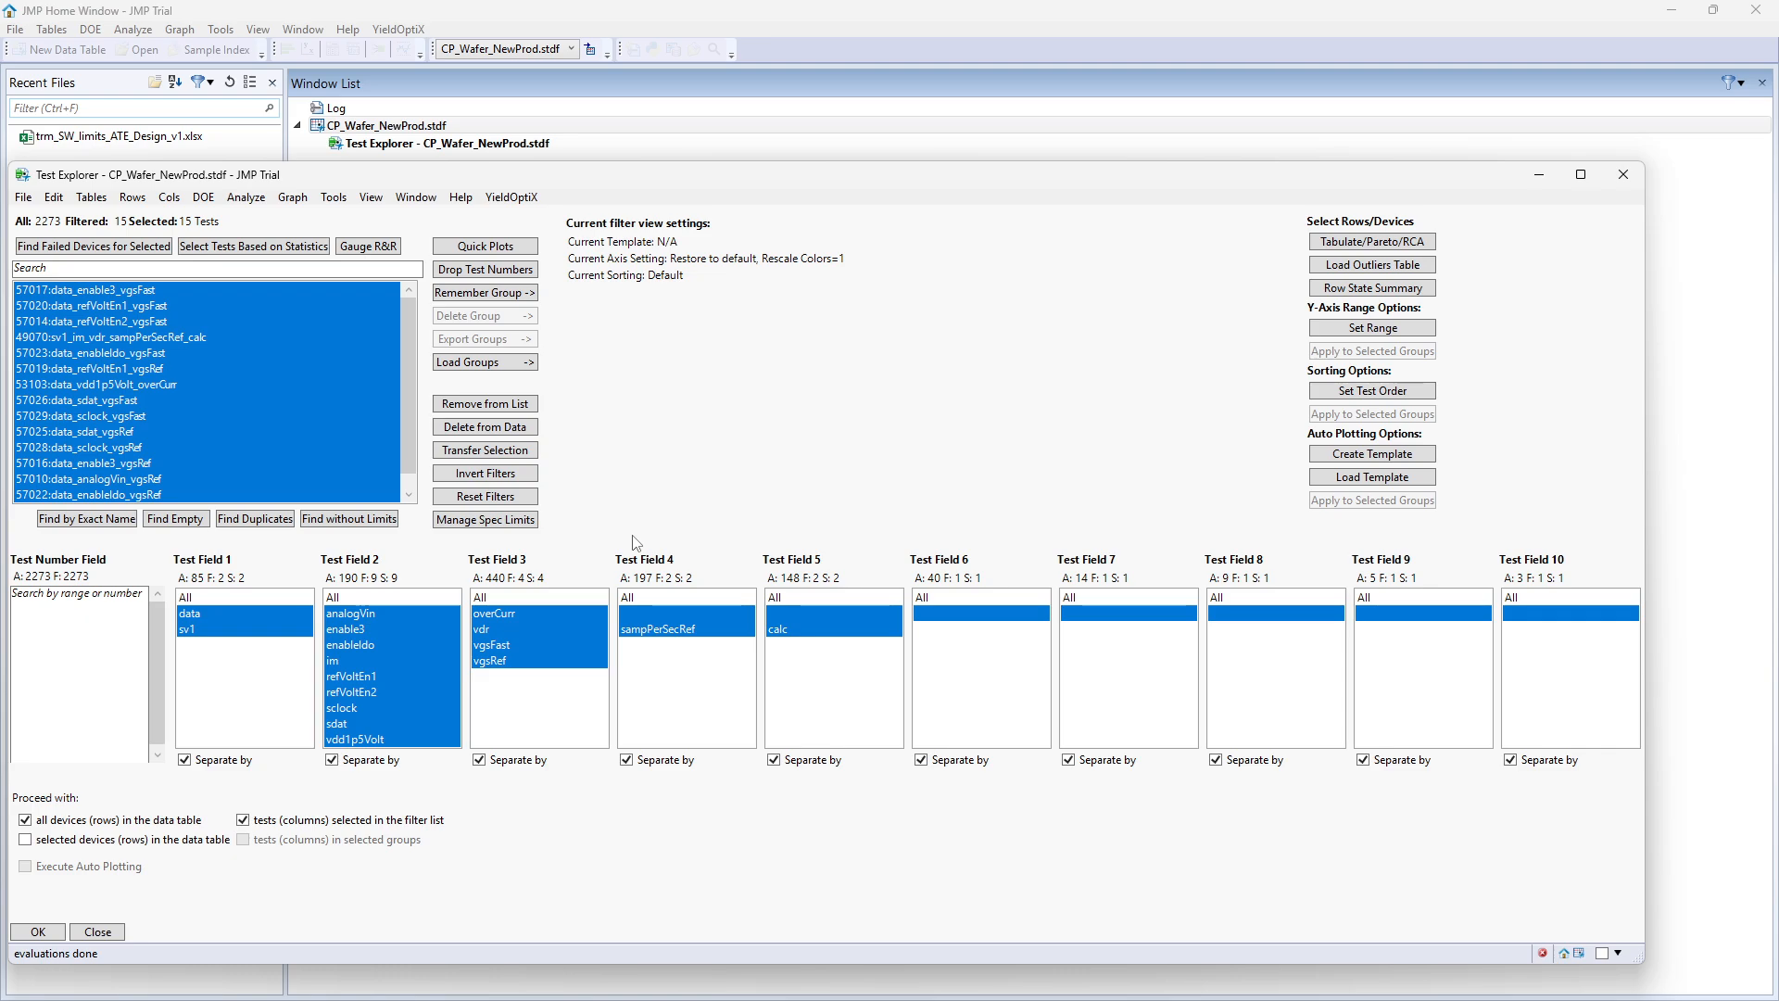
{"action": "left_click", "coordinate": [482, 519]}
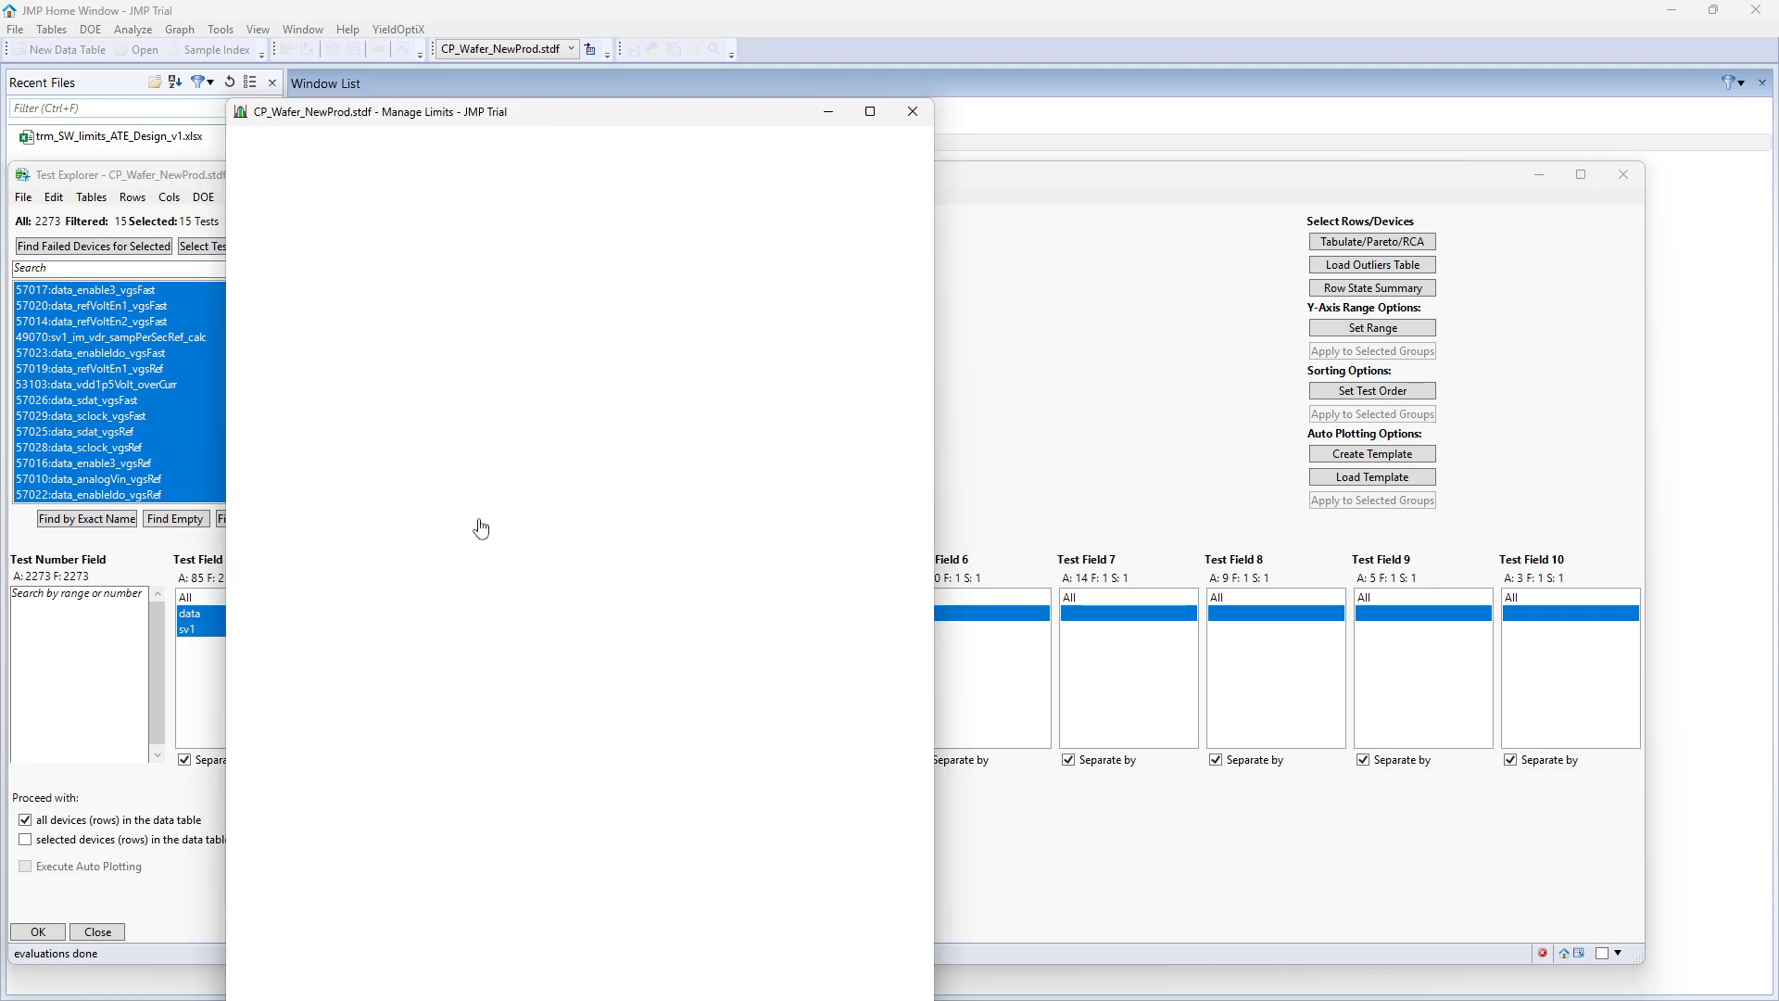
{"action": "left_click_drag", "start_coordinate": [593, 90], "coordinate": [995, 56]}
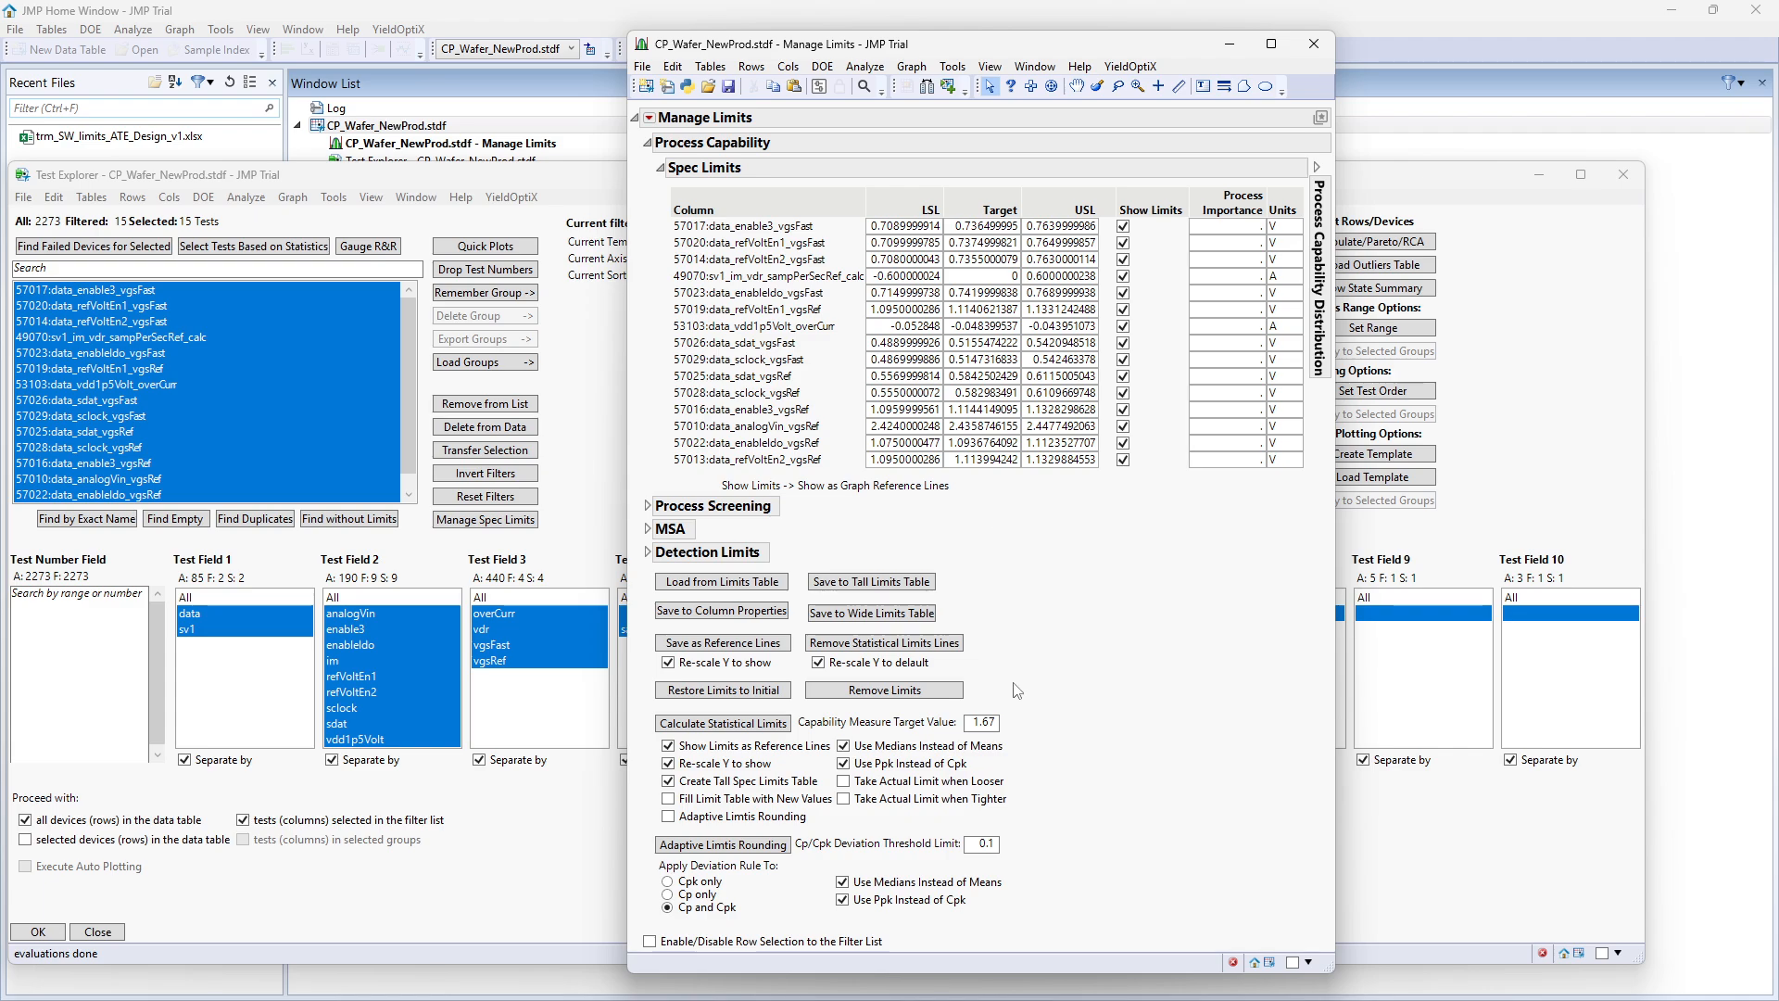
Calculate statistical limits with capability target 2, taking actual limits when looser, using means instead of medians and filling the limit table
{"action": "left_click", "coordinate": [925, 784]}
{"action": "double_click", "coordinate": [982, 722]}
{"action": "type", "text": "2"}
{"action": "left_click", "coordinate": [772, 799]}
{"action": "left_click", "coordinate": [843, 746]}
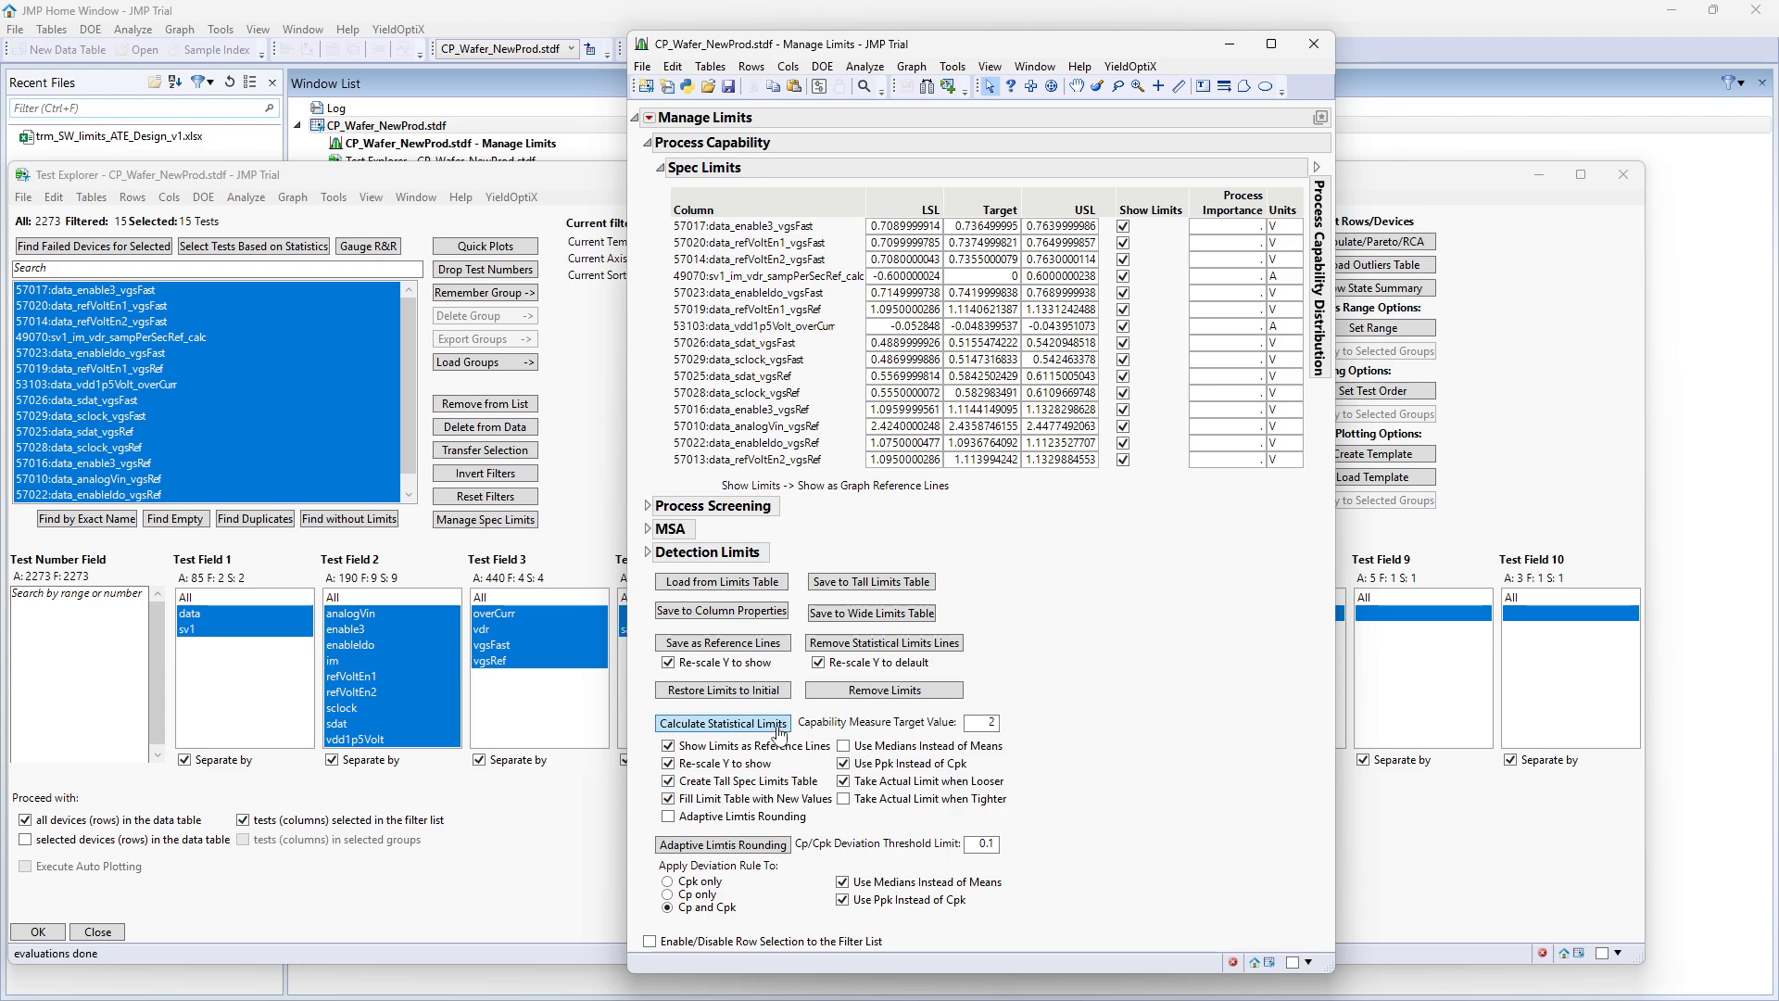
{"action": "left_click", "coordinate": [723, 727]}
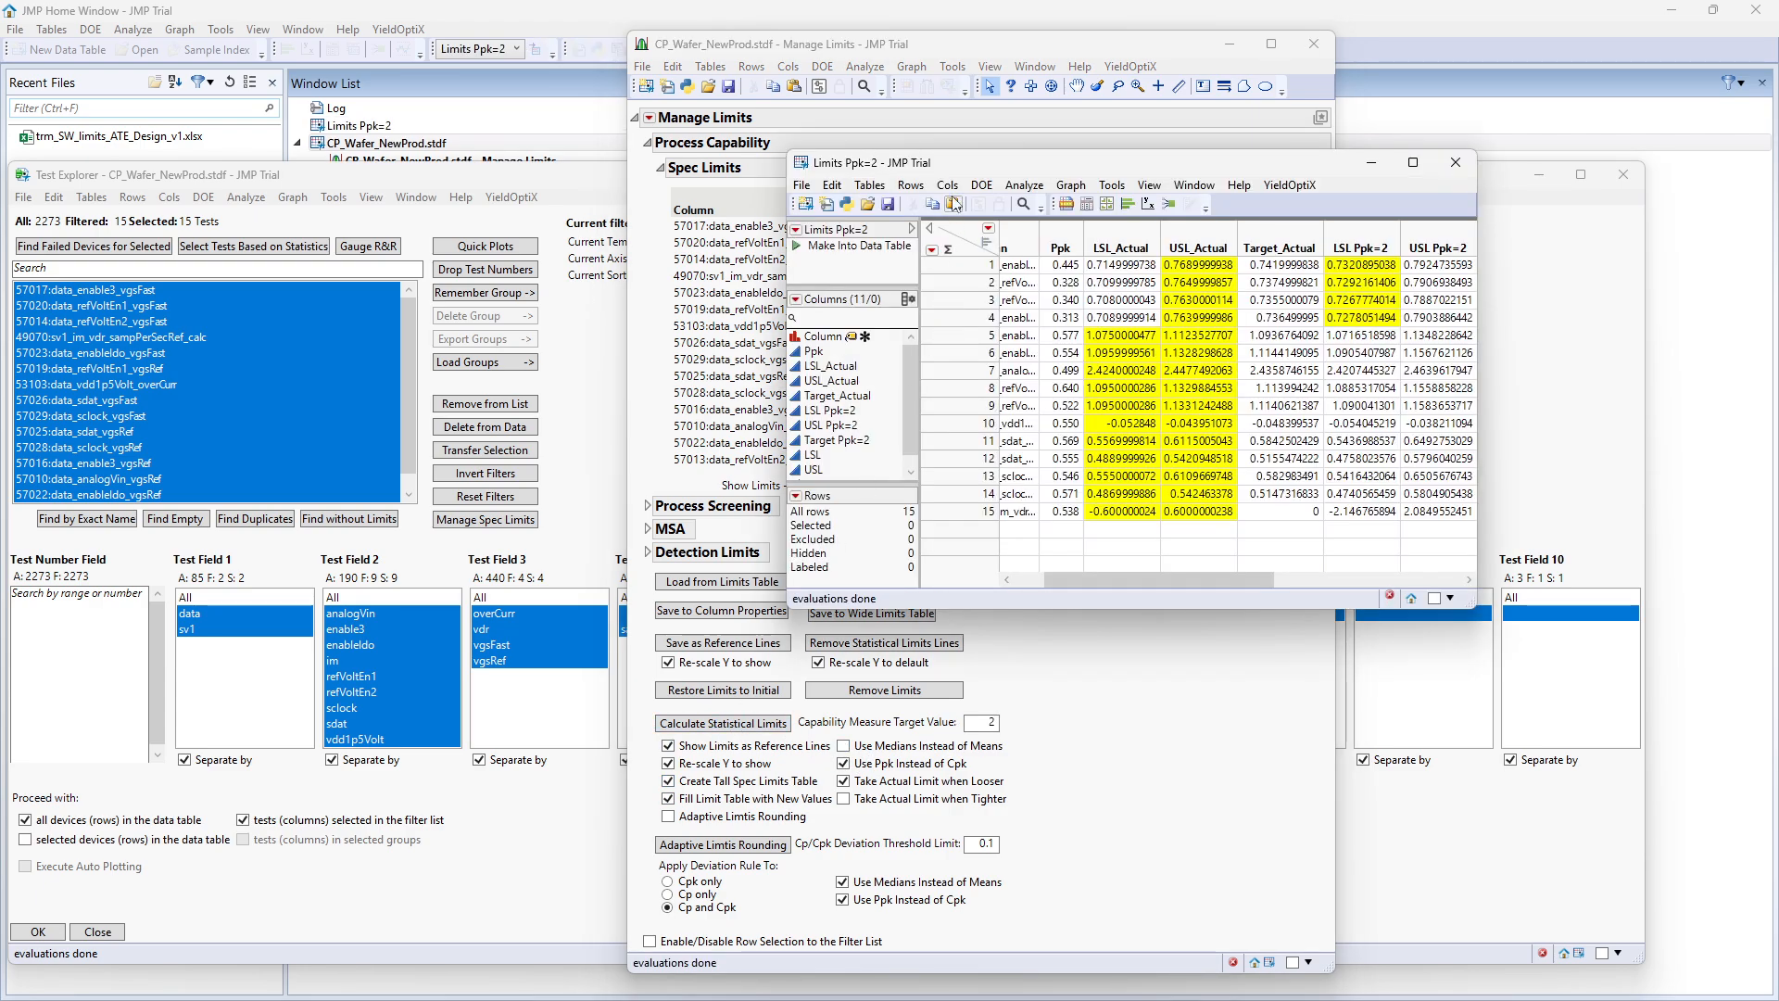
Enlarge the Limits Ppk=2 table, compare the final LSL and USL with the actual and Ppk=2 limits, and close it
{"action": "left_click_drag", "start_coordinate": [1075, 141], "coordinate": [502, 123]}
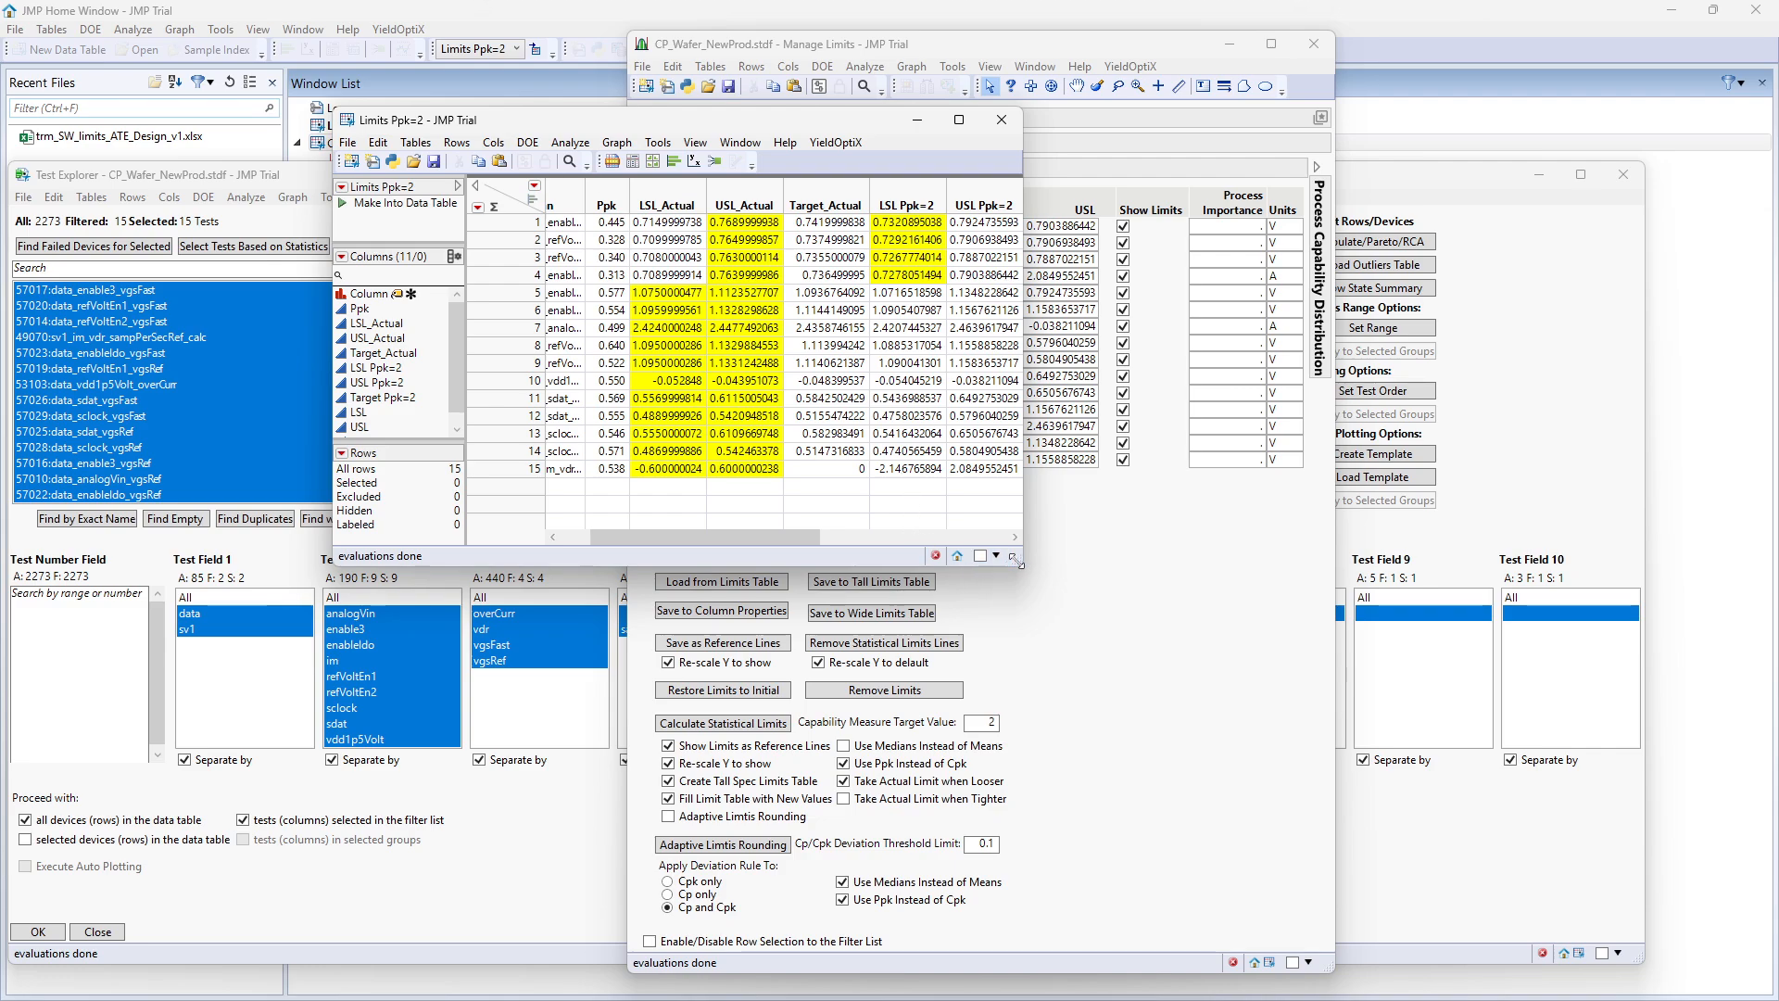
{"action": "left_click_drag", "start_coordinate": [1021, 563], "coordinate": [1497, 688]}
{"action": "left_click", "coordinate": [968, 195]}
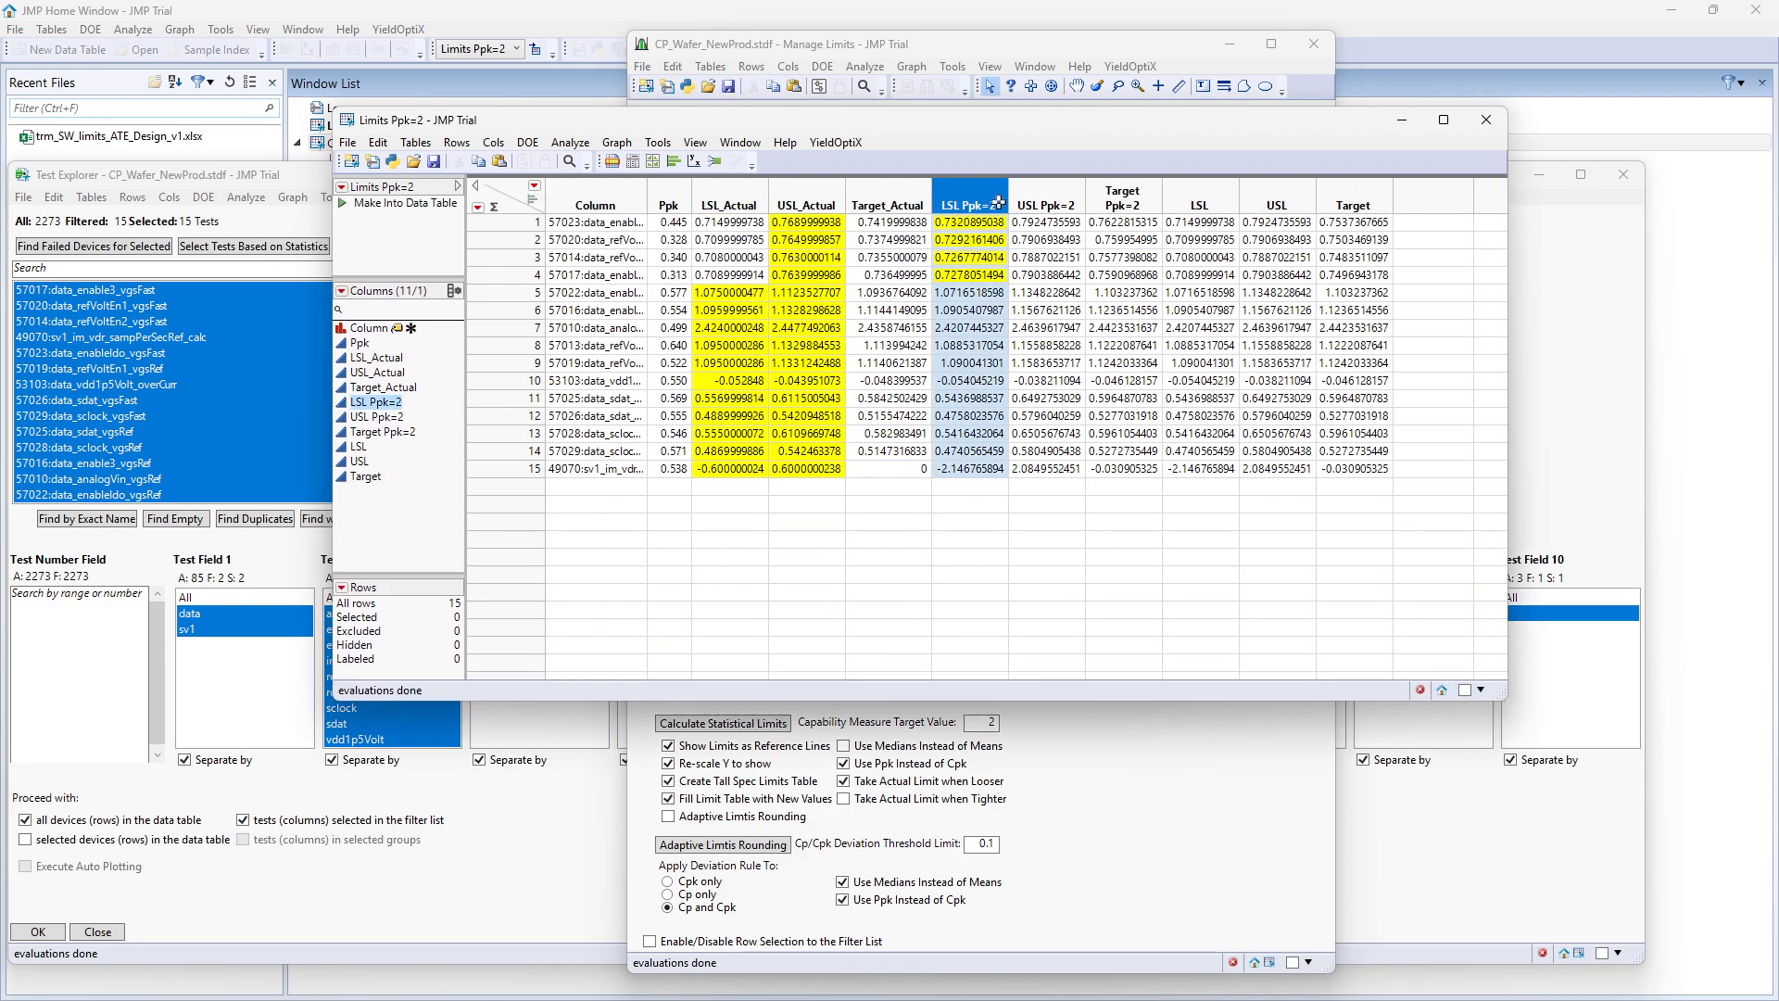
{"action": "left_click", "coordinate": [1050, 206], "text": "shift"}
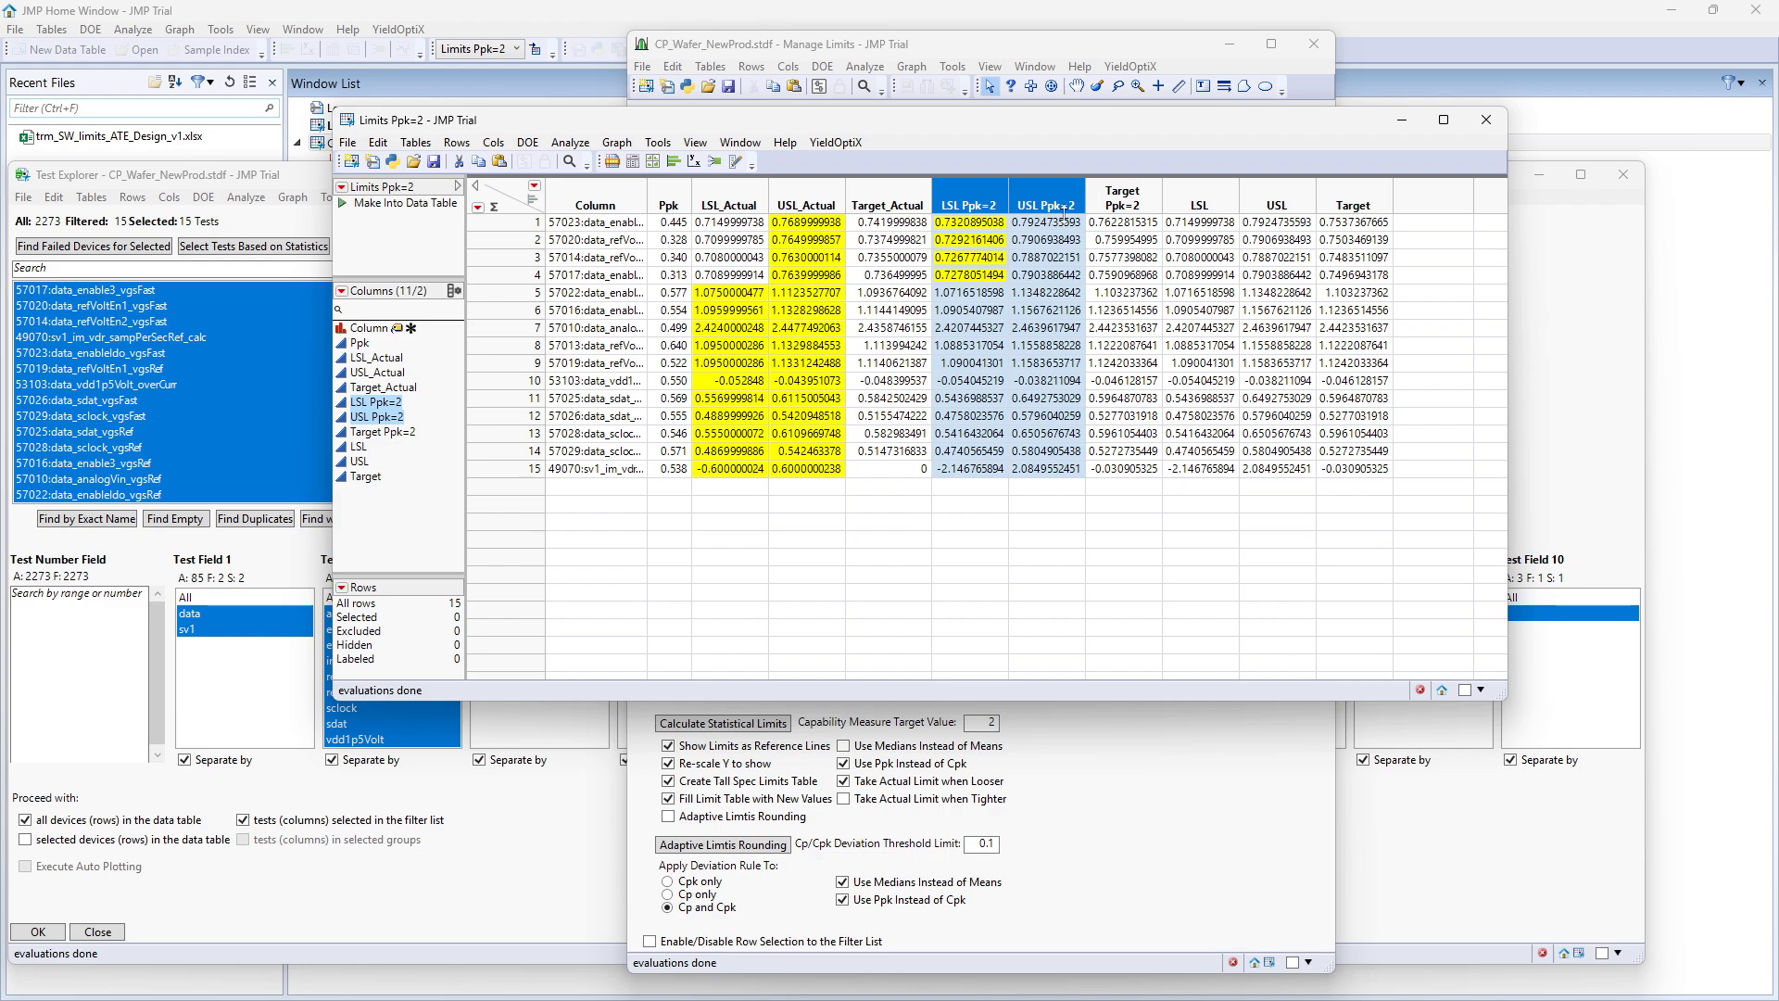
{"action": "left_click", "coordinate": [1200, 201]}
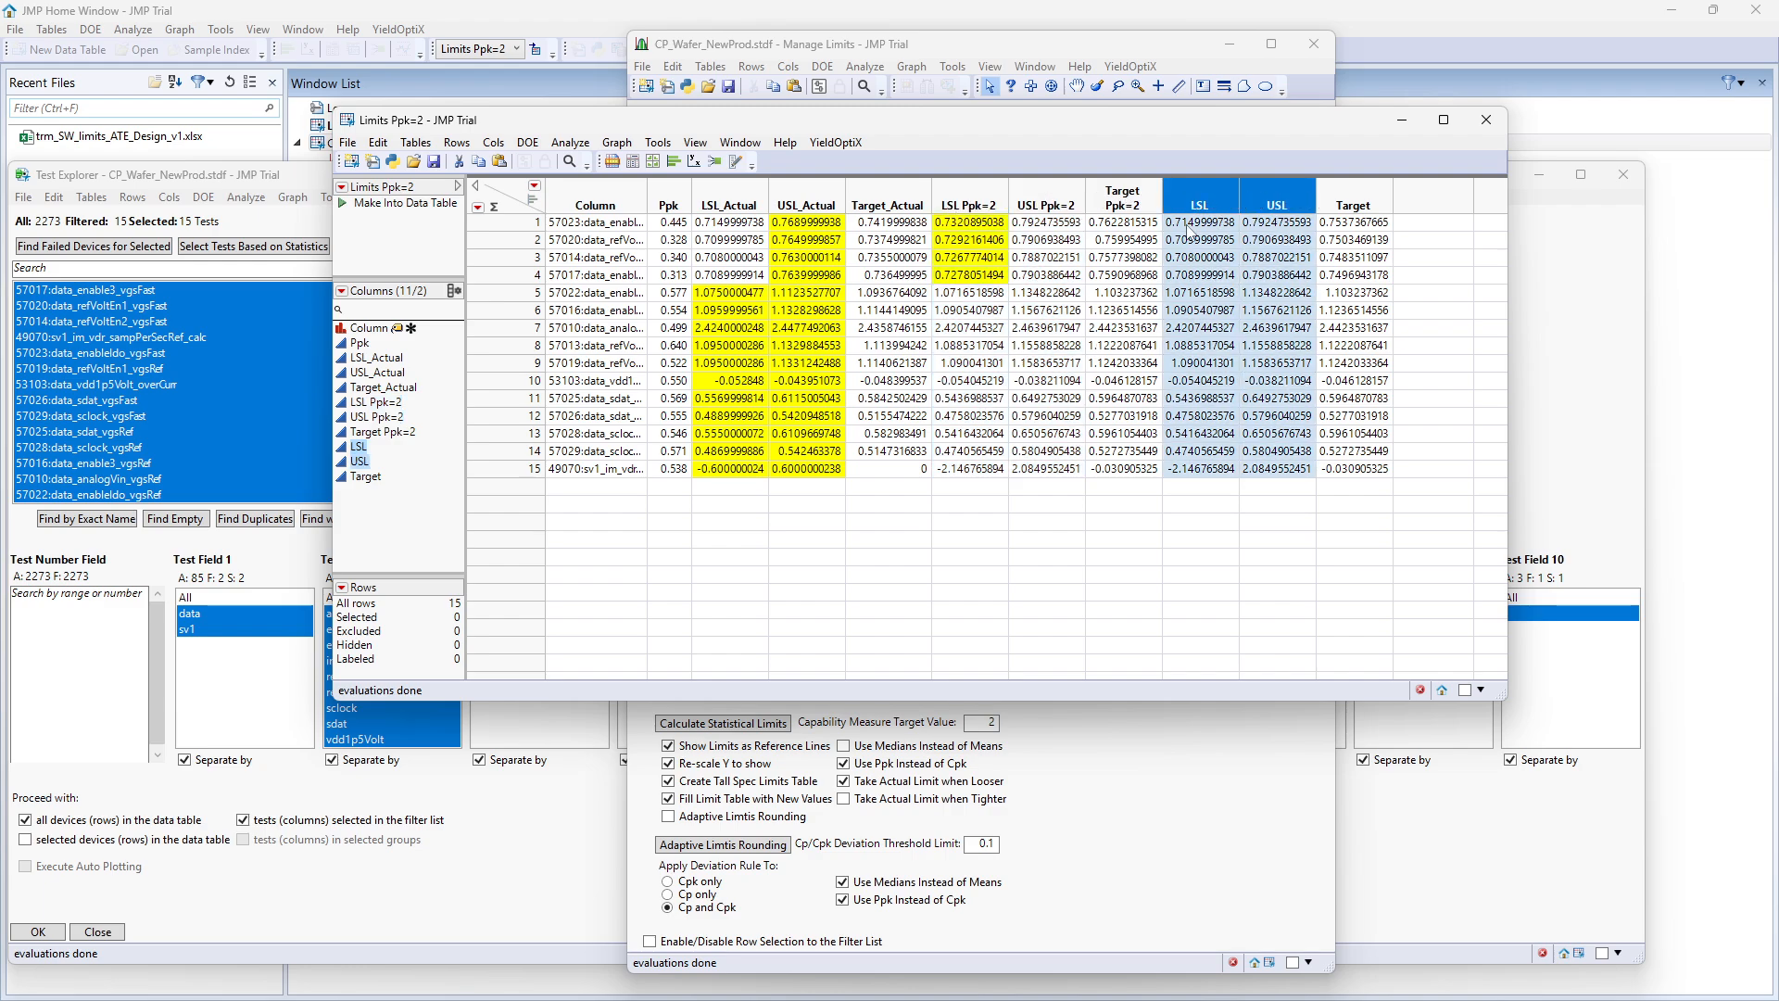
{"action": "left_click", "coordinate": [1189, 224]}
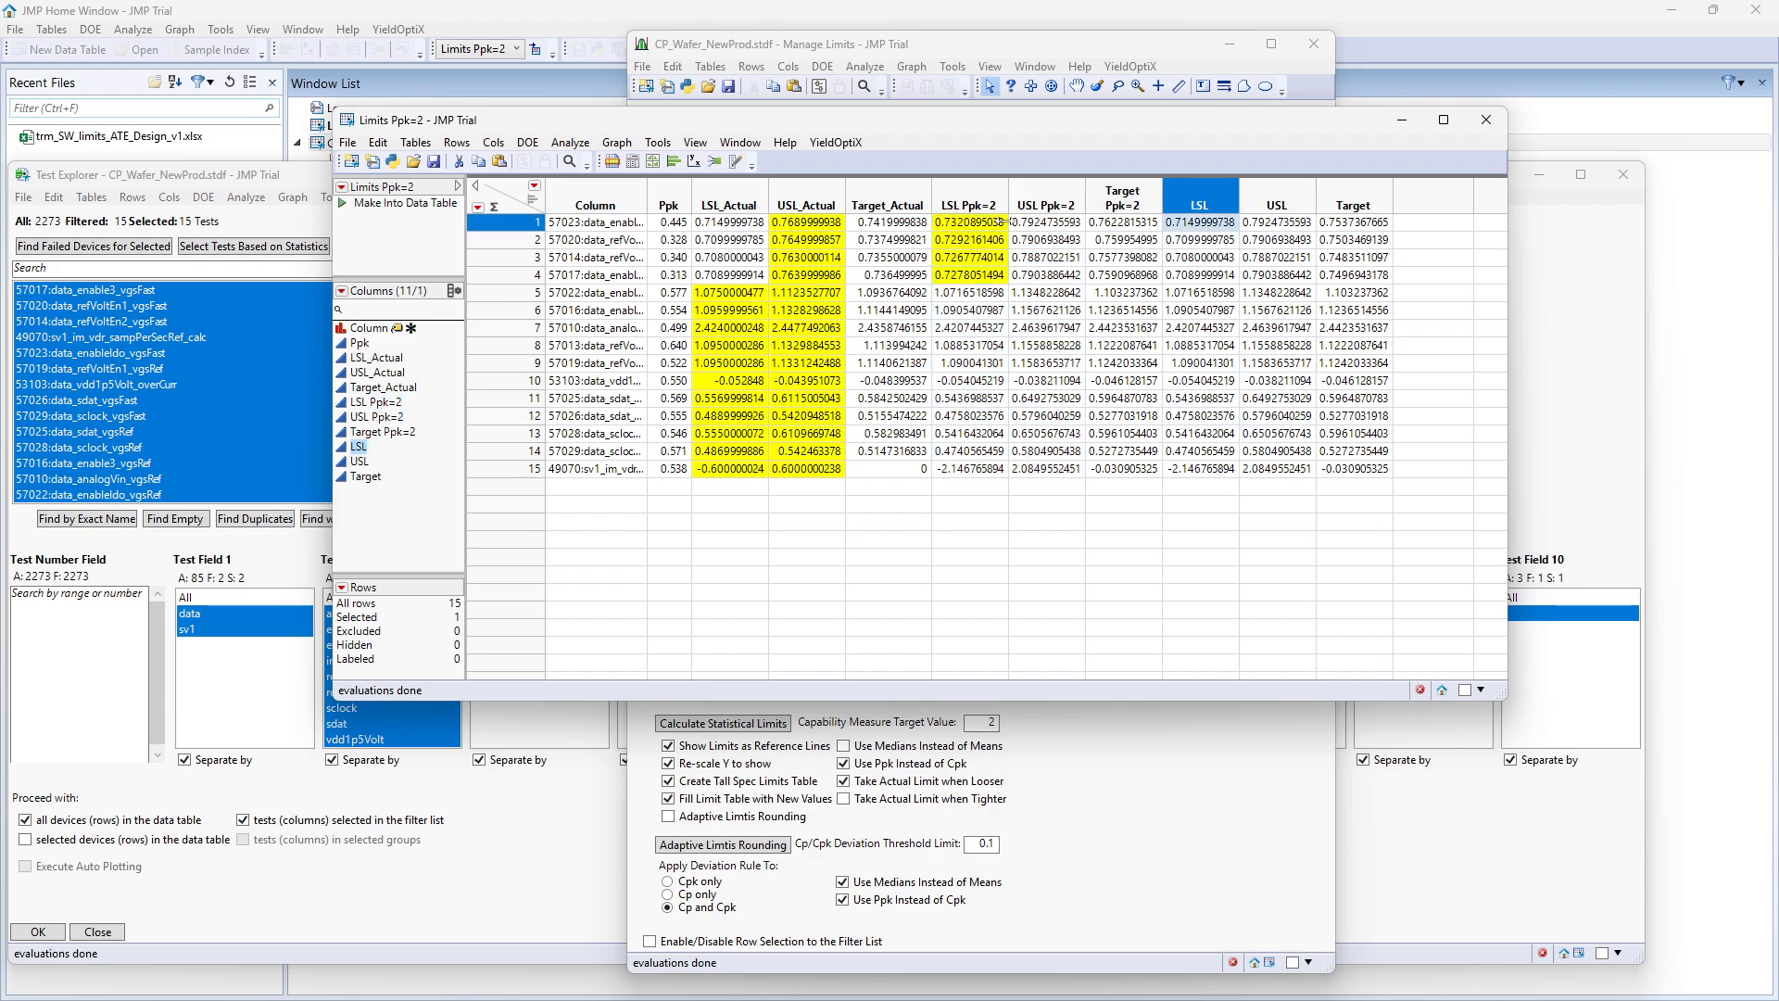
{"action": "left_click", "coordinate": [987, 225], "text": "ctrl"}
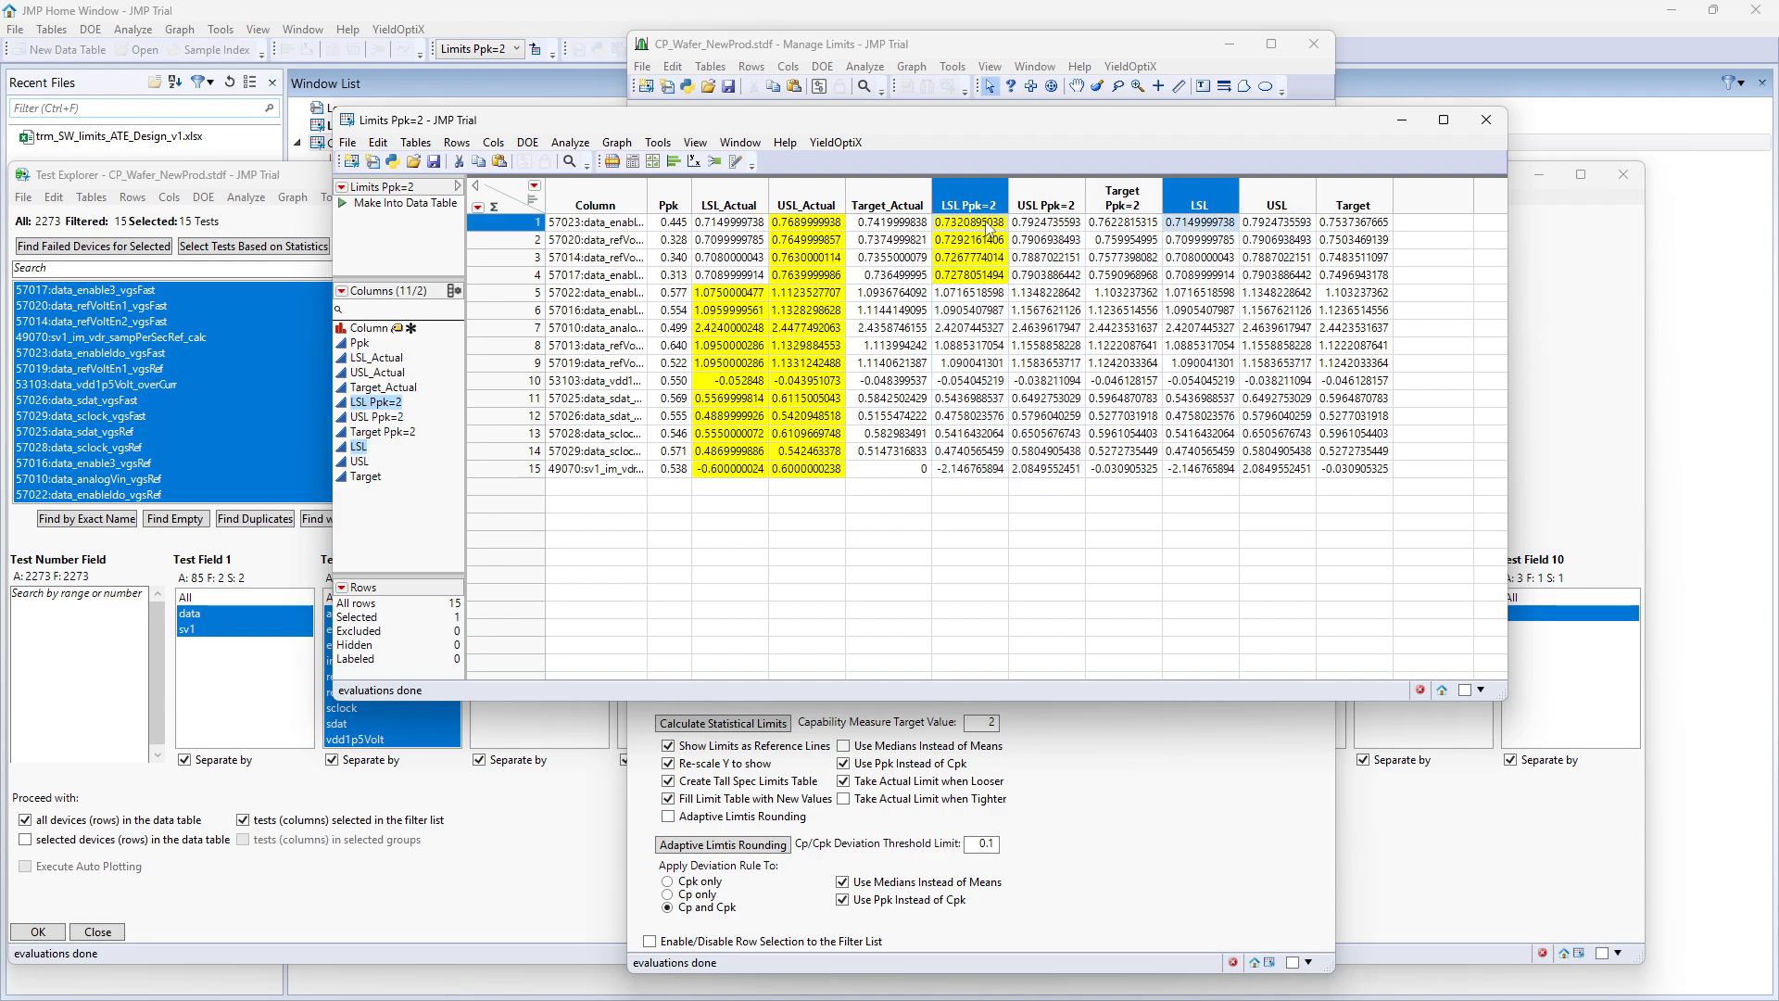
{"action": "left_click", "coordinate": [738, 226], "text": "ctrl"}
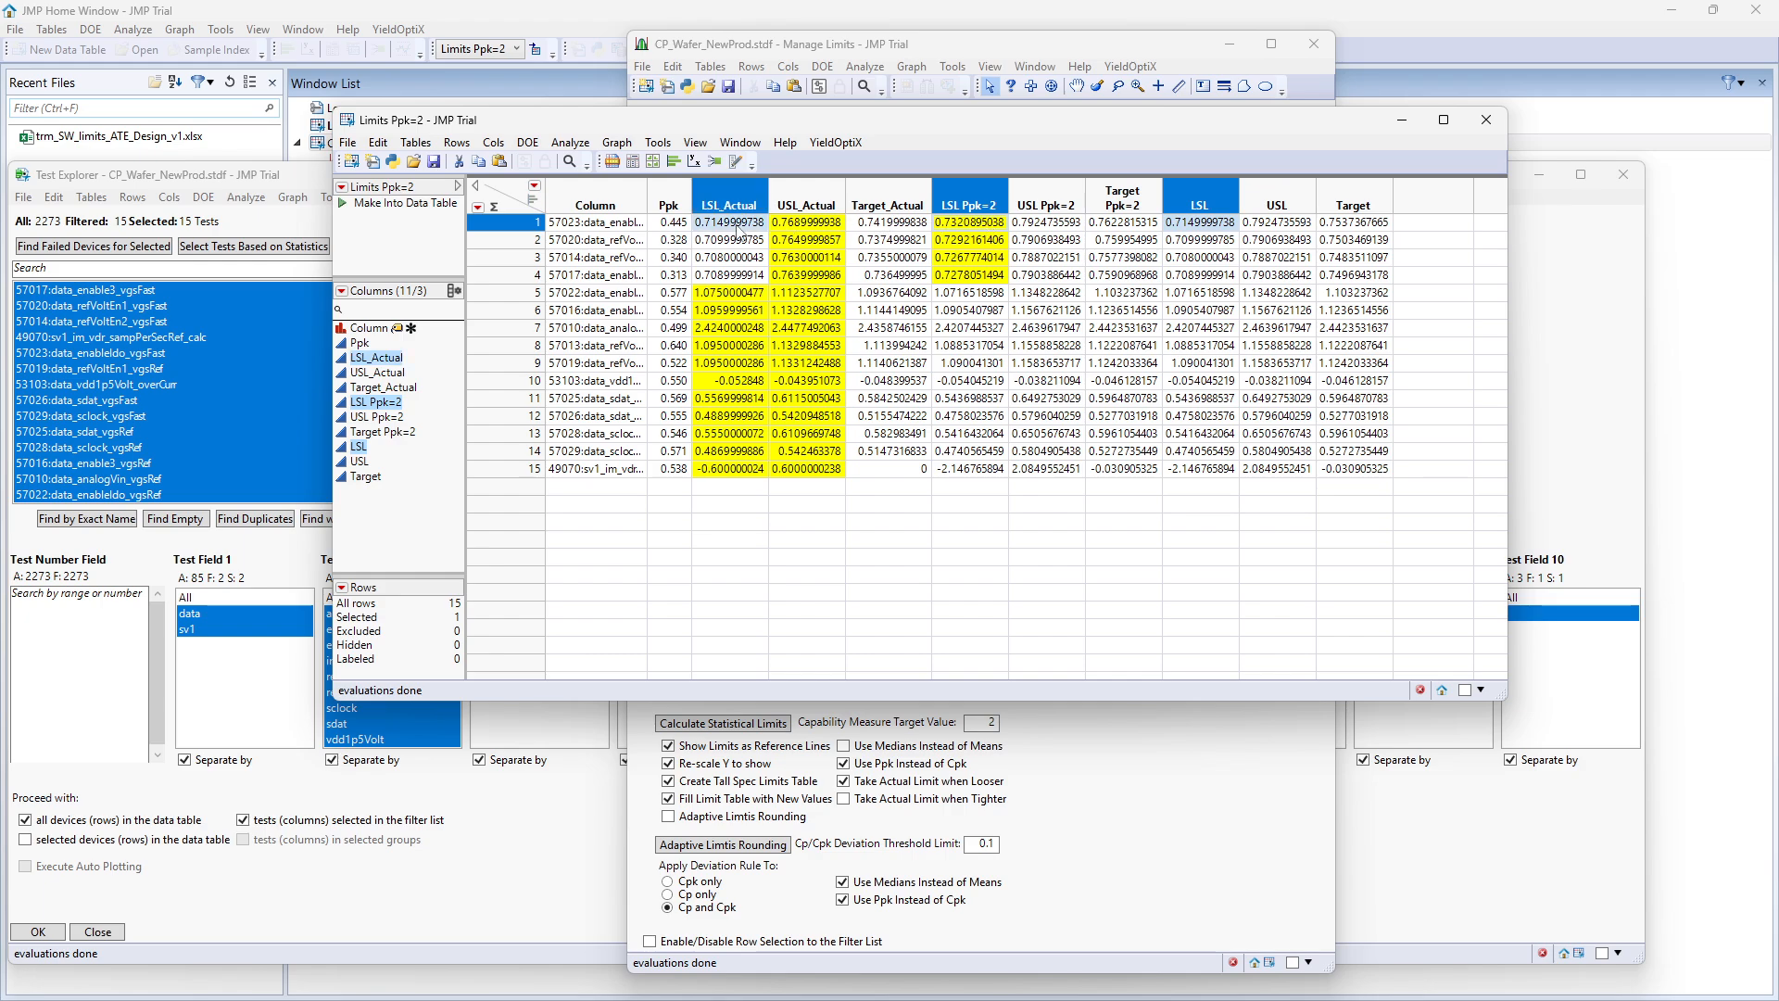
{"action": "left_click", "coordinate": [1500, 123]}
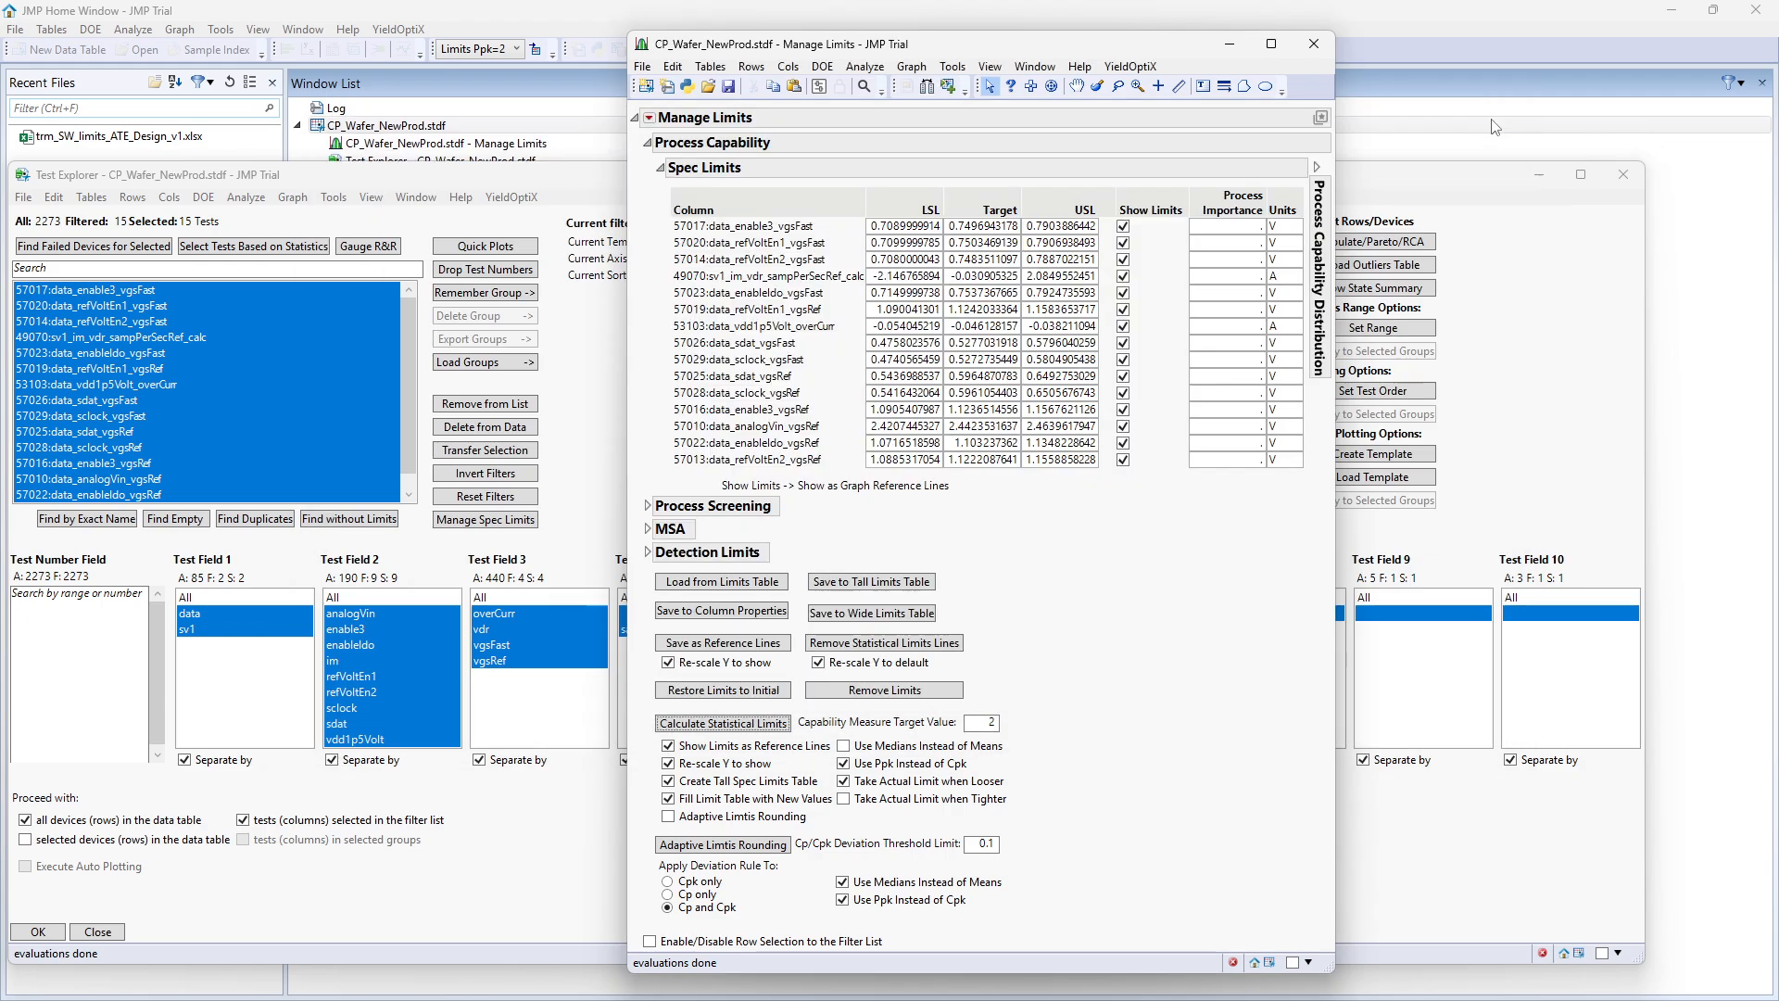
Generate Normal Quantile Plots of the selected tests, review the limits including the USL Ppk=2 label for 57017, and close the plots
{"action": "left_click", "coordinate": [505, 246]}
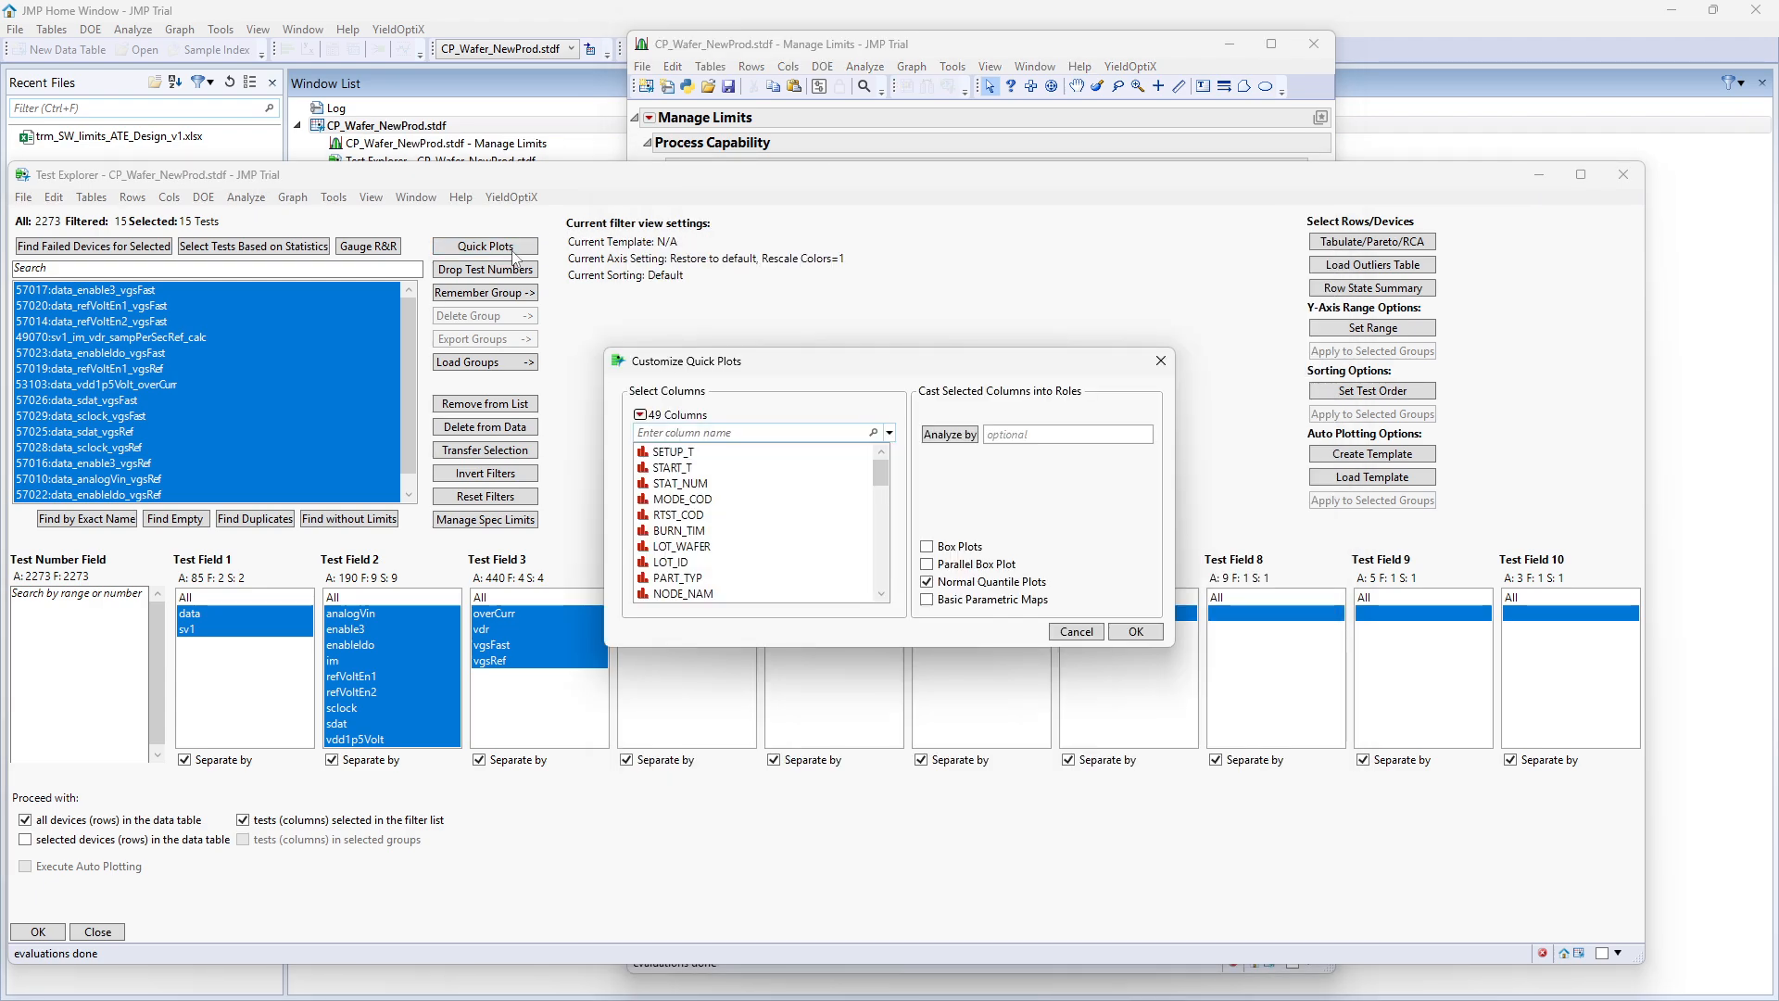
{"action": "left_click", "coordinate": [1138, 628]}
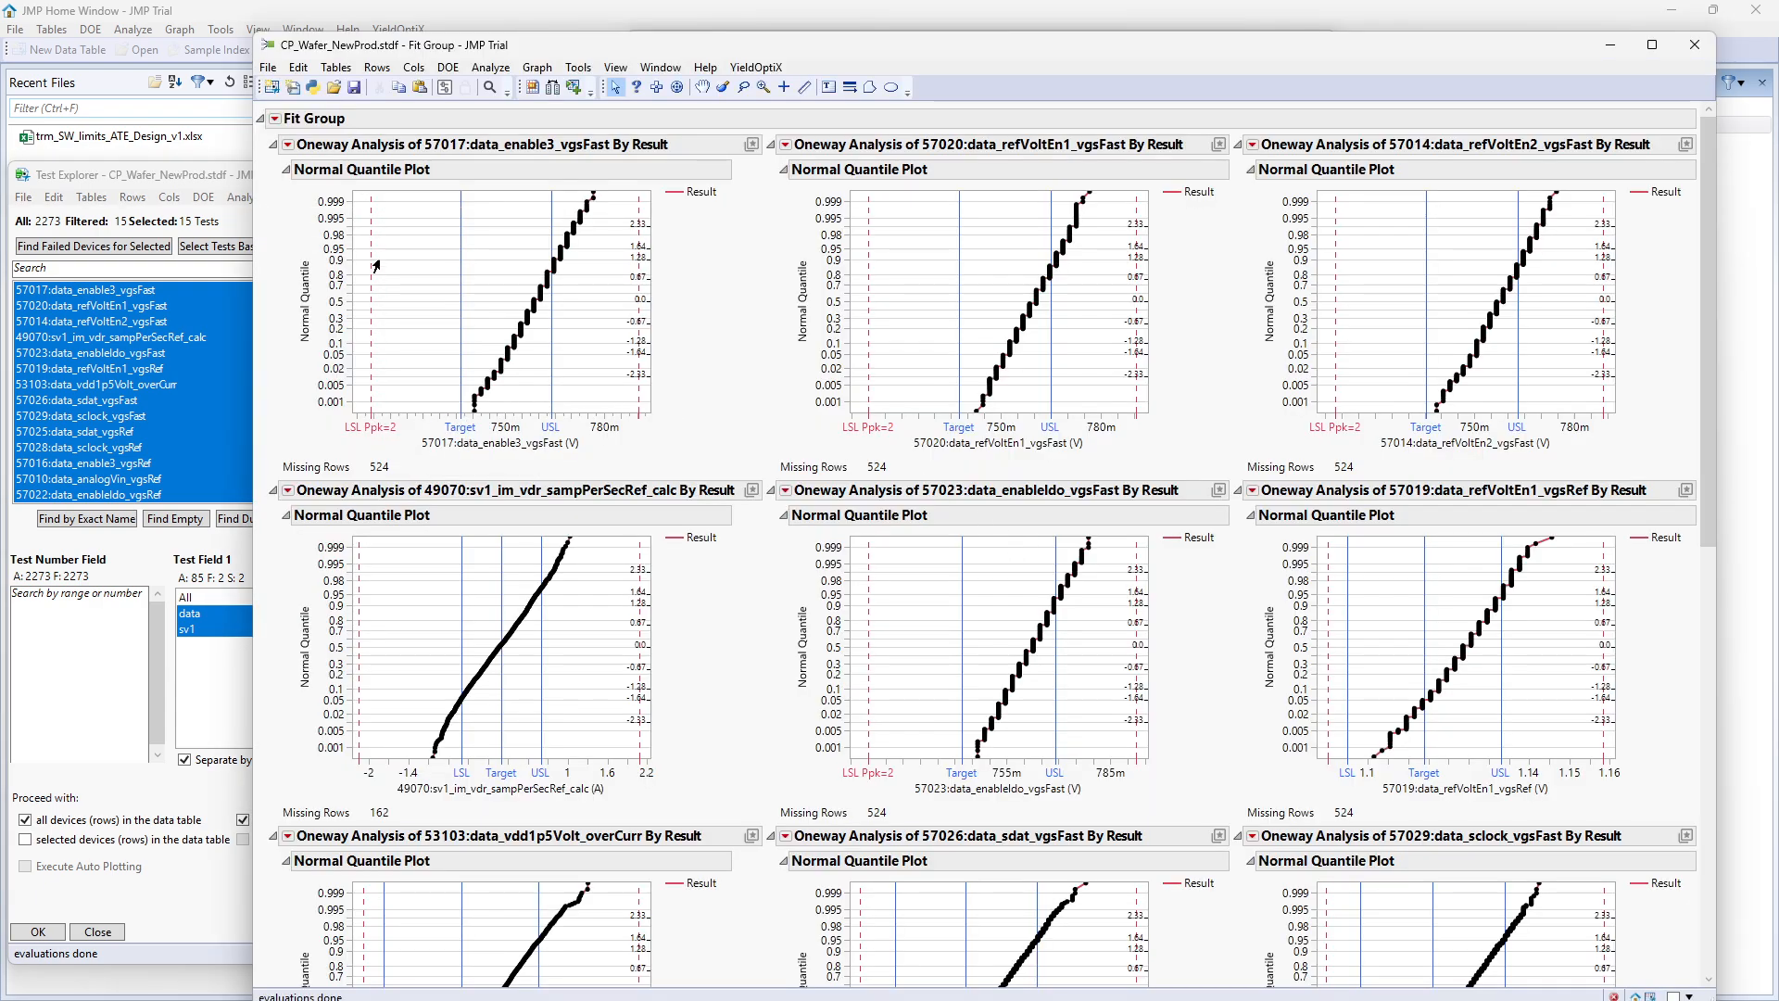
{"action": "left_click_drag", "start_coordinate": [637, 418], "coordinate": [623, 418]}
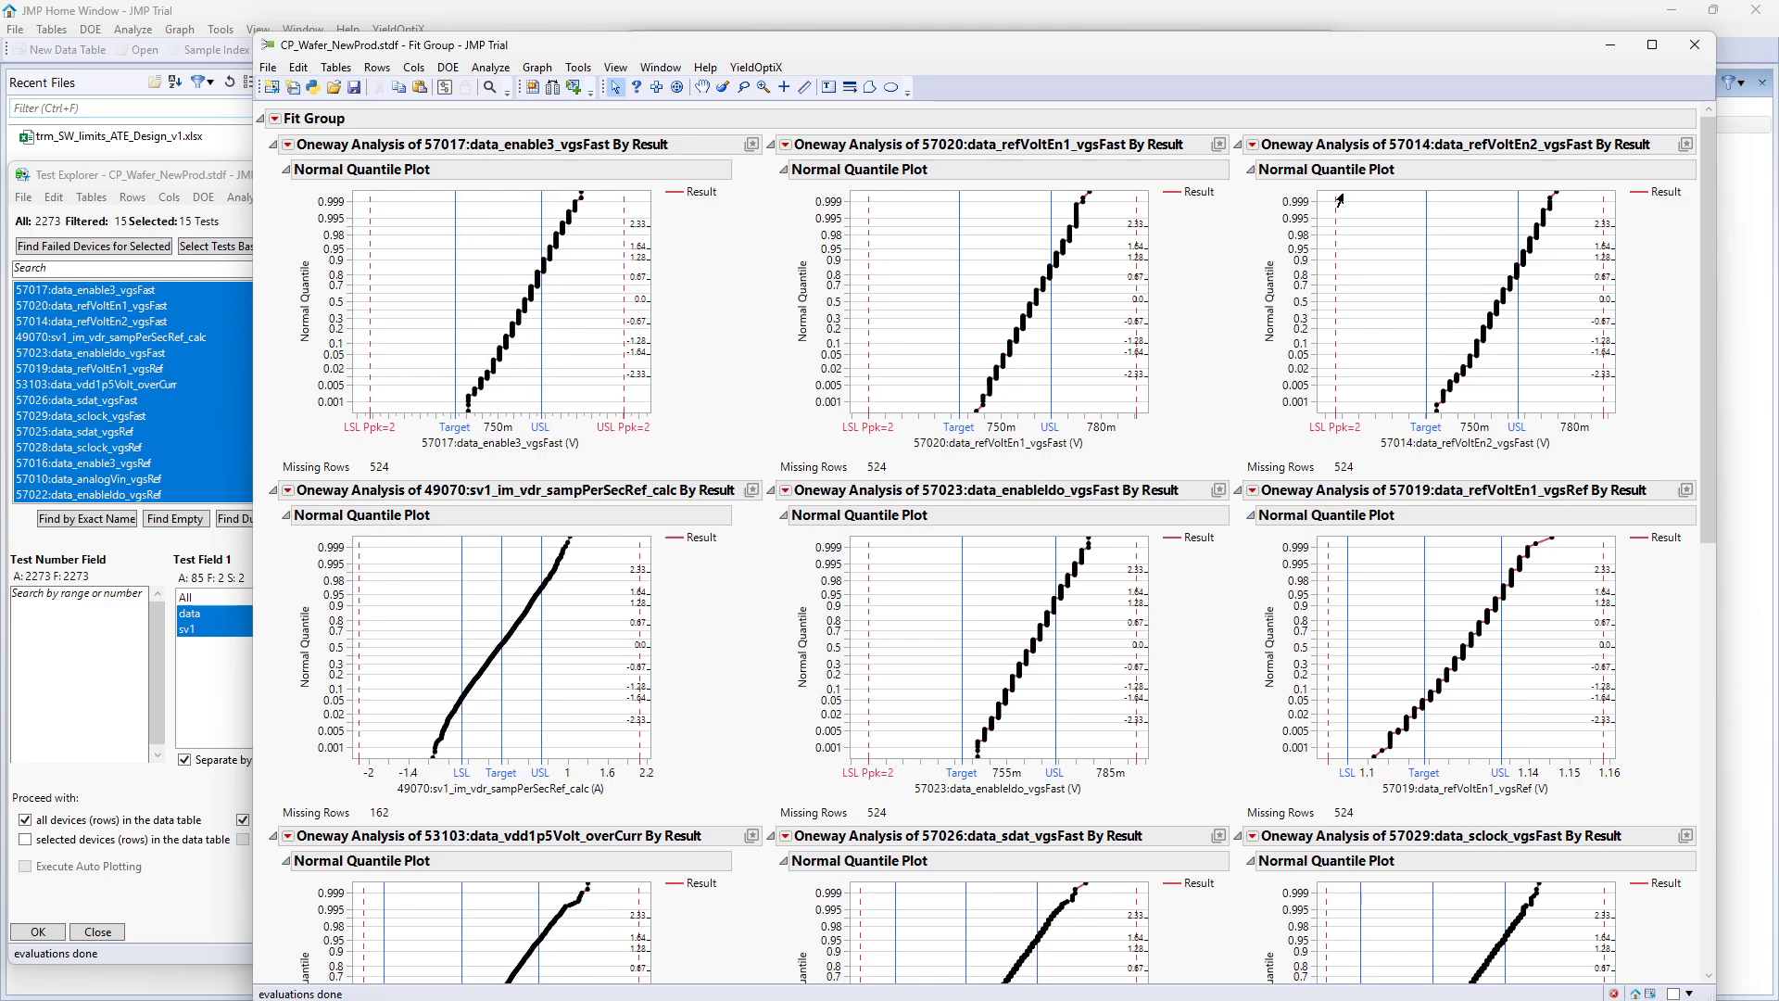
{"action": "scroll", "coordinate": [1330, 408], "scroll_direction": "down", "scroll_amount": 6}
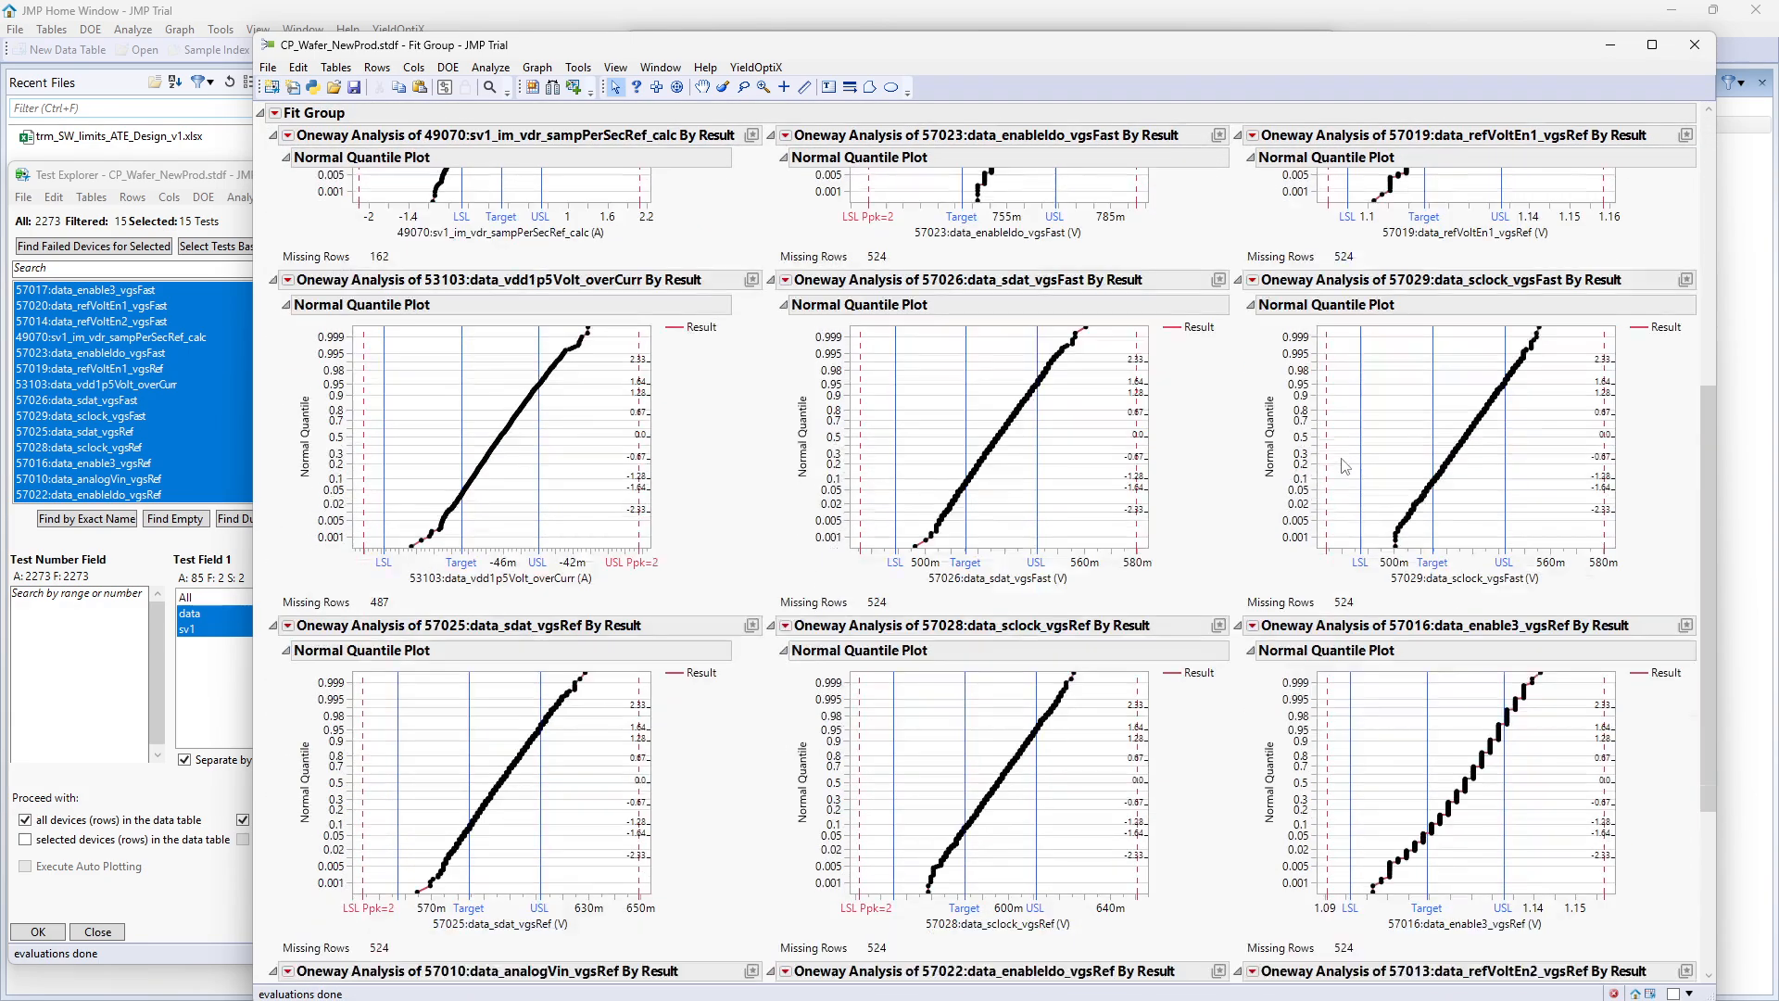
{"action": "scroll", "coordinate": [1363, 463], "scroll_direction": "down", "scroll_amount": 2}
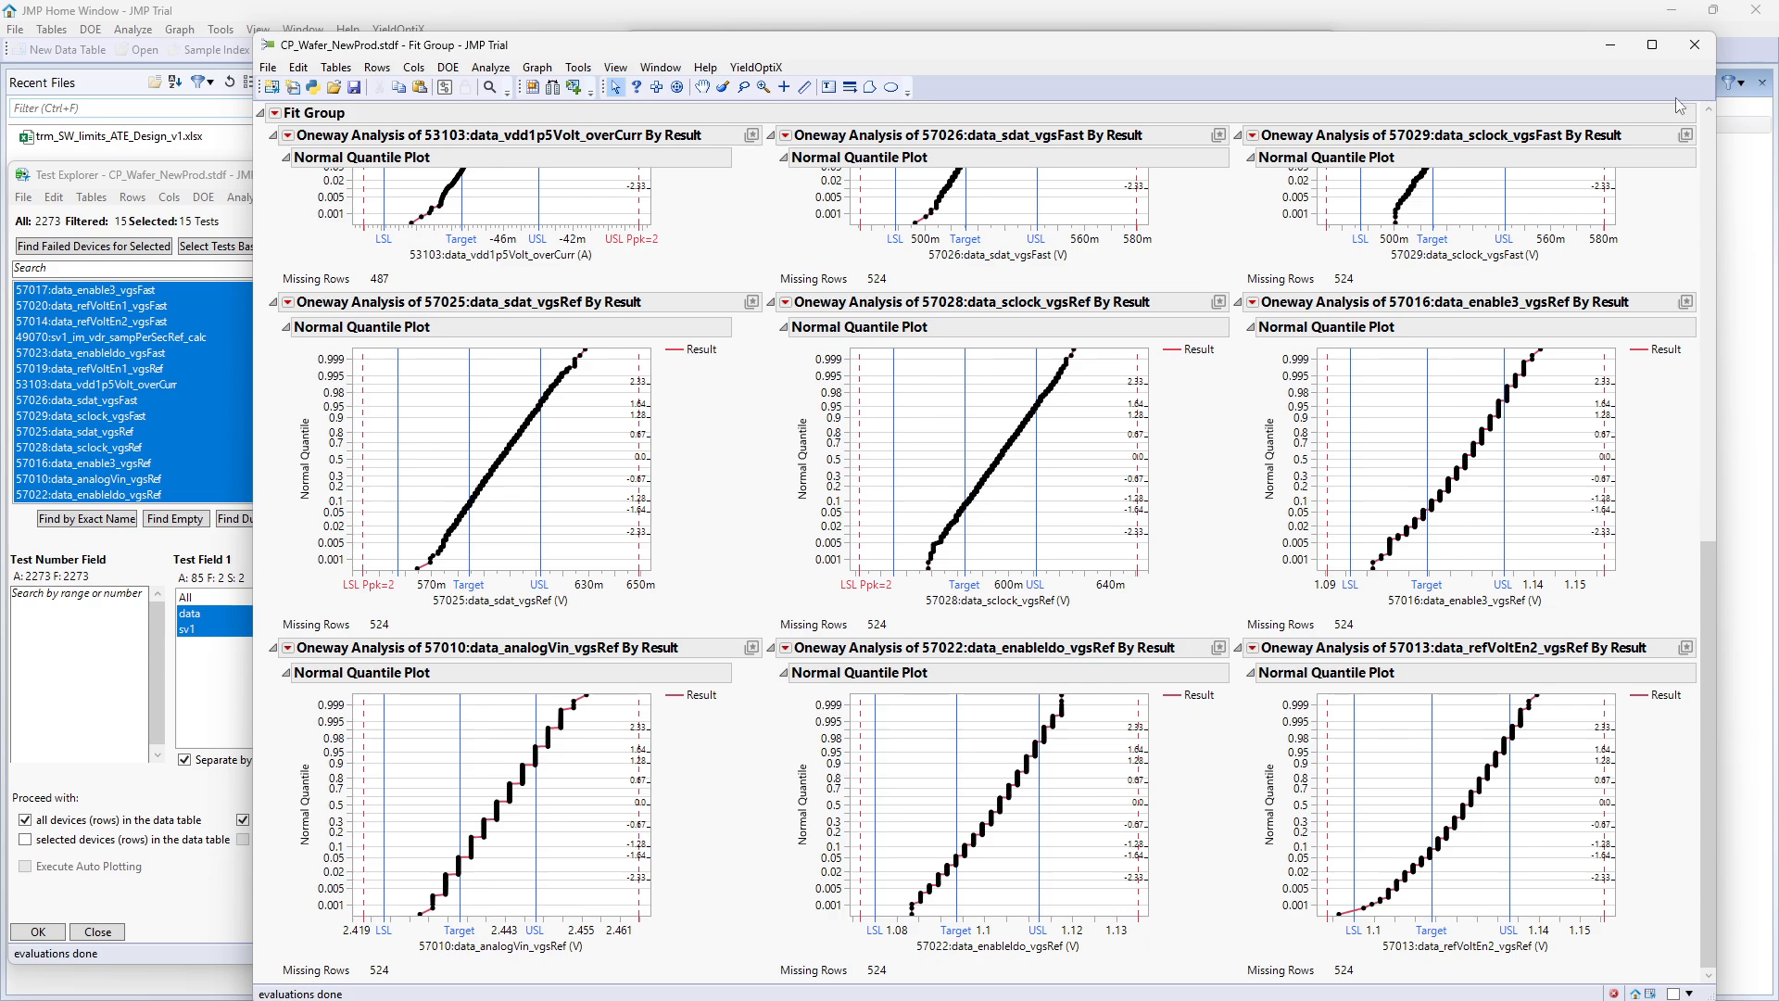
{"action": "left_click", "coordinate": [1695, 44]}
Save the looser-of-both limits to the column properties, remove the statistical limit lines, and check the tests' Ppk and out-of-spec statistics
{"action": "left_click", "coordinate": [1078, 47]}
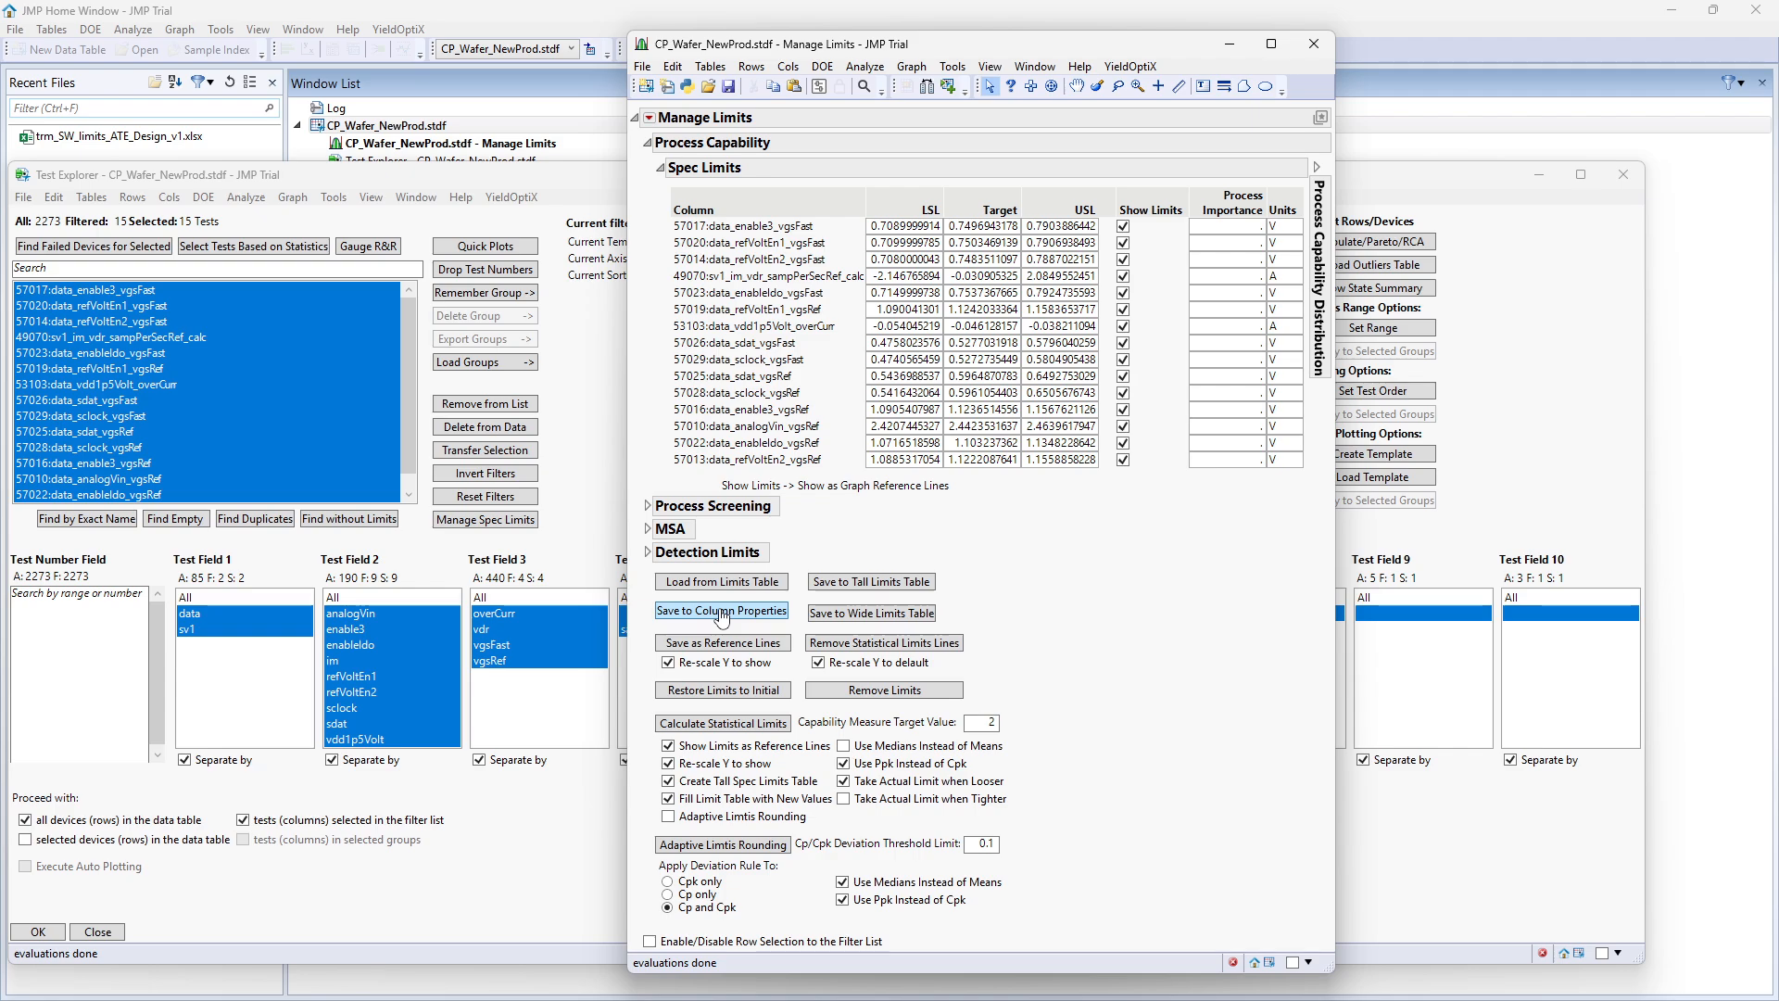
{"action": "left_click", "coordinate": [876, 646]}
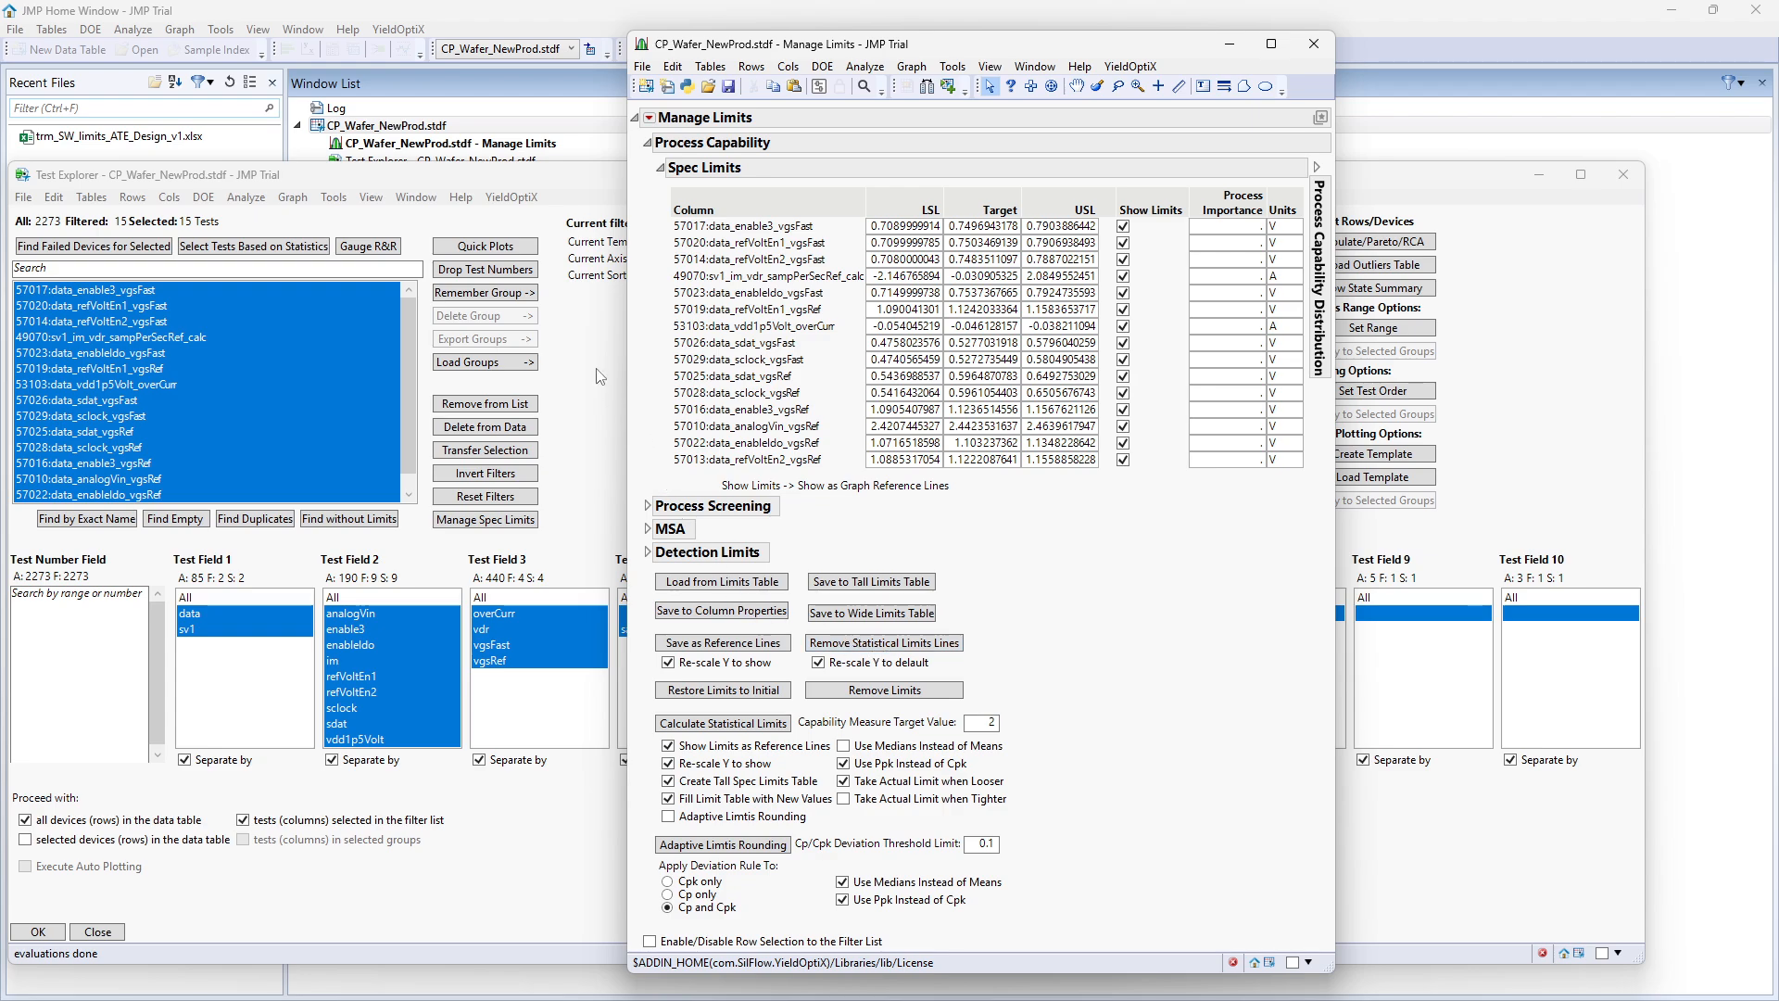
{"action": "left_click", "coordinate": [256, 249]}
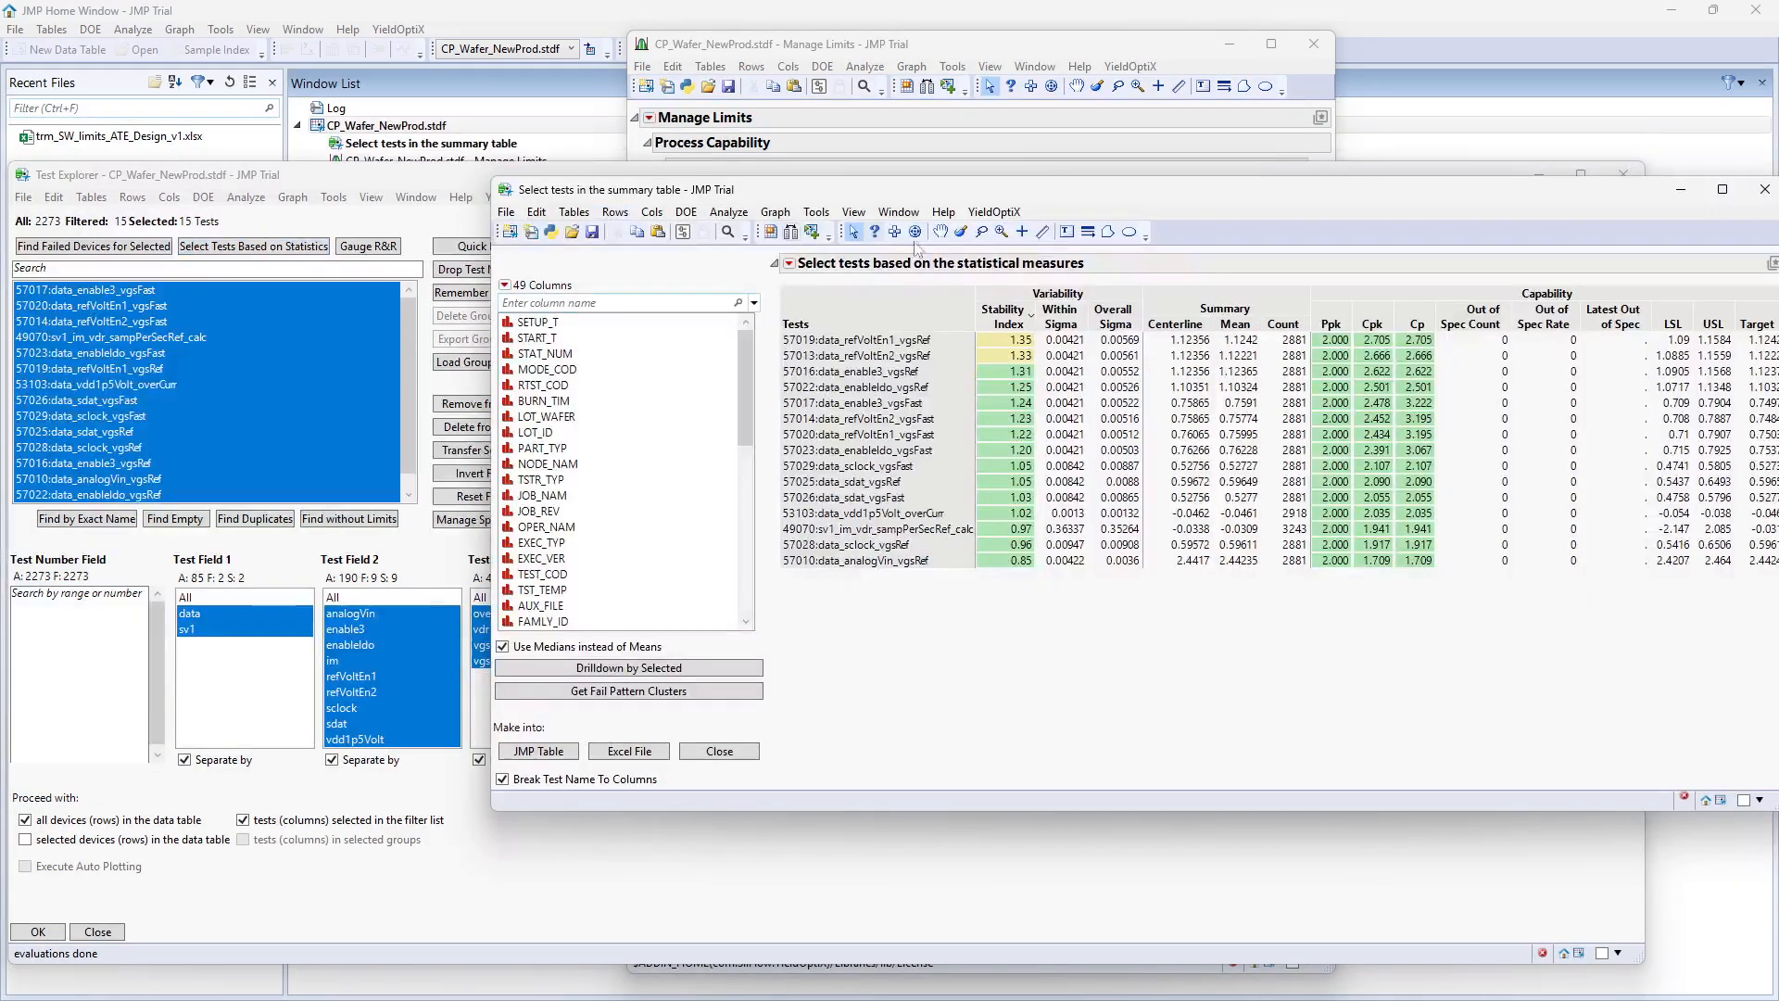
{"action": "left_click_drag", "start_coordinate": [1072, 193], "coordinate": [902, 134]}
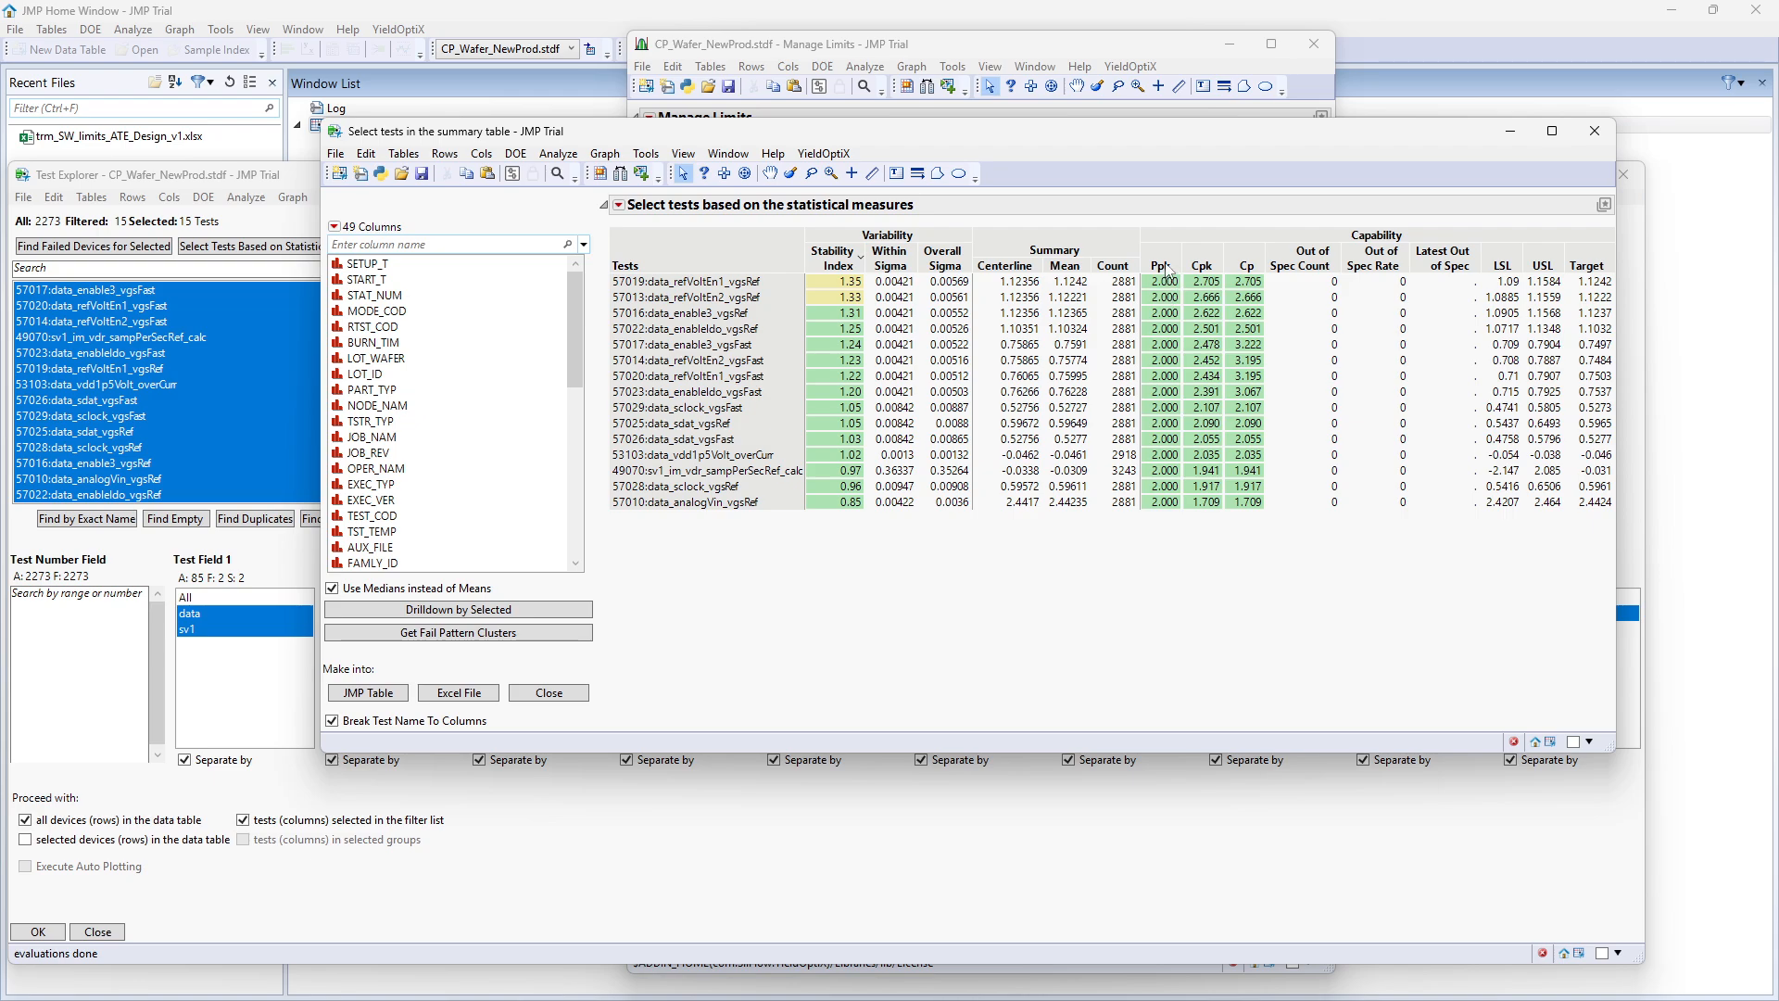
{"action": "left_click", "coordinate": [1593, 135]}
Apply adaptive rounding by Cp and Cpk with deviation threshold 0.1, using means instead of medians, and save the limits to column properties
{"action": "left_click", "coordinate": [1077, 47]}
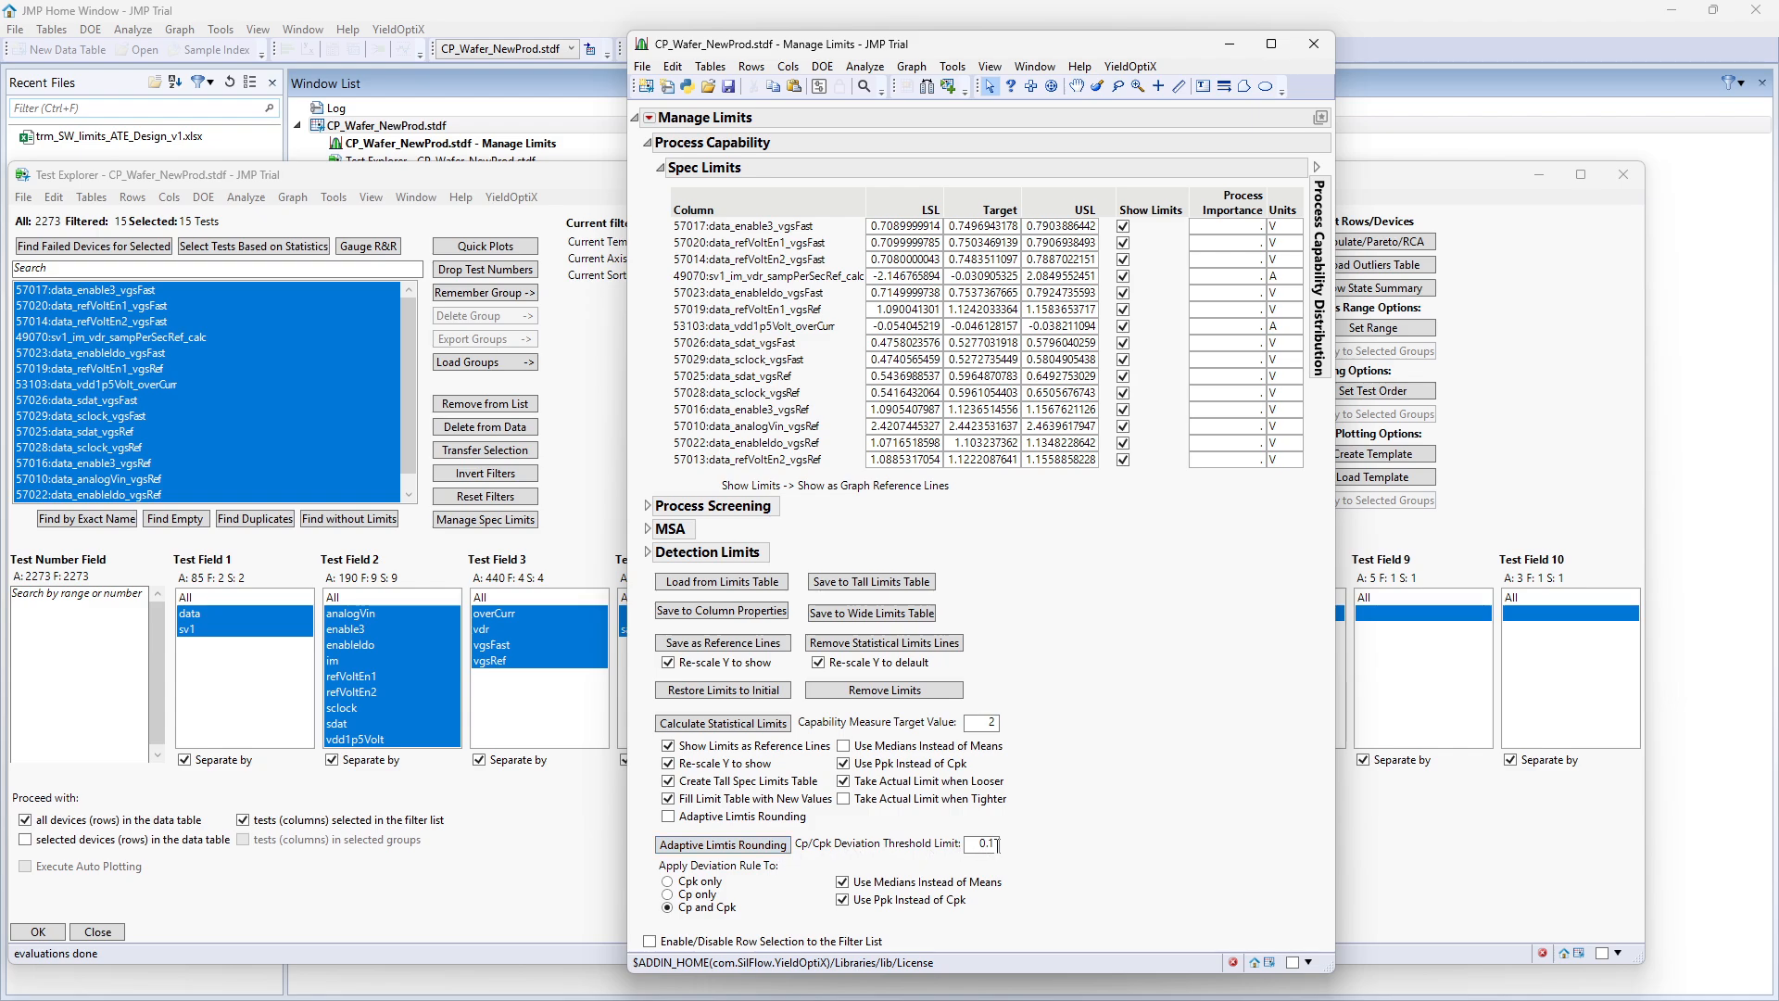
{"action": "left_click", "coordinate": [881, 885]}
{"action": "left_click", "coordinate": [729, 846]}
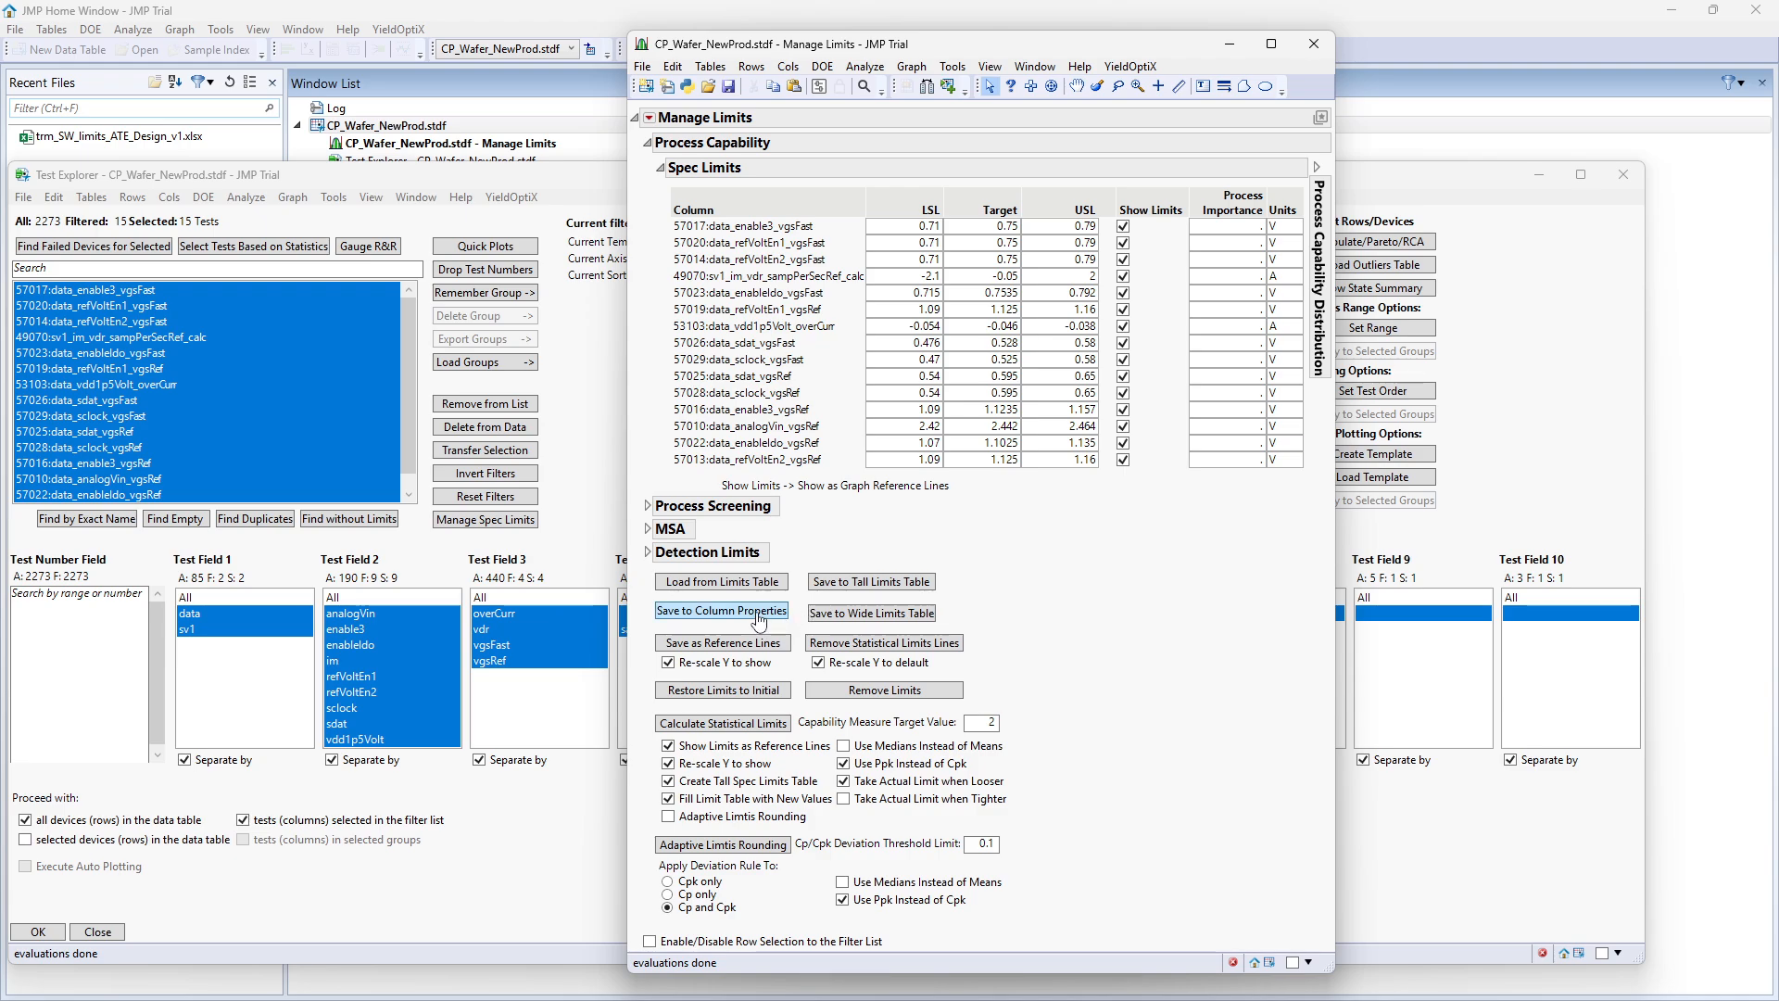
Output the rounded limits to a tall limits table, review LSL, USL and Target for all tests, and close it without saving
{"action": "left_click", "coordinate": [847, 584]}
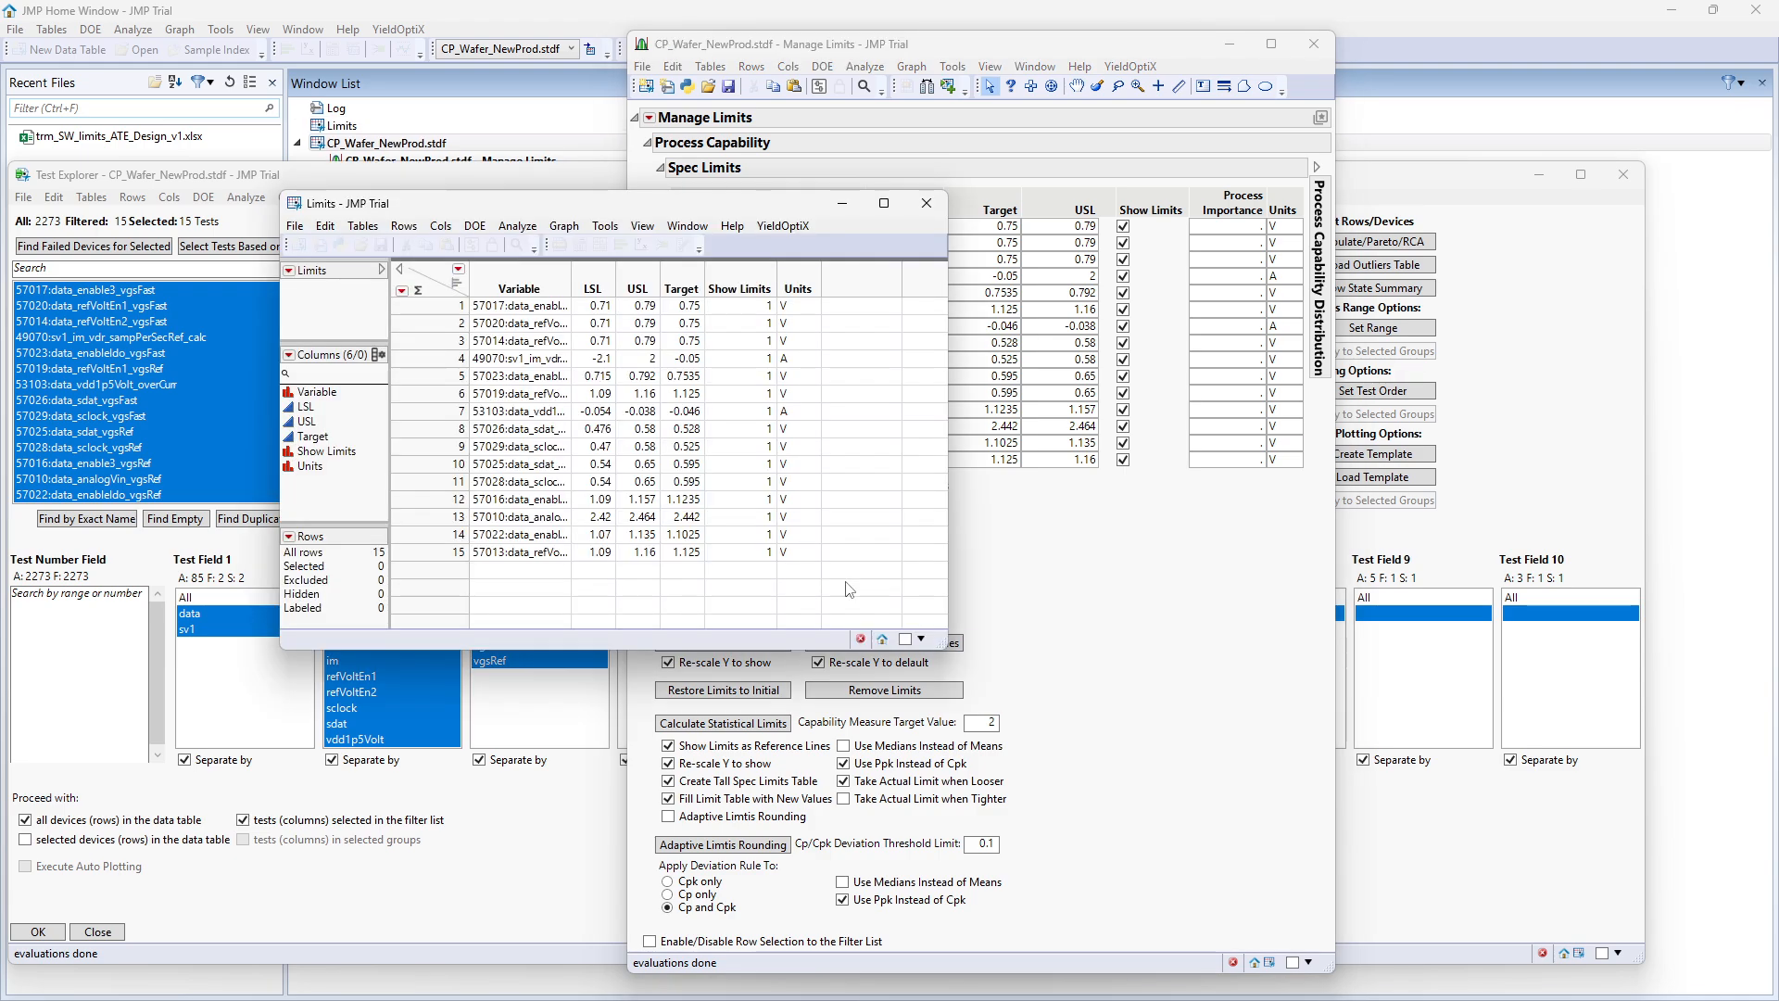
{"action": "double_click", "coordinate": [572, 280]}
{"action": "left_click_drag", "start_coordinate": [704, 307], "coordinate": [787, 558]}
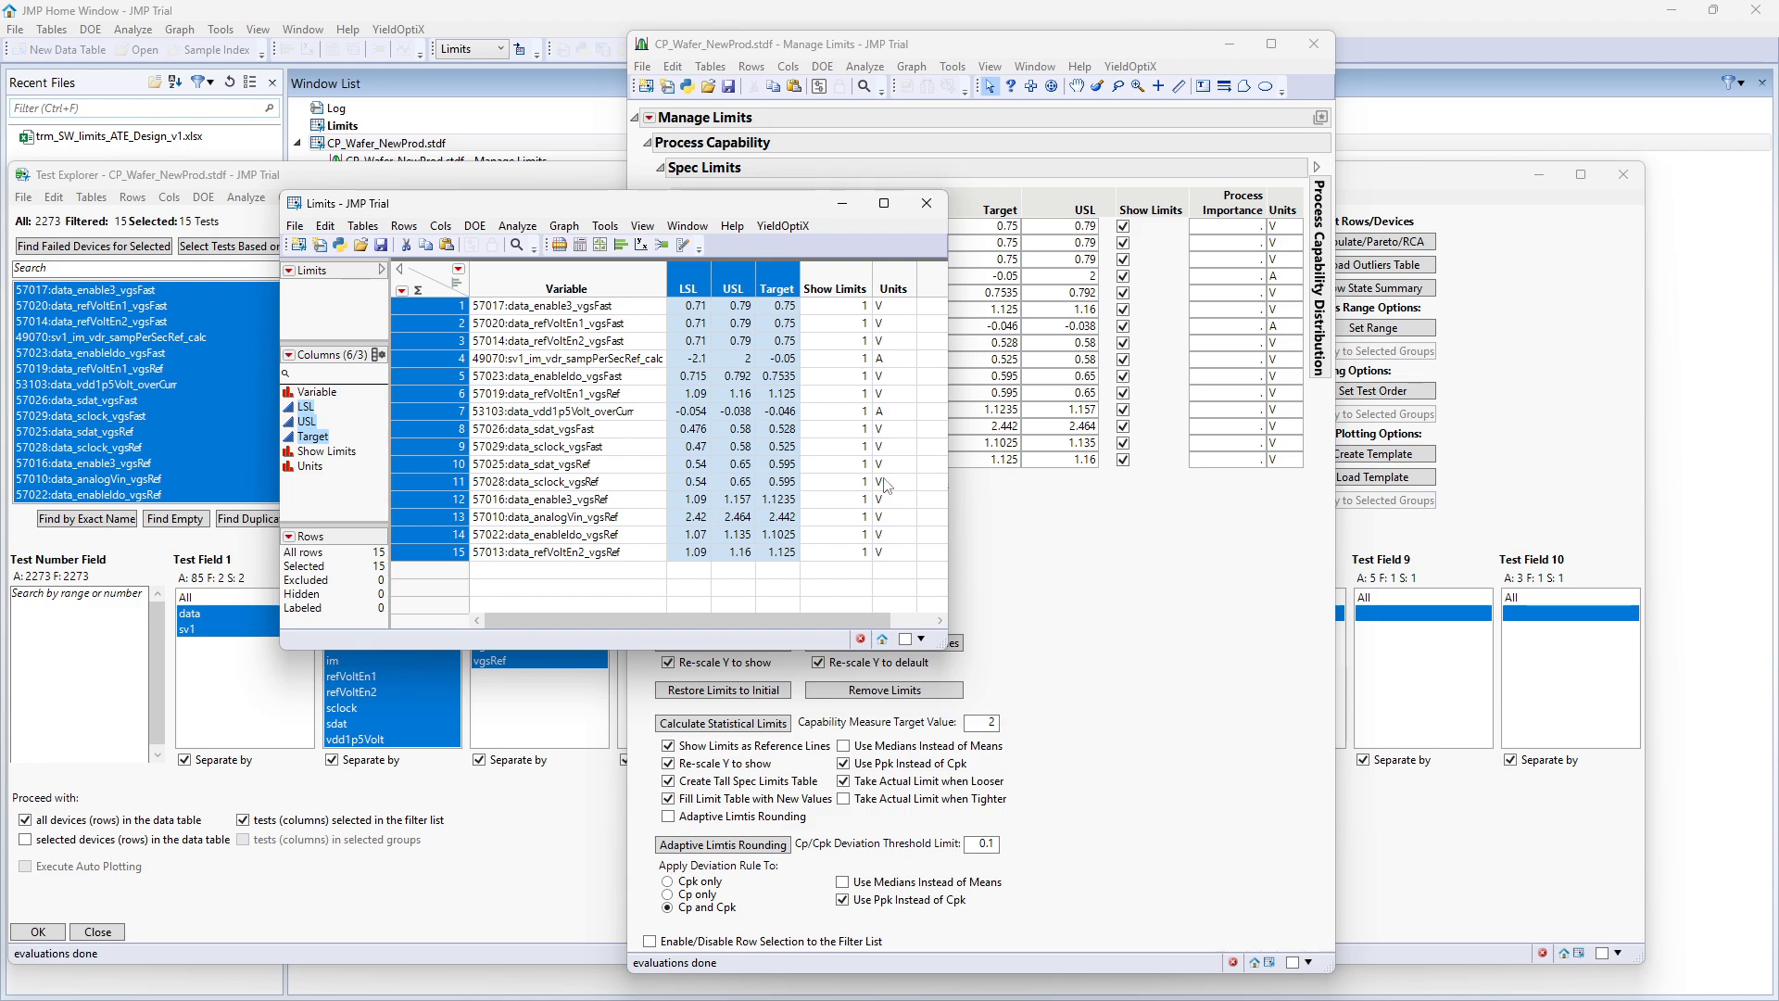
{"action": "left_click", "coordinate": [927, 204]}
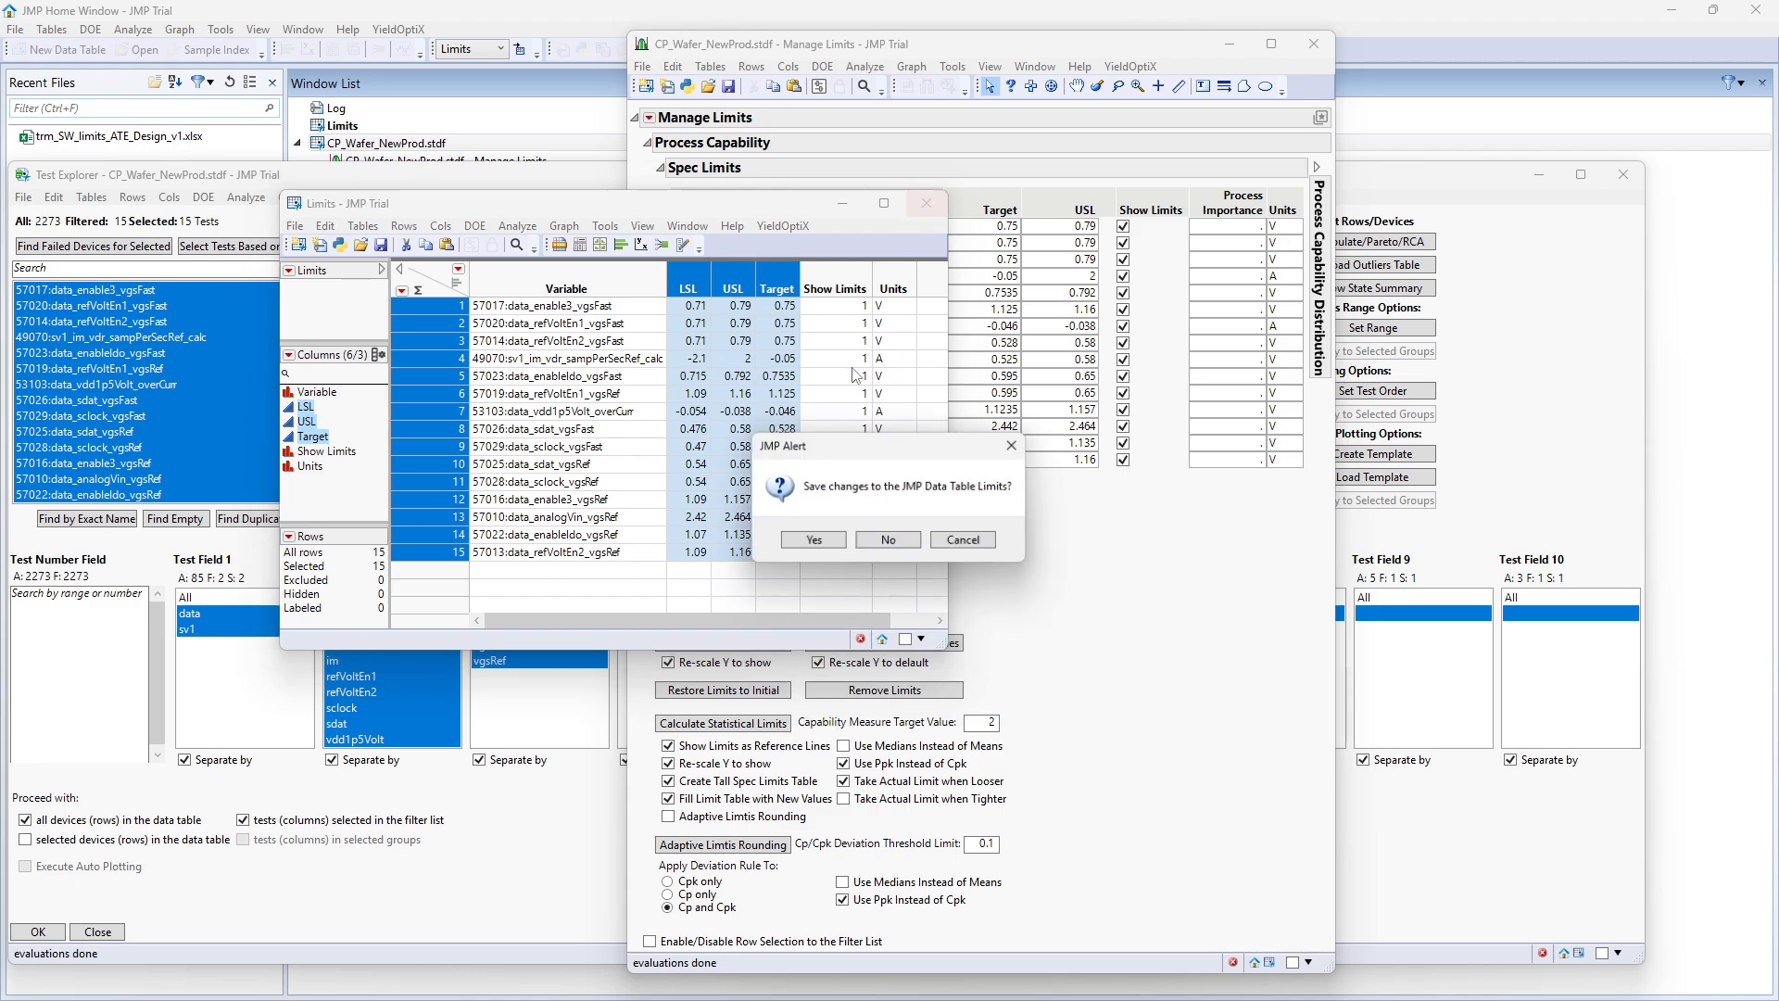
{"action": "left_click", "coordinate": [869, 547]}
Open the statistical summary of the selected tests with the rounded limits and sort it by ascending Ppk
{"action": "left_click", "coordinate": [253, 245]}
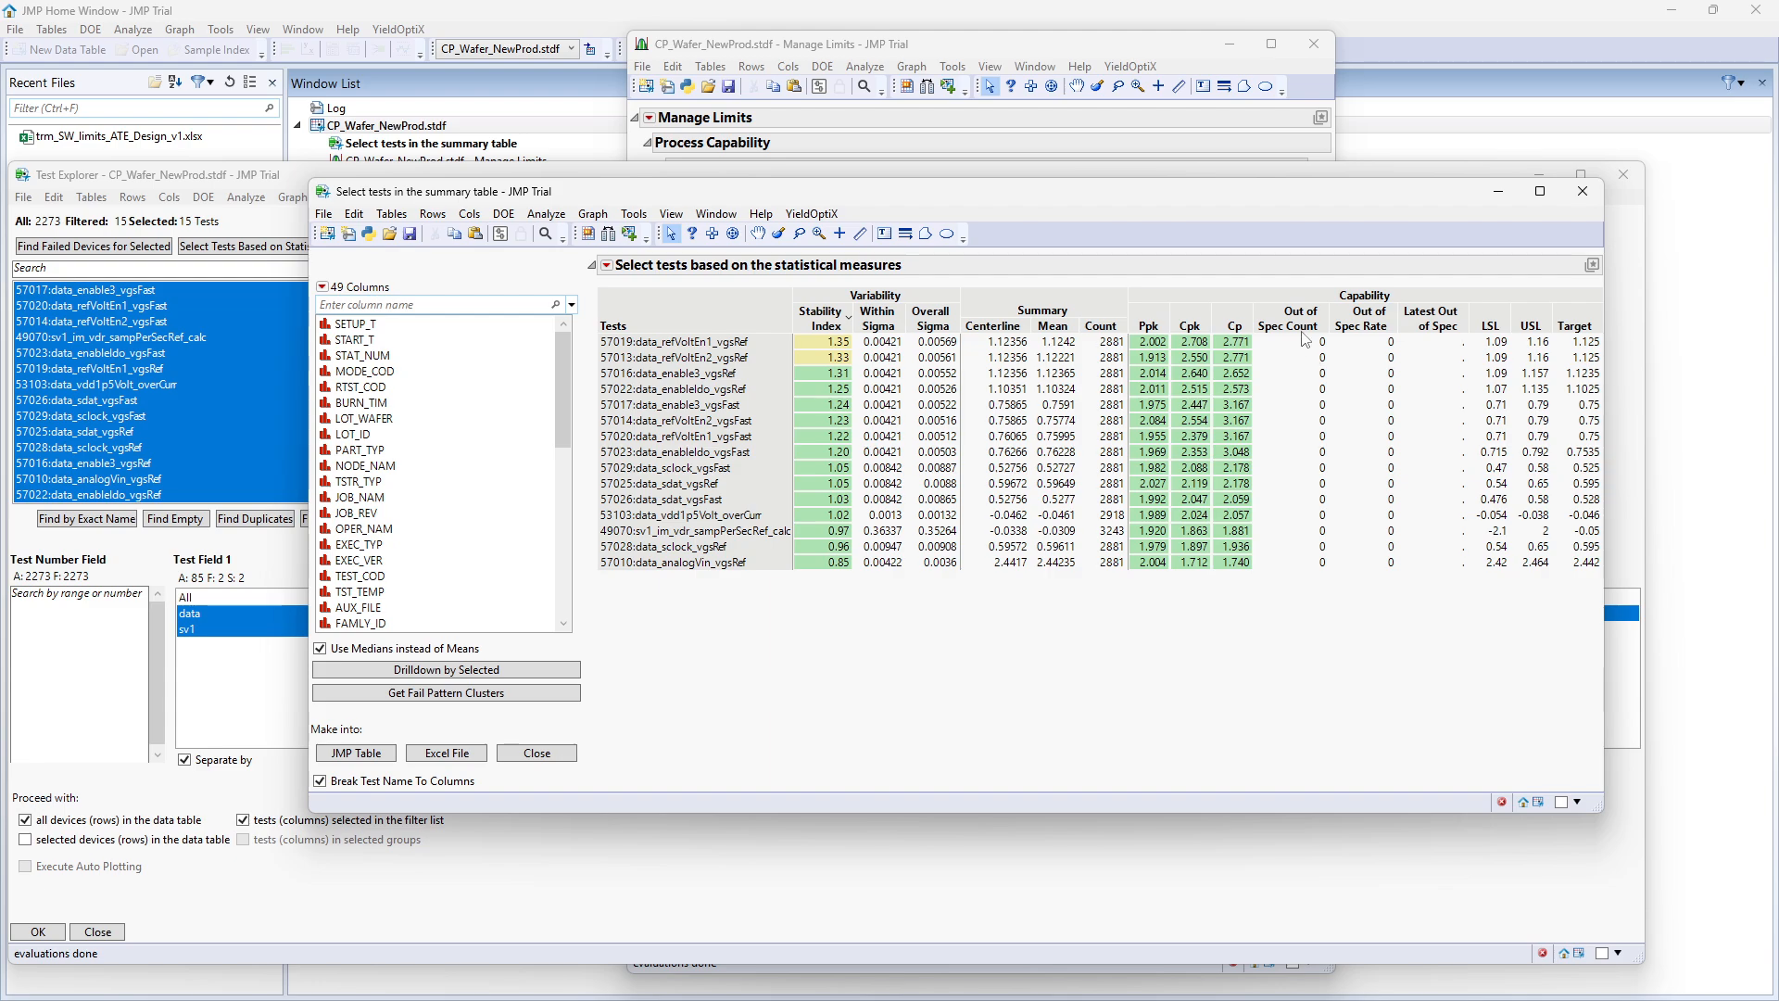
{"action": "left_click", "coordinate": [1149, 327]}
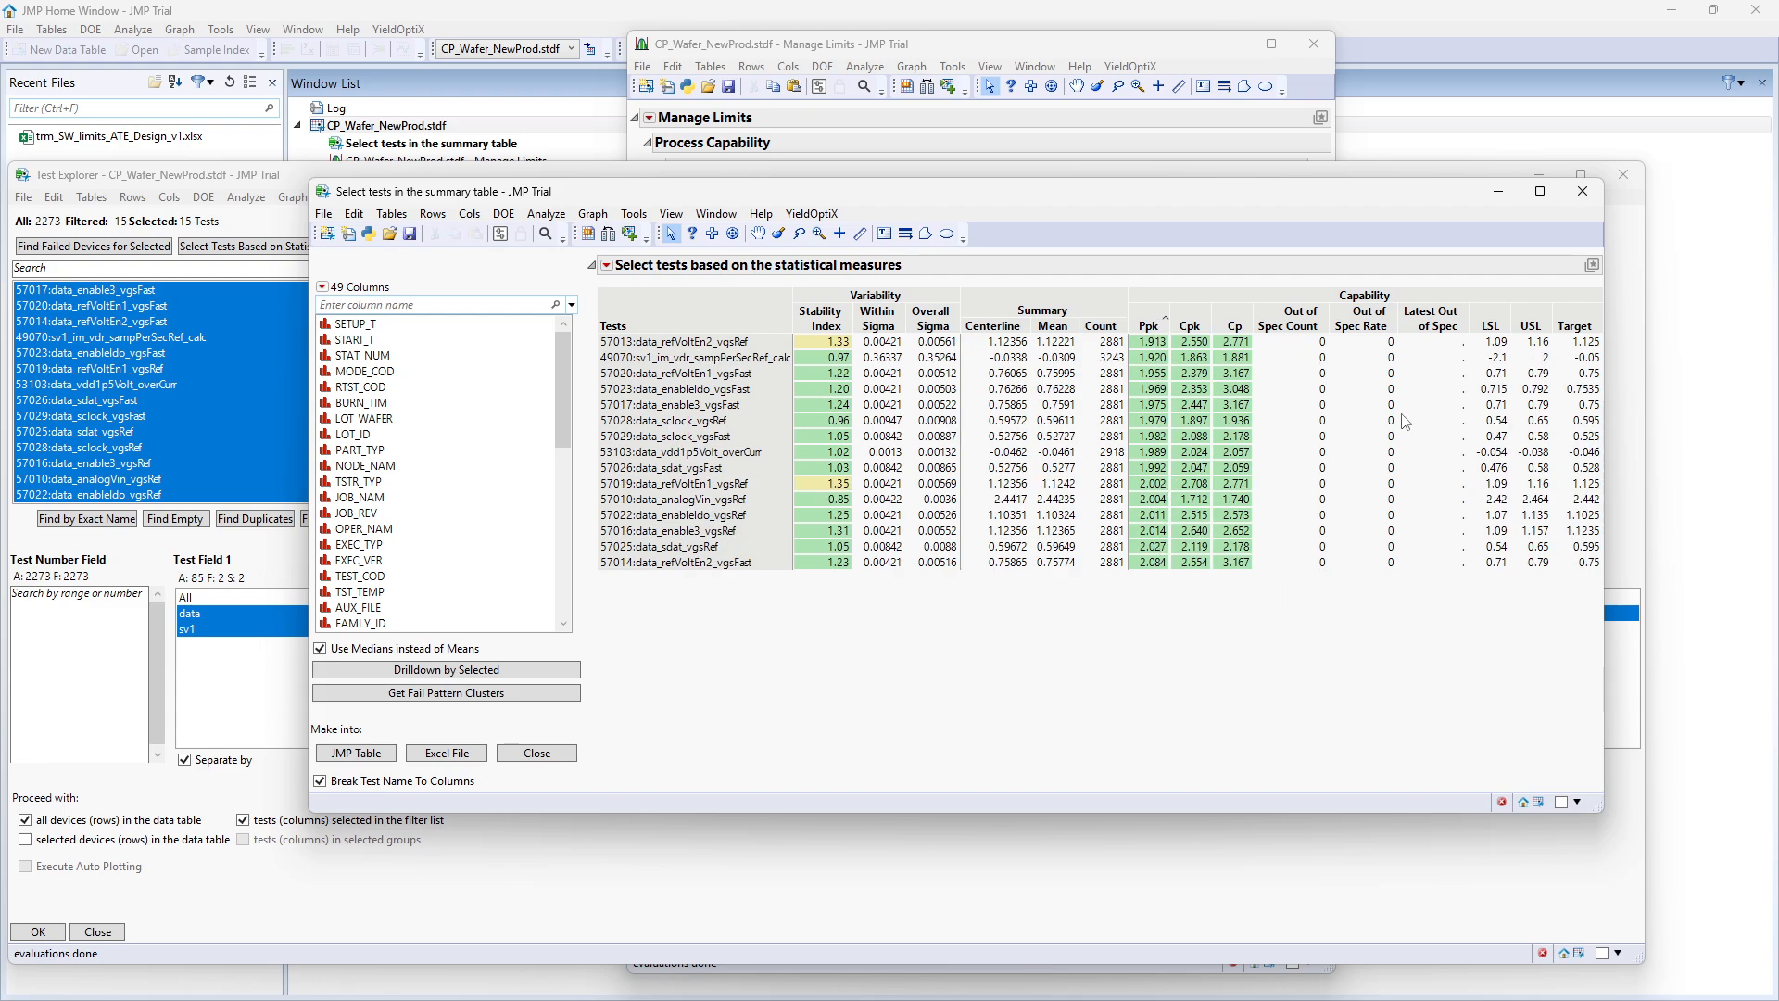
Close the statistical summary, generate normal quantile plots for the selected tests, examine them against the spec limits, and close the plots
{"action": "left_click", "coordinate": [1583, 191]}
{"action": "left_click", "coordinate": [486, 247]}
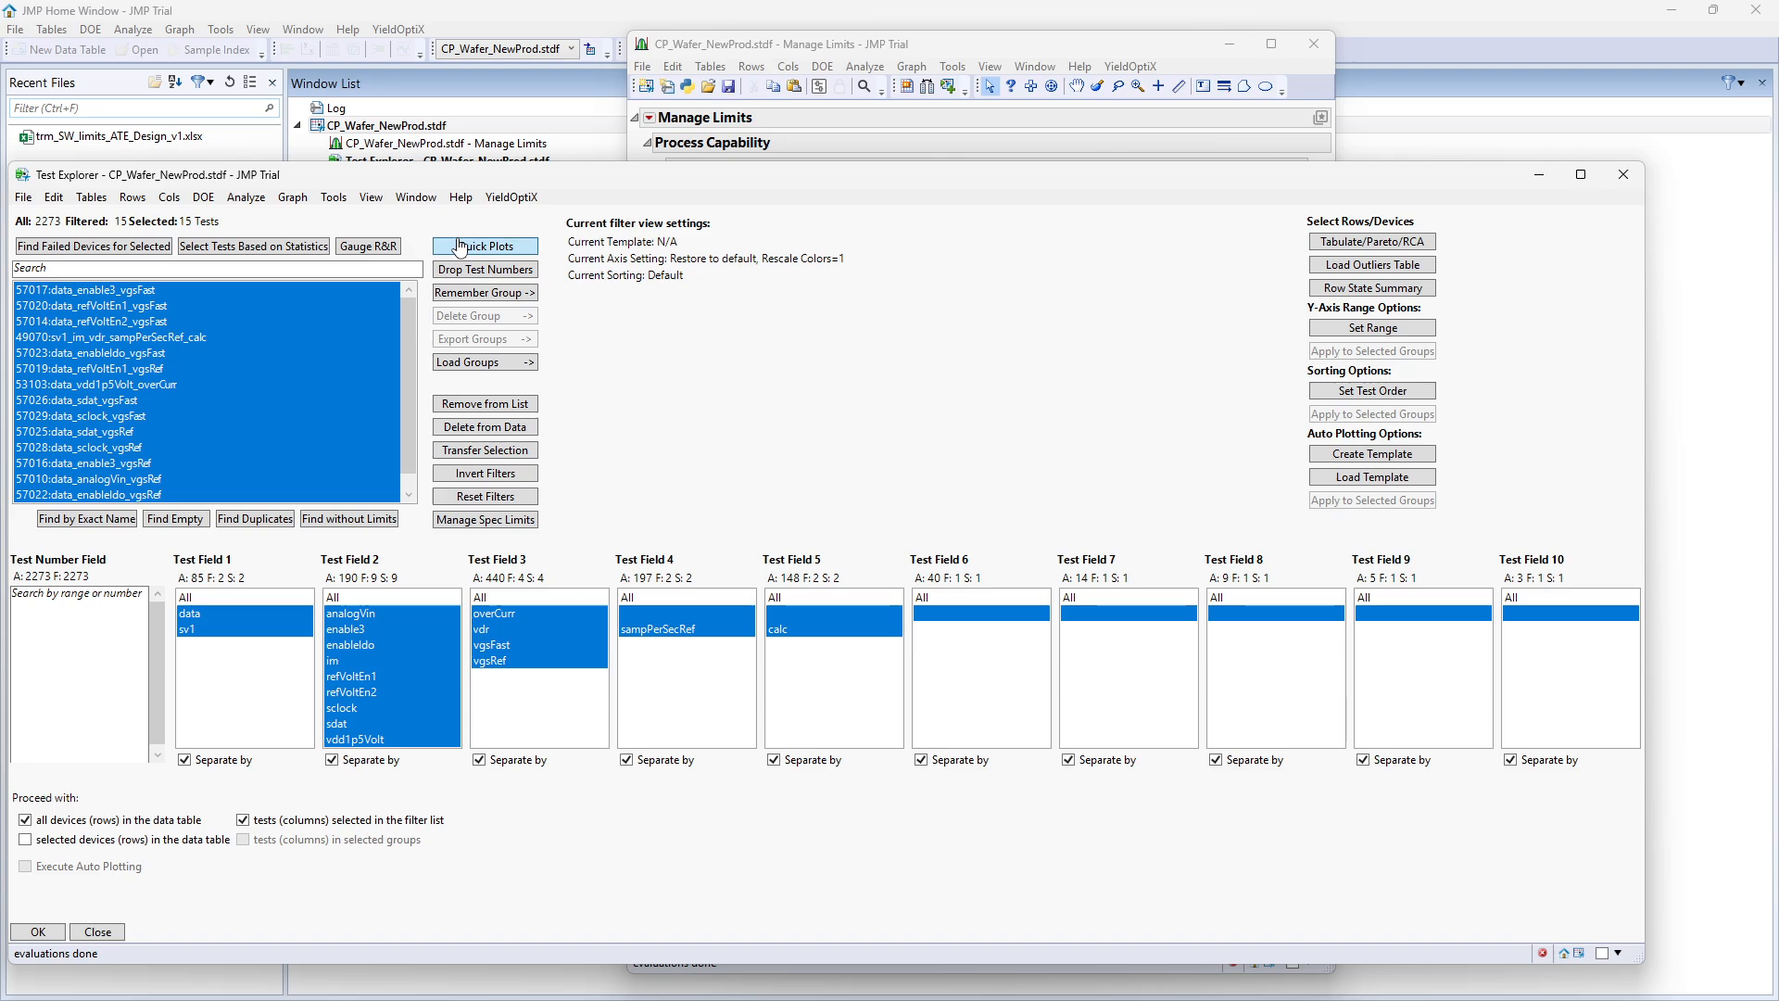
{"action": "left_click", "coordinate": [1136, 633]}
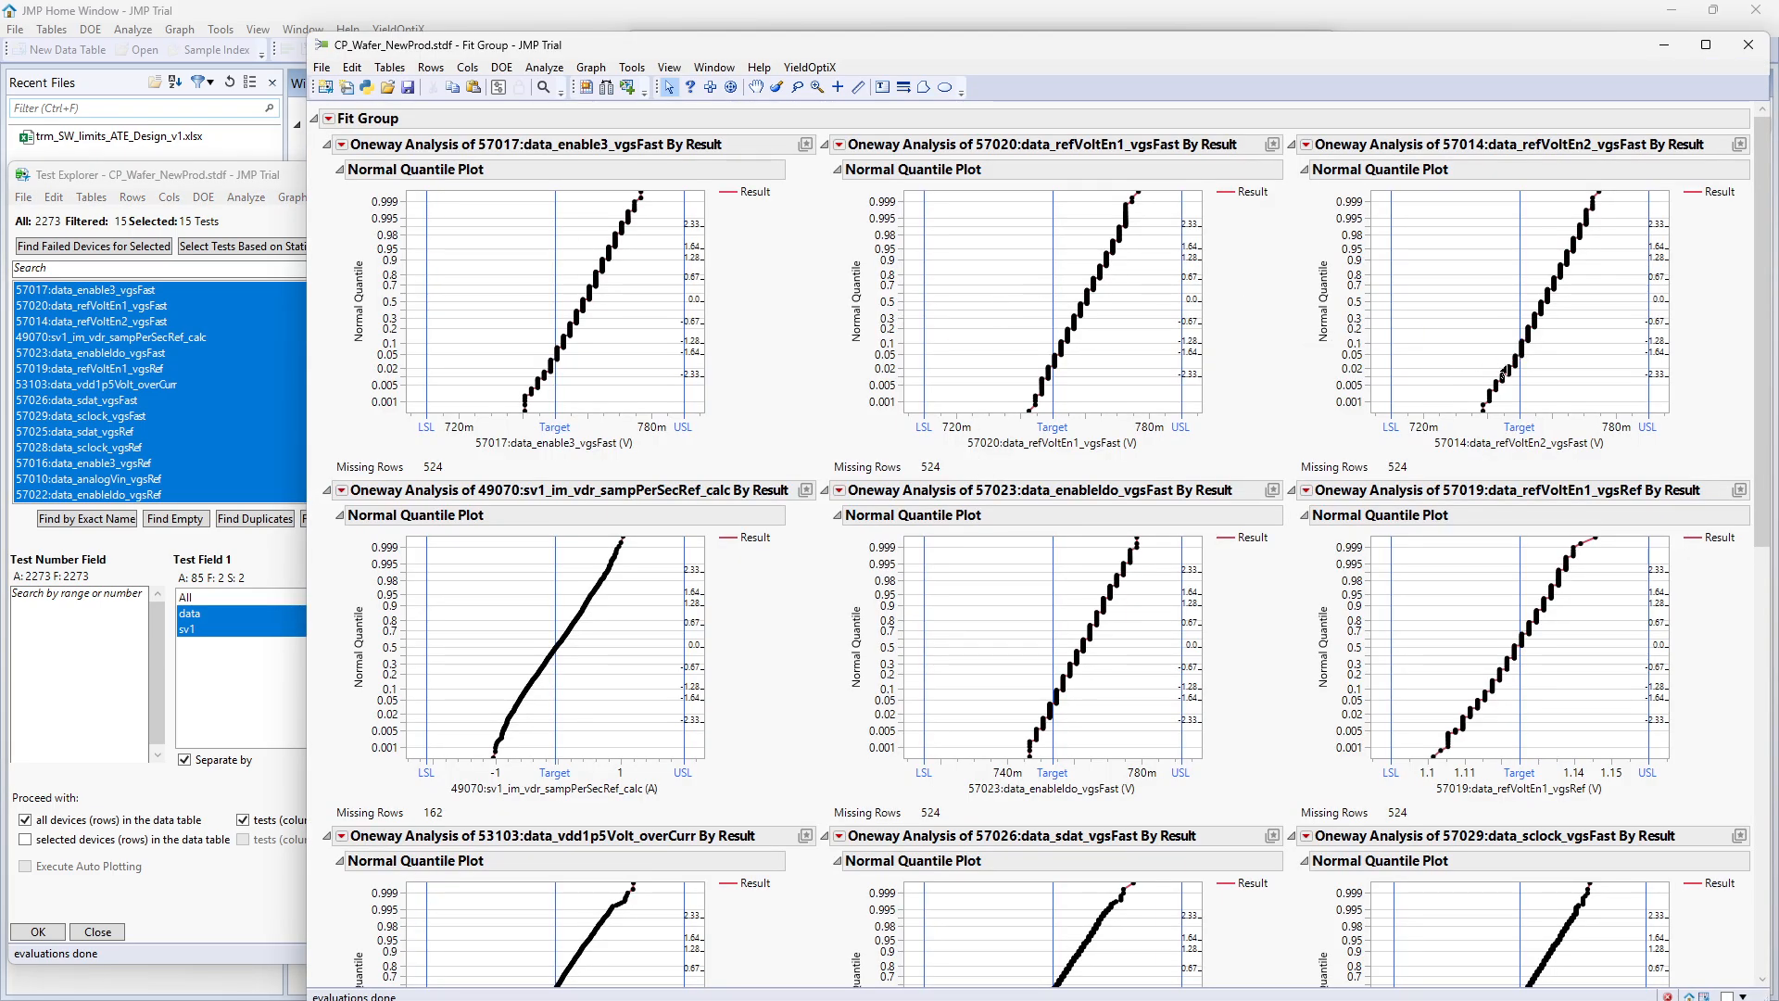
{"action": "scroll", "coordinate": [1503, 375], "scroll_direction": "down", "scroll_amount": 12}
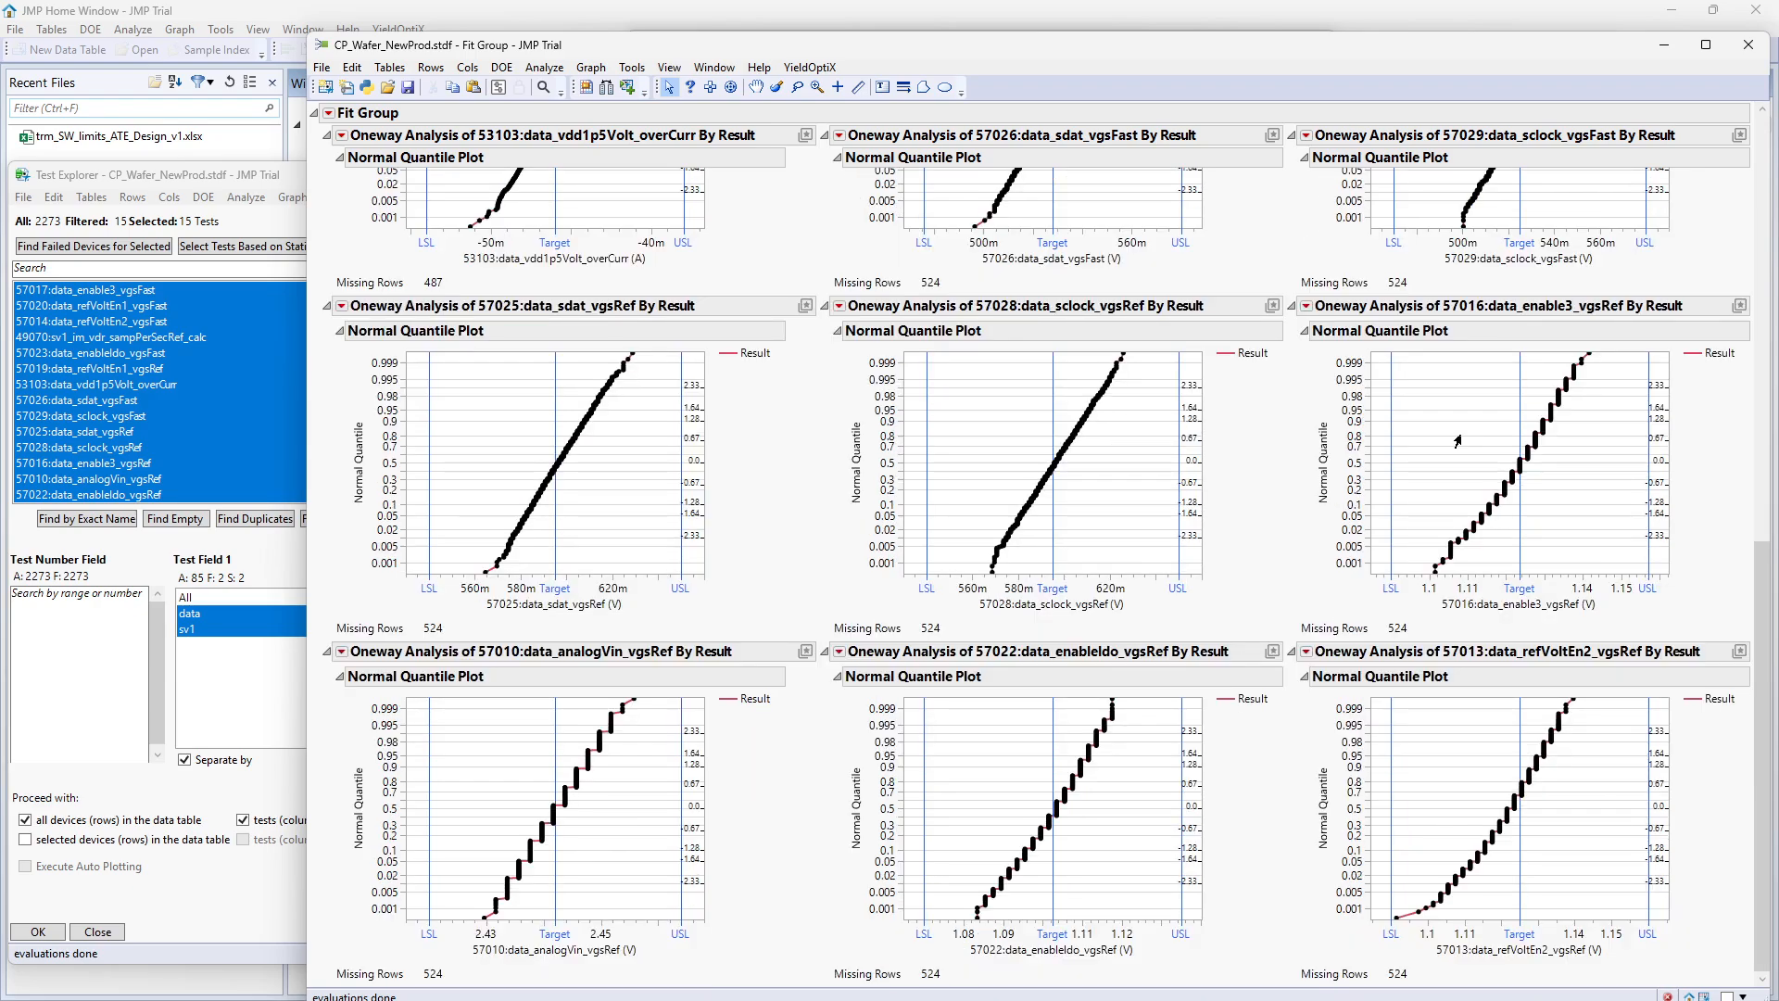
{"action": "scroll", "coordinate": [1466, 638], "scroll_direction": "up", "scroll_amount": 12}
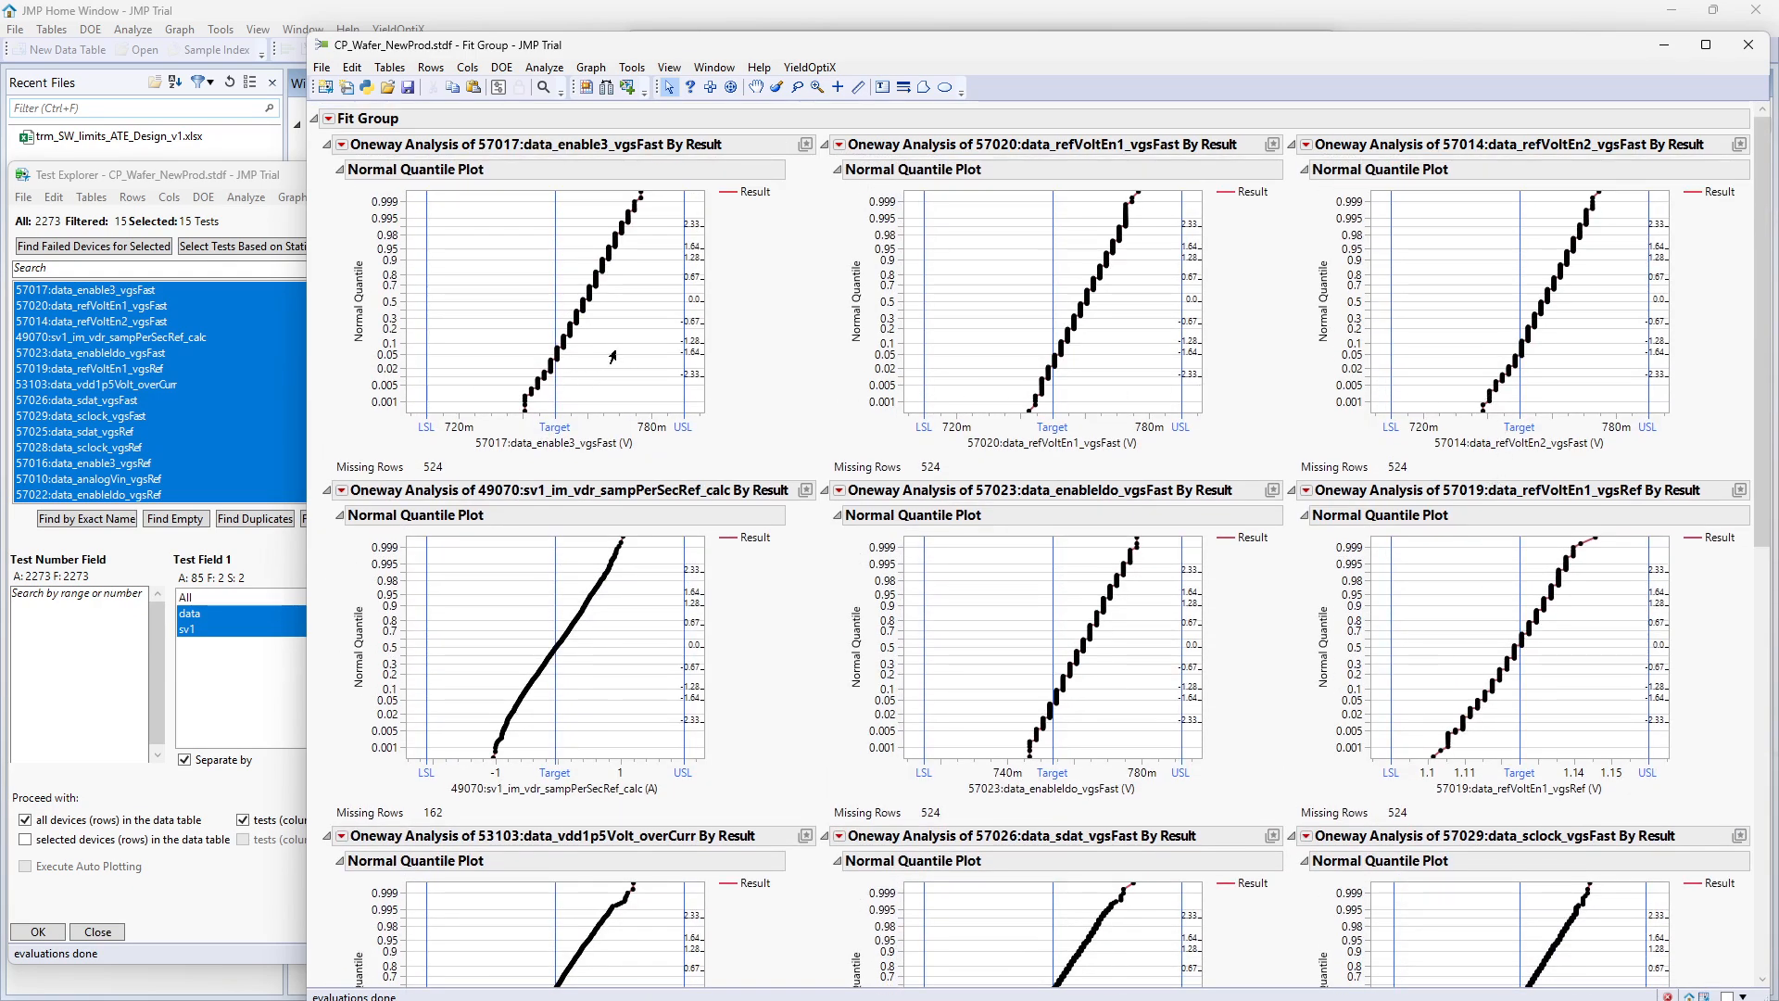
{"action": "left_click", "coordinate": [1749, 44]}
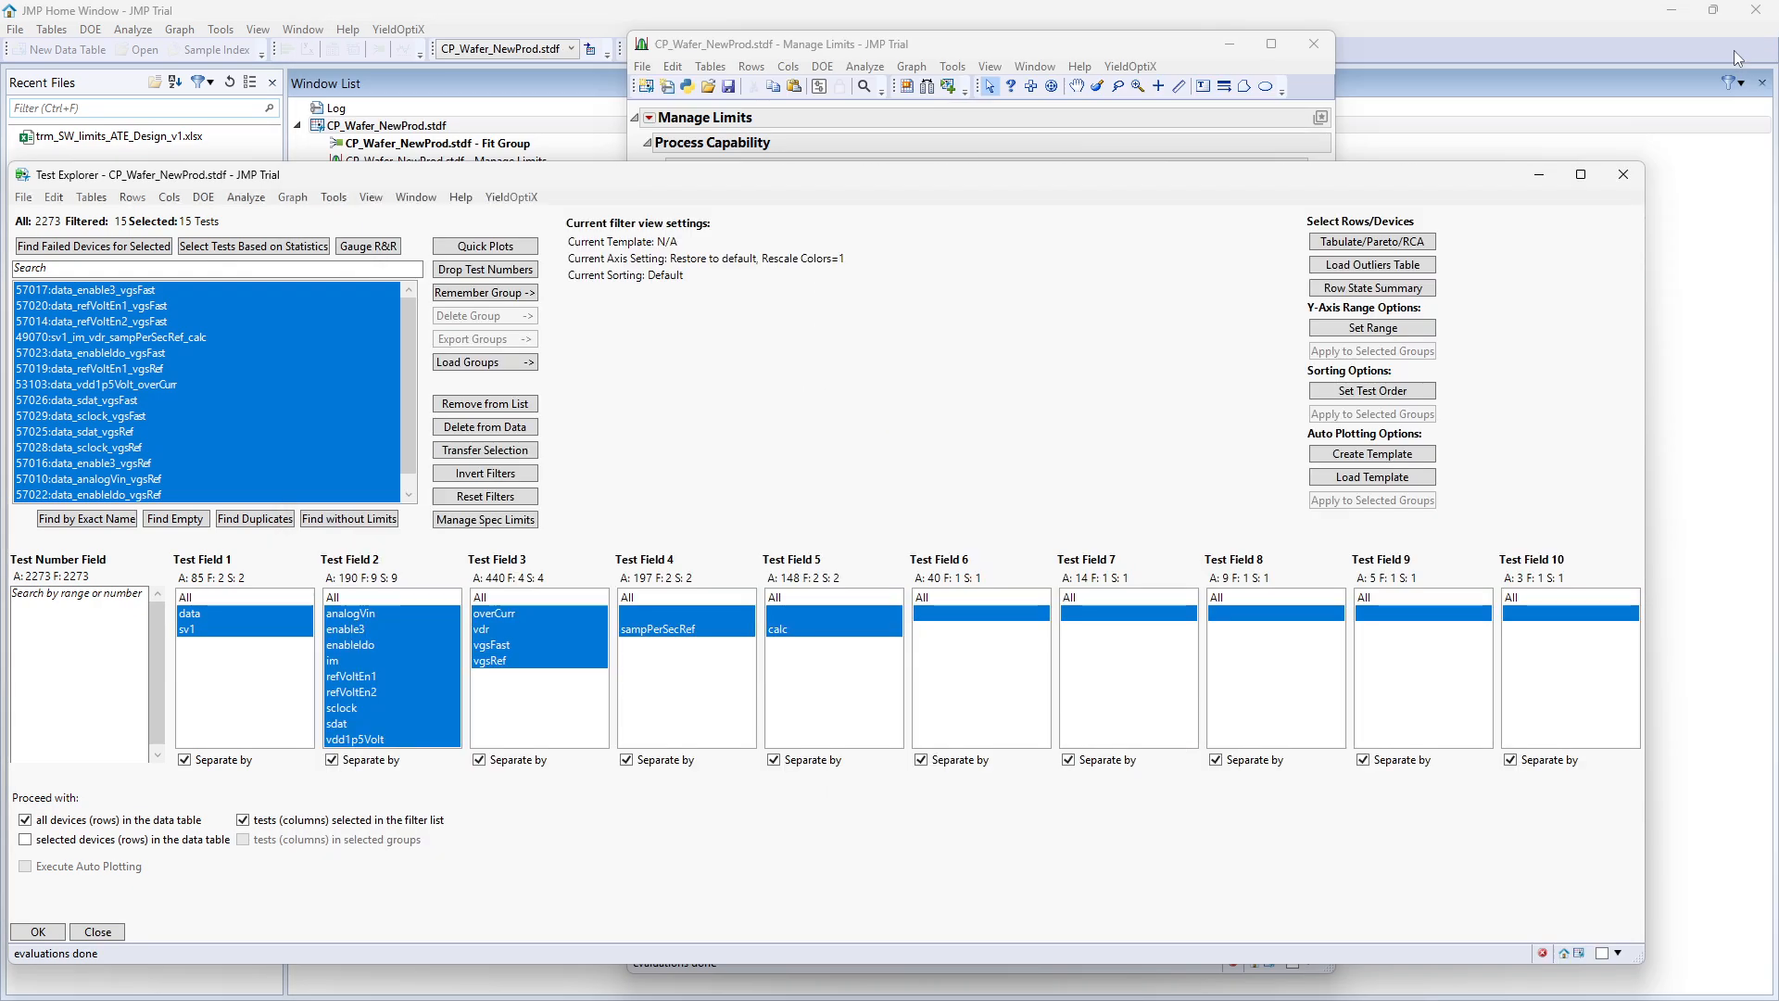
Import the recent Excel file trm_SW_limits_ATE_Design_v1.xlsx as a data table using the default worksheet settings
{"action": "left_click", "coordinate": [526, 15]}
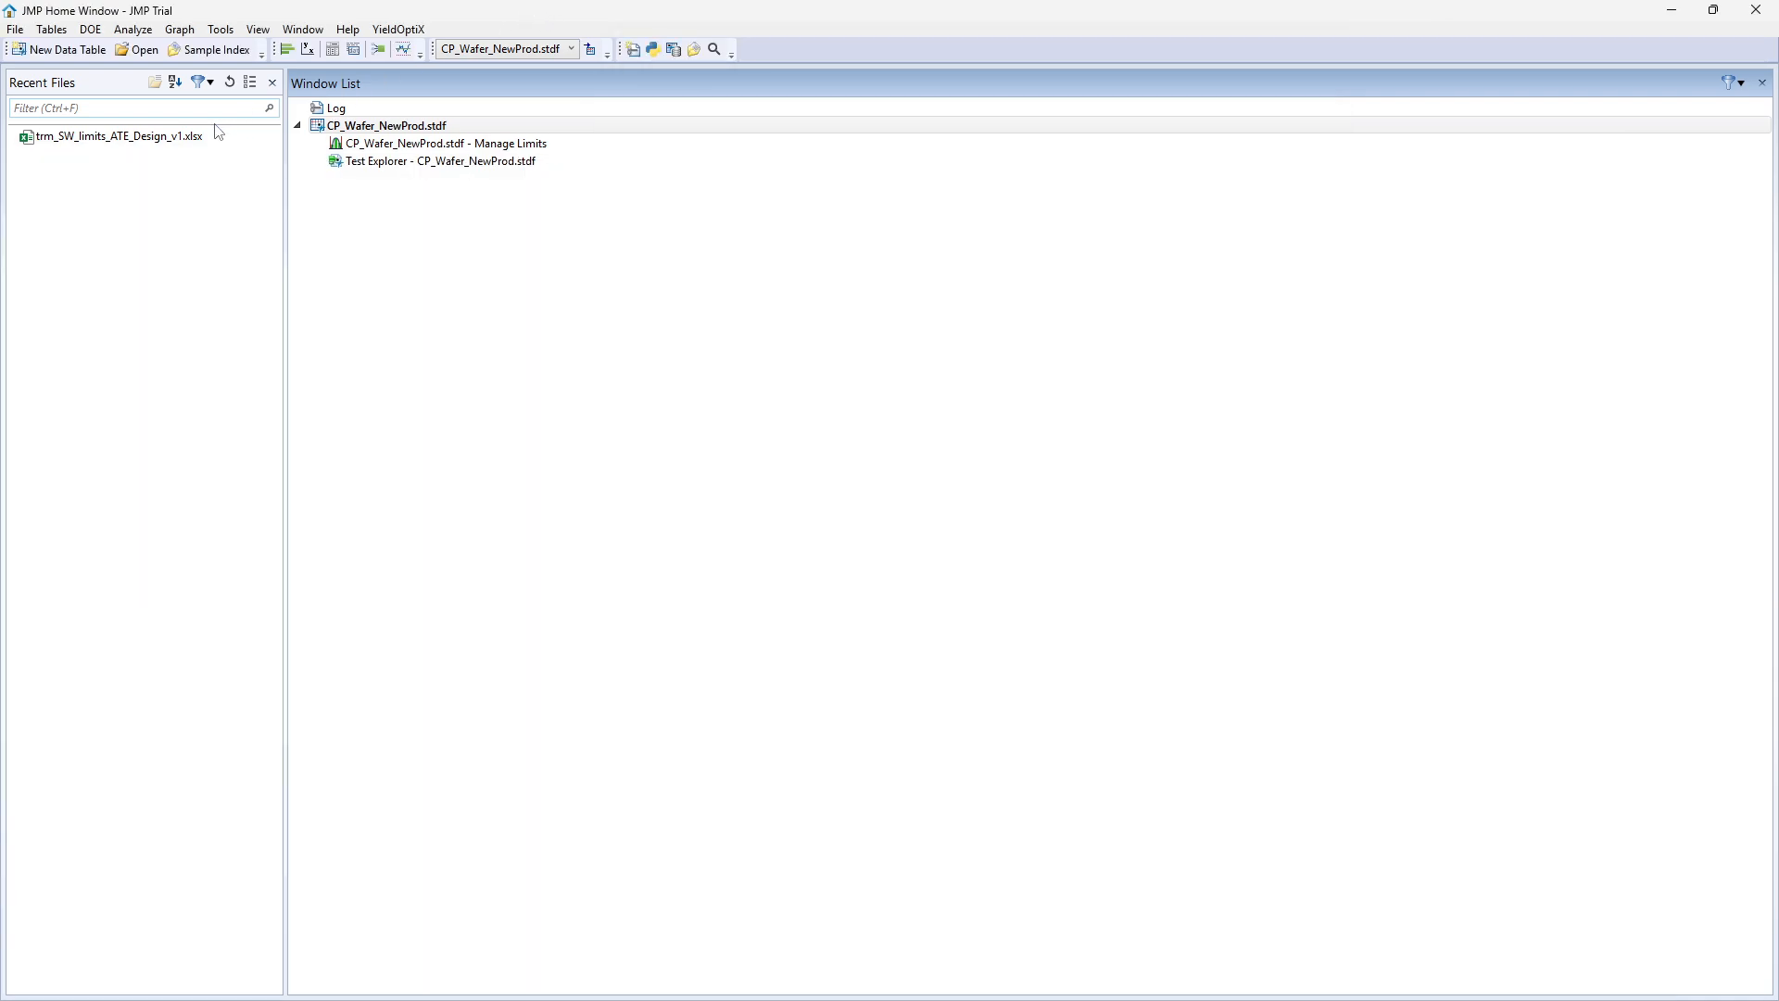
{"action": "double_click", "coordinate": [119, 136]}
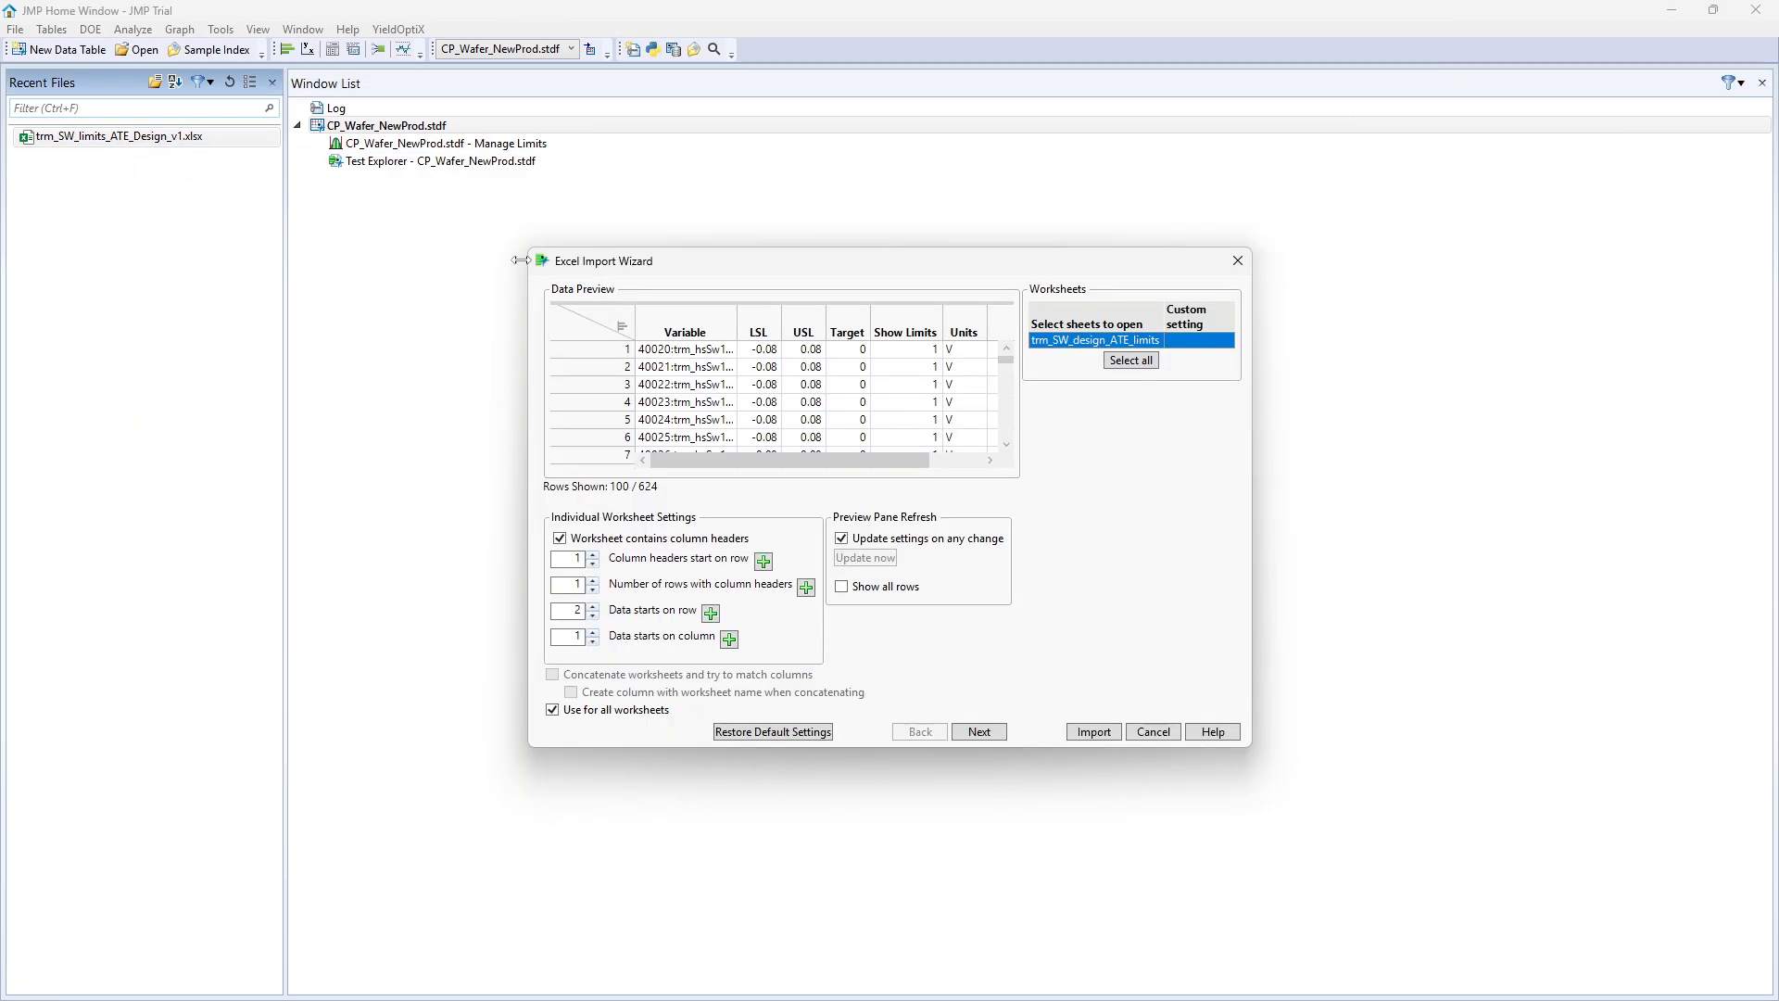
{"action": "left_click", "coordinate": [1090, 732]}
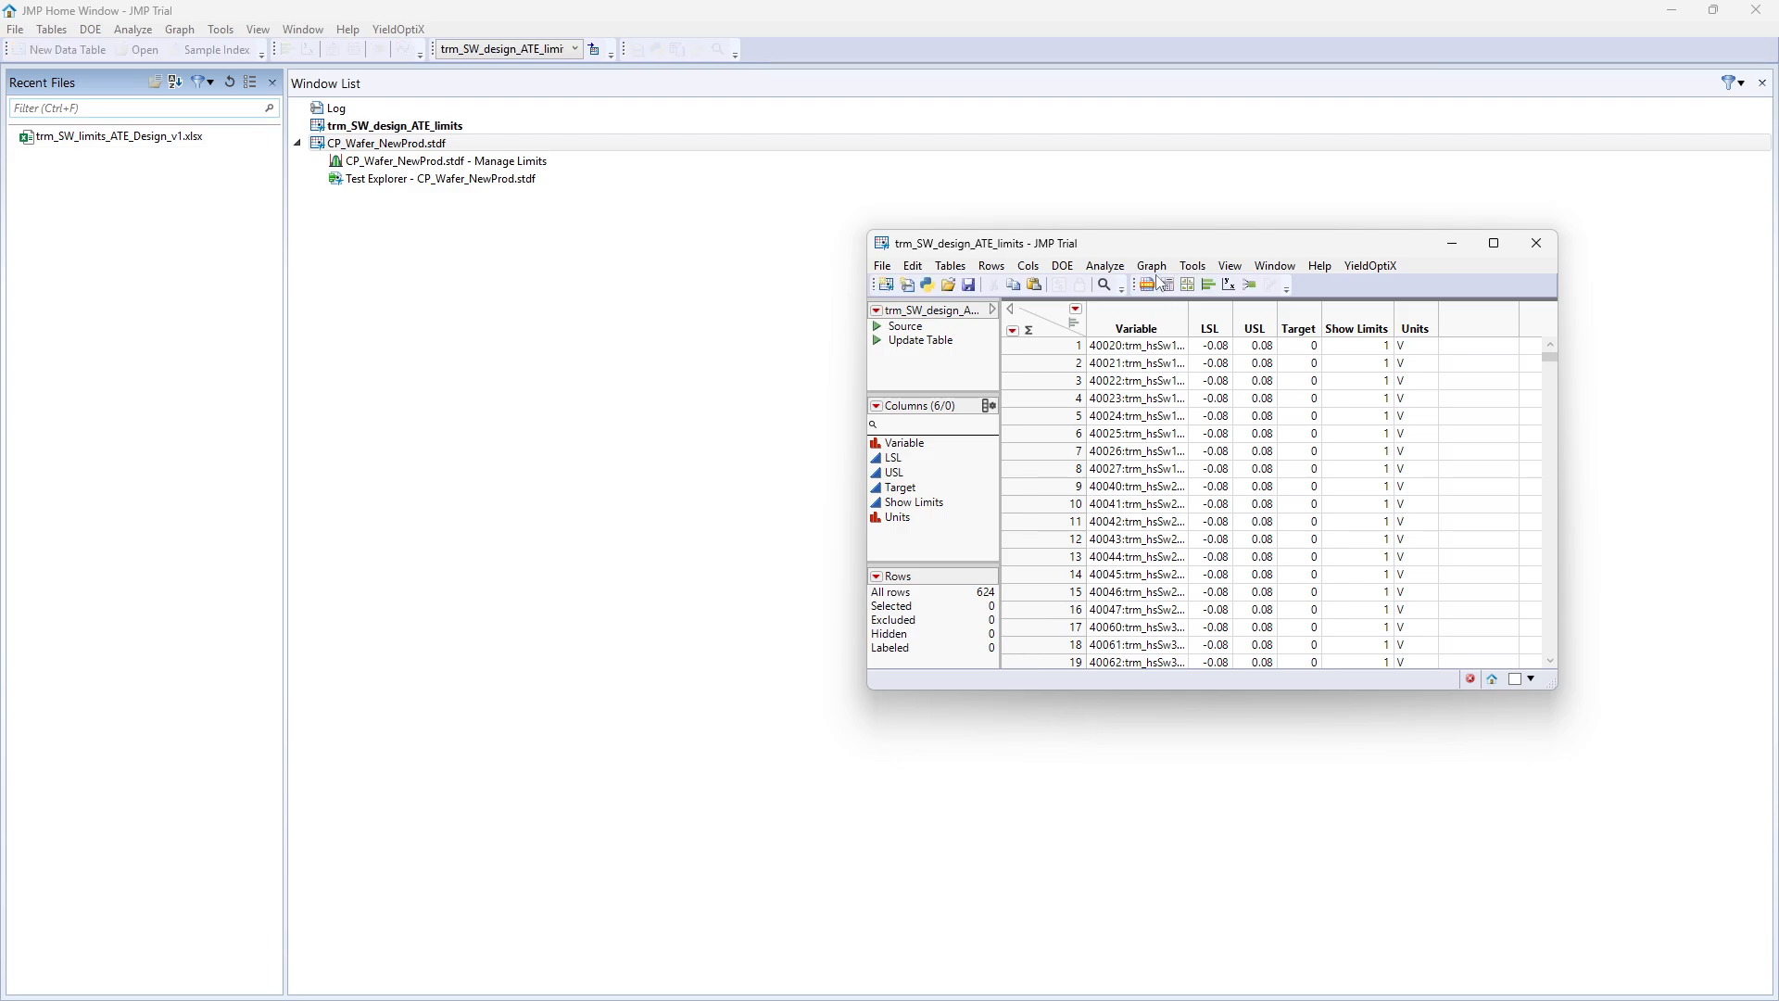
Enlarge the trm_SW_design_ATE_limits table, widen the Variable column to fit, and review the tests' LSL, USL and Target values
{"action": "left_click_drag", "start_coordinate": [1146, 253], "coordinate": [578, 195]}
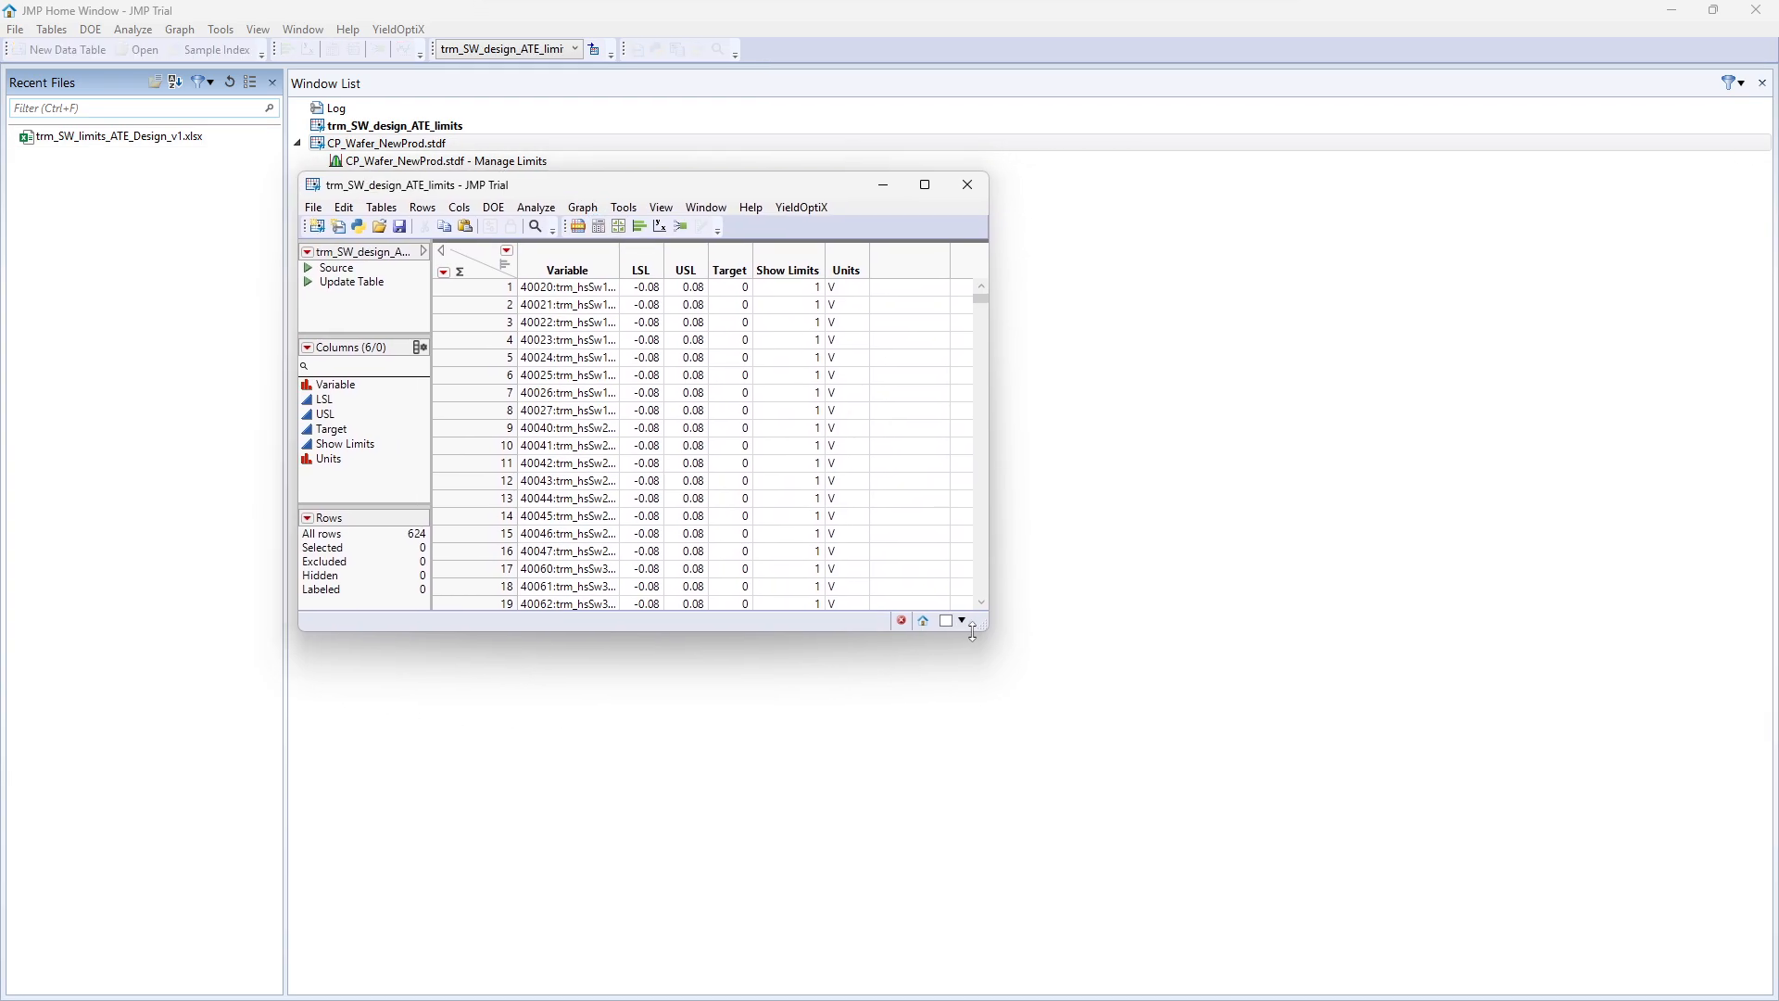
{"action": "left_click_drag", "start_coordinate": [978, 631], "coordinate": [1348, 940]}
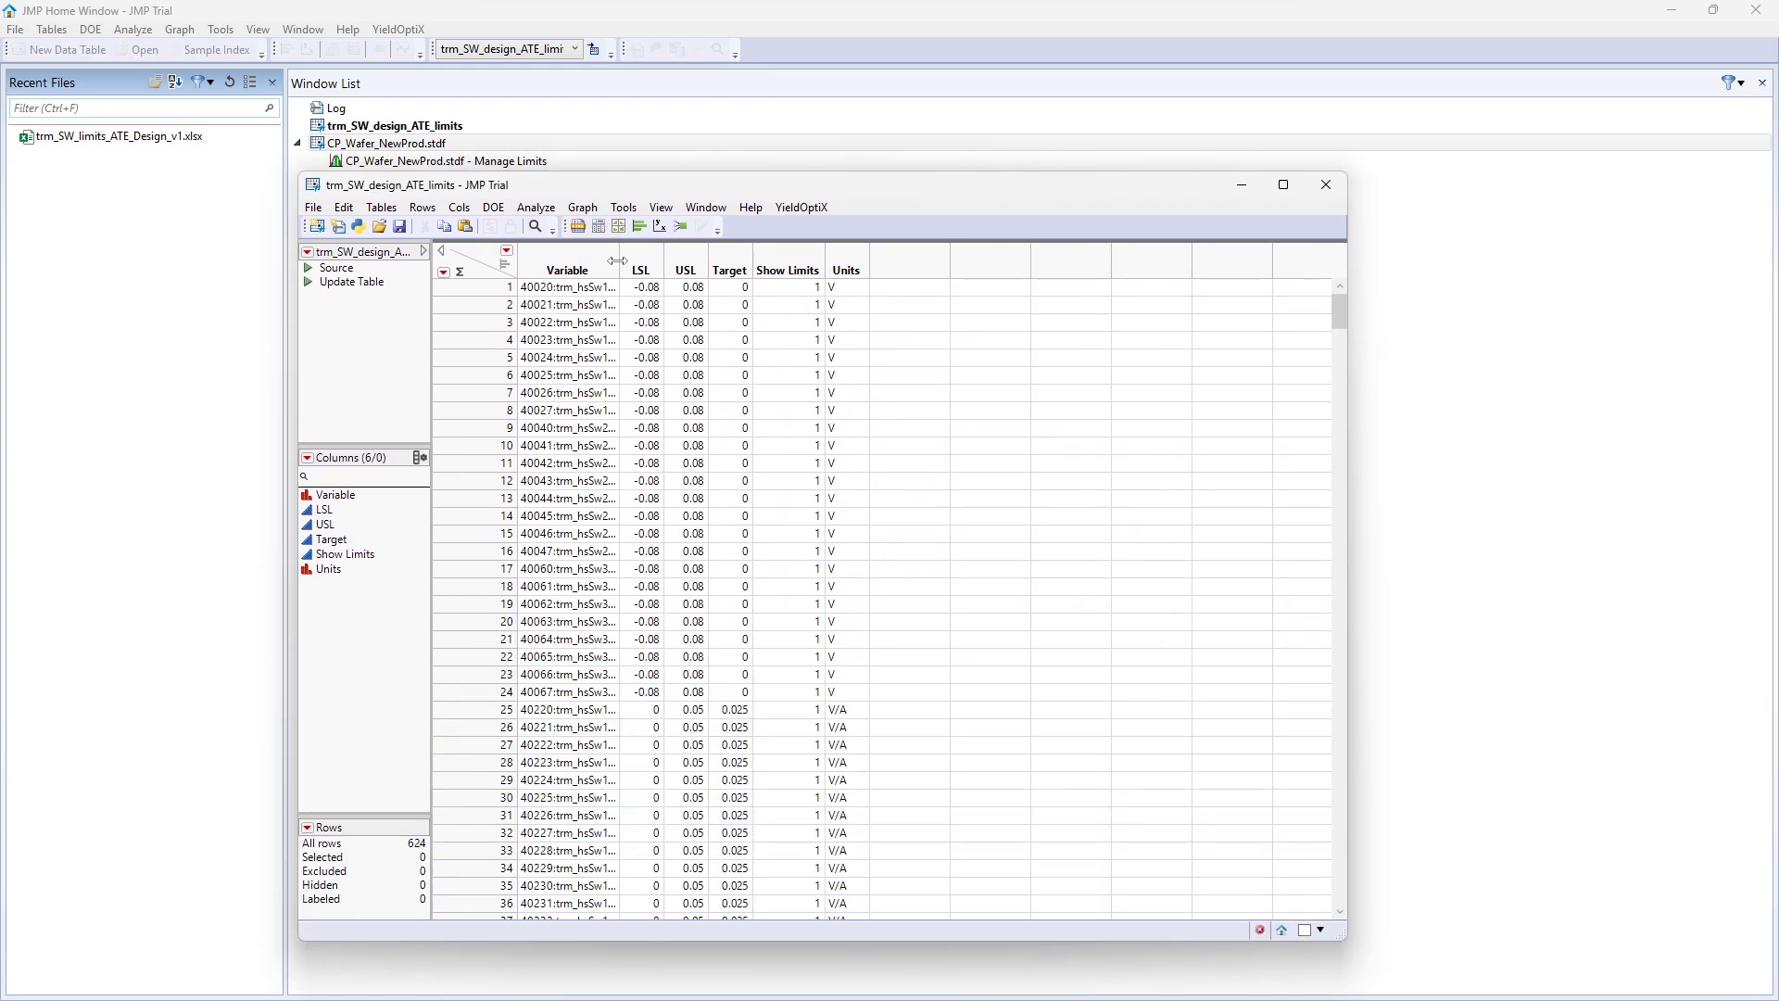
{"action": "double_click", "coordinate": [618, 261]}
{"action": "left_click", "coordinate": [614, 293]}
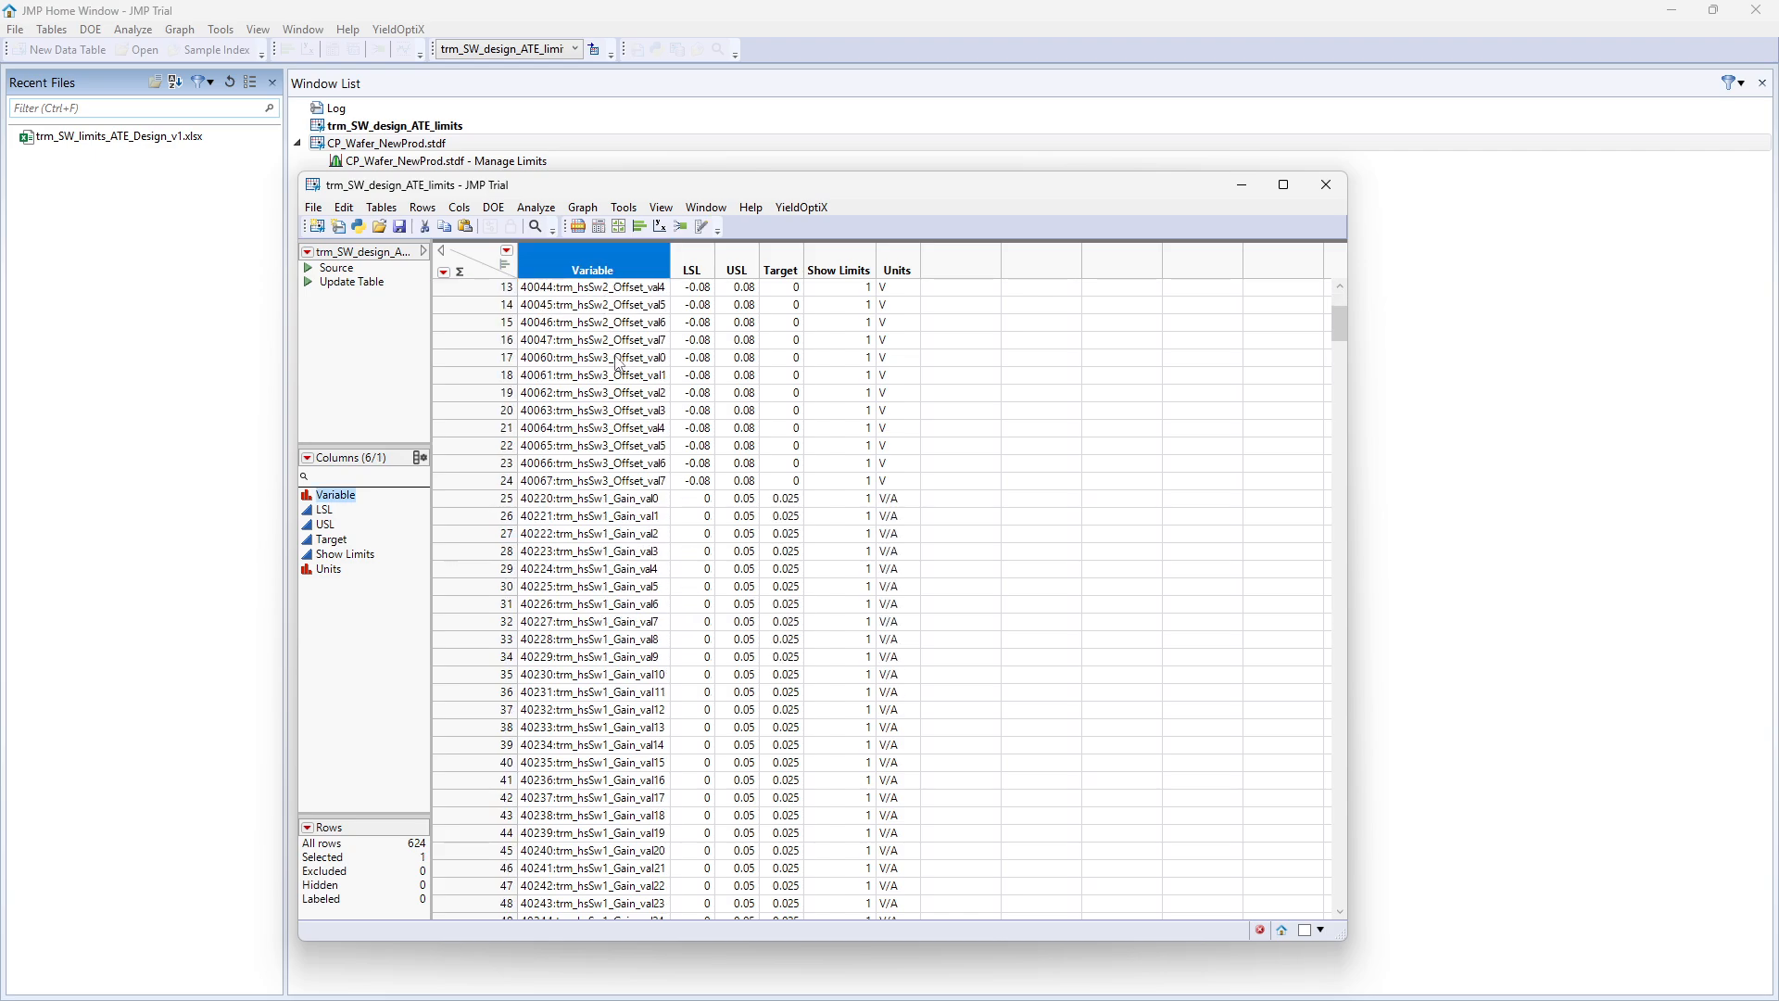
{"action": "scroll", "coordinate": [648, 445], "scroll_direction": "down", "scroll_amount": 20}
{"action": "scroll", "coordinate": [652, 453], "scroll_direction": "down", "scroll_amount": 11}
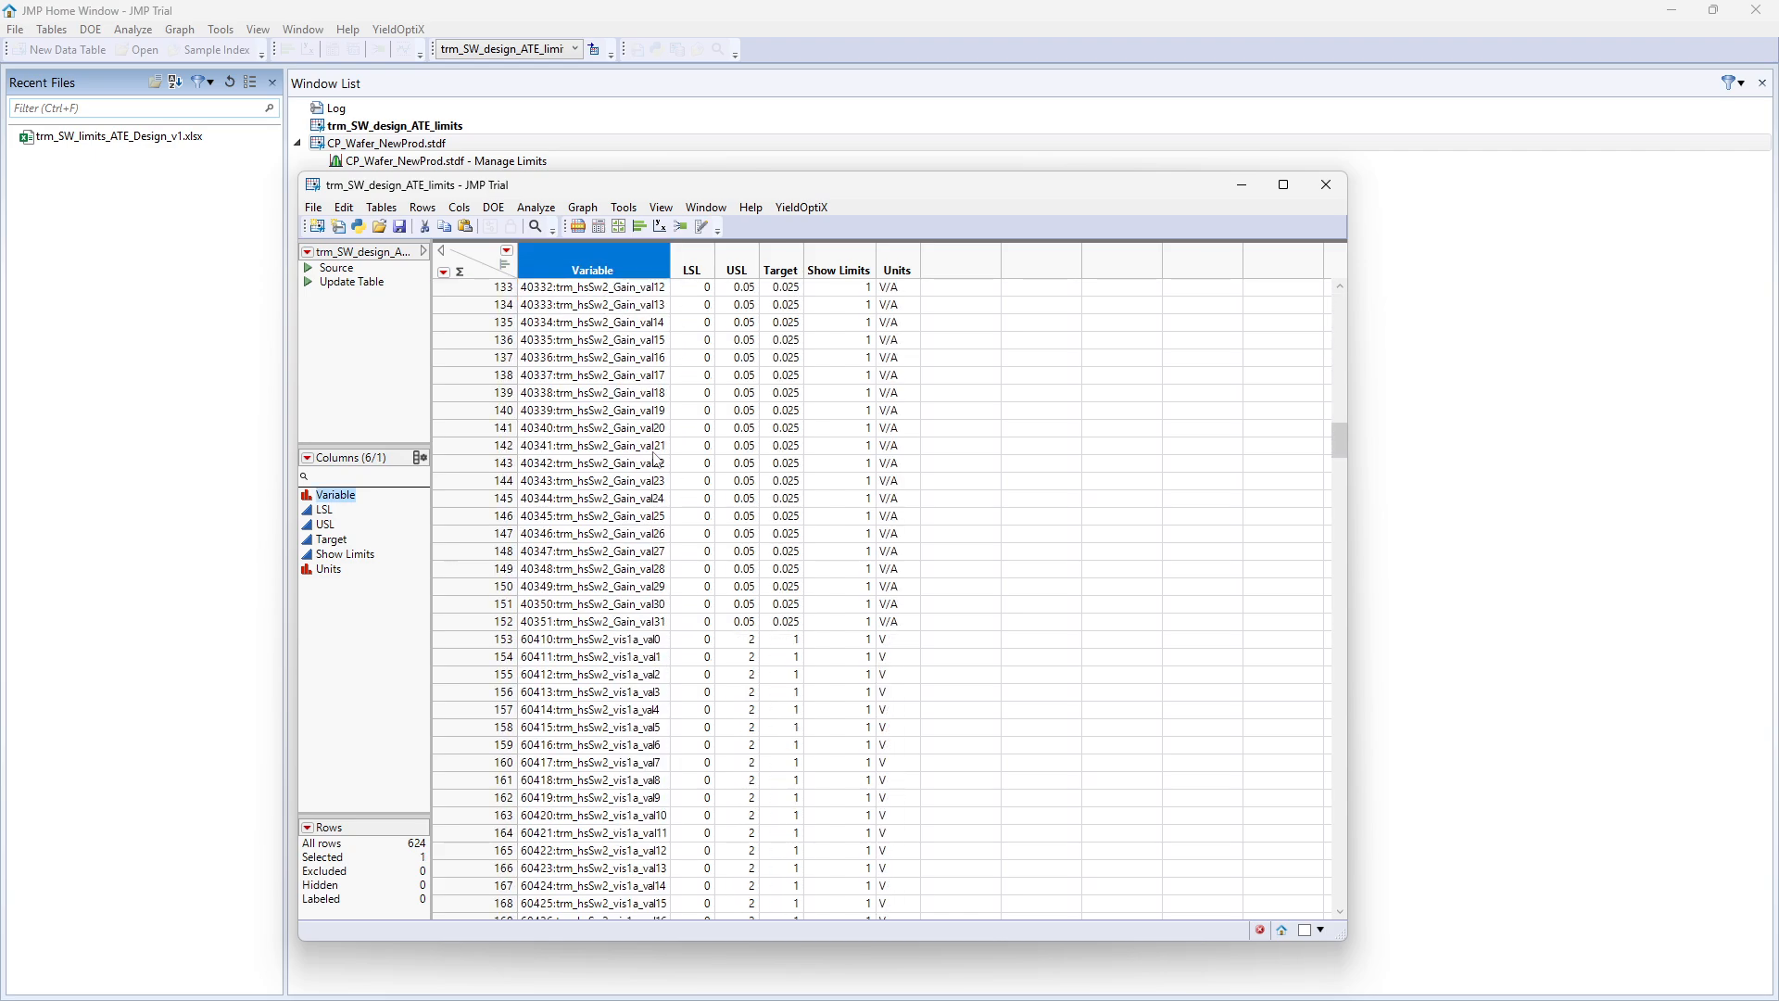
Return to the Test Explorer and filter the tests to trm, switches hsSw1 to hsSw3, and Offset
{"action": "left_click_drag", "start_coordinate": [501, 184], "coordinate": [688, 184]}
{"action": "double_click", "coordinate": [470, 180]}
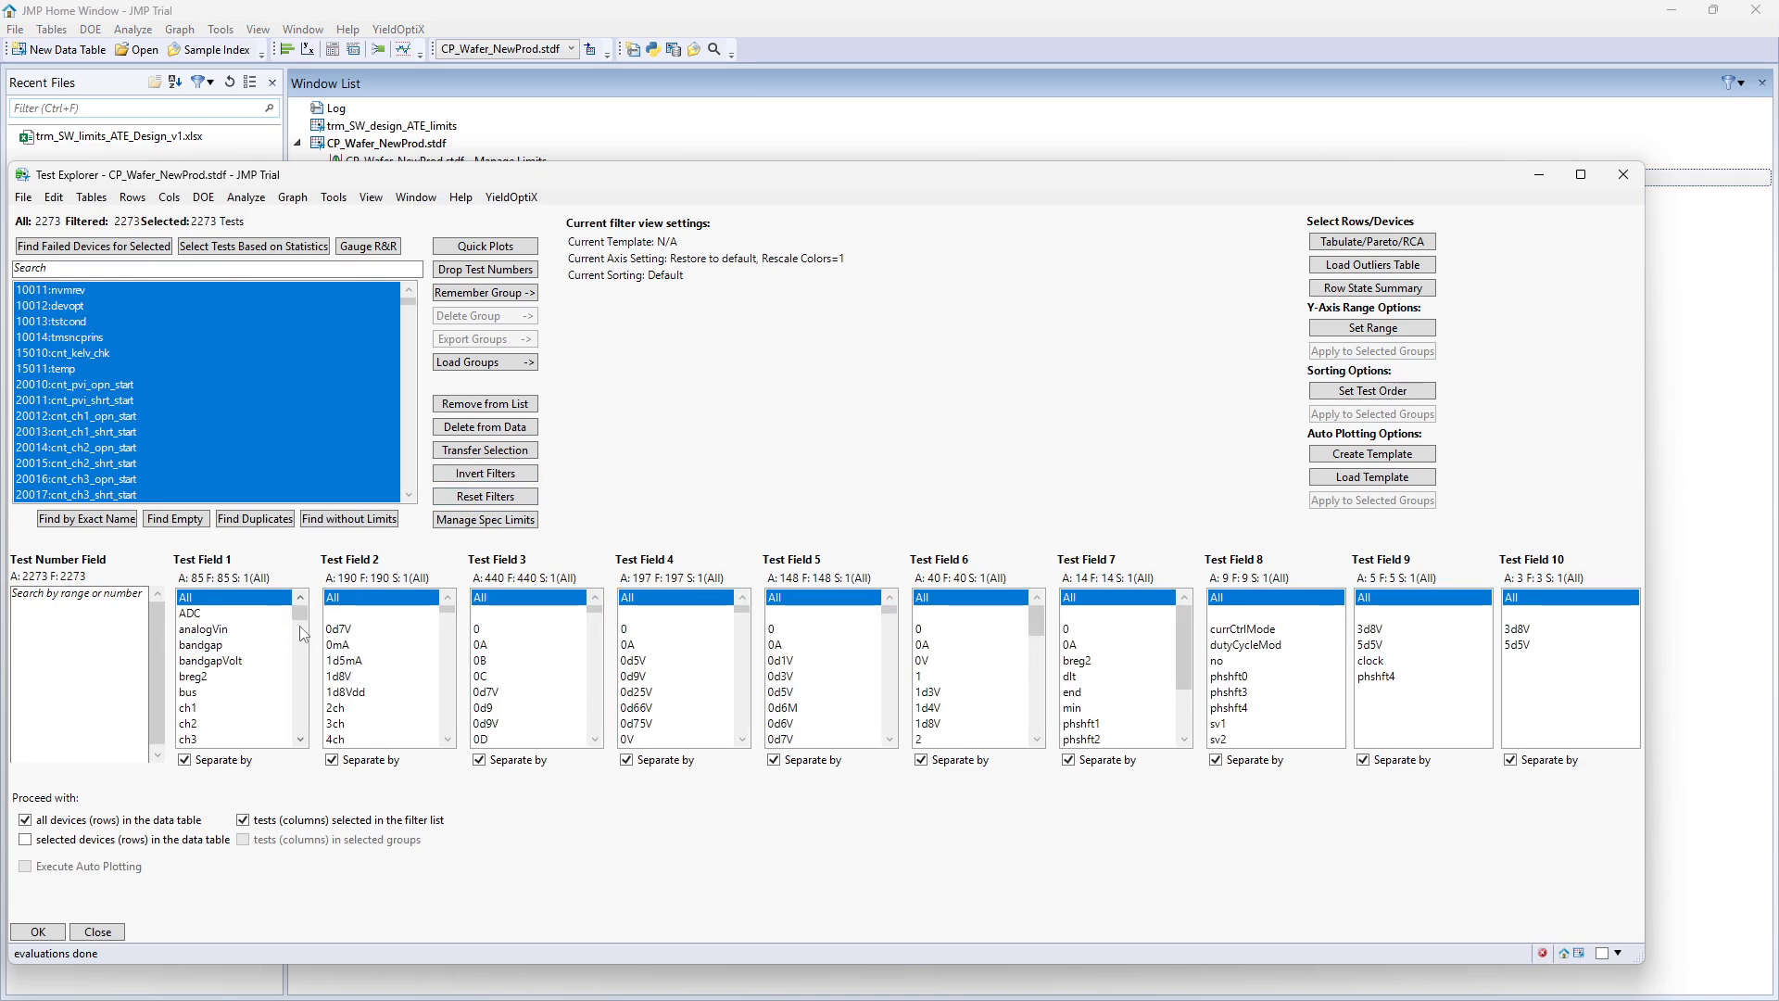
{"action": "left_click_drag", "start_coordinate": [300, 611], "coordinate": [303, 733]}
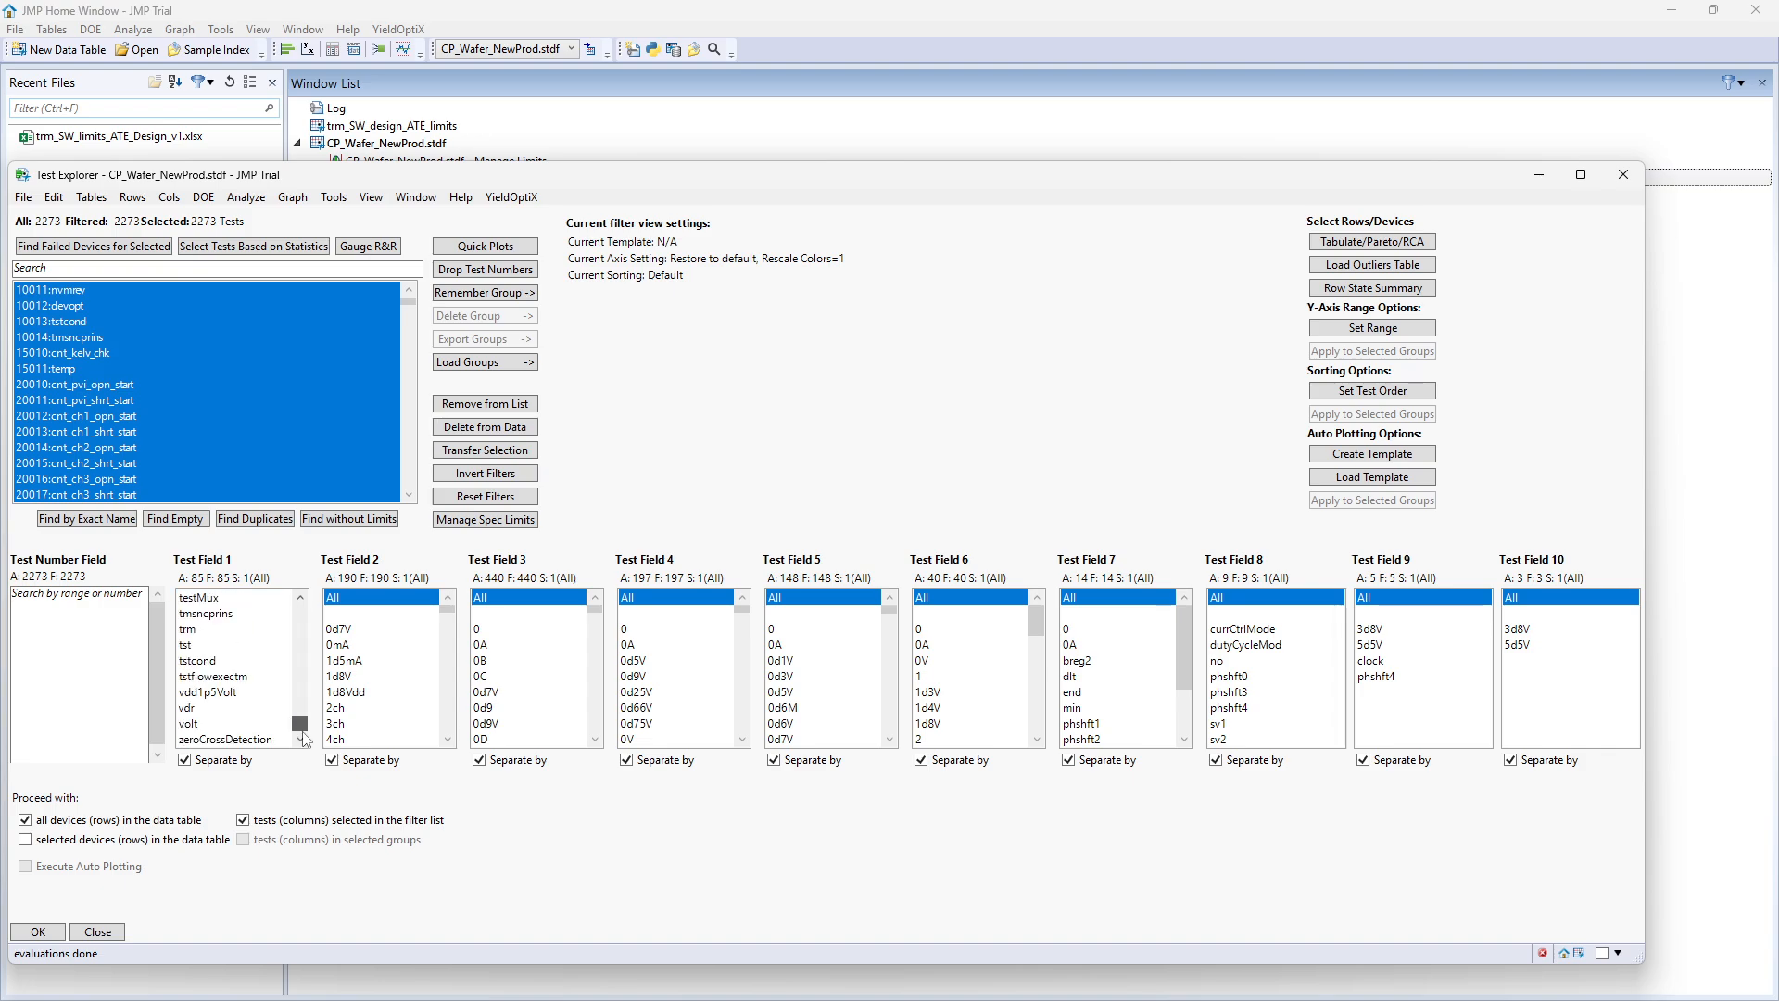
{"action": "left_click", "coordinate": [227, 630]}
{"action": "left_click", "coordinate": [486, 629]}
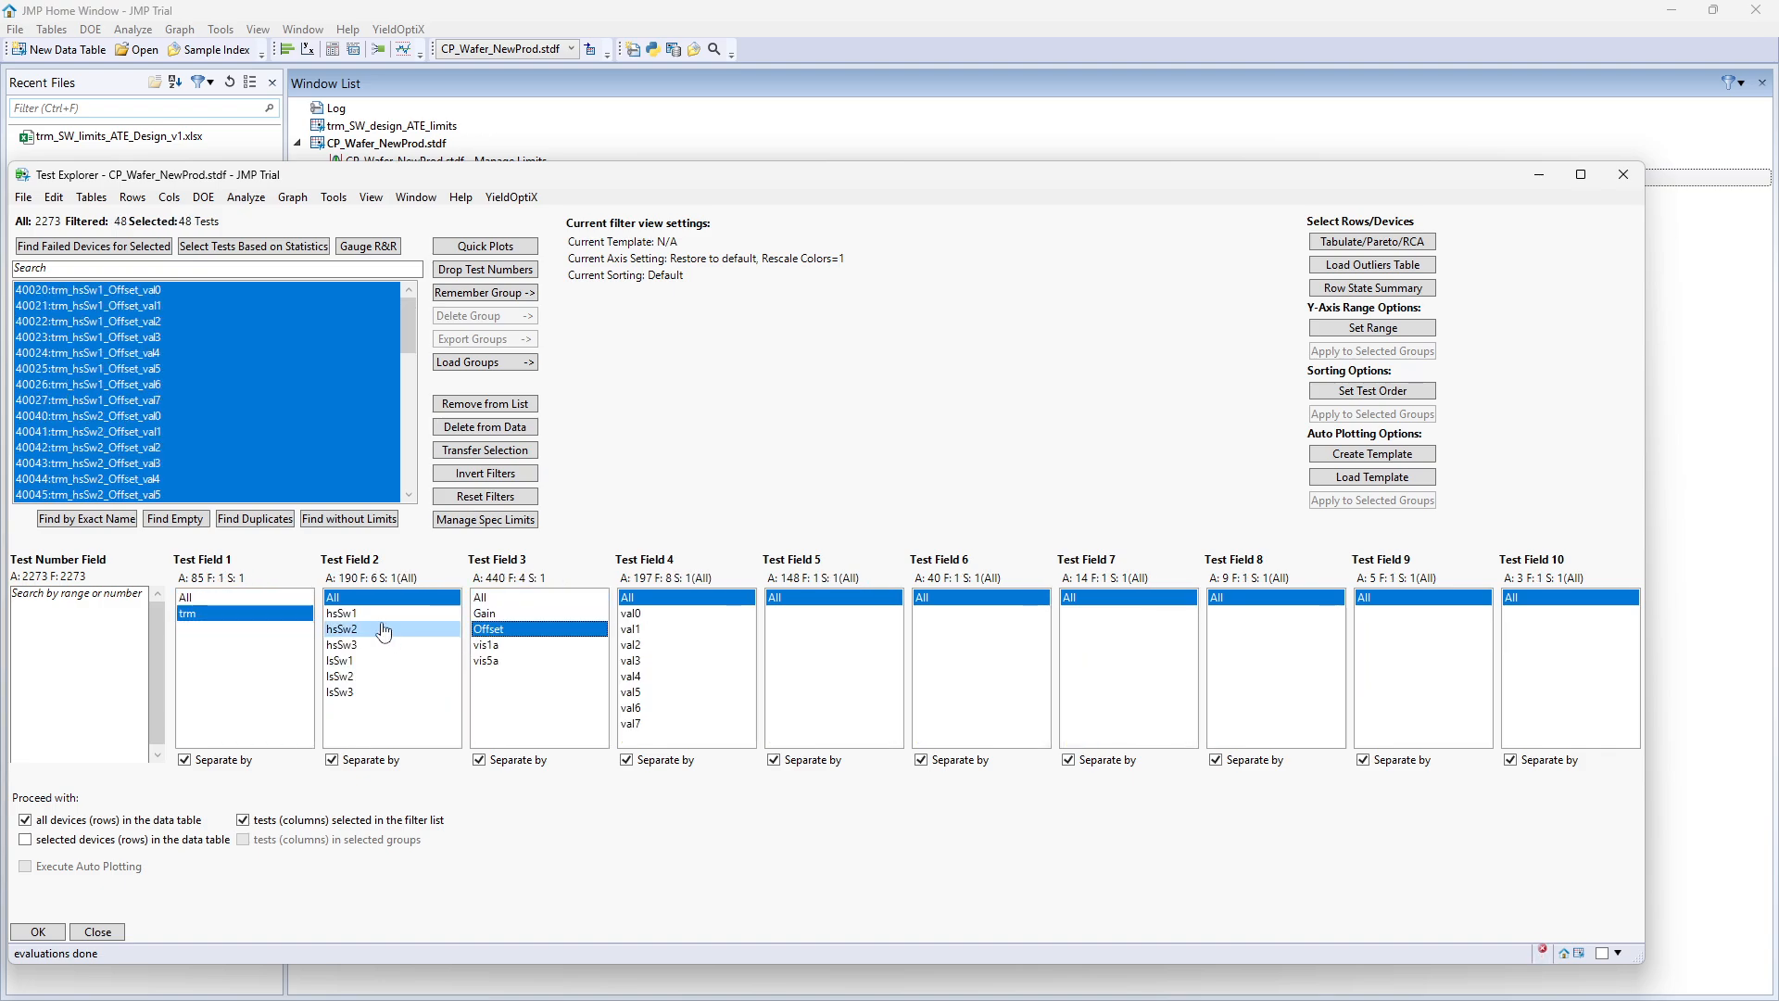
{"action": "left_click_drag", "start_coordinate": [378, 614], "coordinate": [380, 647]}
Generate a parallel box plot of the filtered Offset tests and widen its Y-axis range beyond ±0.08
{"action": "left_click", "coordinate": [487, 252]}
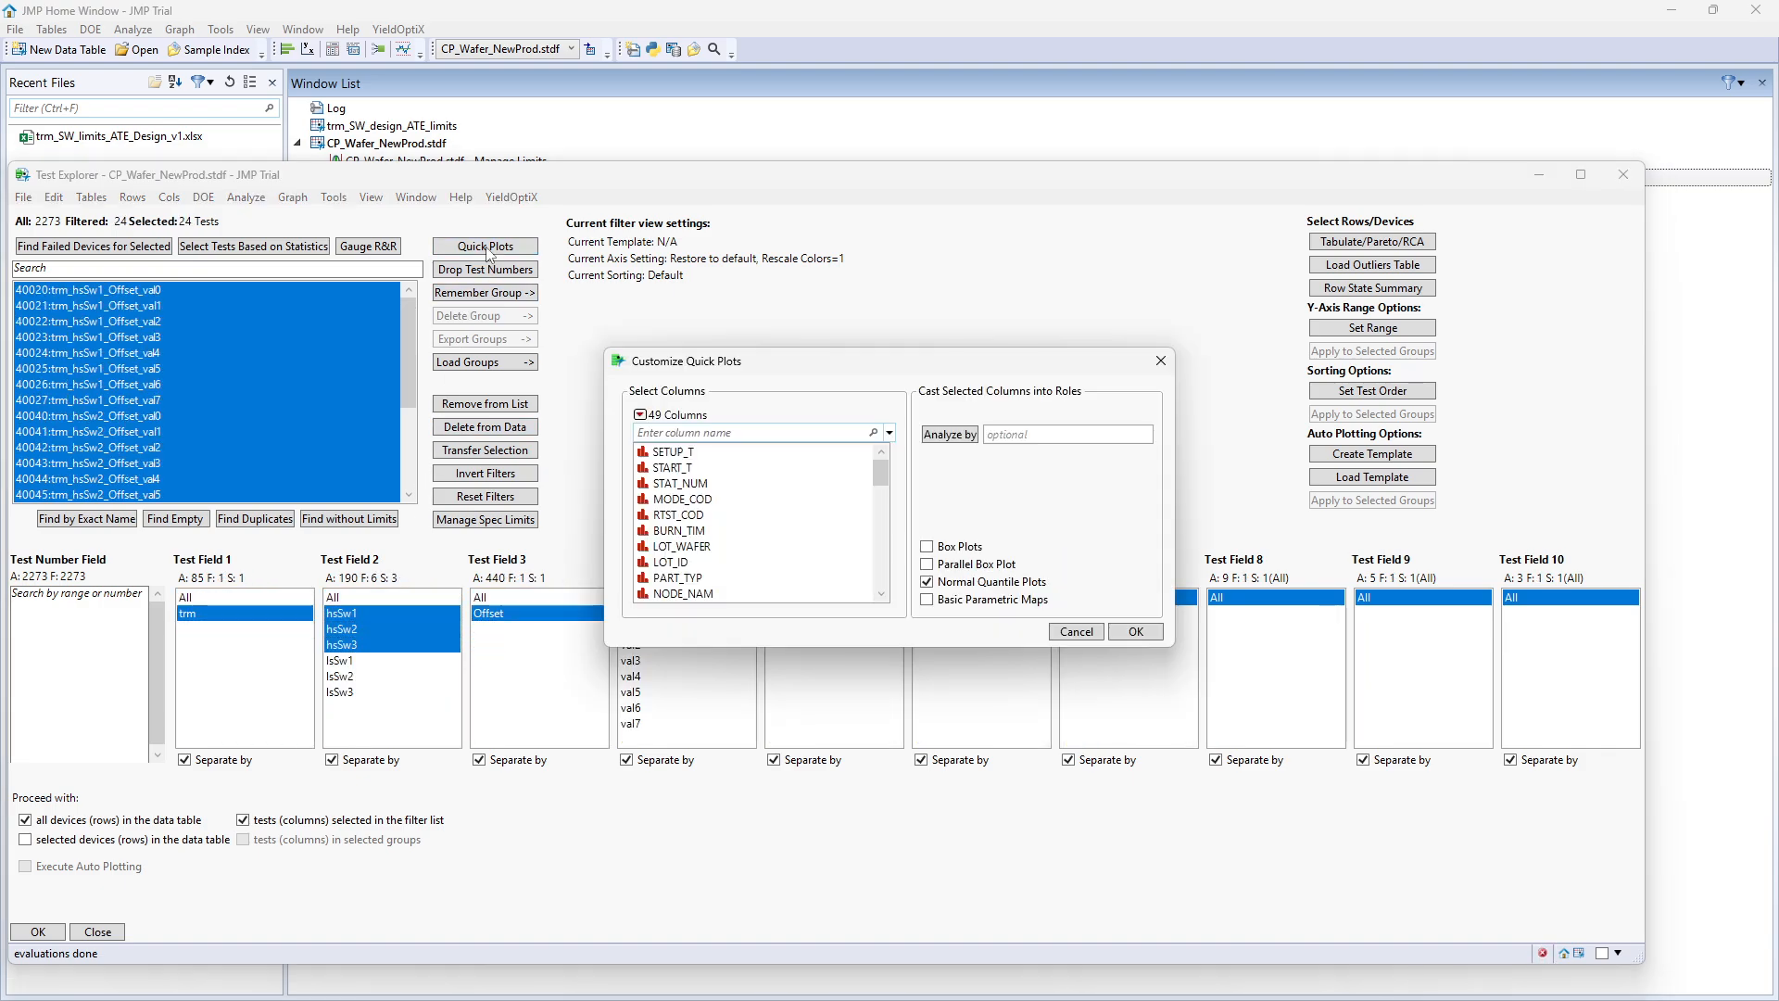
{"action": "left_click", "coordinate": [1001, 566]}
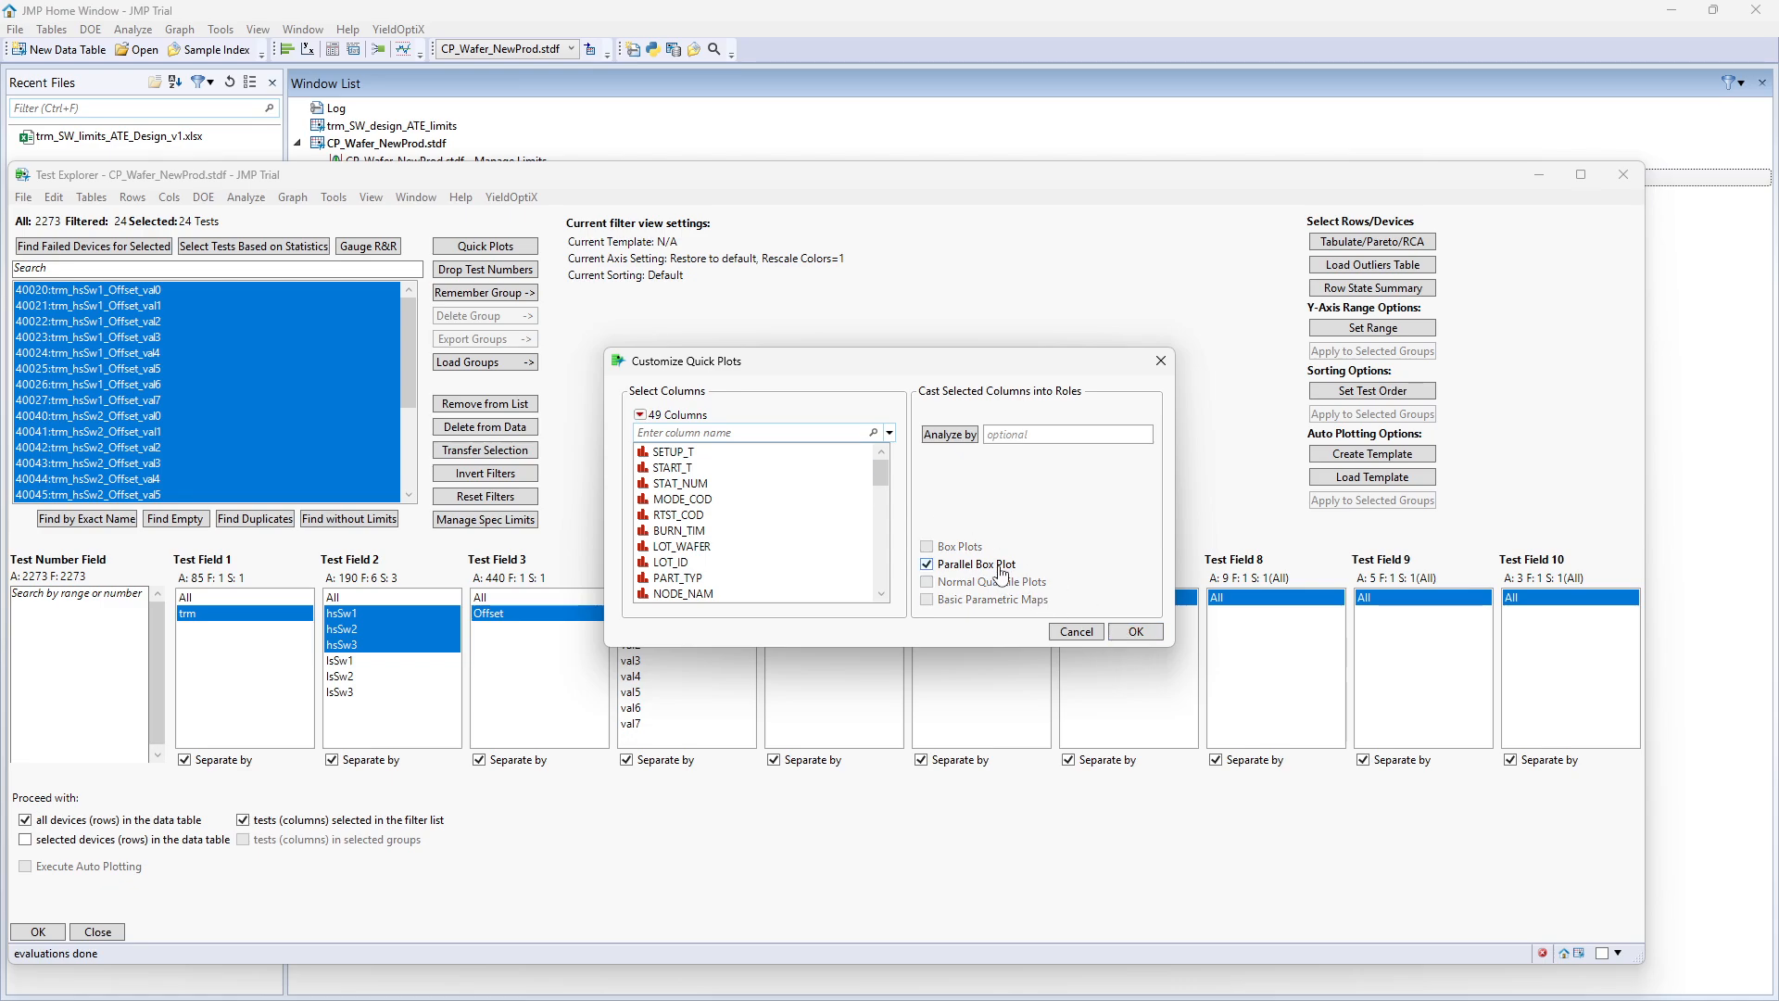
{"action": "left_click", "coordinate": [1125, 636]}
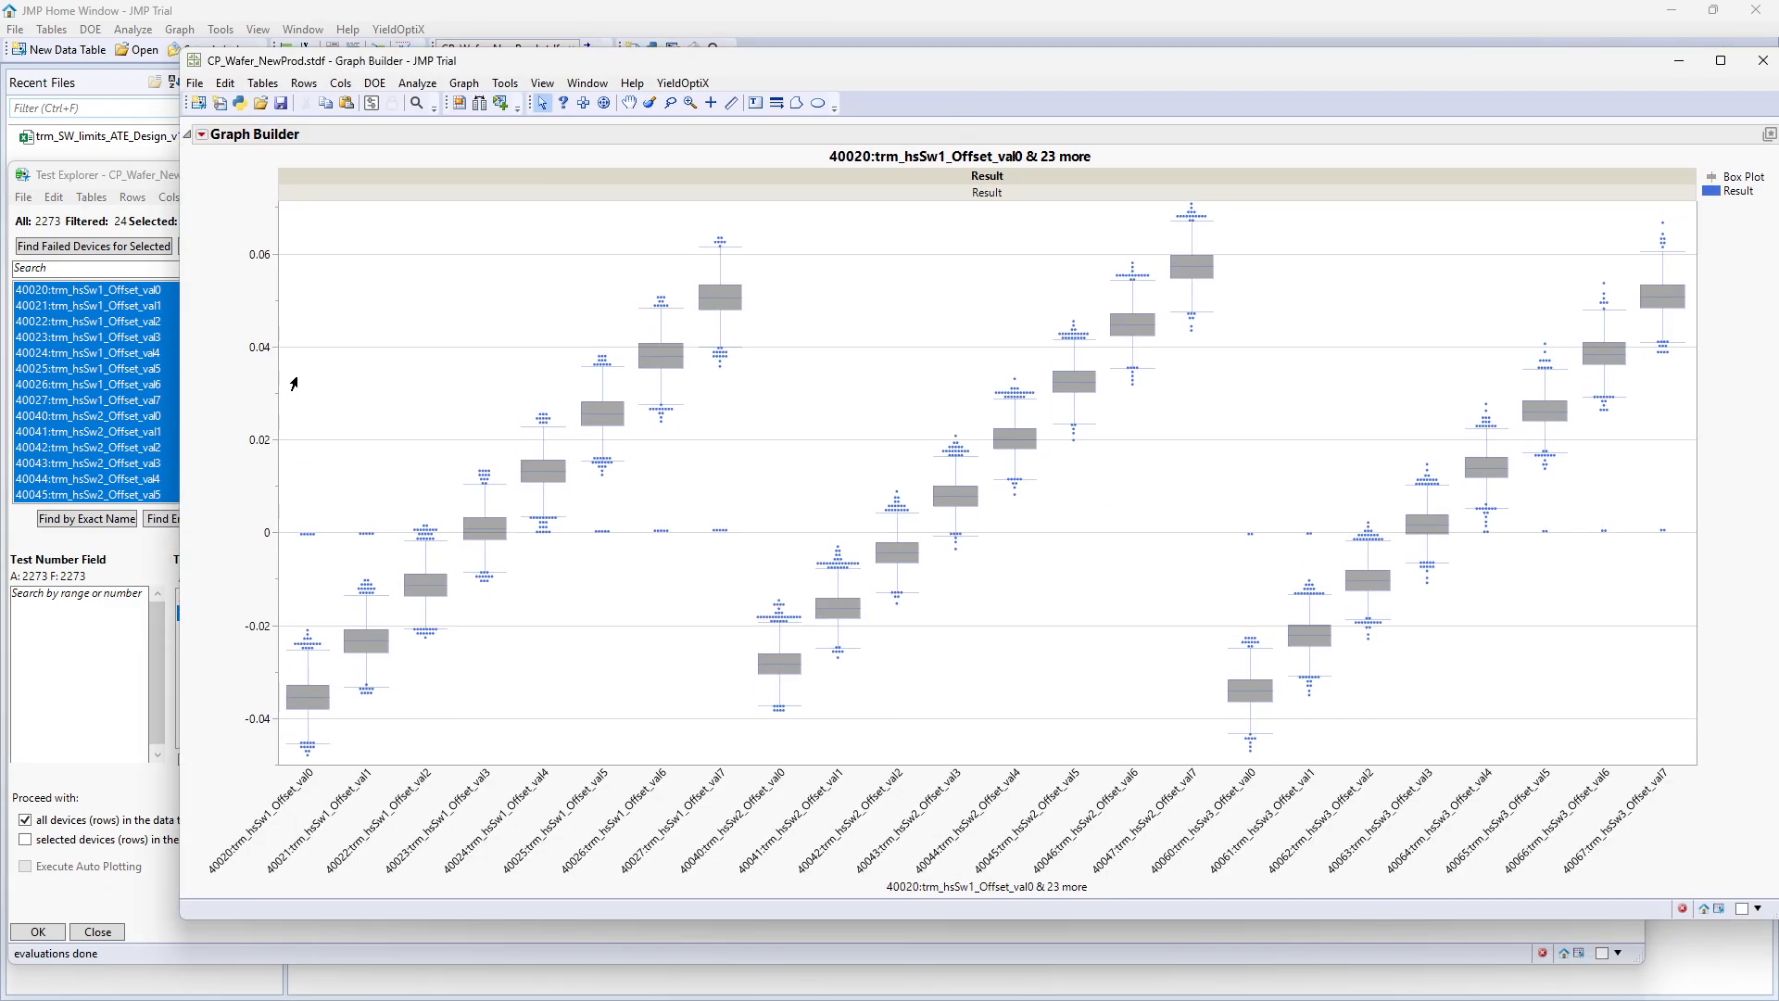
{"action": "left_click_drag", "start_coordinate": [259, 245], "coordinate": [250, 331]}
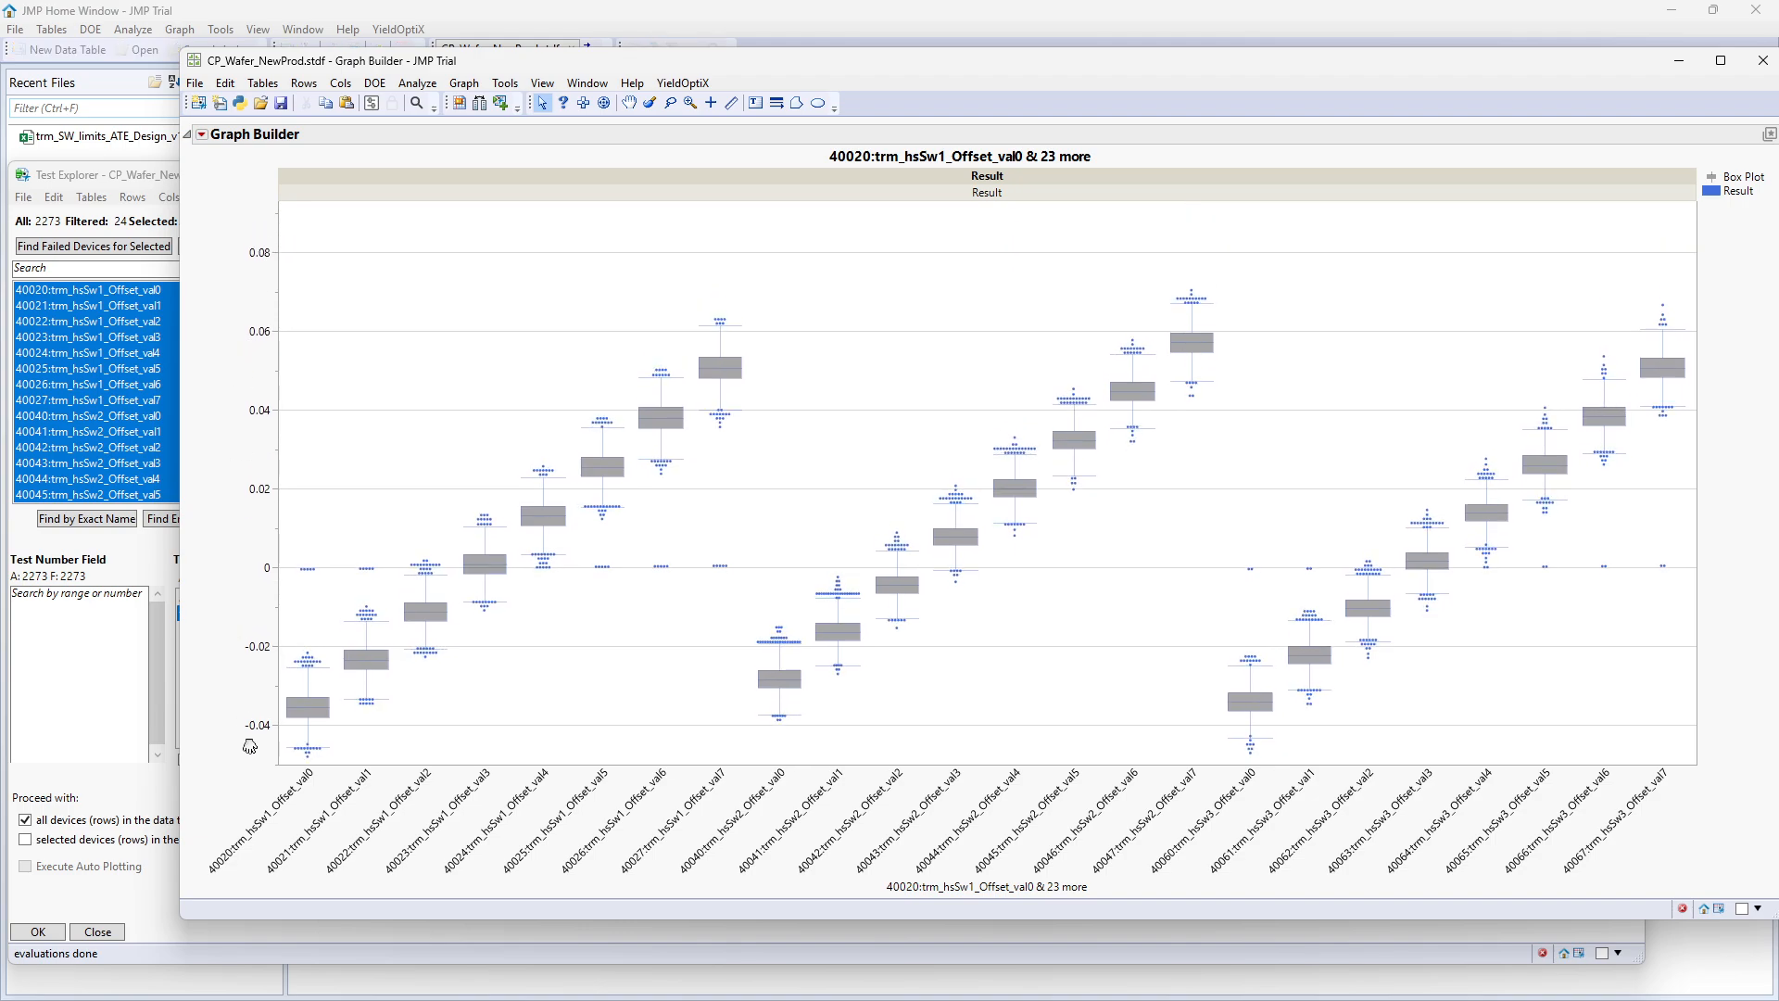
{"action": "left_click_drag", "start_coordinate": [250, 746], "coordinate": [254, 595]}
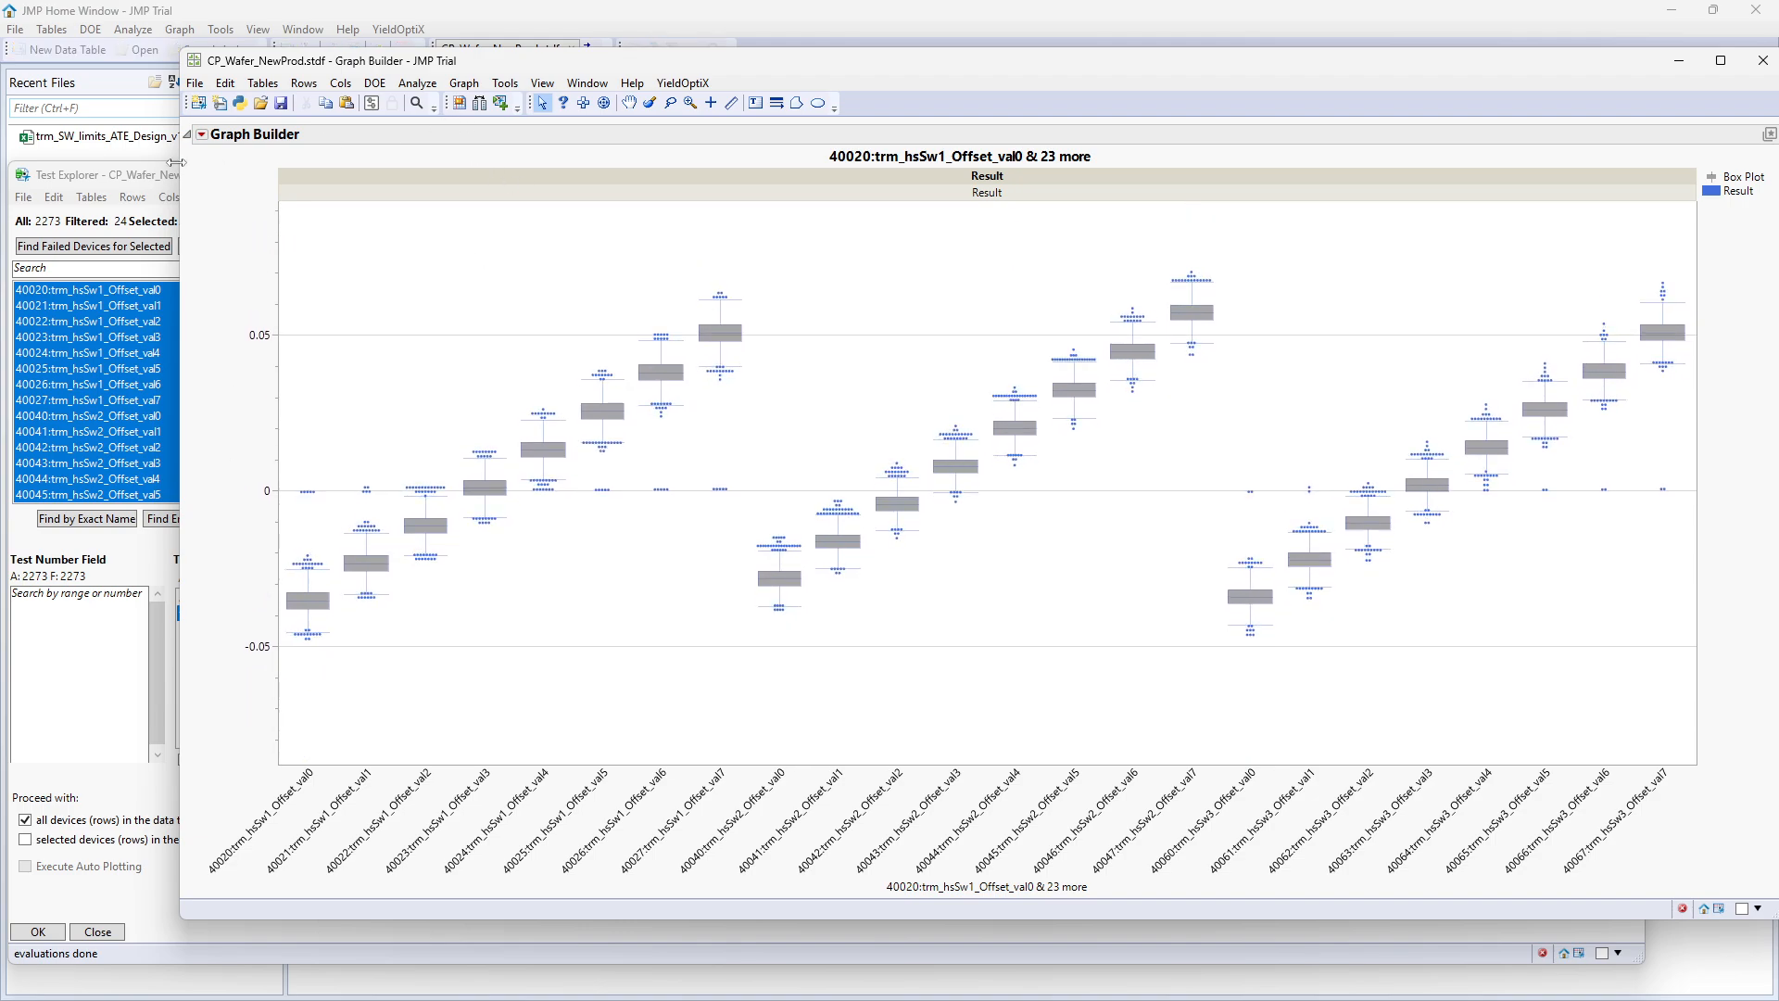
Load the Offset tests' spec limits from the trm_SW_design_ATE_limits table, save them to column properties, and view them on the box plot
{"action": "left_click", "coordinate": [156, 182]}
{"action": "left_click", "coordinate": [478, 525]}
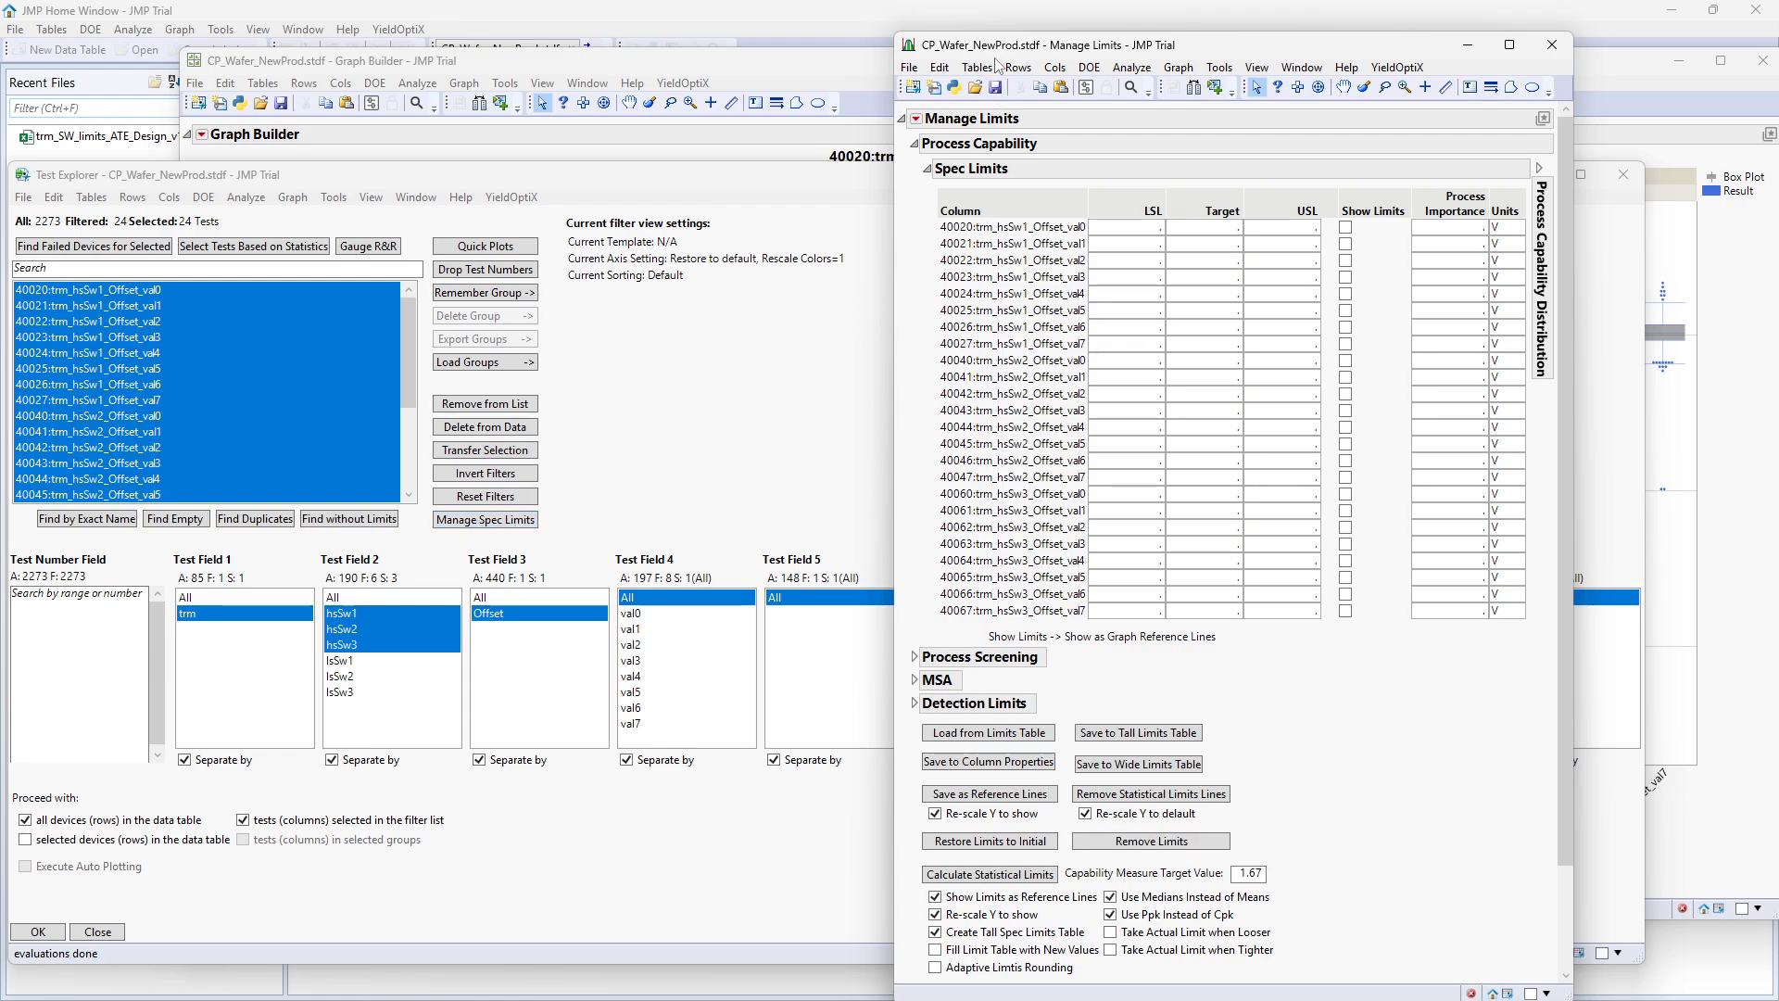
{"action": "left_click_drag", "start_coordinate": [999, 48], "coordinate": [230, 35]}
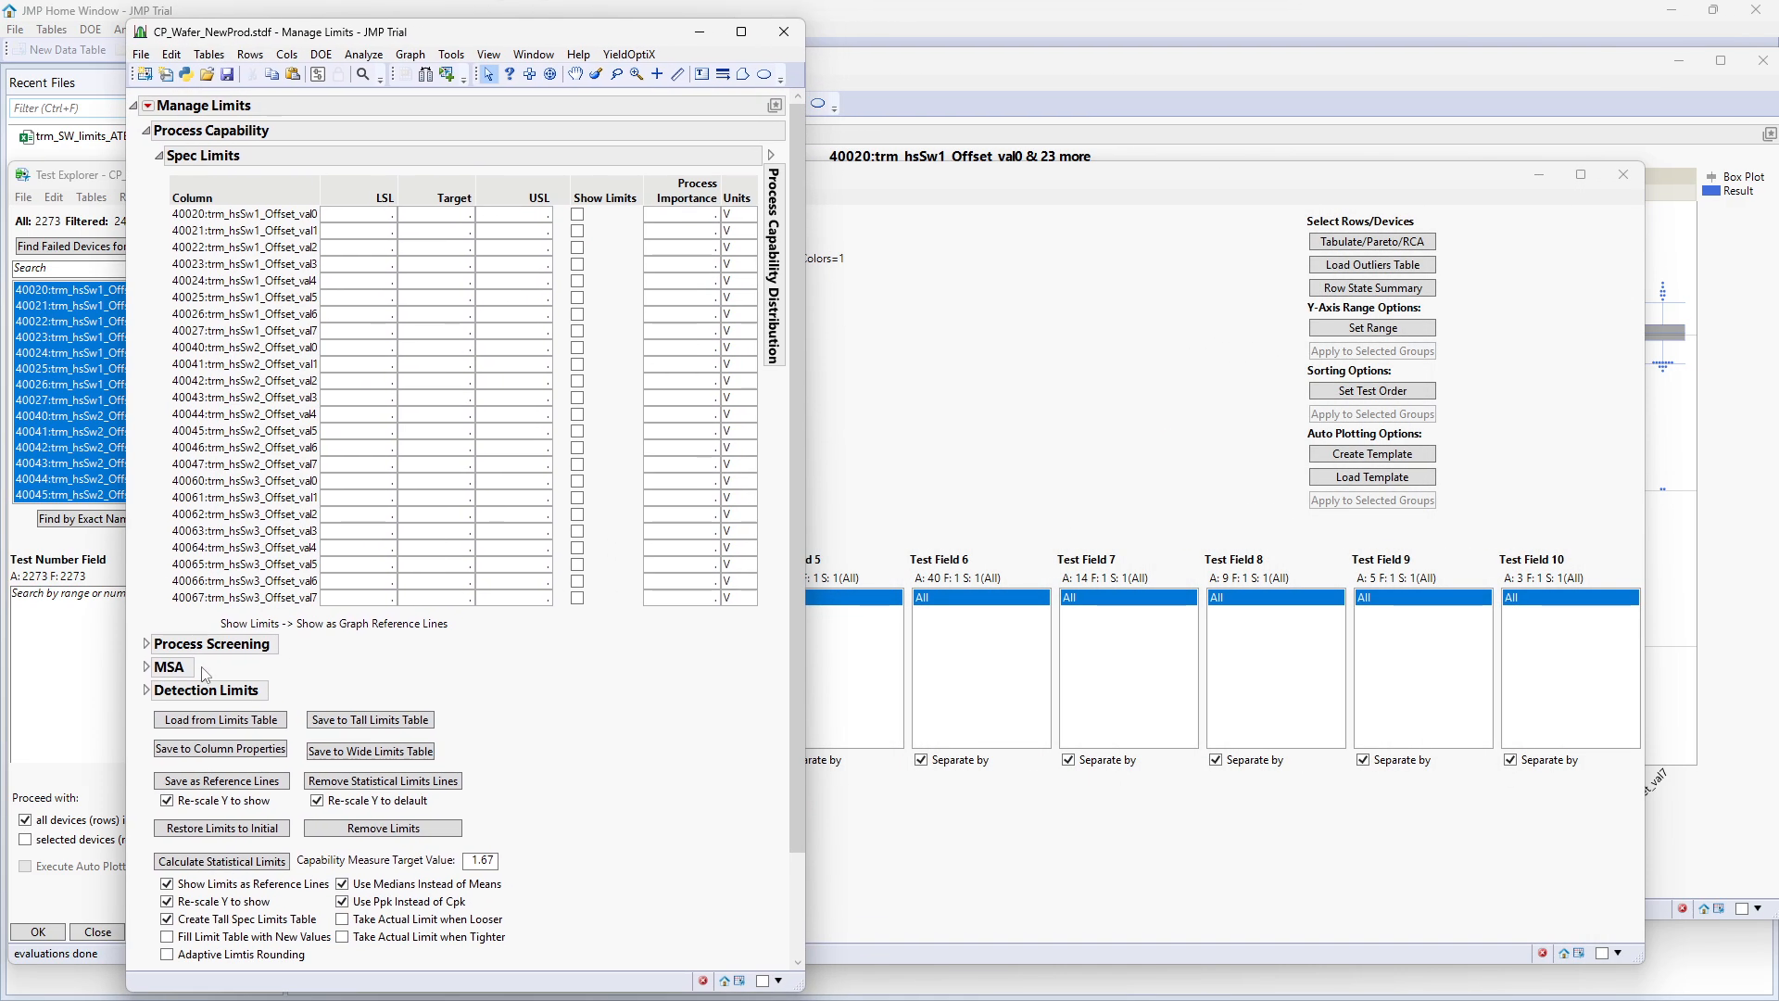
{"action": "left_click", "coordinate": [220, 720]}
{"action": "left_click", "coordinate": [823, 490]}
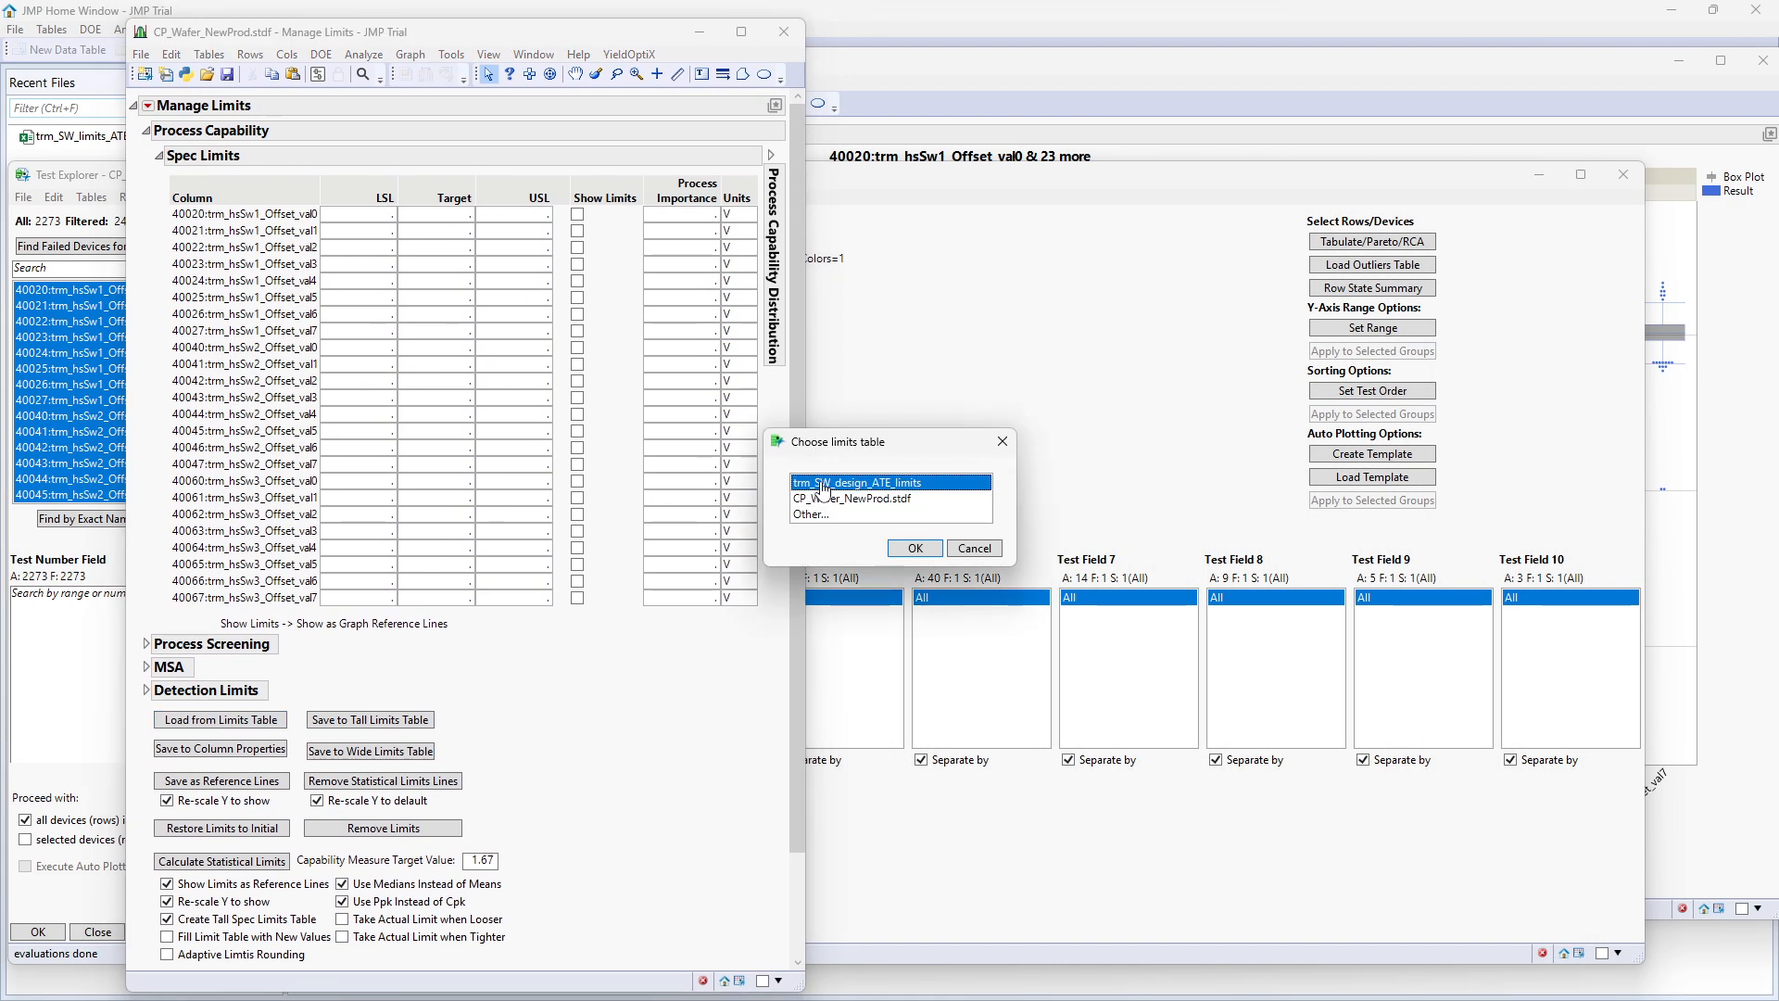
{"action": "left_click", "coordinate": [915, 548]}
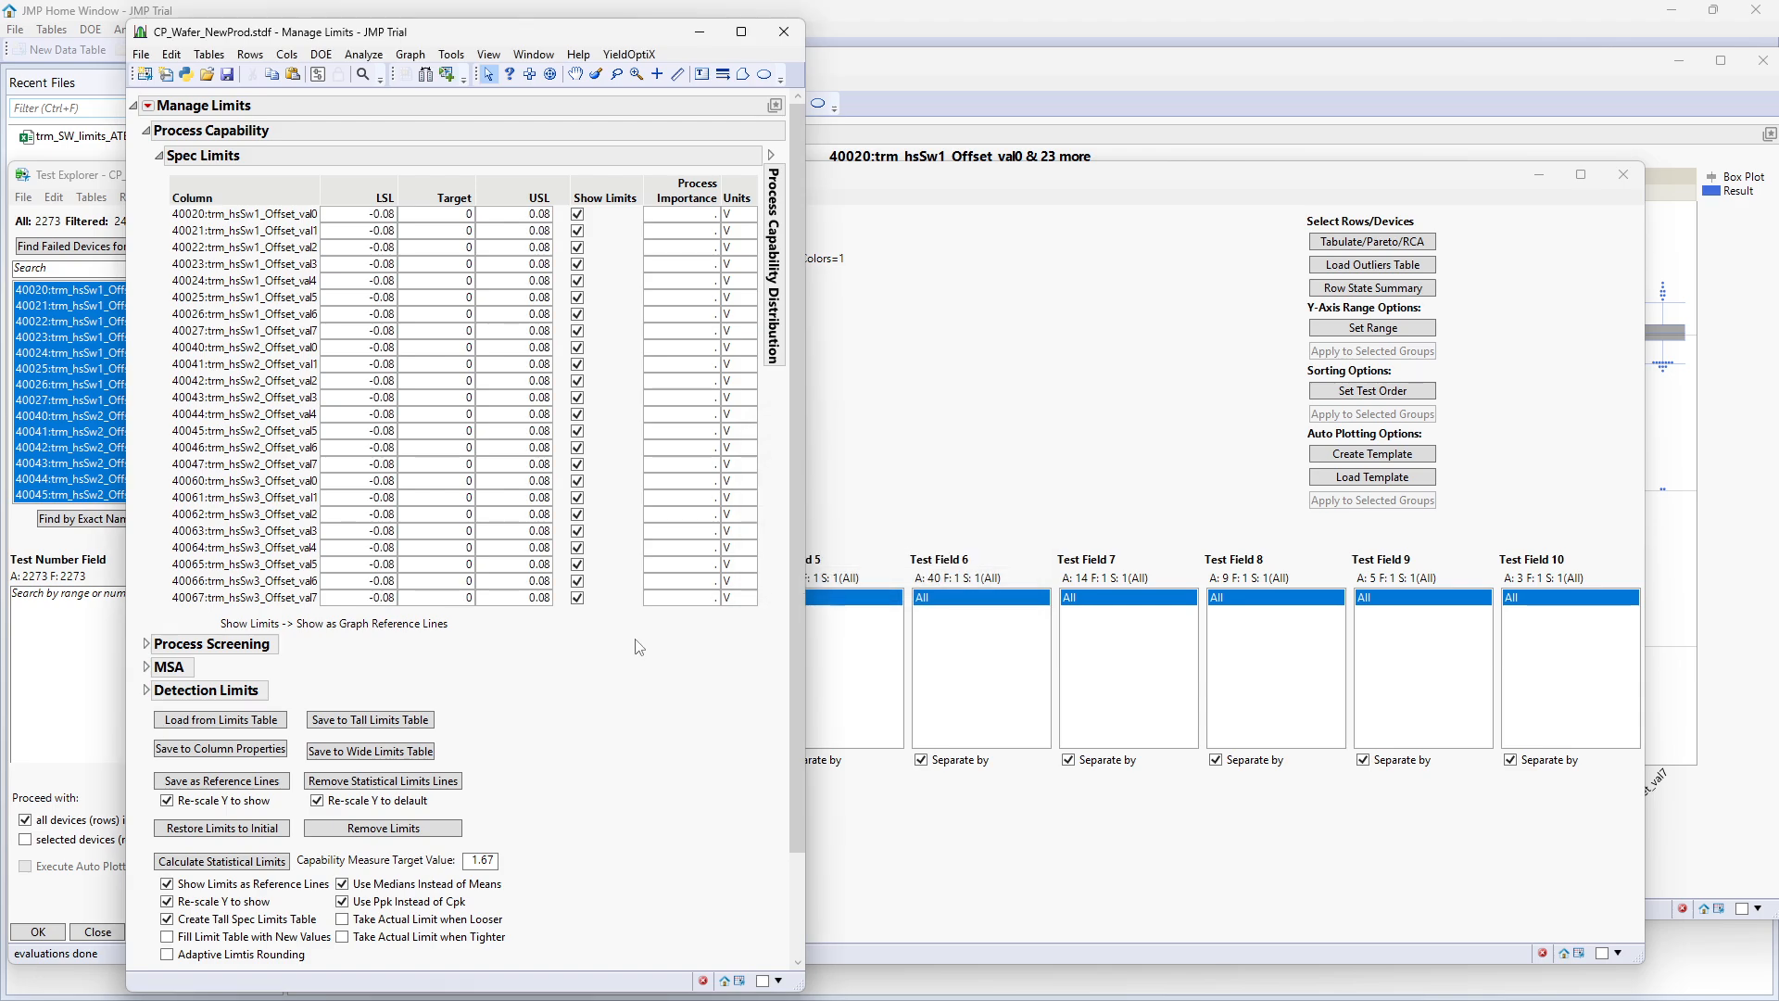
{"action": "left_click", "coordinate": [261, 749]}
{"action": "left_click", "coordinate": [1019, 81]}
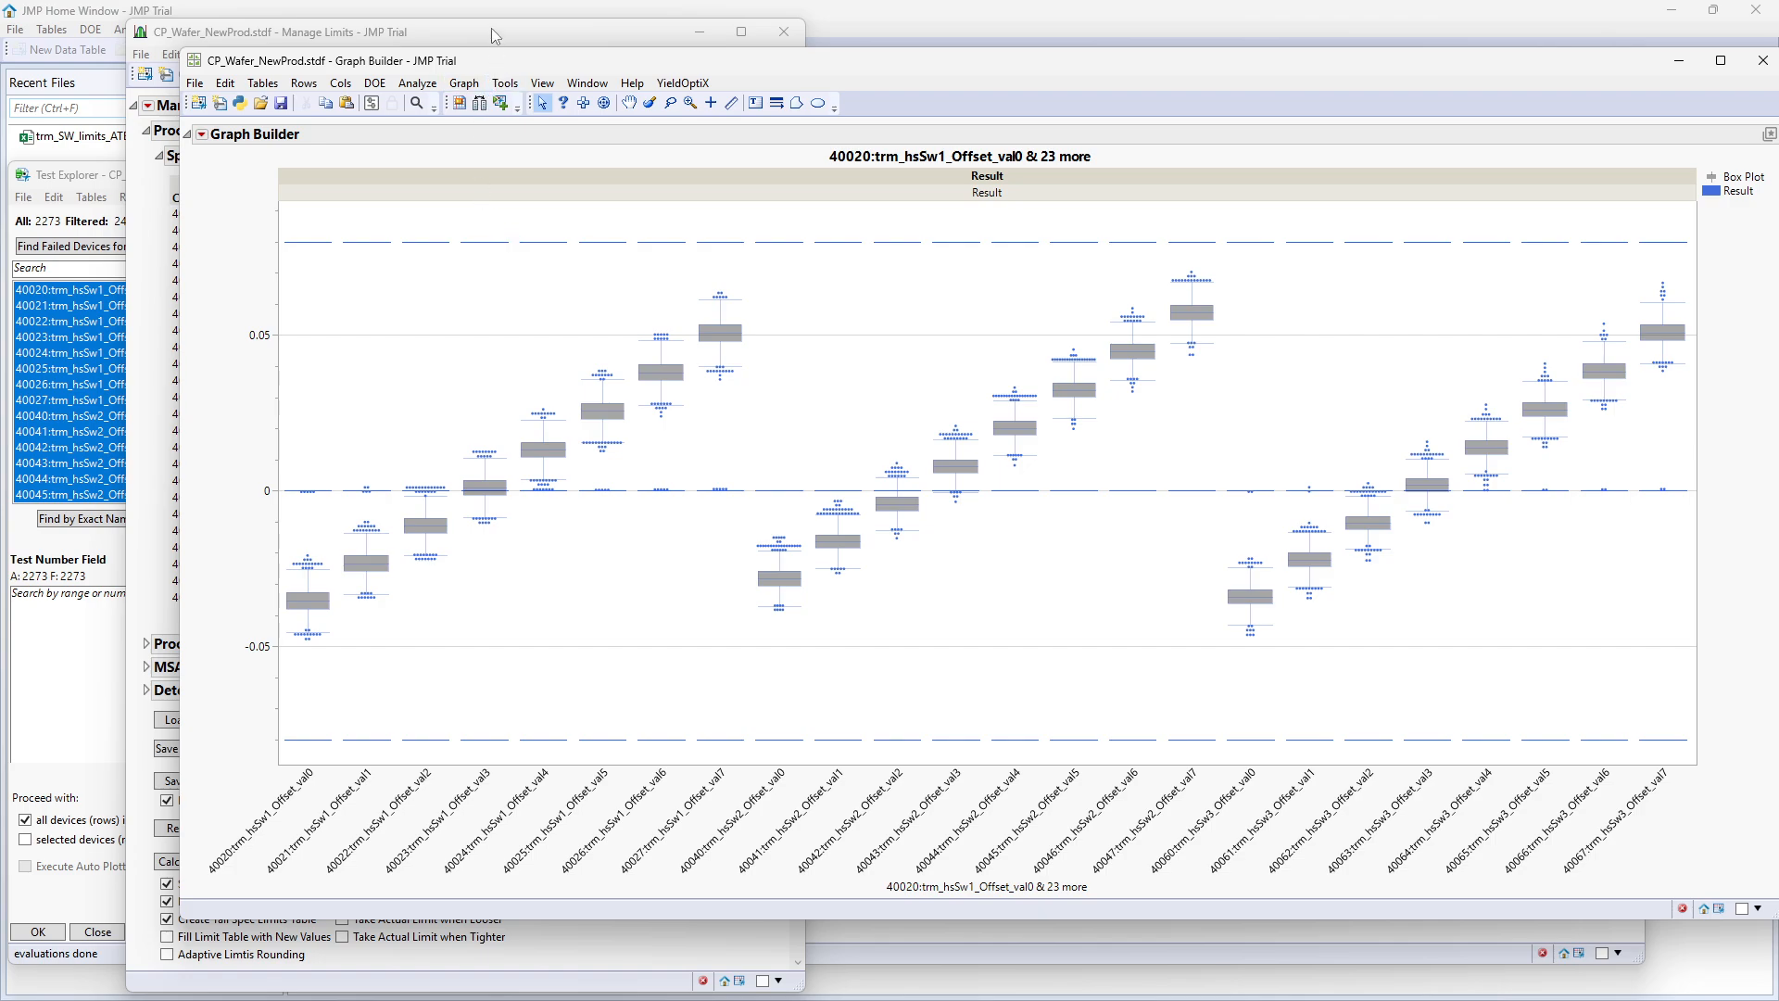
Open the statistical summary of the Offset tests, sort it by ascending Ppk, review the capability, and close it
{"action": "left_click", "coordinate": [102, 175]}
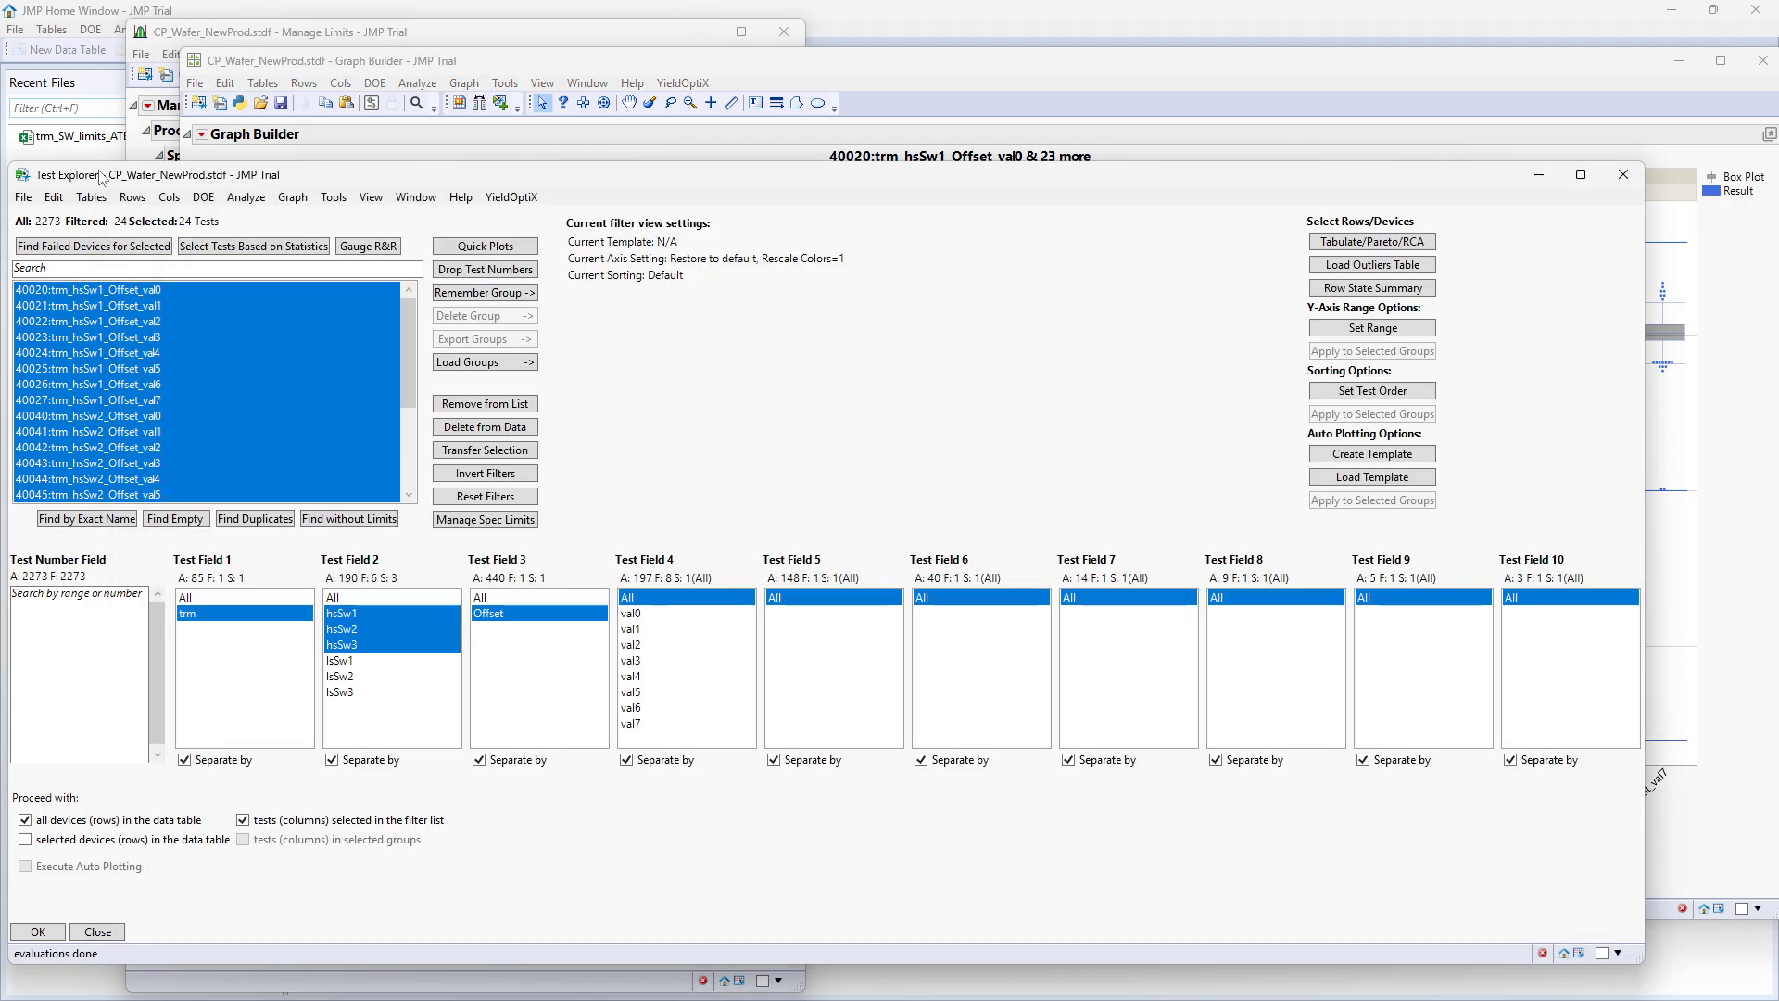
{"action": "left_click", "coordinate": [224, 246]}
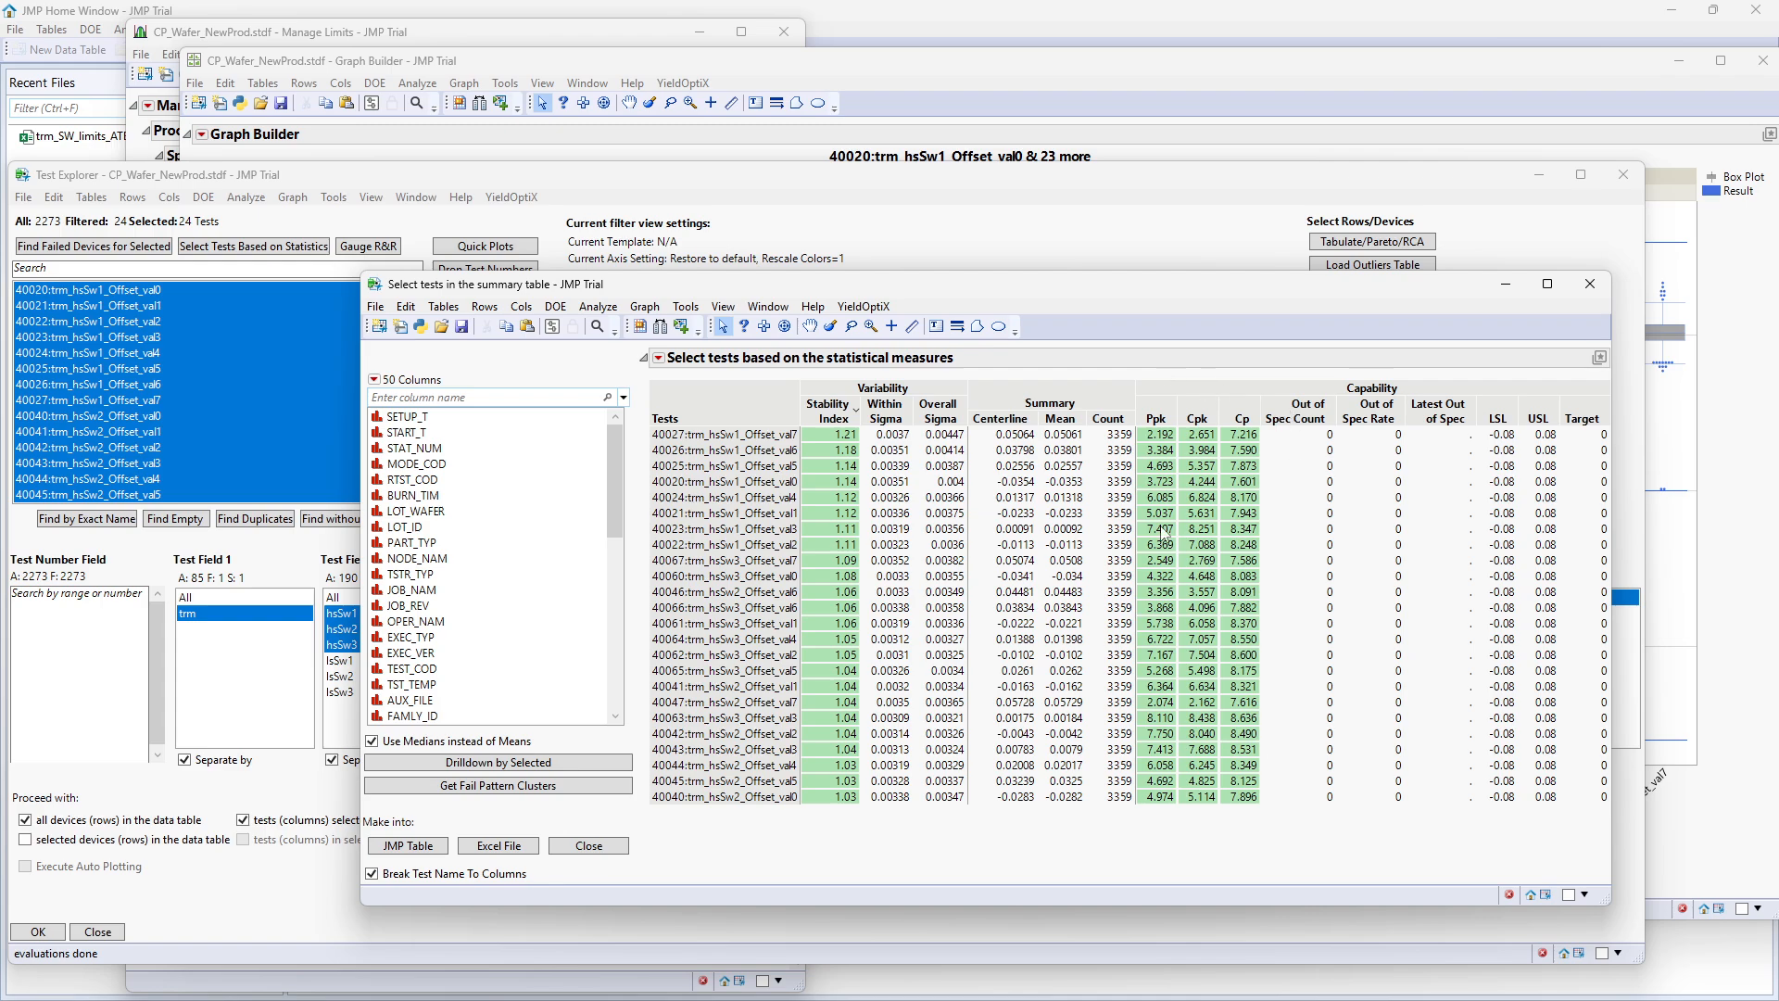
{"action": "left_click", "coordinate": [1151, 418]}
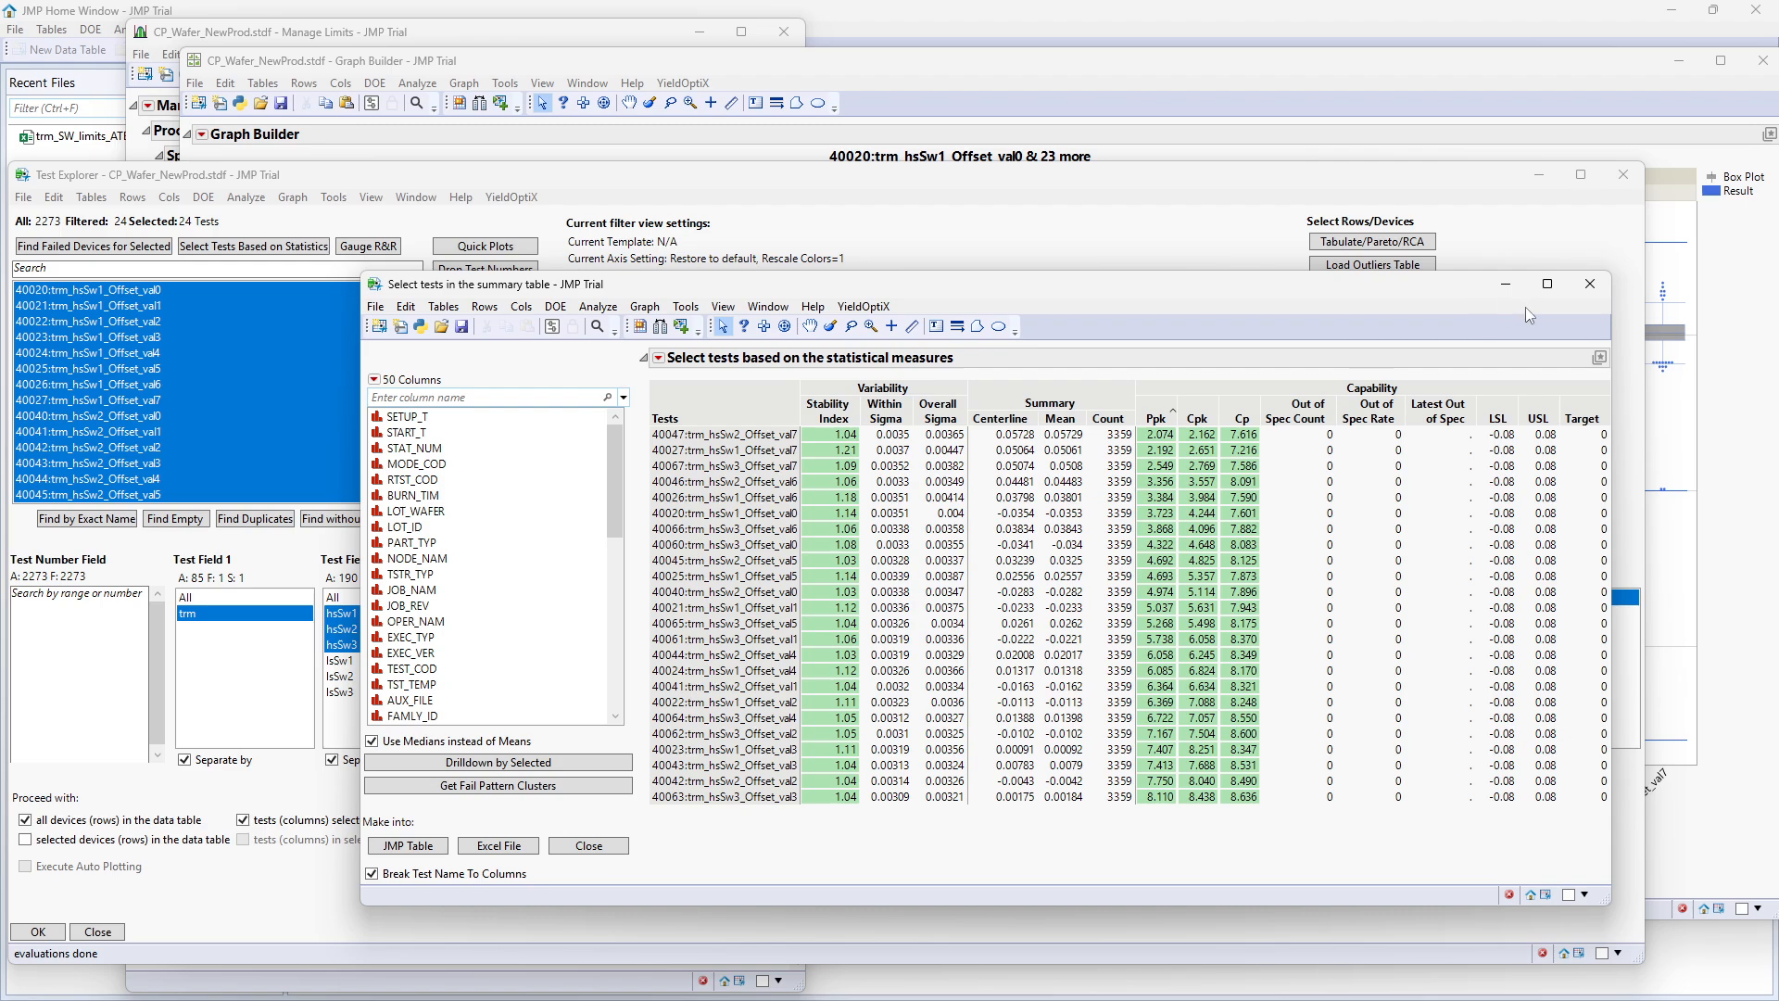
{"action": "left_click", "coordinate": [1590, 283]}
Select the outliers near 0 for hsSw1_Offset_val7 on the box plot, and those for hsSw3_Offset_val0, to compare the affected tests
{"action": "left_click", "coordinate": [1159, 102]}
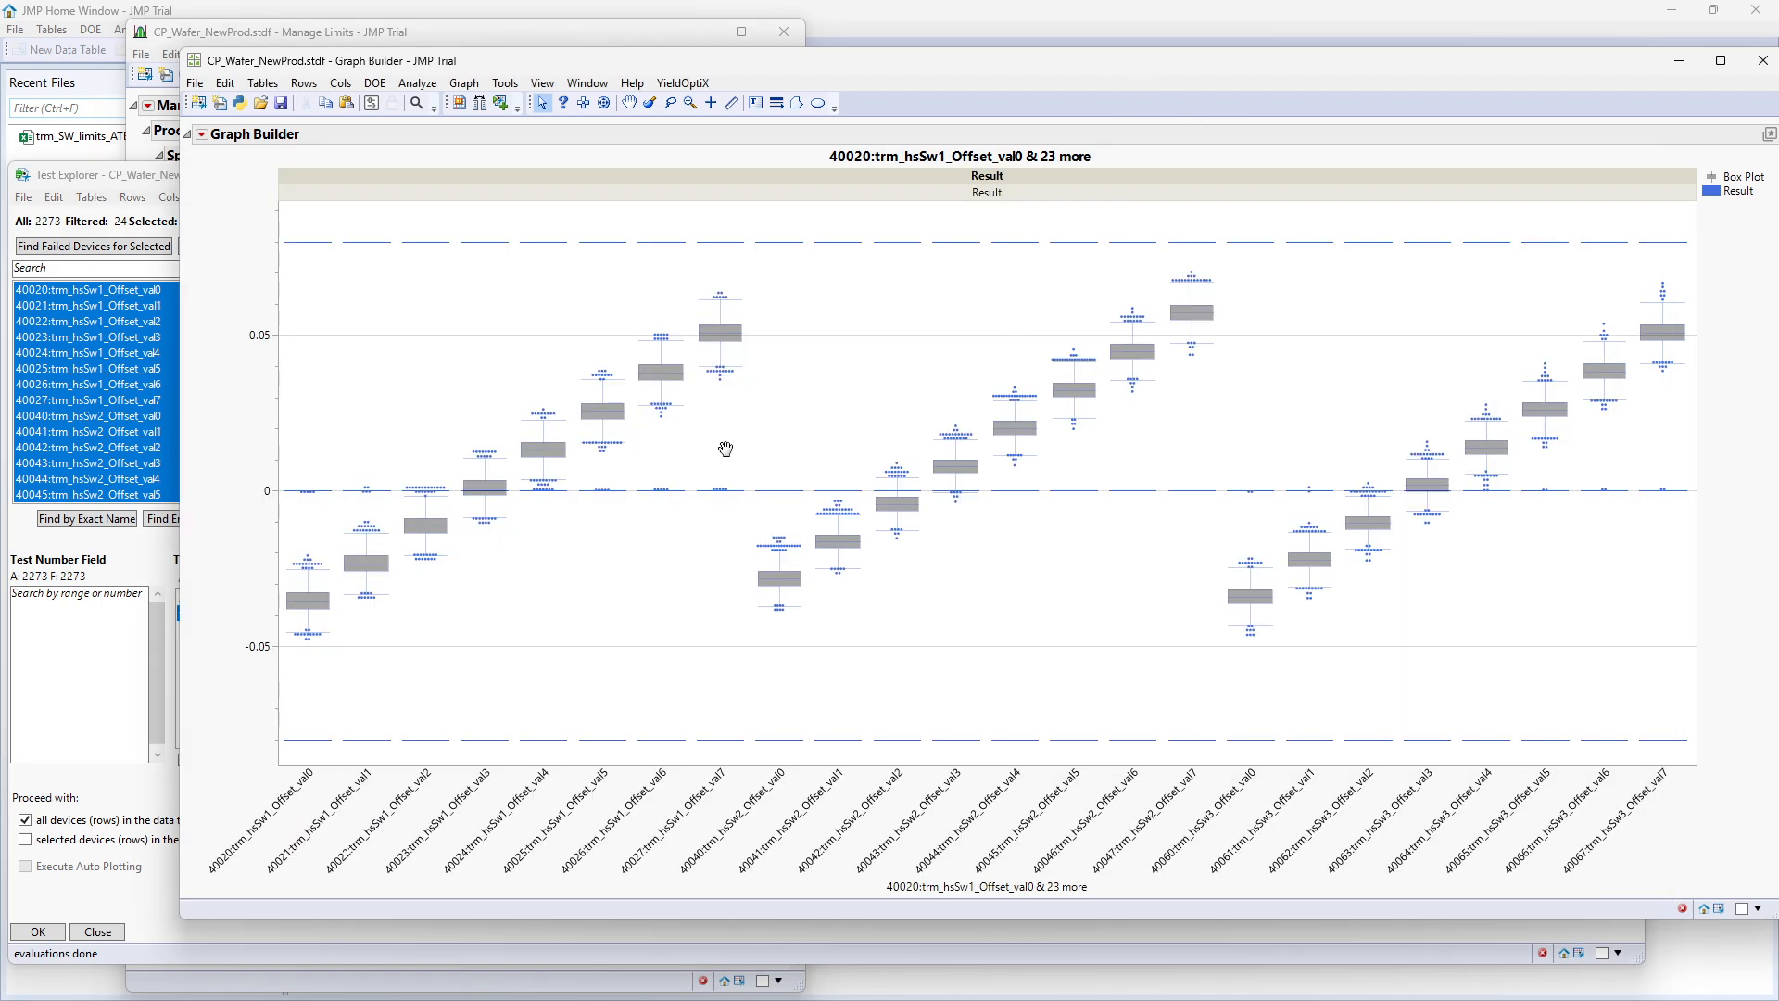
{"action": "left_click_drag", "start_coordinate": [738, 466], "coordinate": [693, 516]}
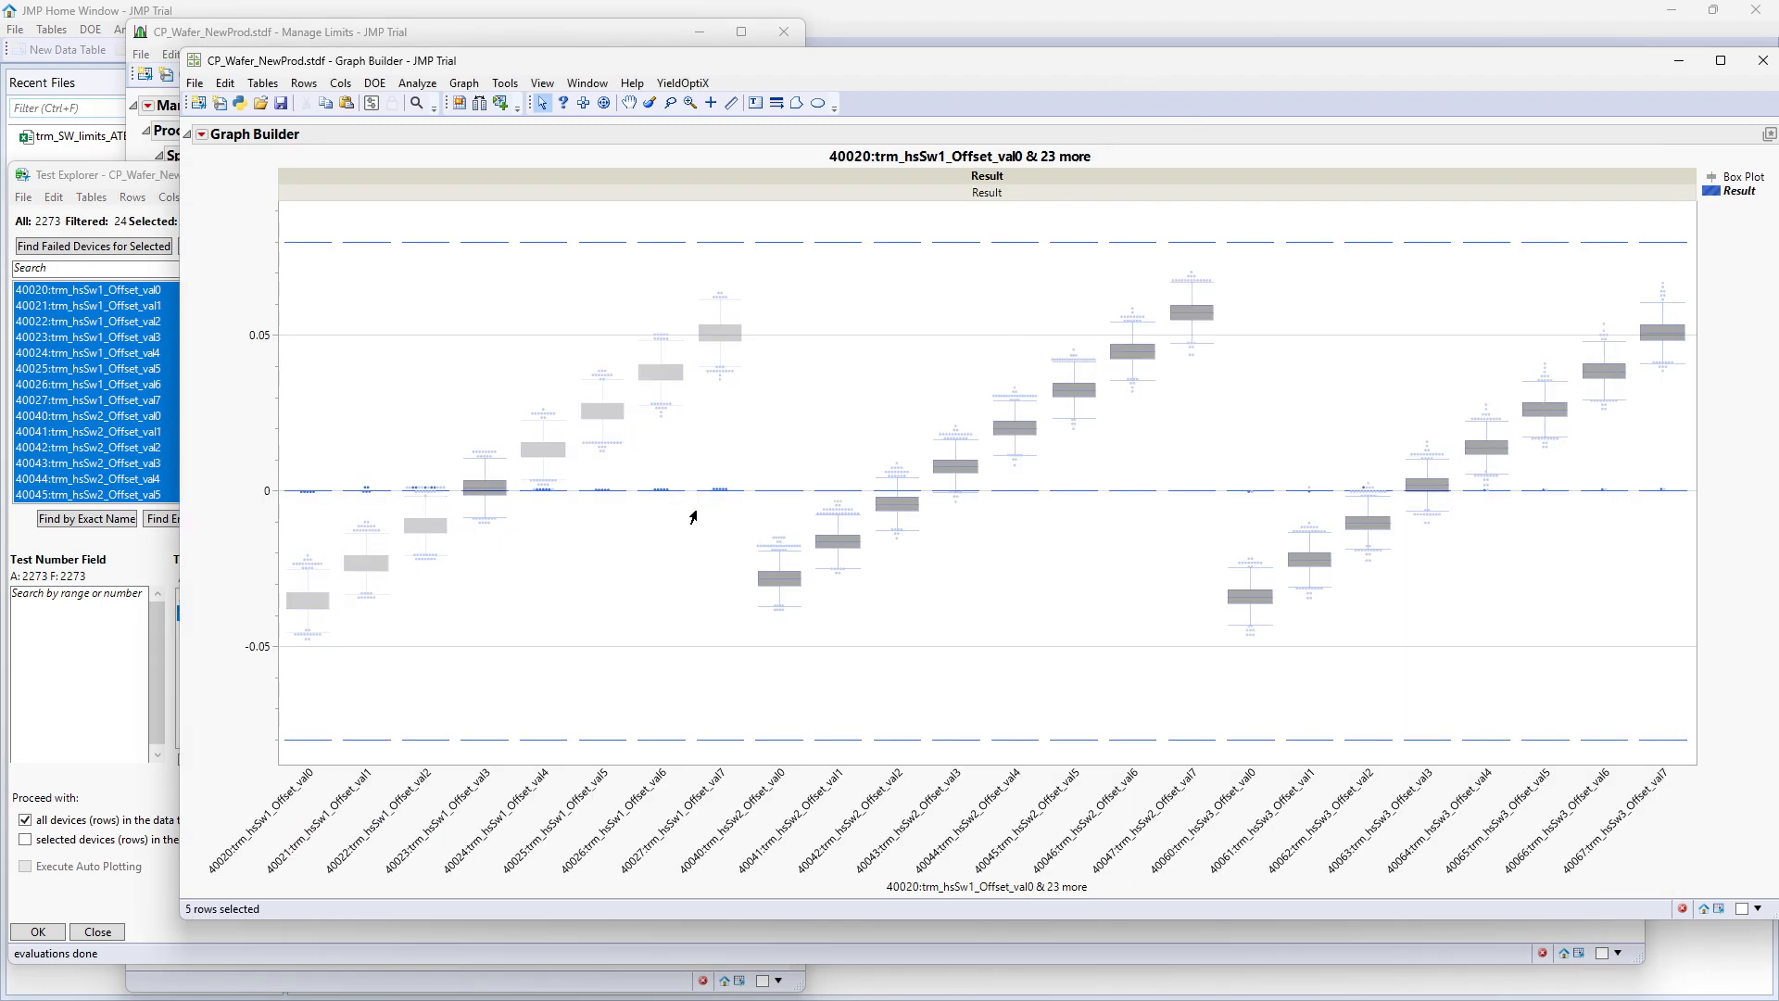
{"action": "left_click_drag", "start_coordinate": [1243, 485], "coordinate": [1267, 520]}
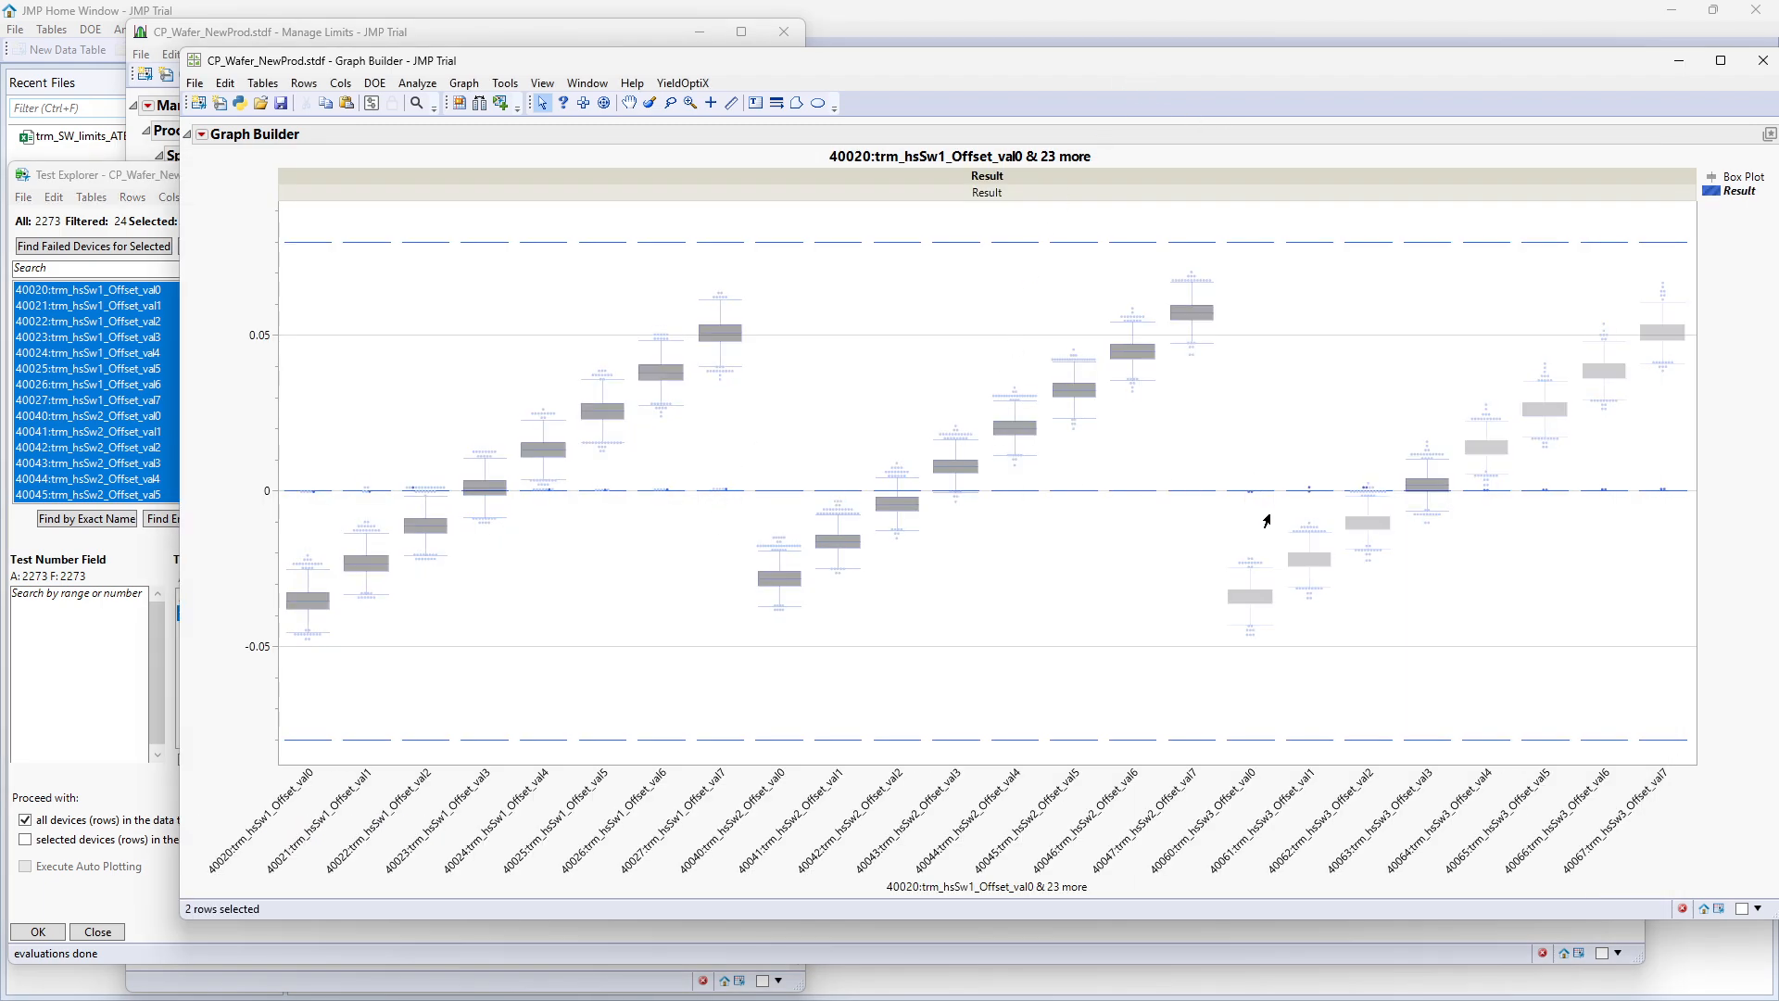
Increase the box plot's marker size, highlight the hsSw1_Offset_val7 outliers near 0 again, and clear the selection
{"action": "right_click", "coordinate": [1297, 429]}
{"action": "mouse_move", "coordinate": [1334, 516]}
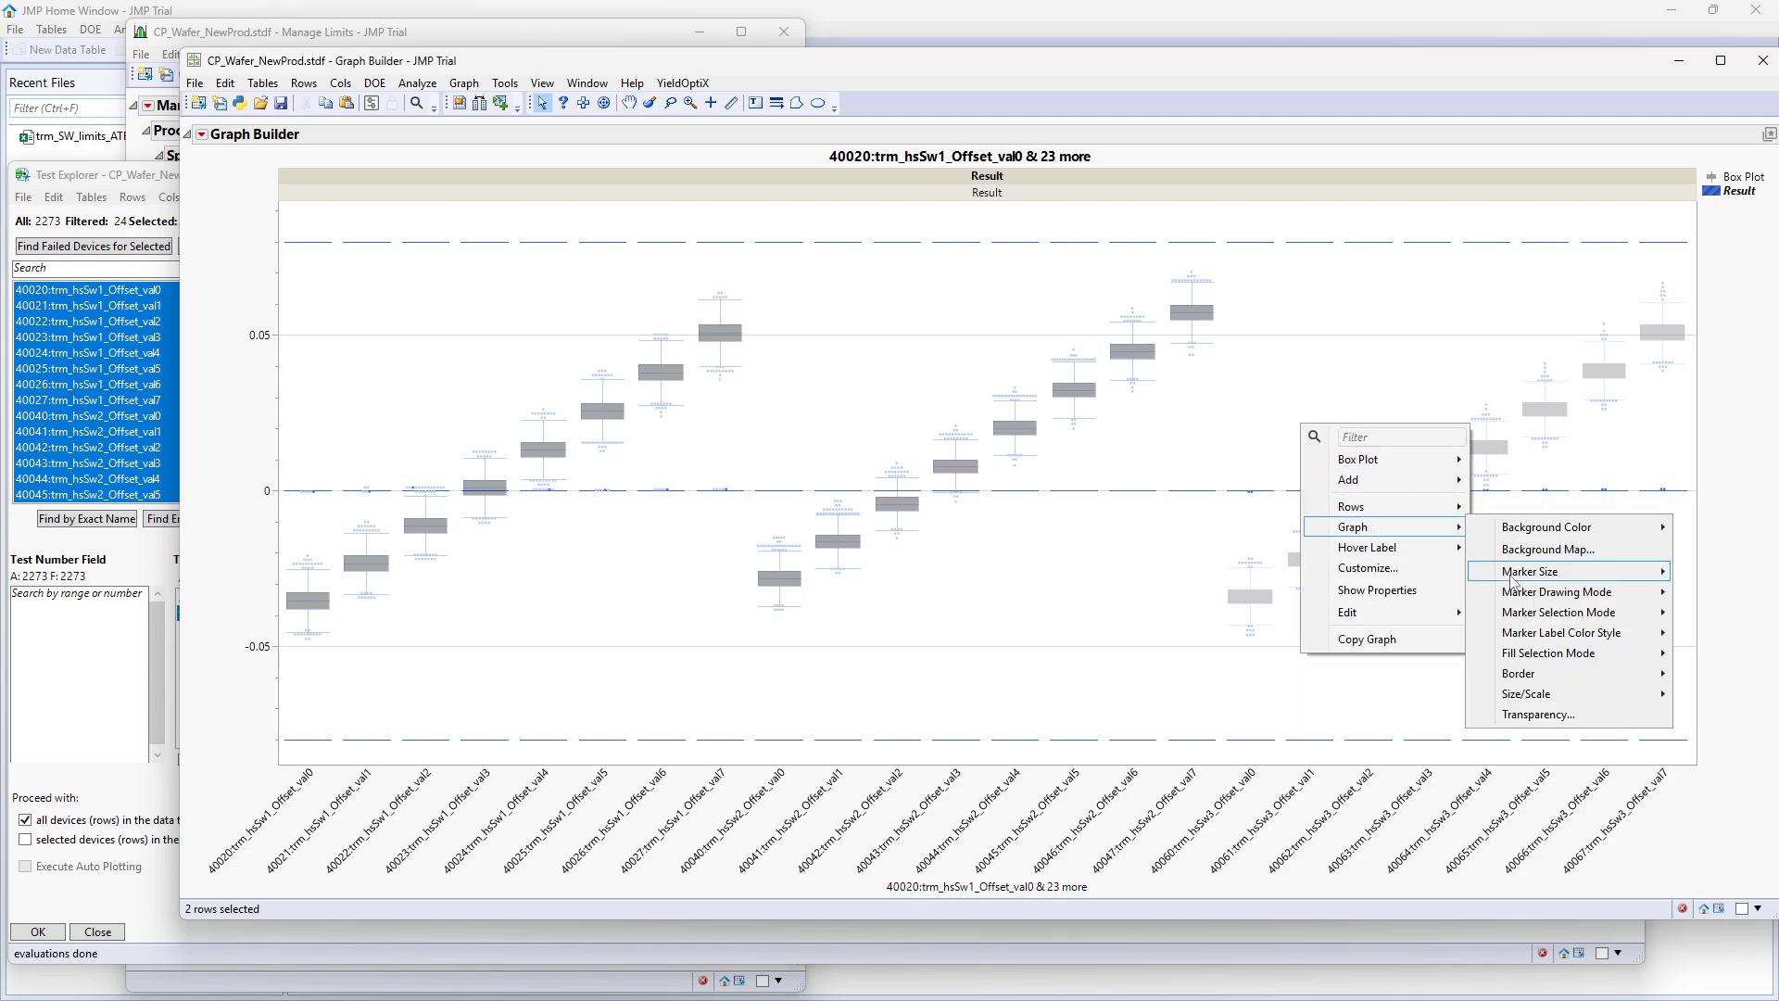
{"action": "mouse_move", "coordinate": [1512, 581]}
{"action": "left_click", "coordinate": [1390, 643]}
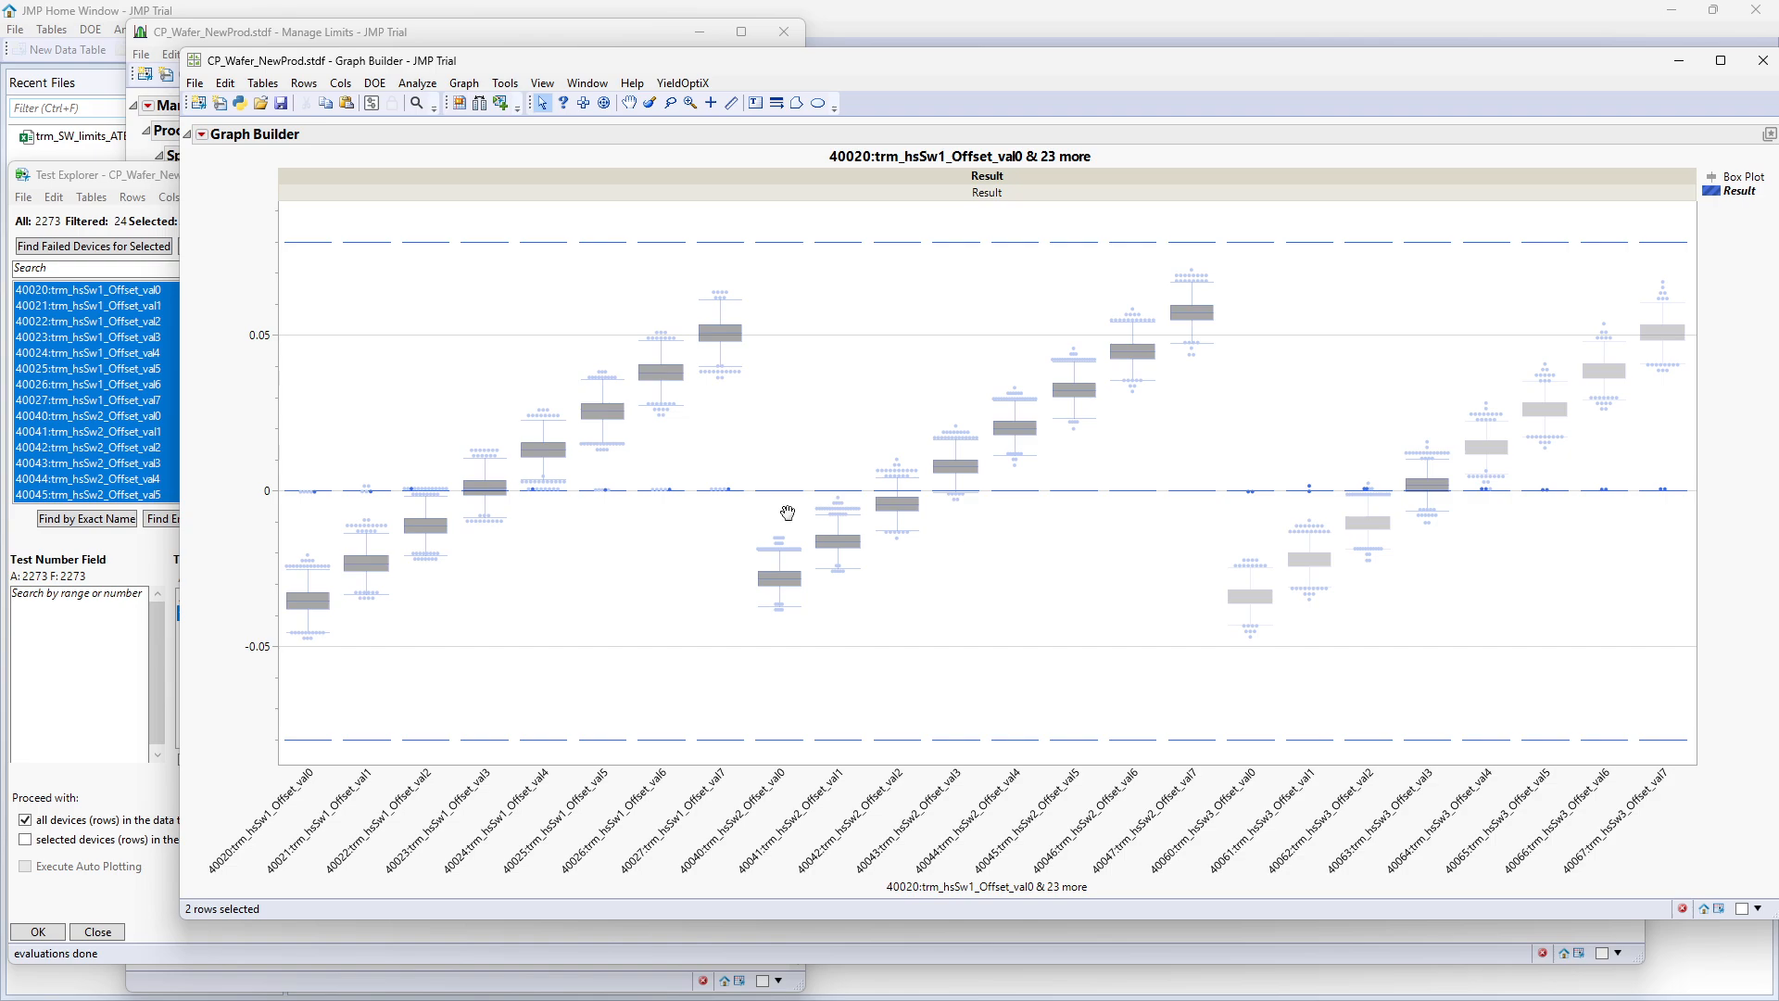
{"action": "left_click_drag", "start_coordinate": [742, 477], "coordinate": [687, 517]}
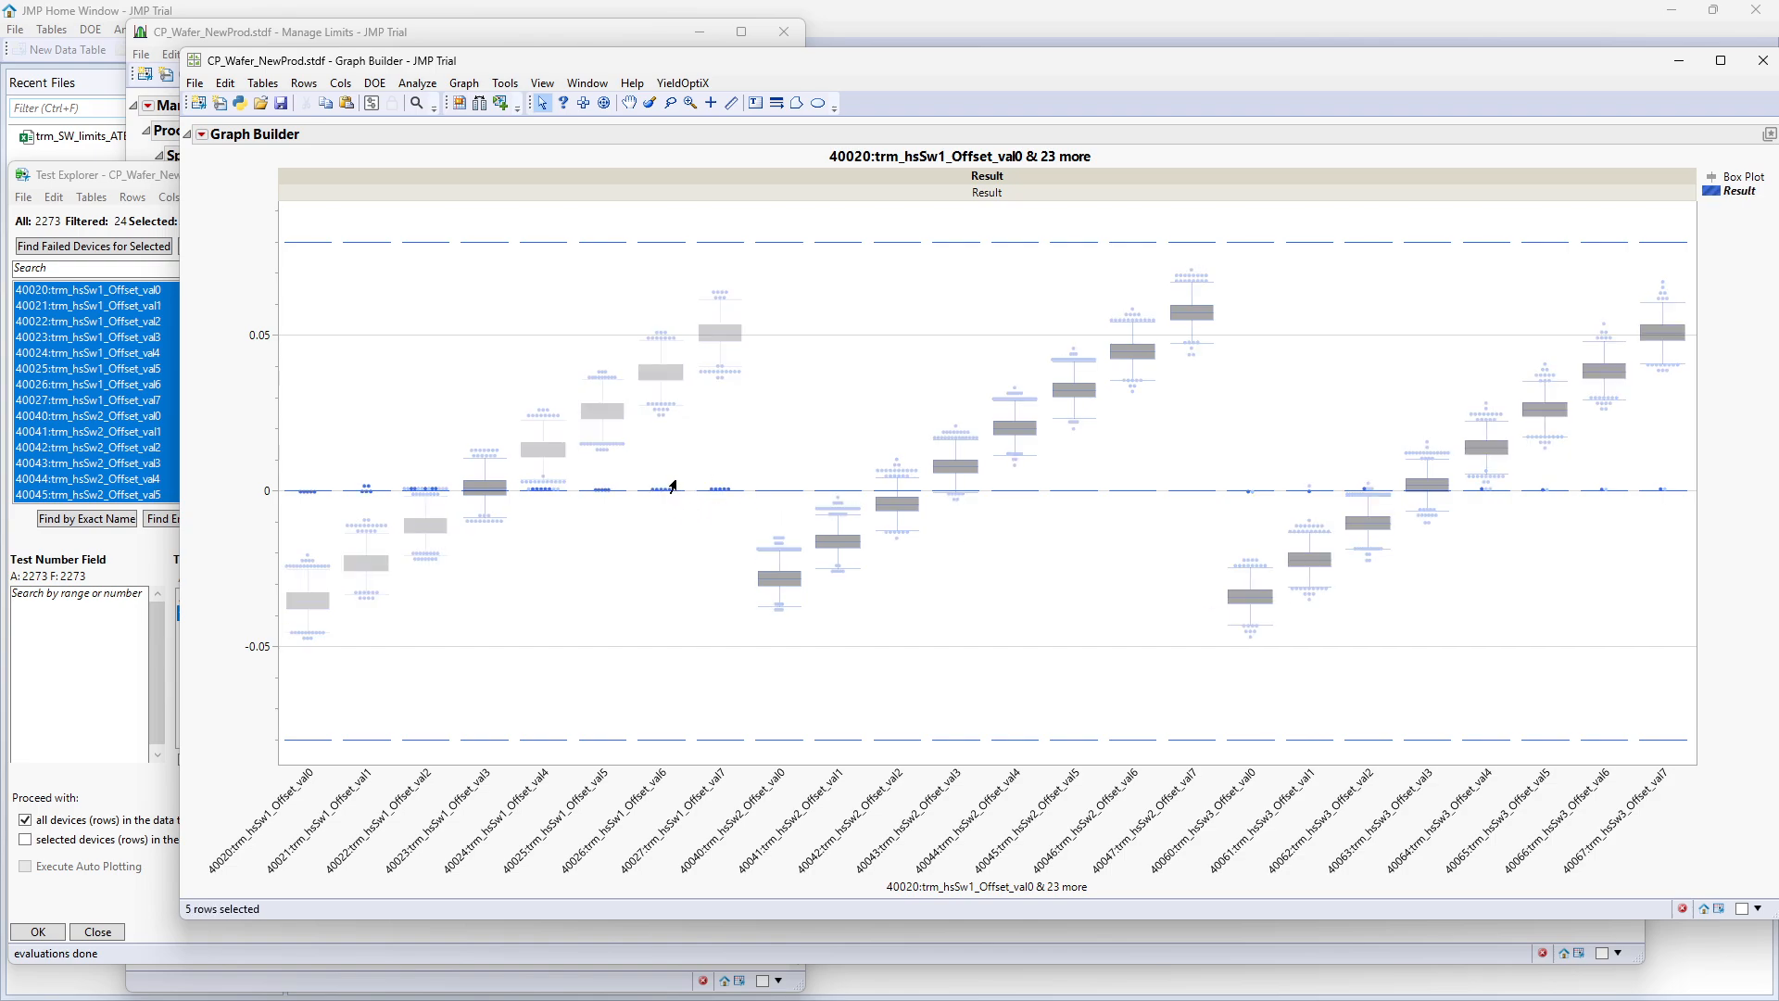
{"action": "left_click", "coordinate": [1238, 494]}
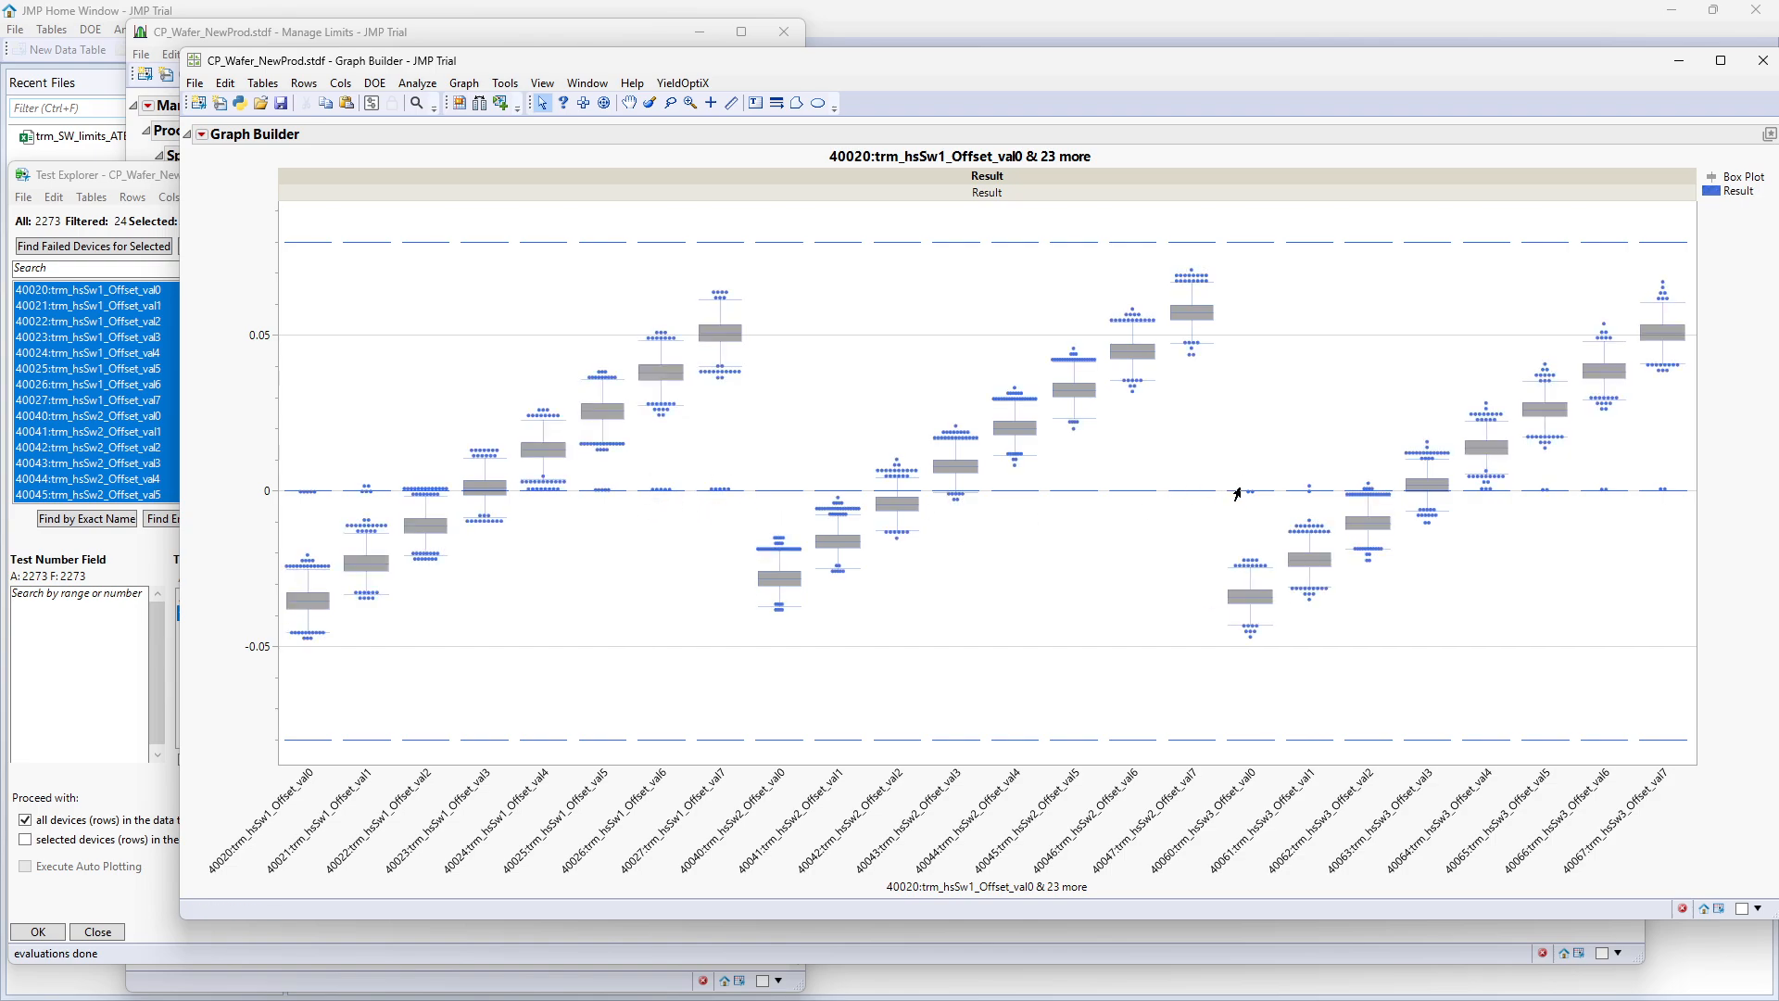
Highlight the hsSw3_Offset_val0 outliers near 0, replace the box plots with points using Random Uniform jitter, and finish editing the graph
{"action": "left_click", "coordinate": [1238, 494]}
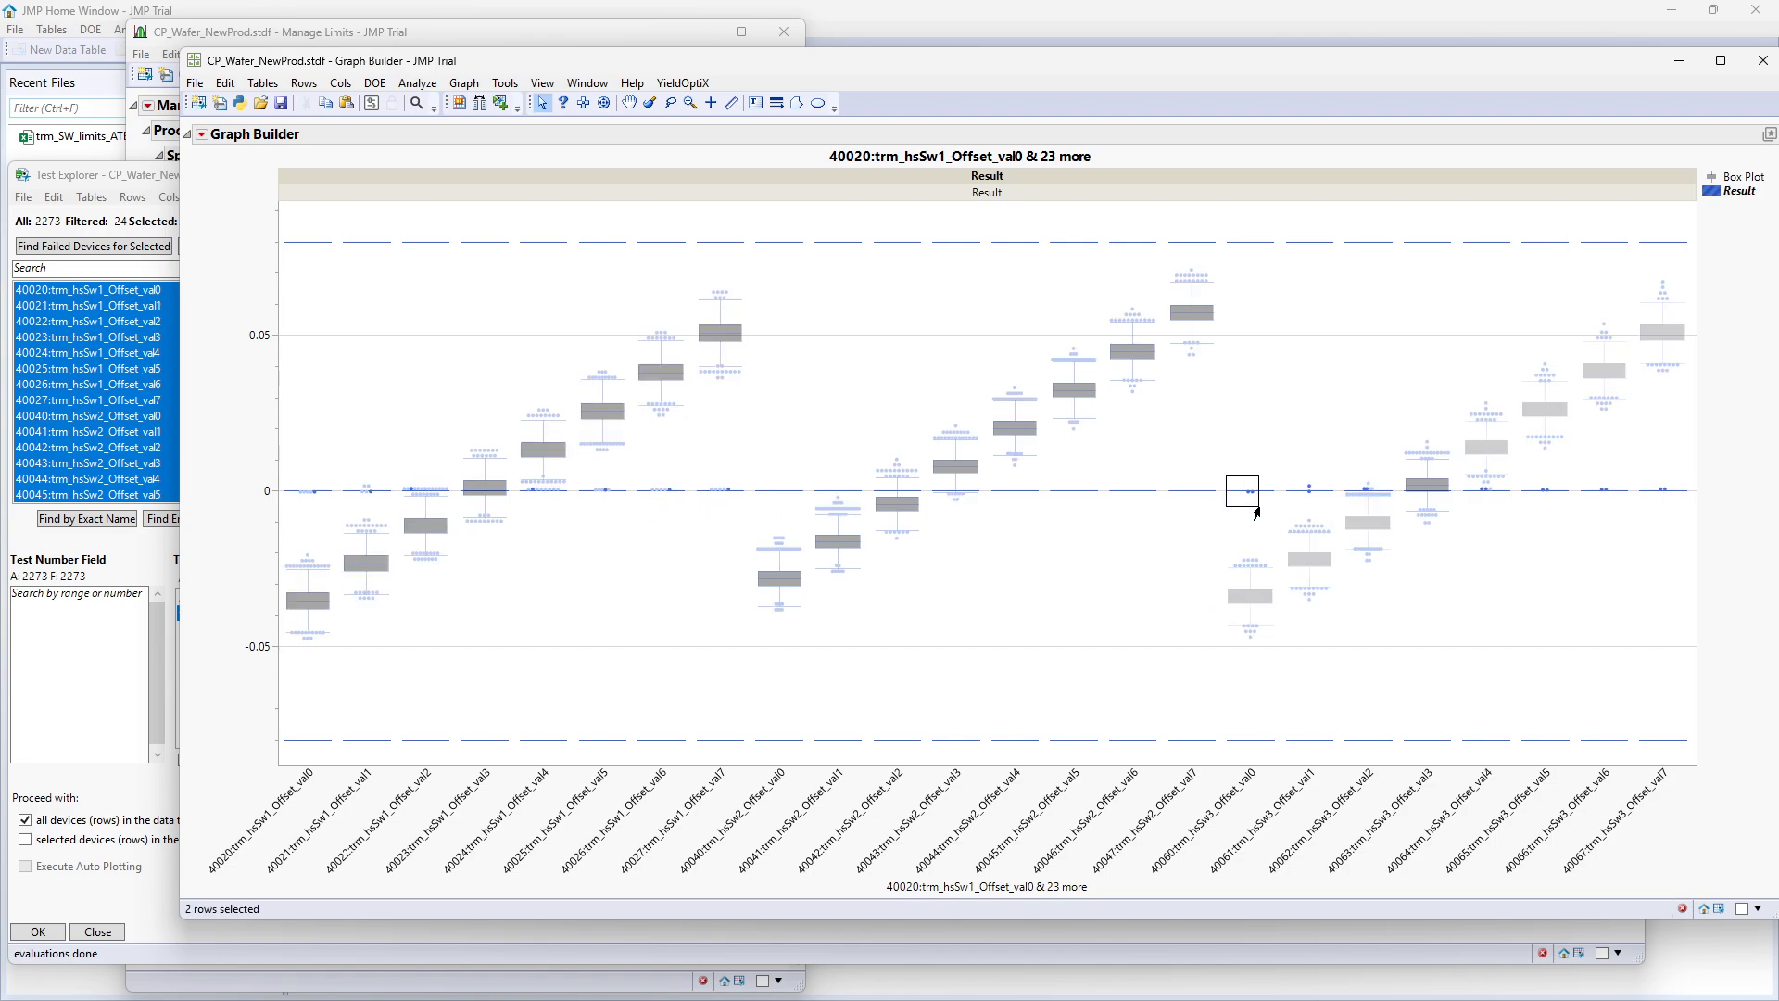
{"action": "left_click", "coordinate": [202, 139]}
{"action": "left_click", "coordinate": [215, 176]}
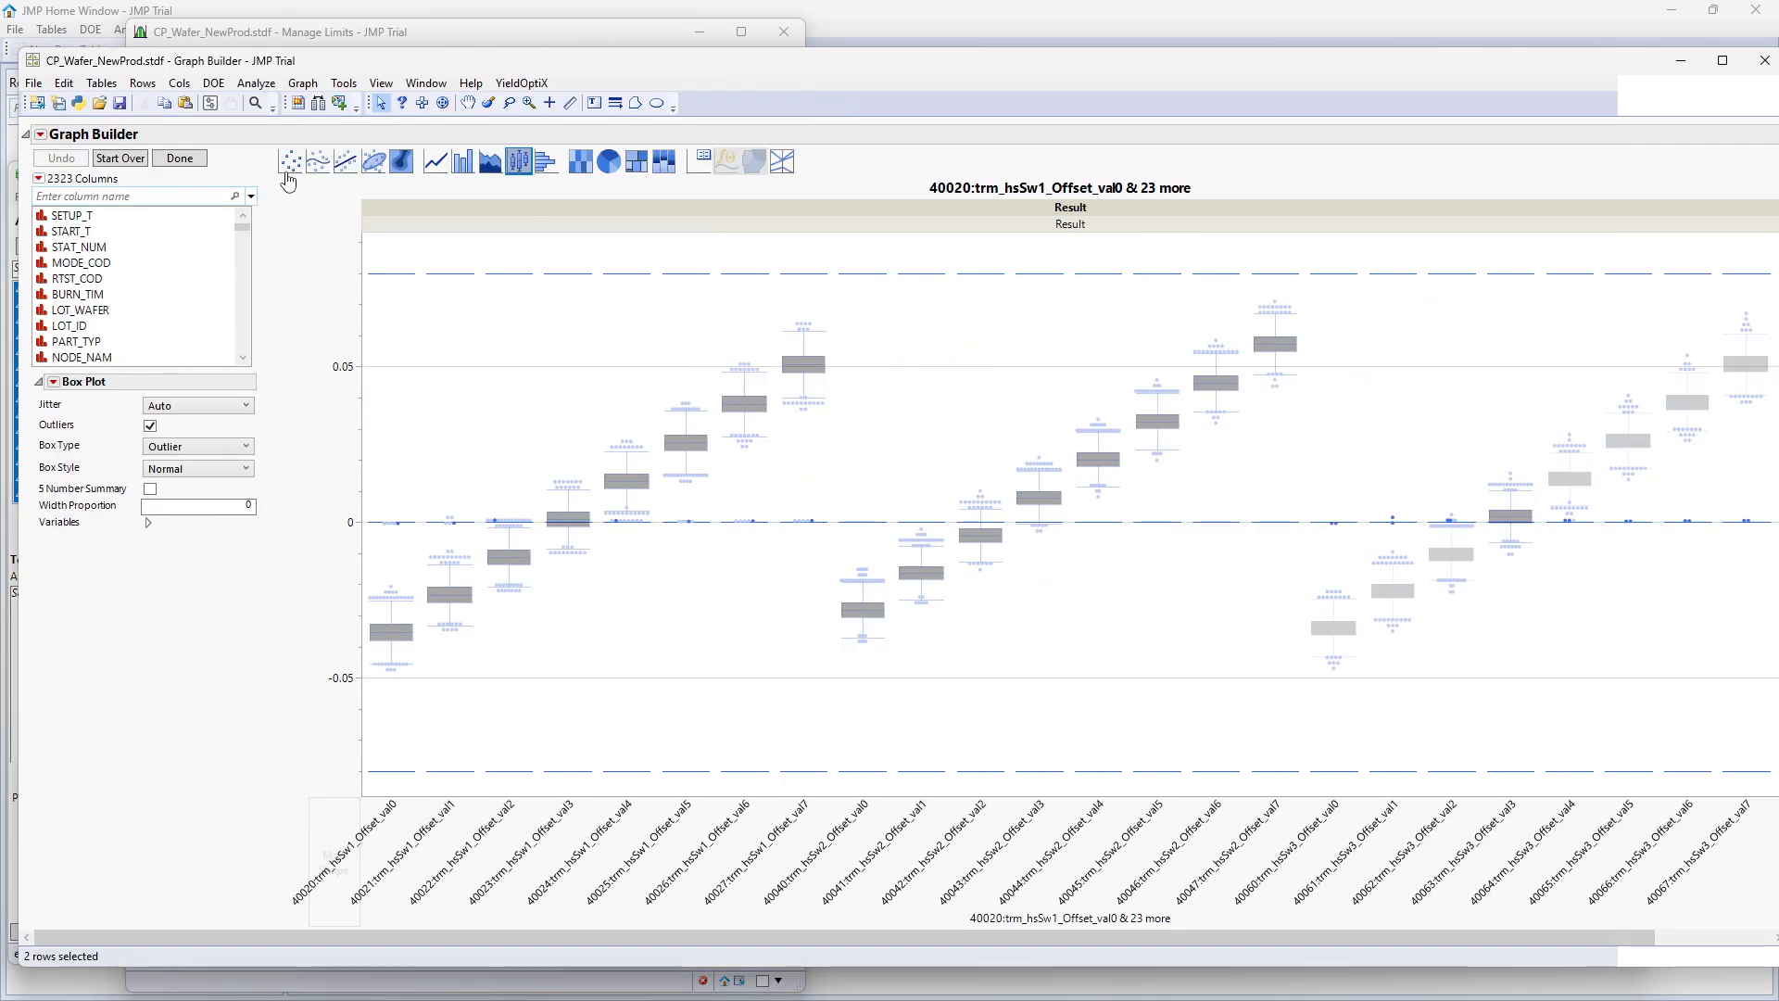
{"action": "left_click", "coordinate": [289, 163]}
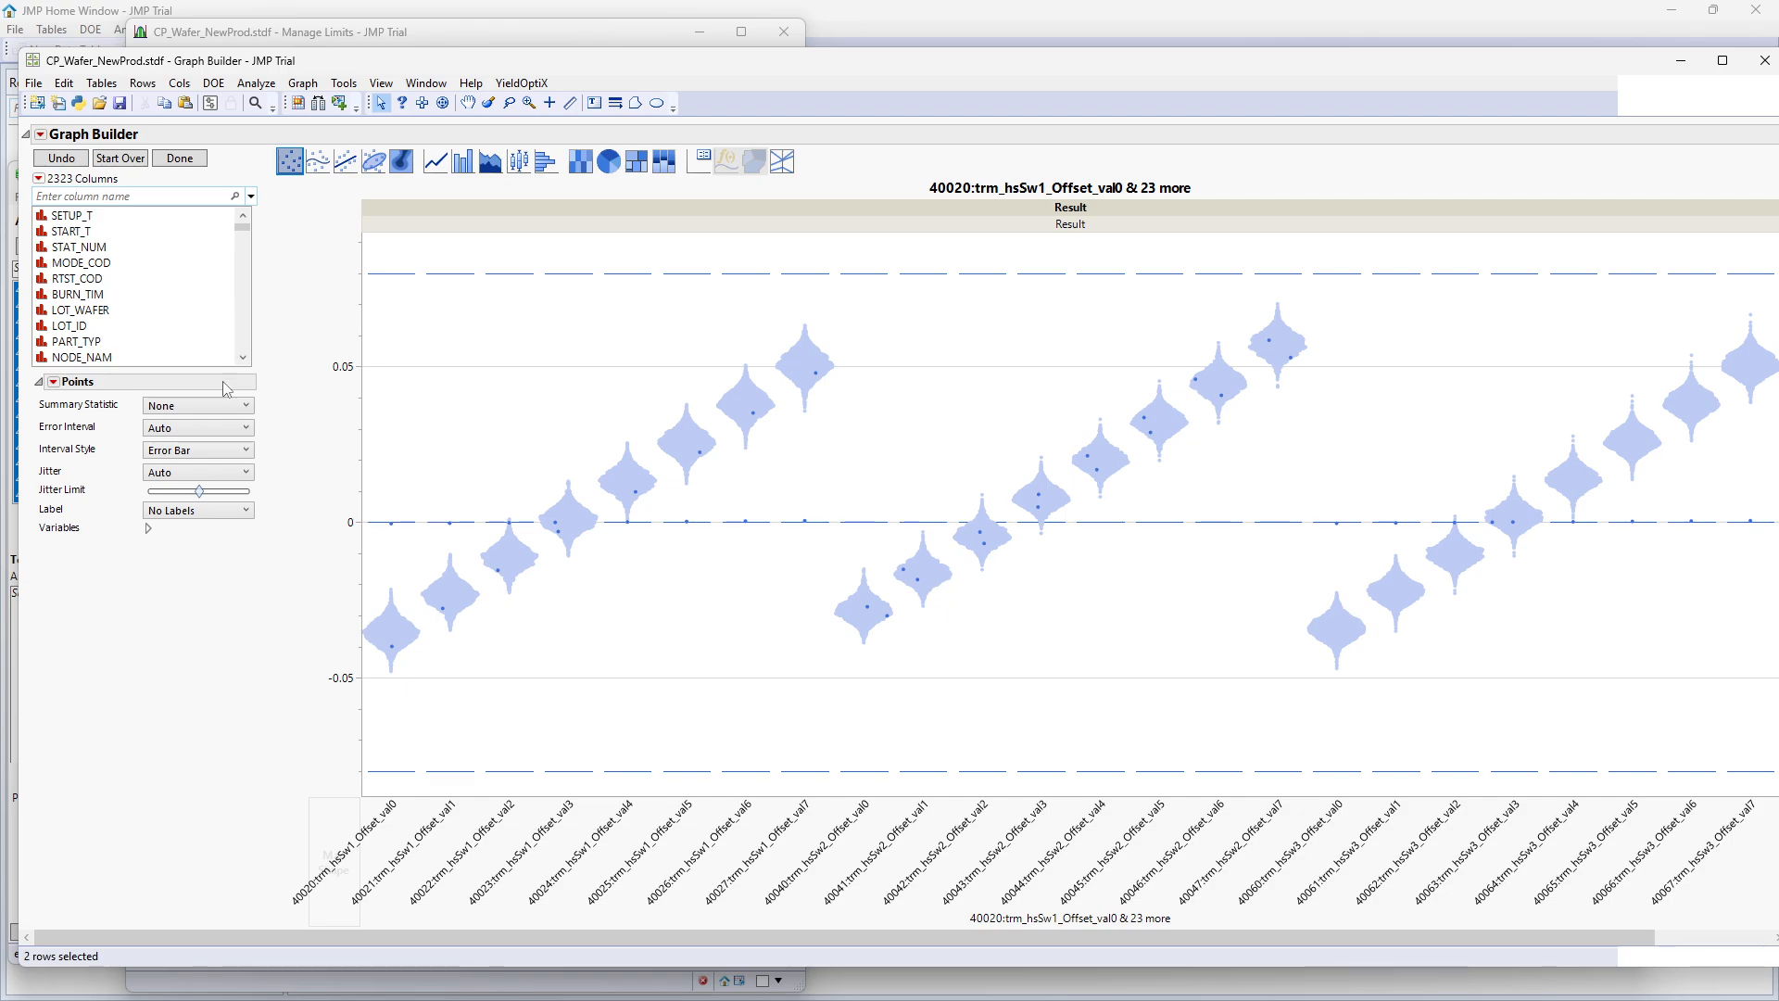
{"action": "left_click", "coordinate": [223, 470]}
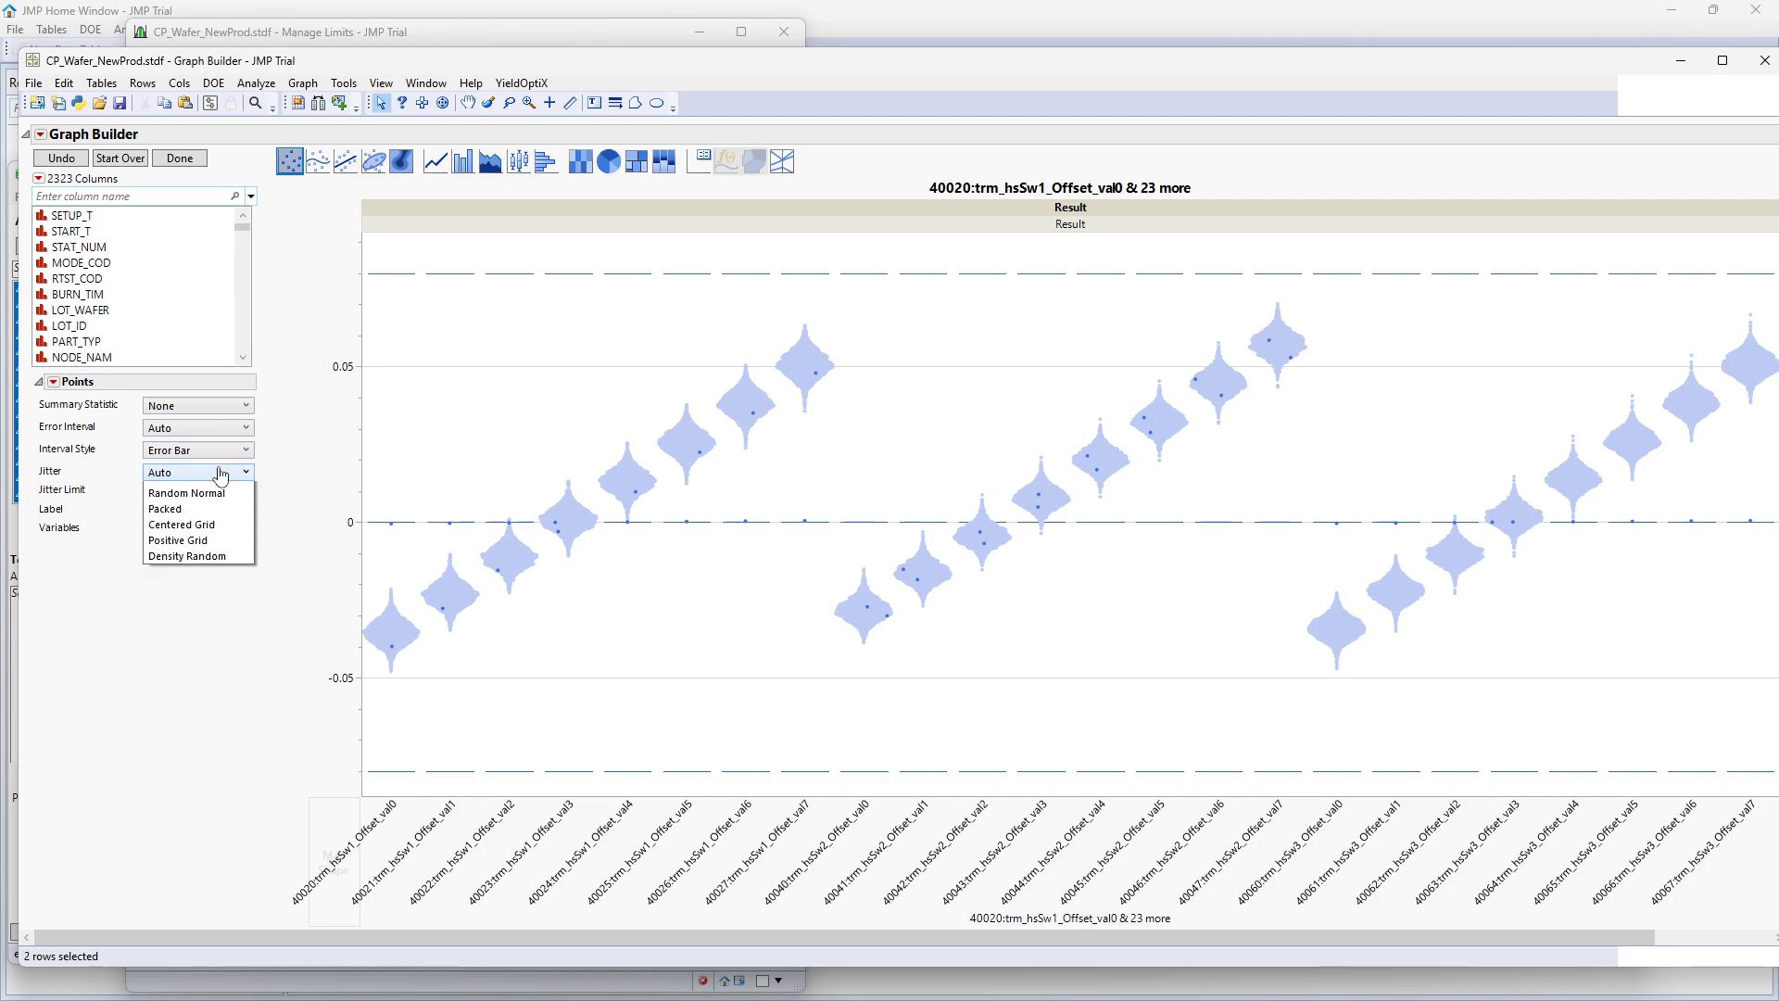
{"action": "left_click", "coordinate": [217, 525]}
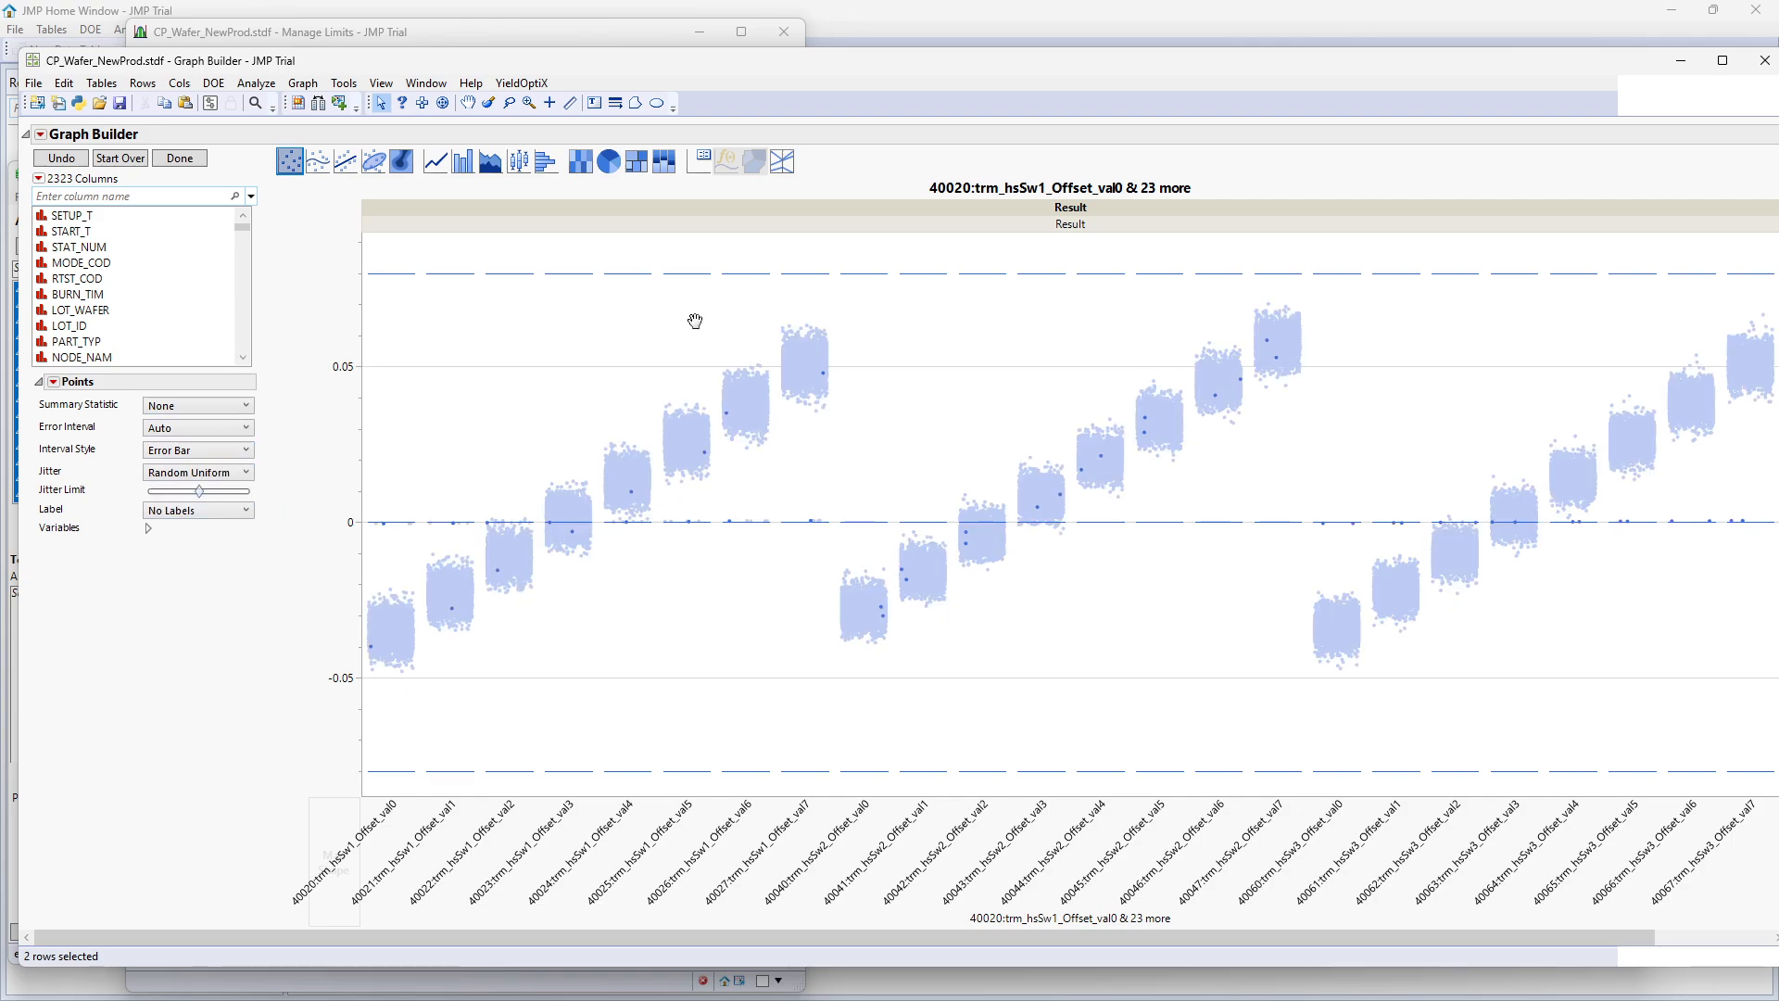
{"action": "left_click", "coordinate": [179, 158]}
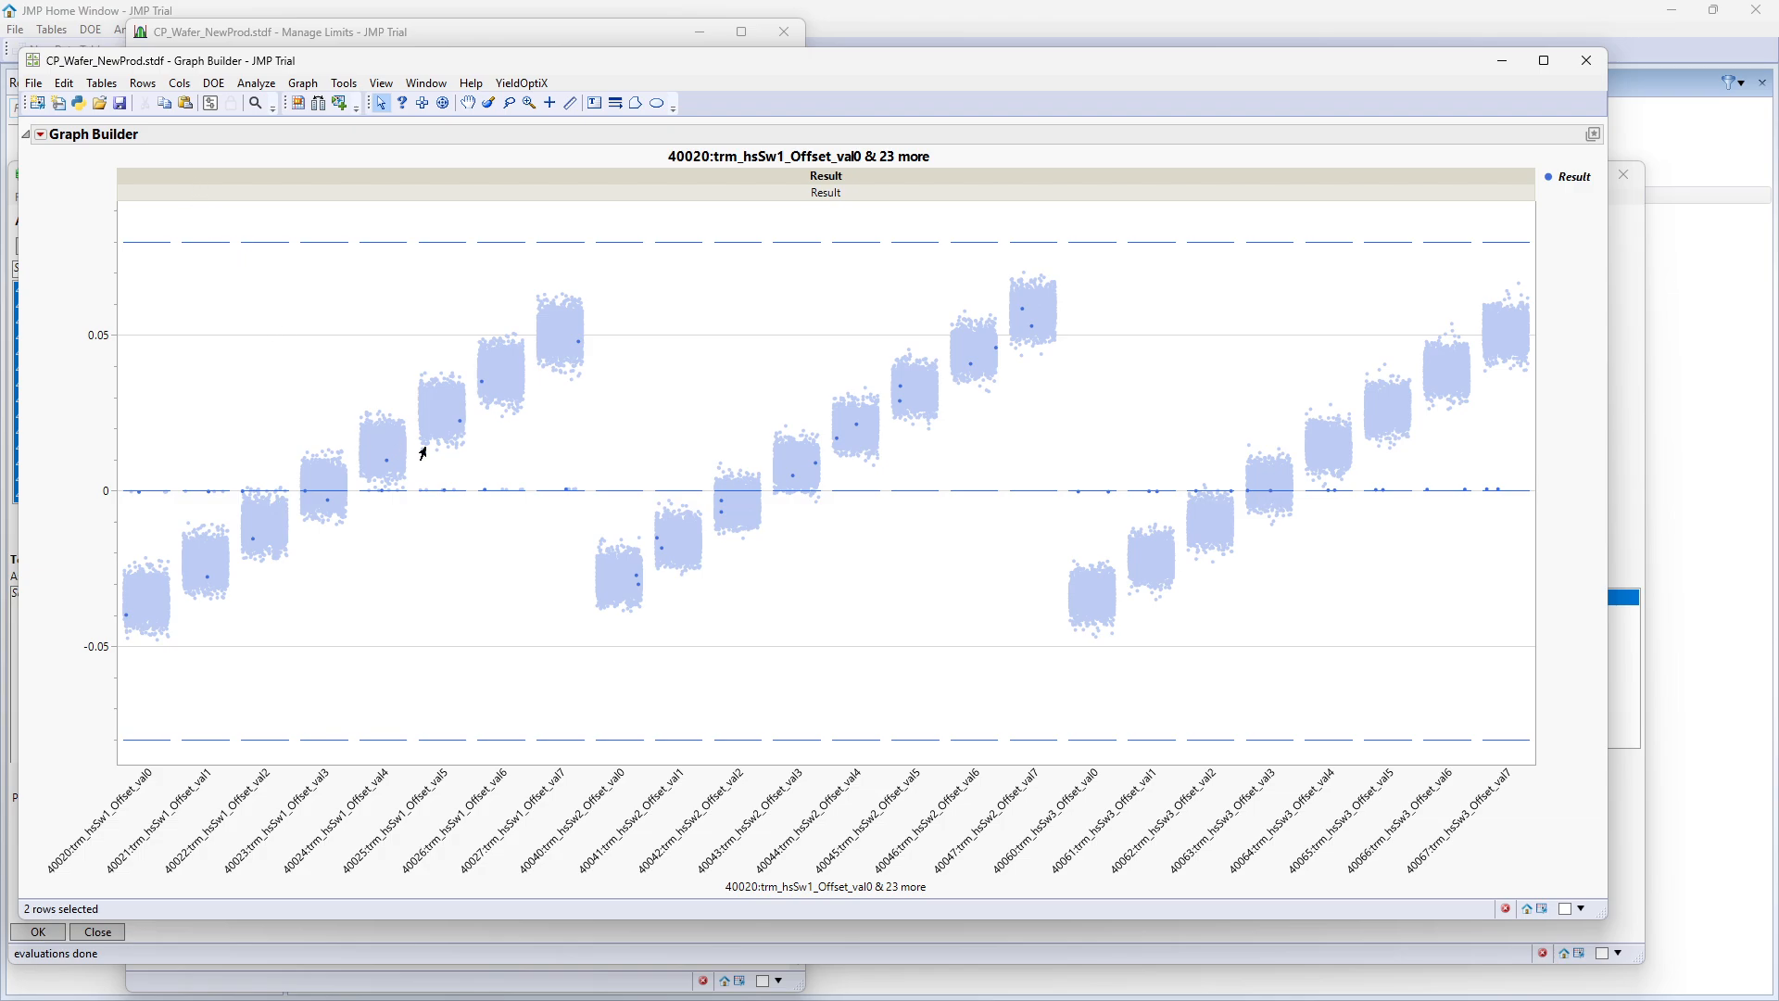
Select the points near 0 for hsSw1_Offset_val7 and hsSw3_Offset_val0 in turn to compare the affected tests, ending on hsSw1_Offset_val7
{"action": "left_click_drag", "start_coordinate": [553, 471], "coordinate": [578, 501]}
{"action": "left_click_drag", "start_coordinate": [1070, 480], "coordinate": [1109, 515]}
{"action": "left_click_drag", "start_coordinate": [591, 454], "coordinate": [550, 514]}
{"action": "left_click_drag", "start_coordinate": [656, 65], "coordinate": [927, 99]}
Calculate statistical limits with capability target 3, filling the limit table with new values and rounding adaptively, without creating a tall spec limits table
{"action": "left_click", "coordinate": [599, 43]}
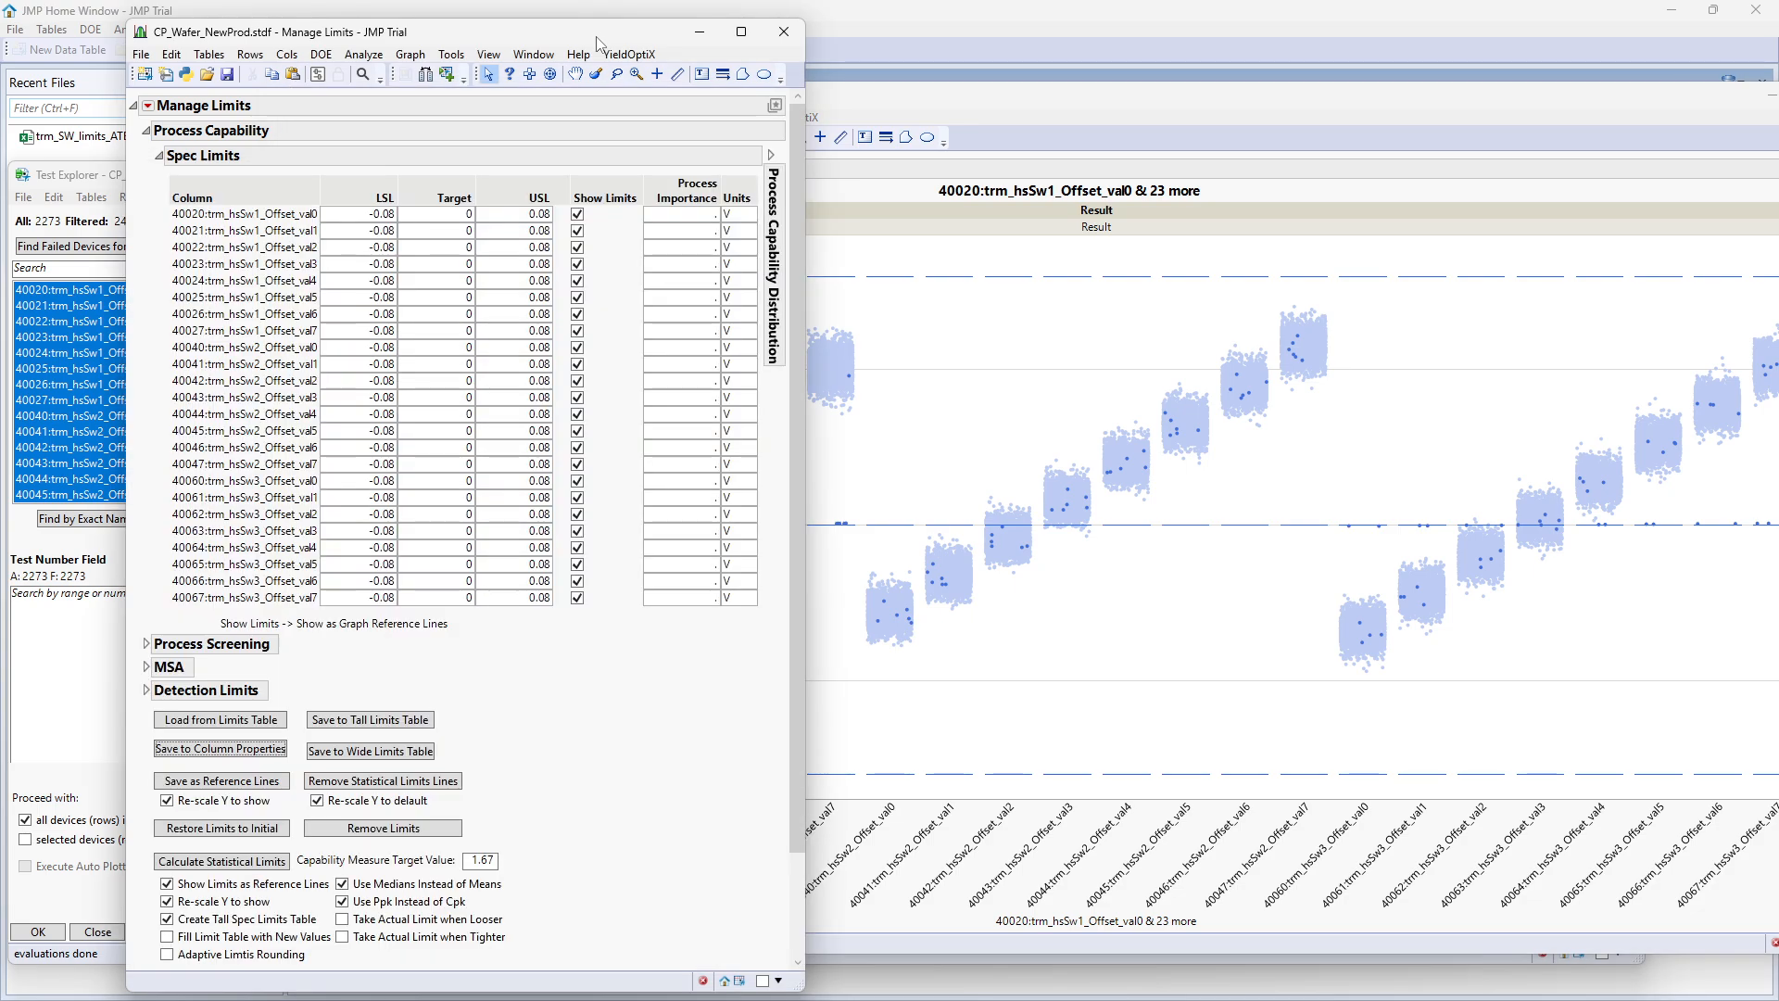
{"action": "left_click_drag", "start_coordinate": [582, 43], "coordinate": [494, 35]}
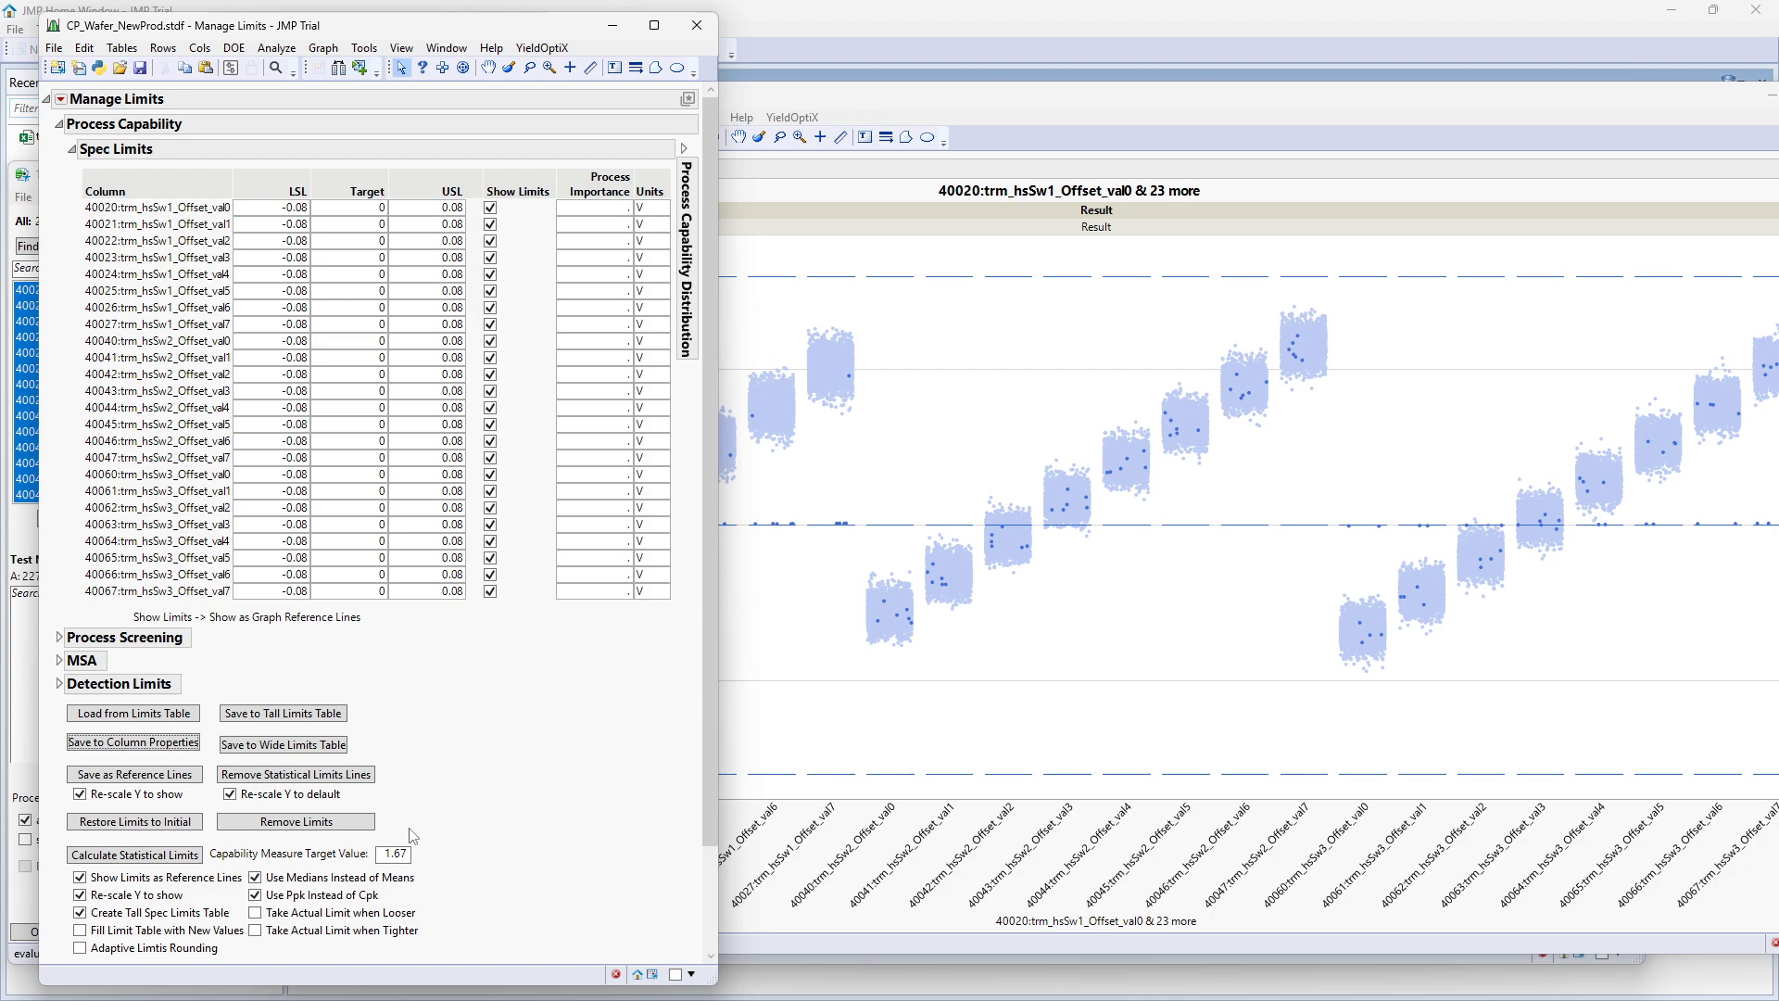
{"action": "double_click", "coordinate": [398, 854]}
{"action": "type", "text": "3"}
{"action": "scroll", "coordinate": [460, 855], "scroll_direction": "down", "scroll_amount": 3}
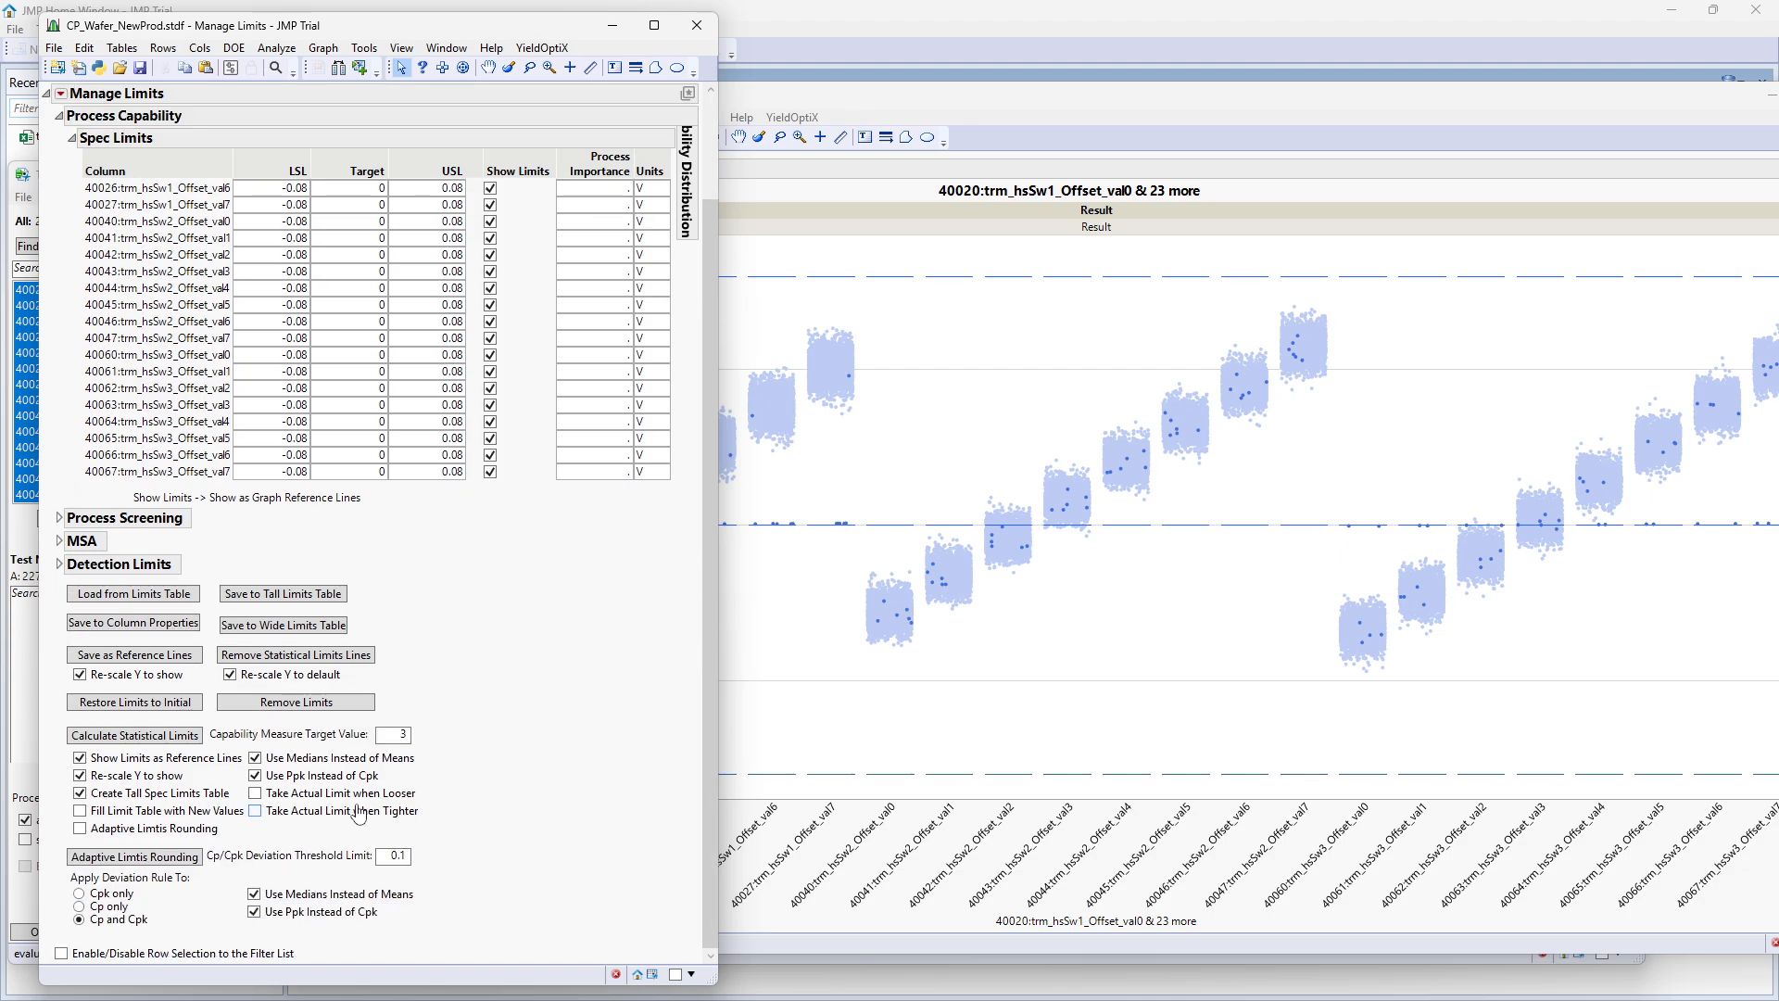
{"action": "left_click", "coordinate": [188, 801]}
{"action": "left_click", "coordinate": [185, 830]}
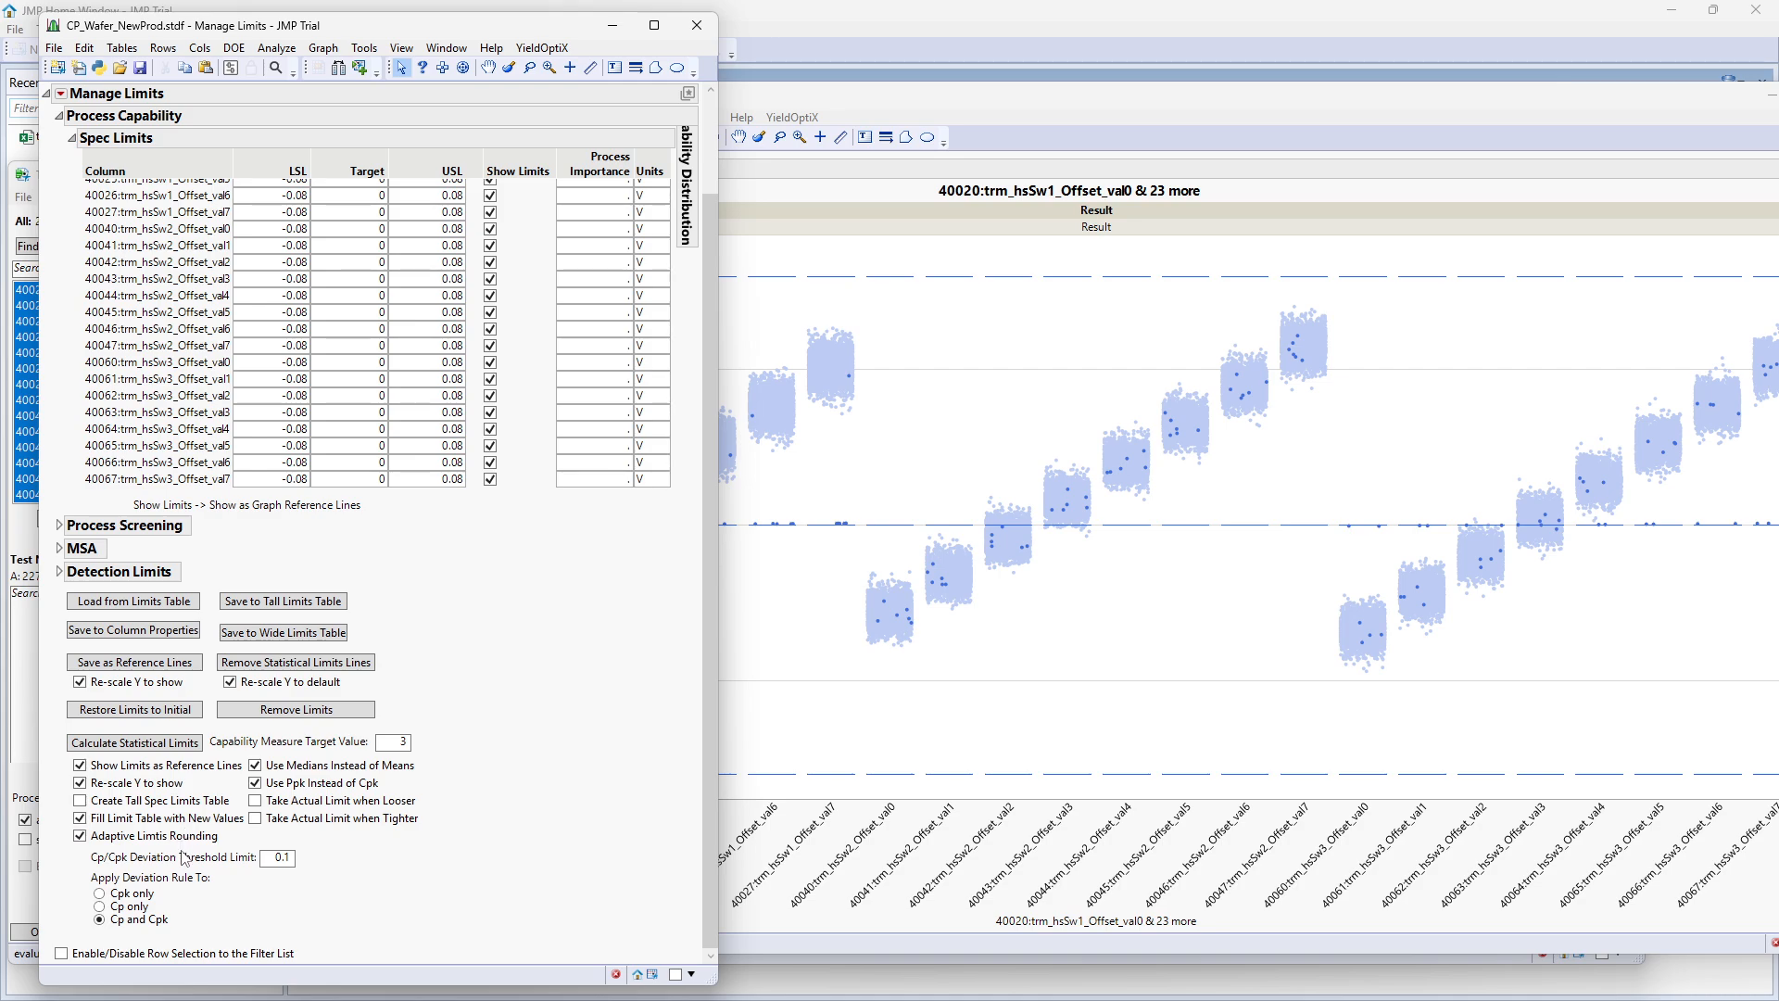
{"action": "left_click", "coordinate": [153, 740]}
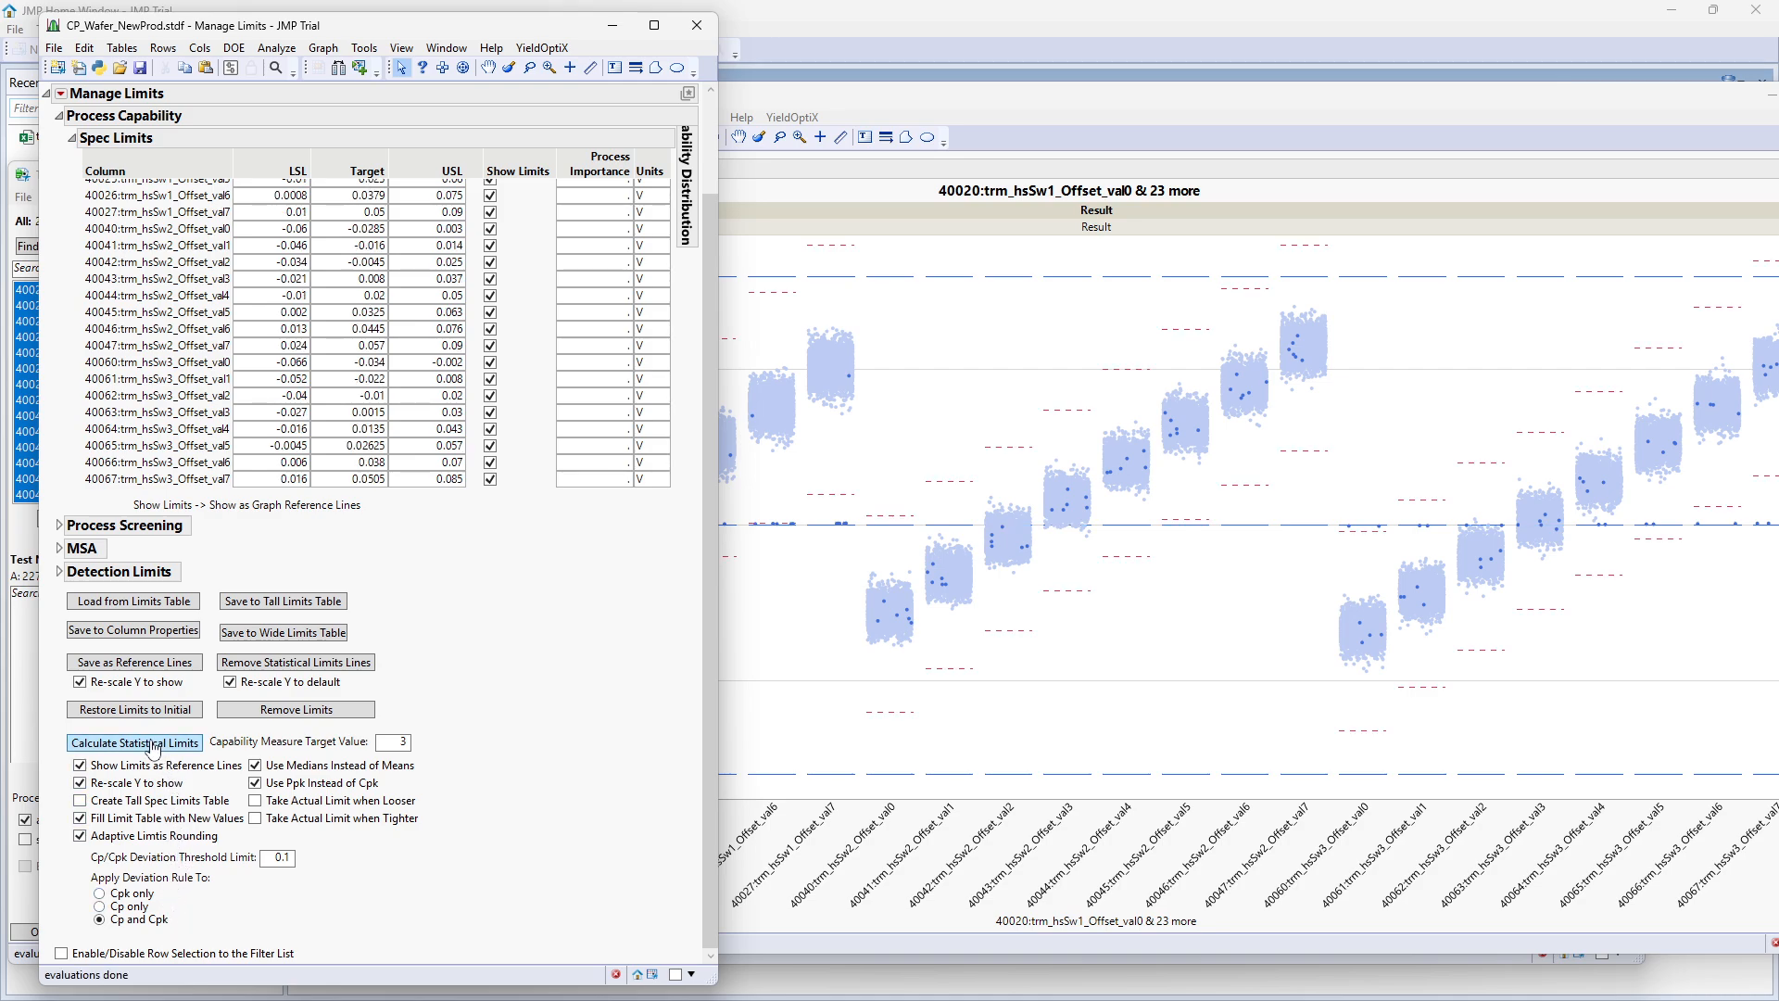
Compare the calculated limits with the points on the graph by selecting the hsSw1_Offset_val7 outliers near 0
{"action": "left_click", "coordinate": [969, 111]}
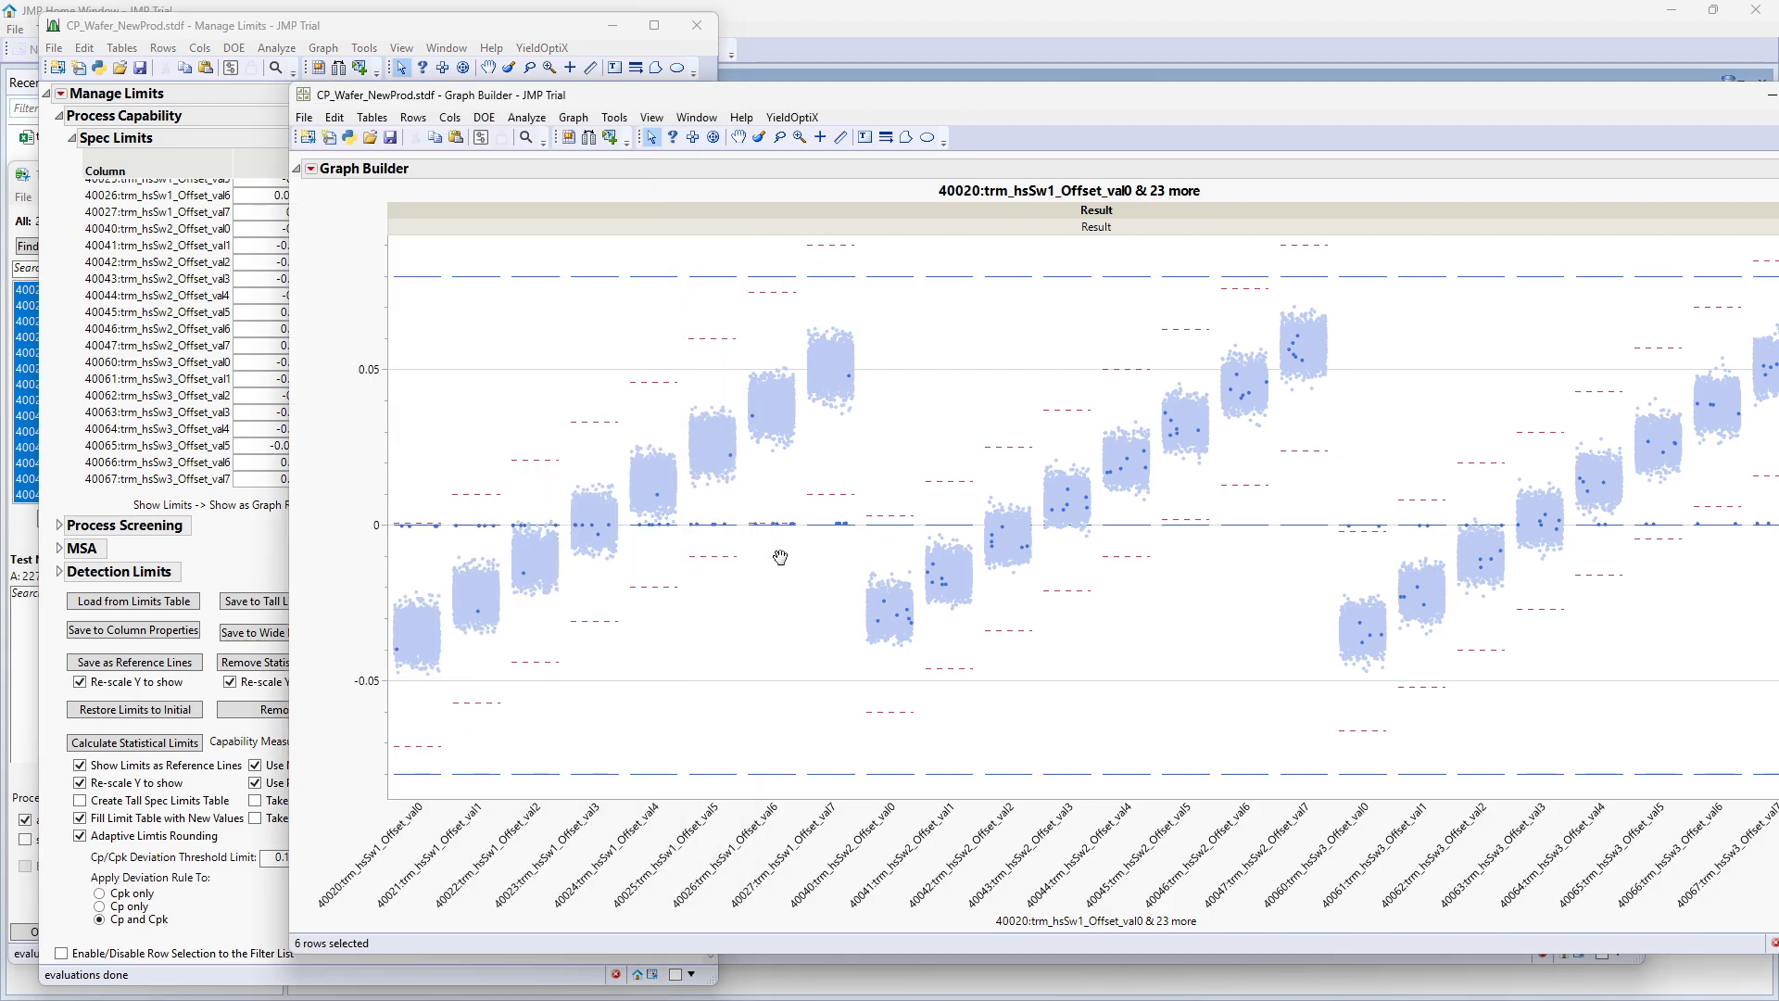
{"action": "left_click_drag", "start_coordinate": [855, 517], "coordinate": [813, 547]}
{"action": "left_click_drag", "start_coordinate": [1218, 97], "coordinate": [1091, 94]}
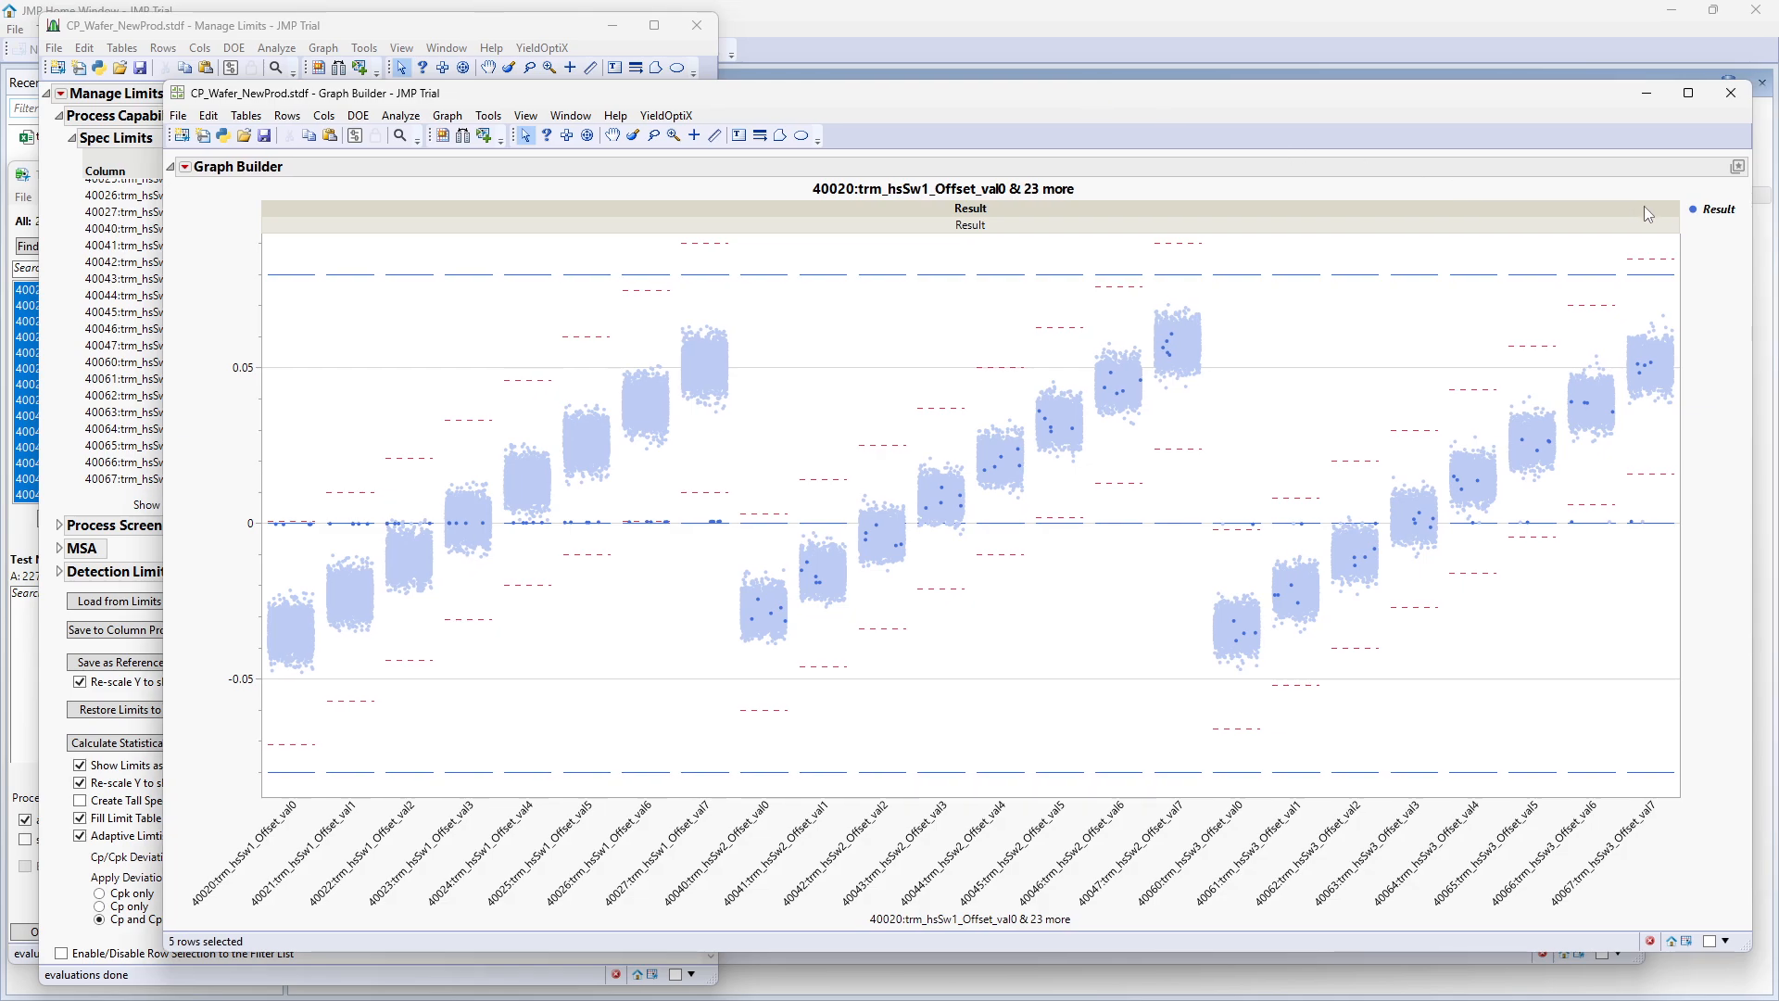
Recalculate the statistical limits taking the actual limit when tighter, and check them on the graph by selecting the hsSw3_Offset_val0 outliers near 0
{"action": "left_click", "coordinate": [480, 32]}
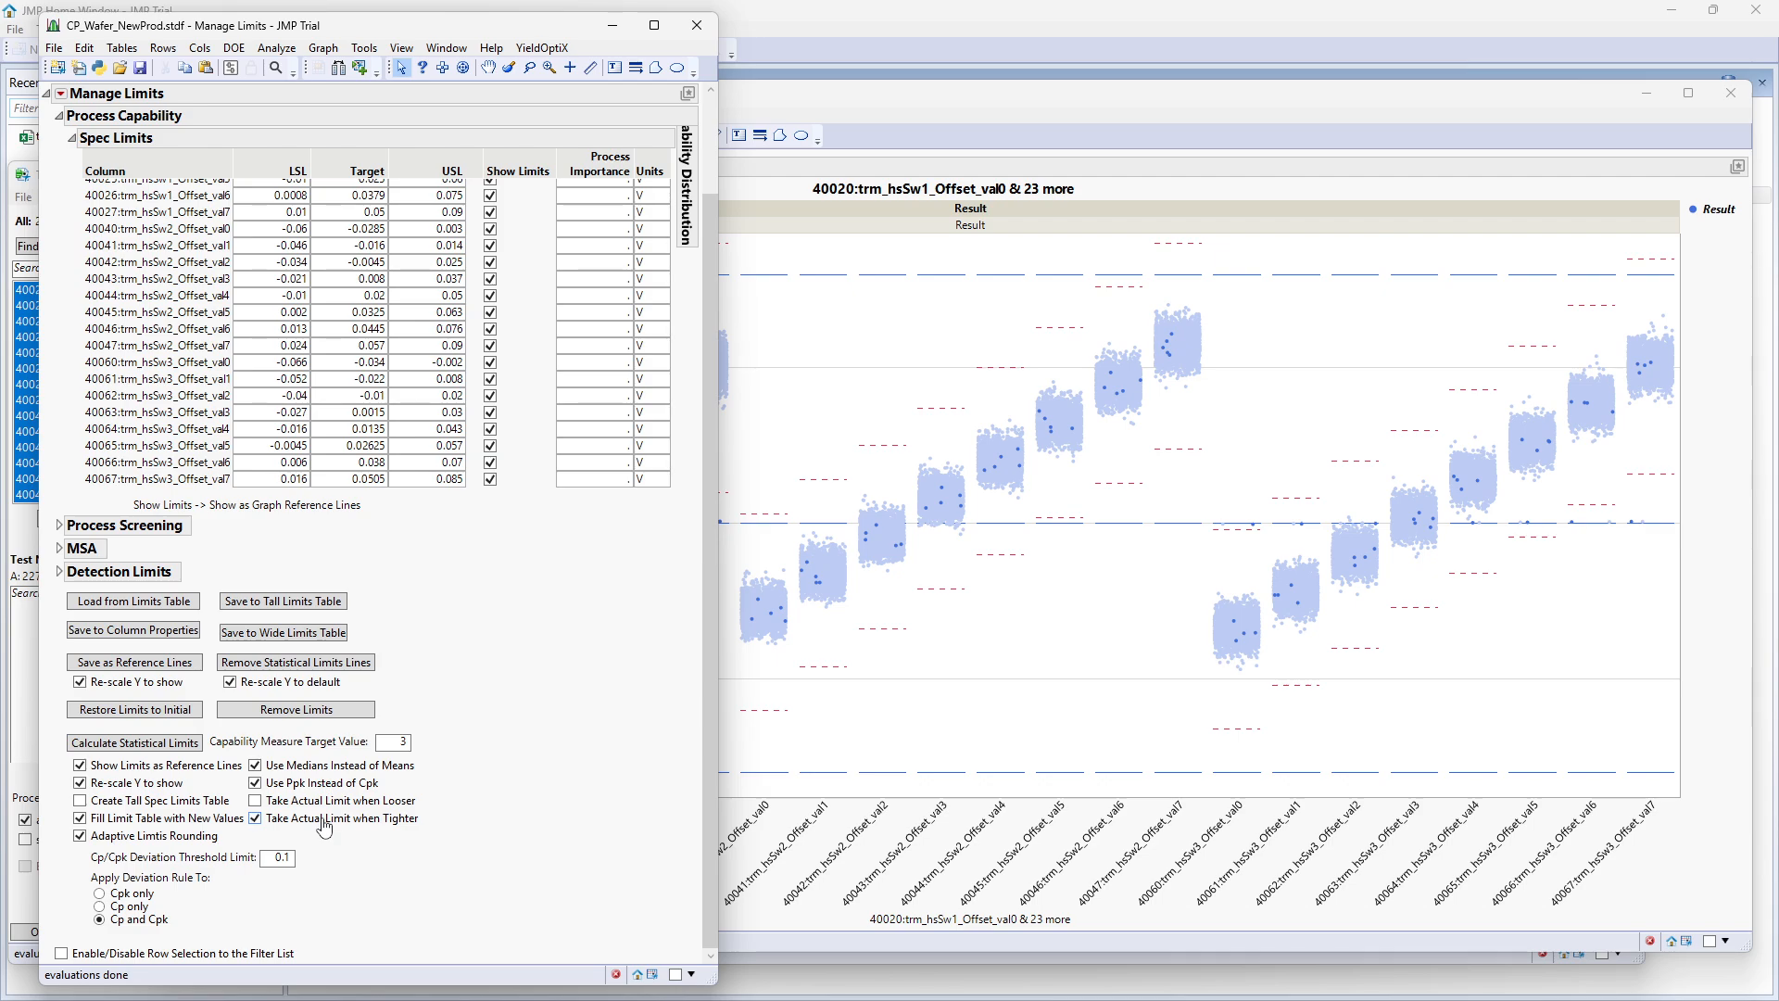
{"action": "left_click", "coordinate": [312, 667]}
{"action": "left_click", "coordinate": [895, 109]}
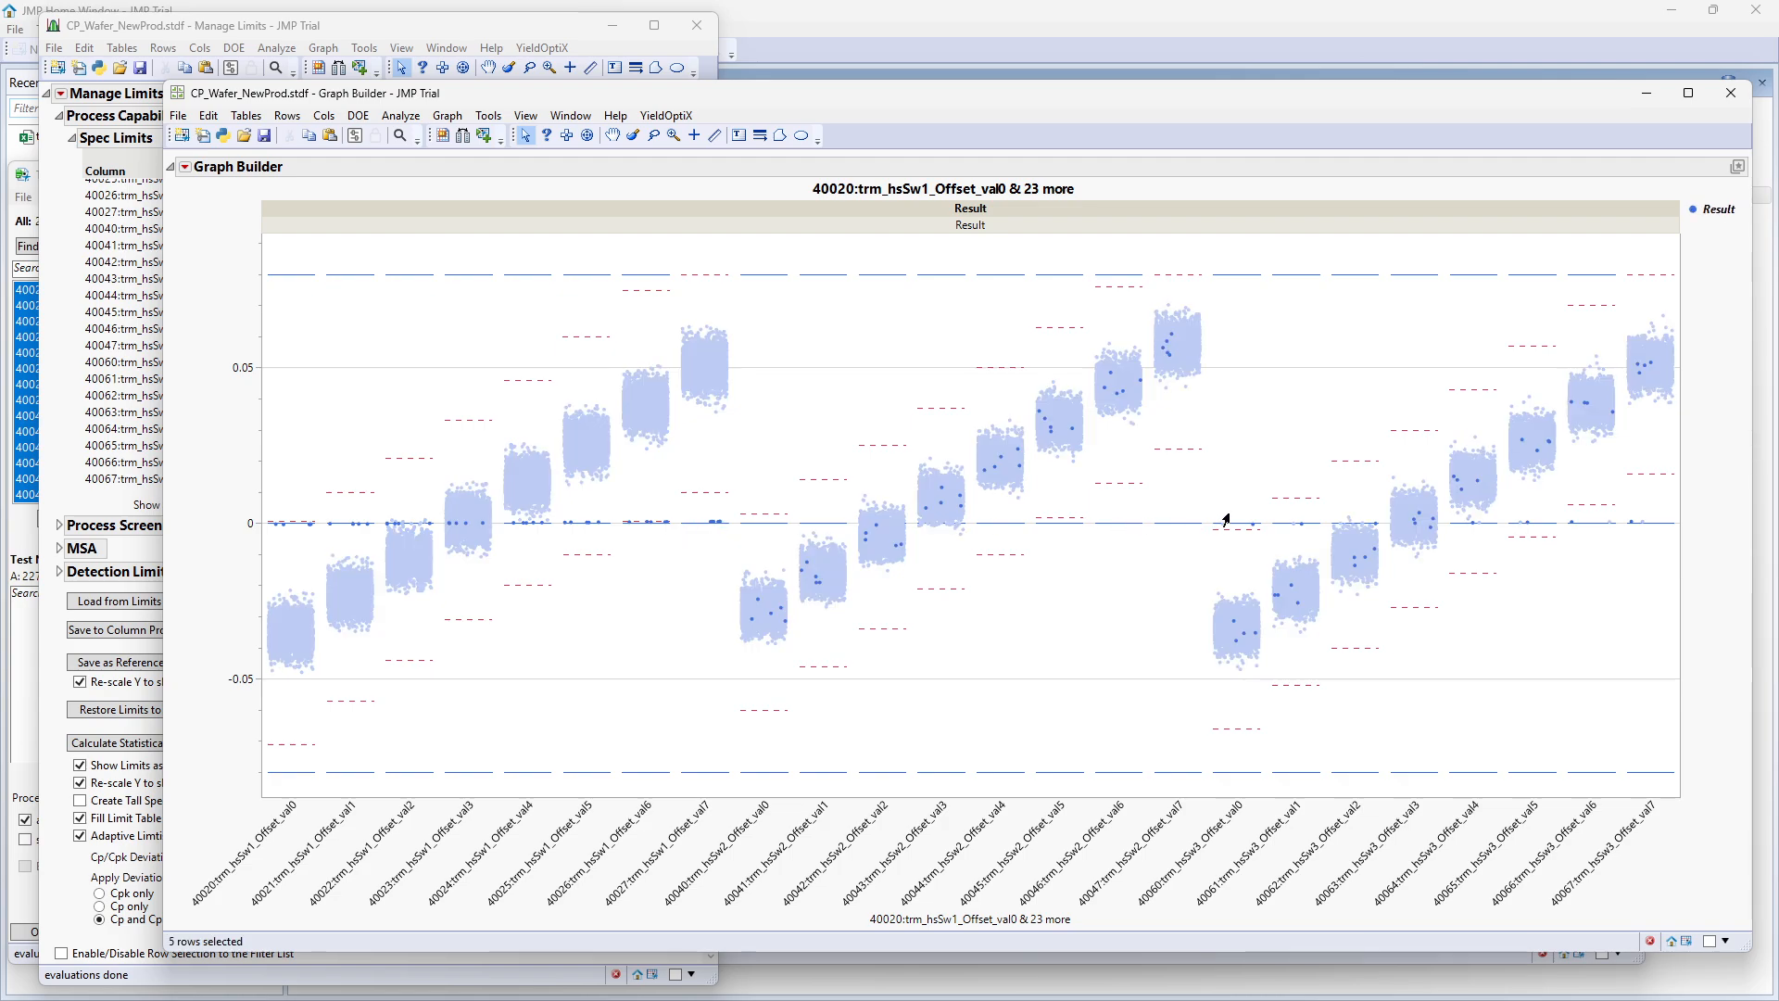
{"action": "left_click_drag", "start_coordinate": [1226, 510], "coordinate": [1260, 537]}
Save the calculated spec limits to the column properties and remove the statistical limits lines from the graph
{"action": "left_click", "coordinate": [468, 28]}
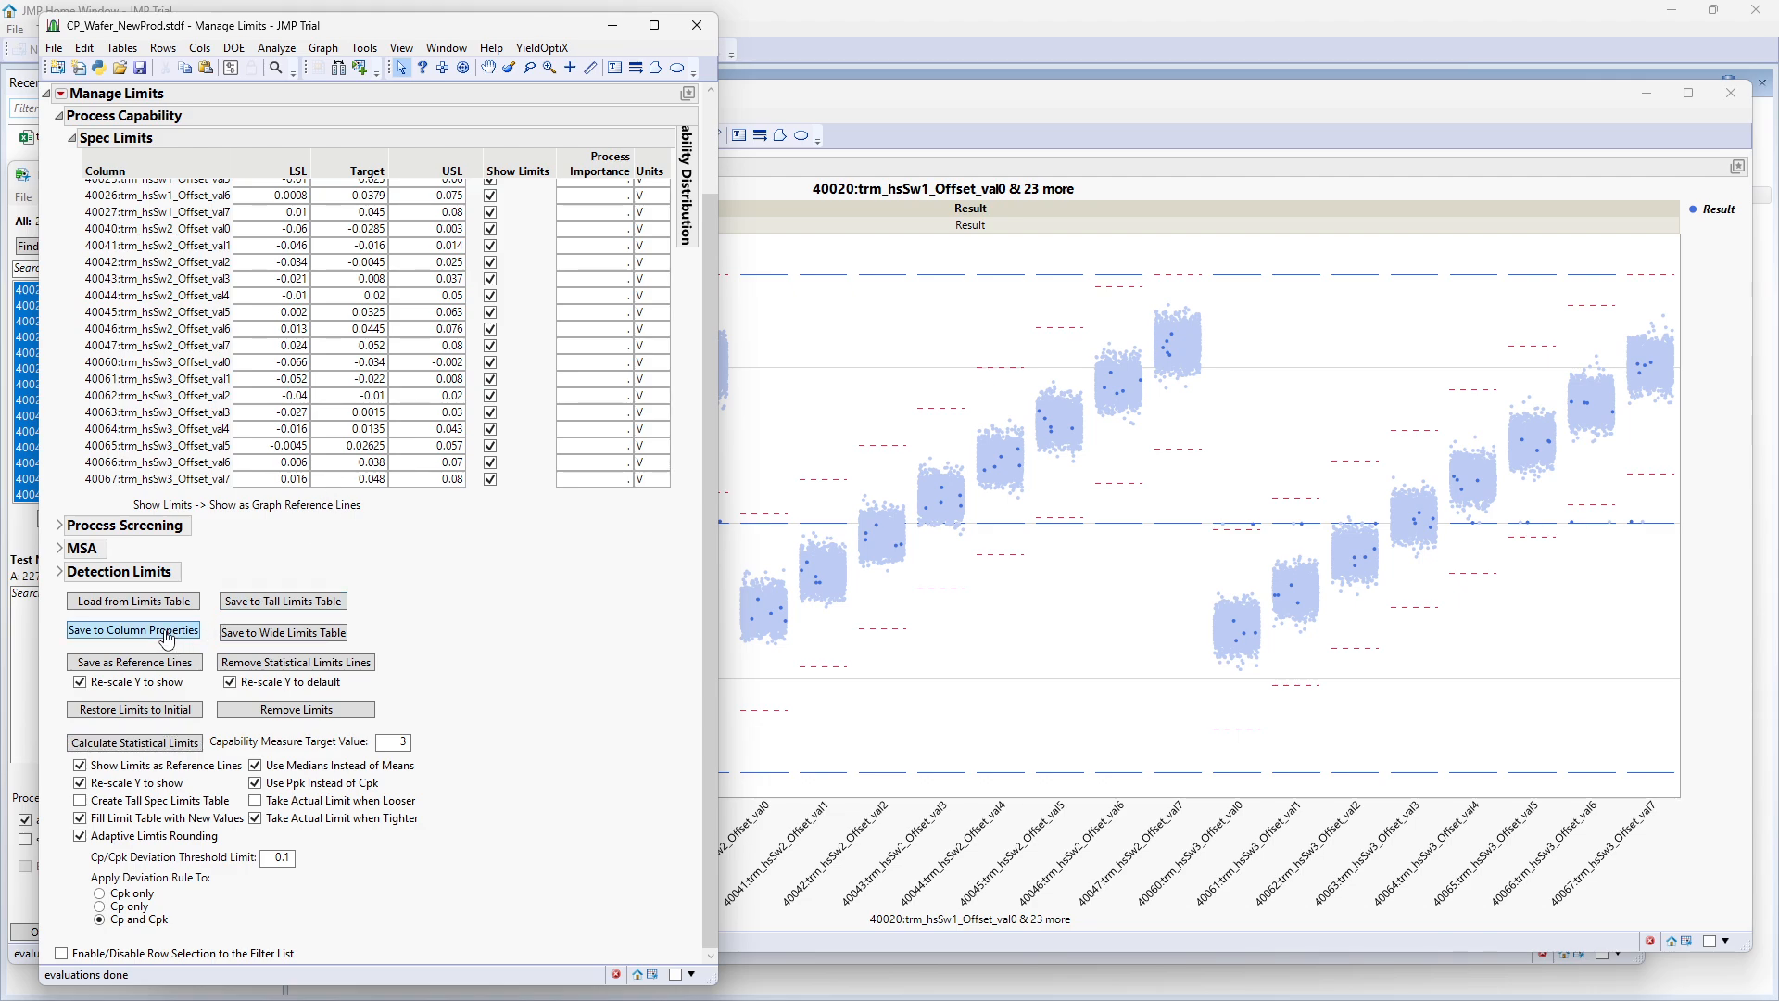
{"action": "left_click", "coordinate": [296, 661]}
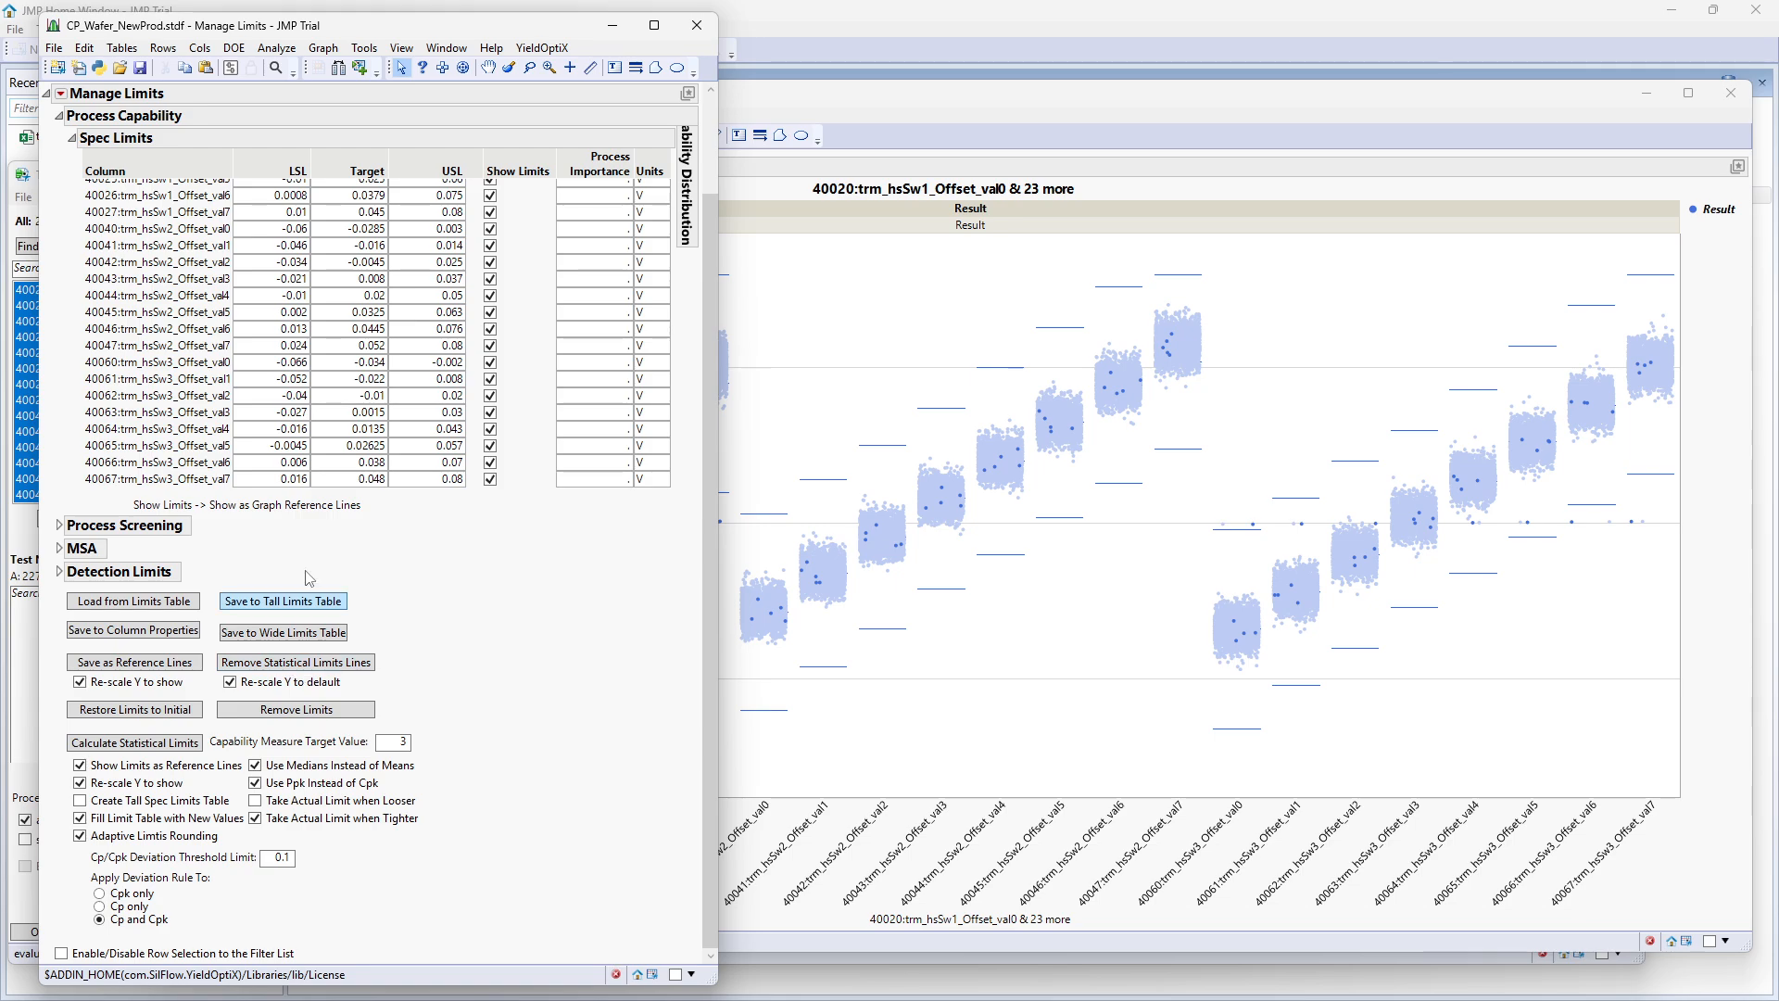
{"action": "left_click_drag", "start_coordinate": [392, 27], "coordinate": [723, 33]}
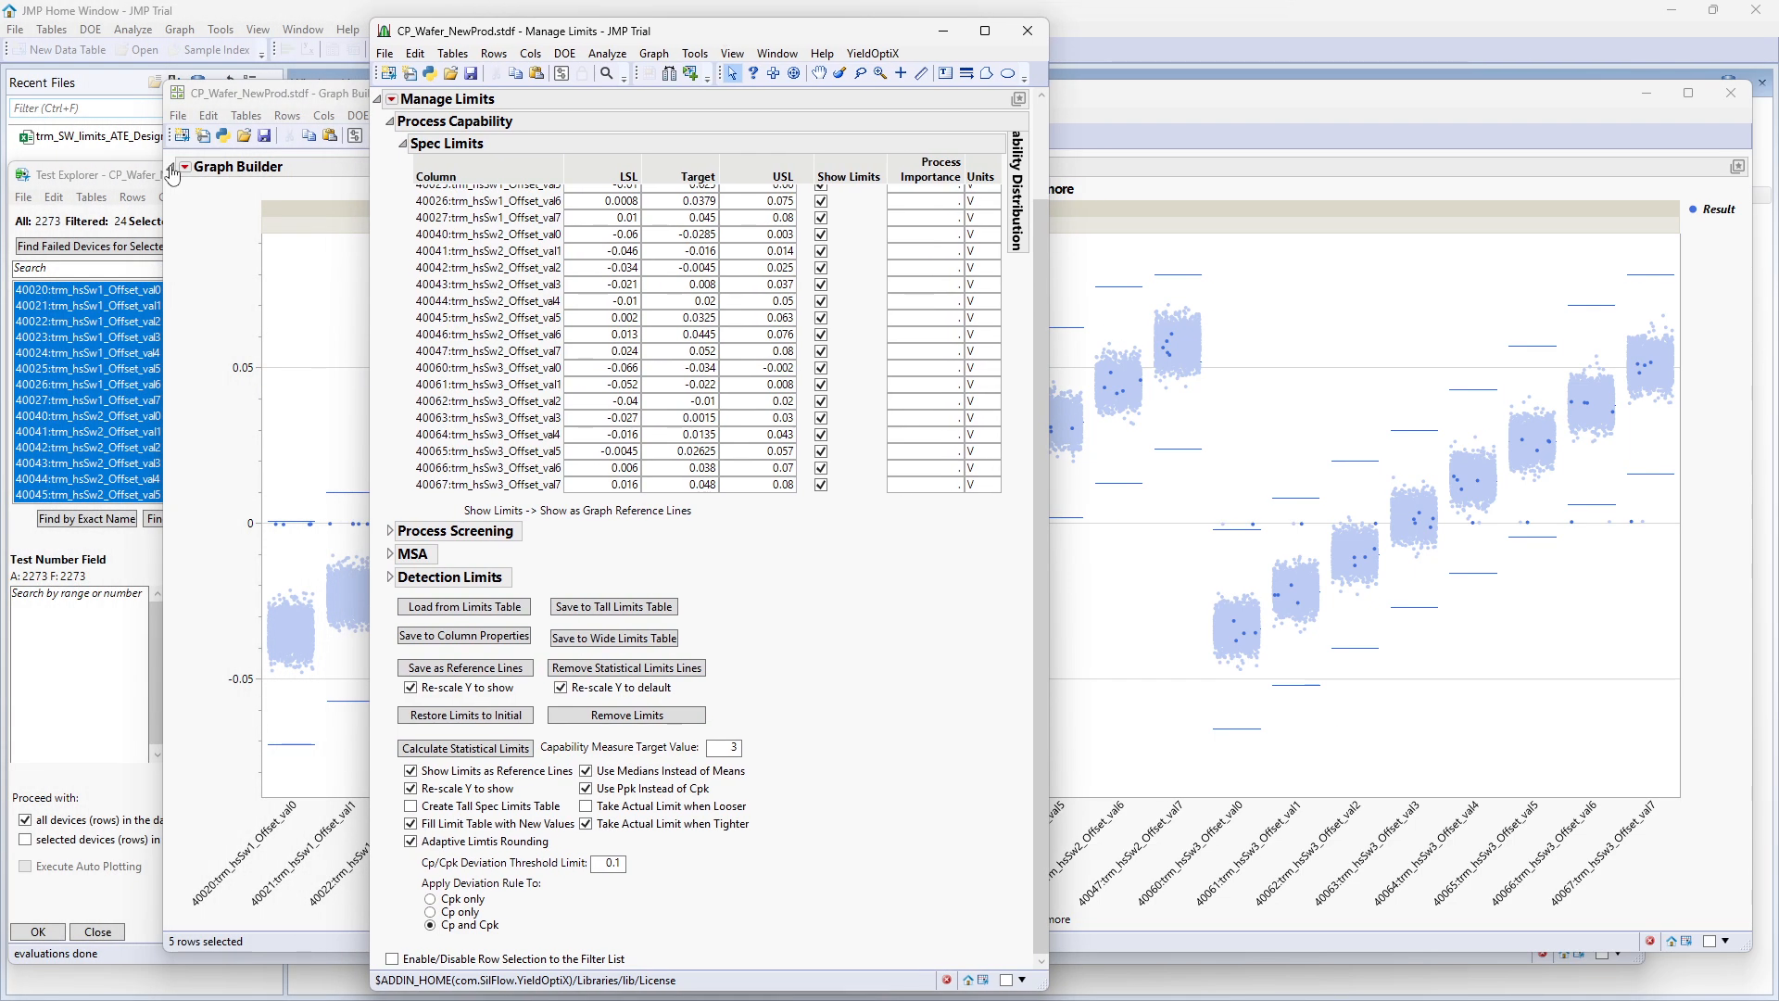
Review the Offset tests' statistical summary, sorted by descending out-of-spec count and by descending Ppk, and close it
{"action": "left_click", "coordinate": [126, 171]}
{"action": "left_click", "coordinate": [214, 249]}
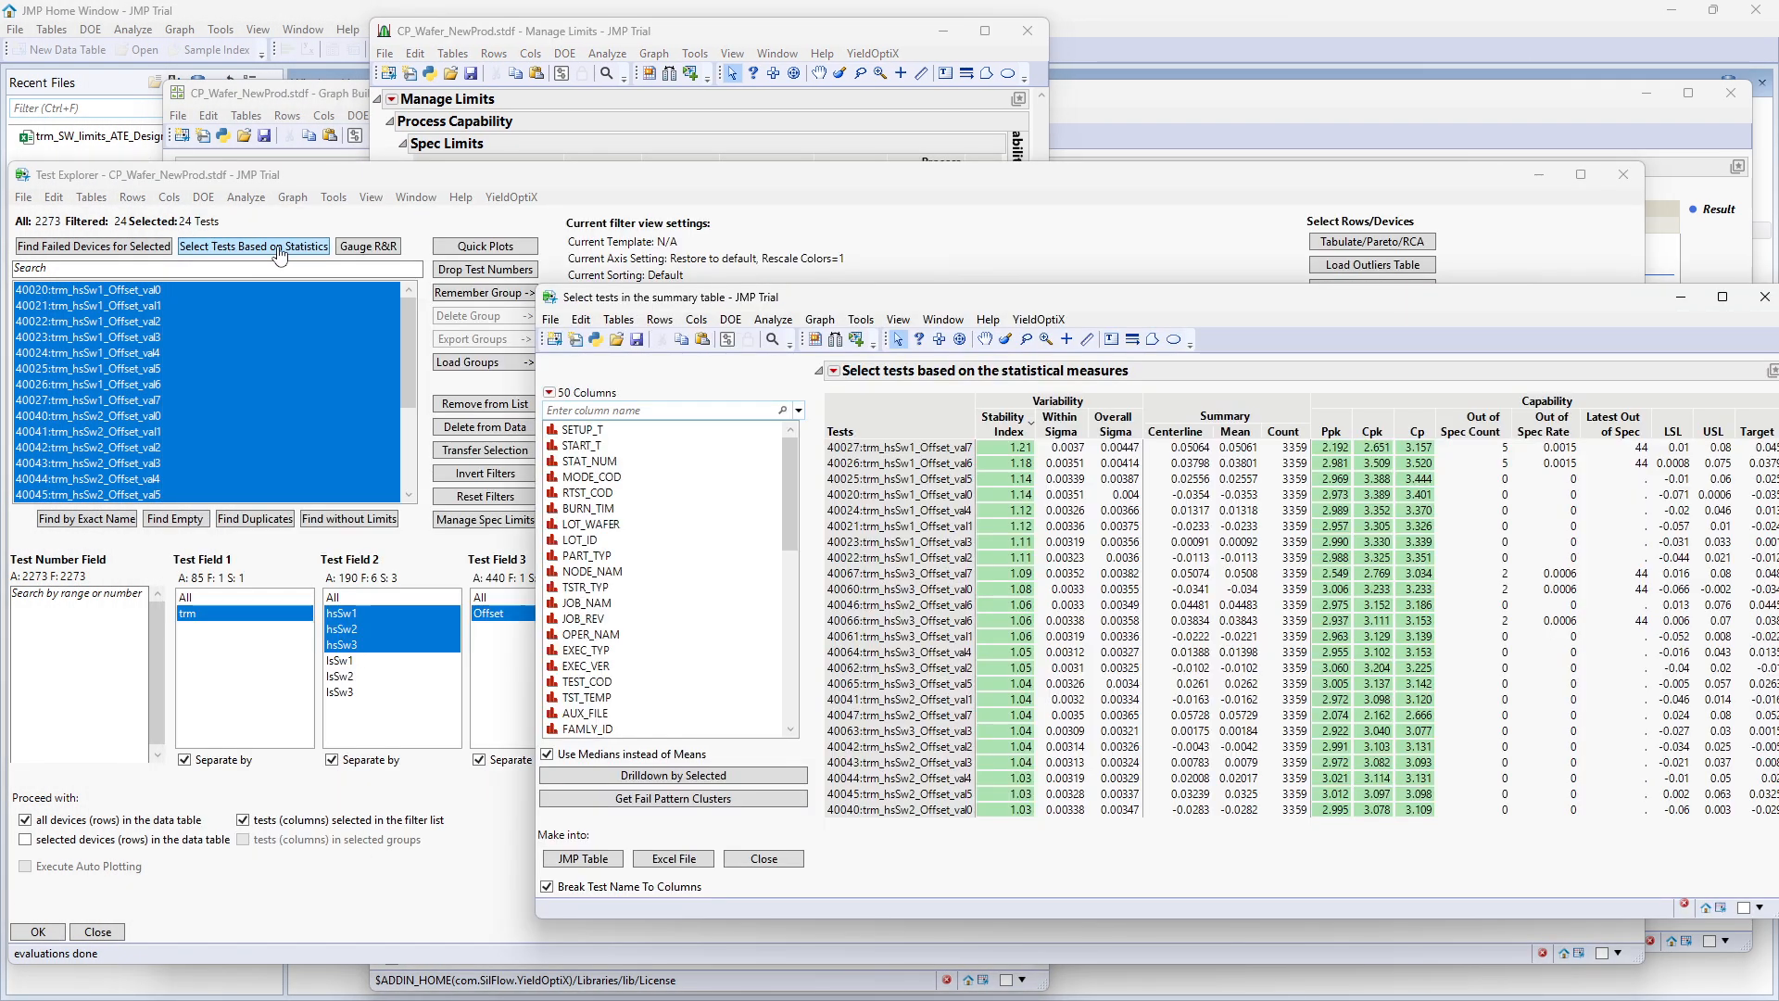
{"action": "left_click", "coordinate": [1476, 423]}
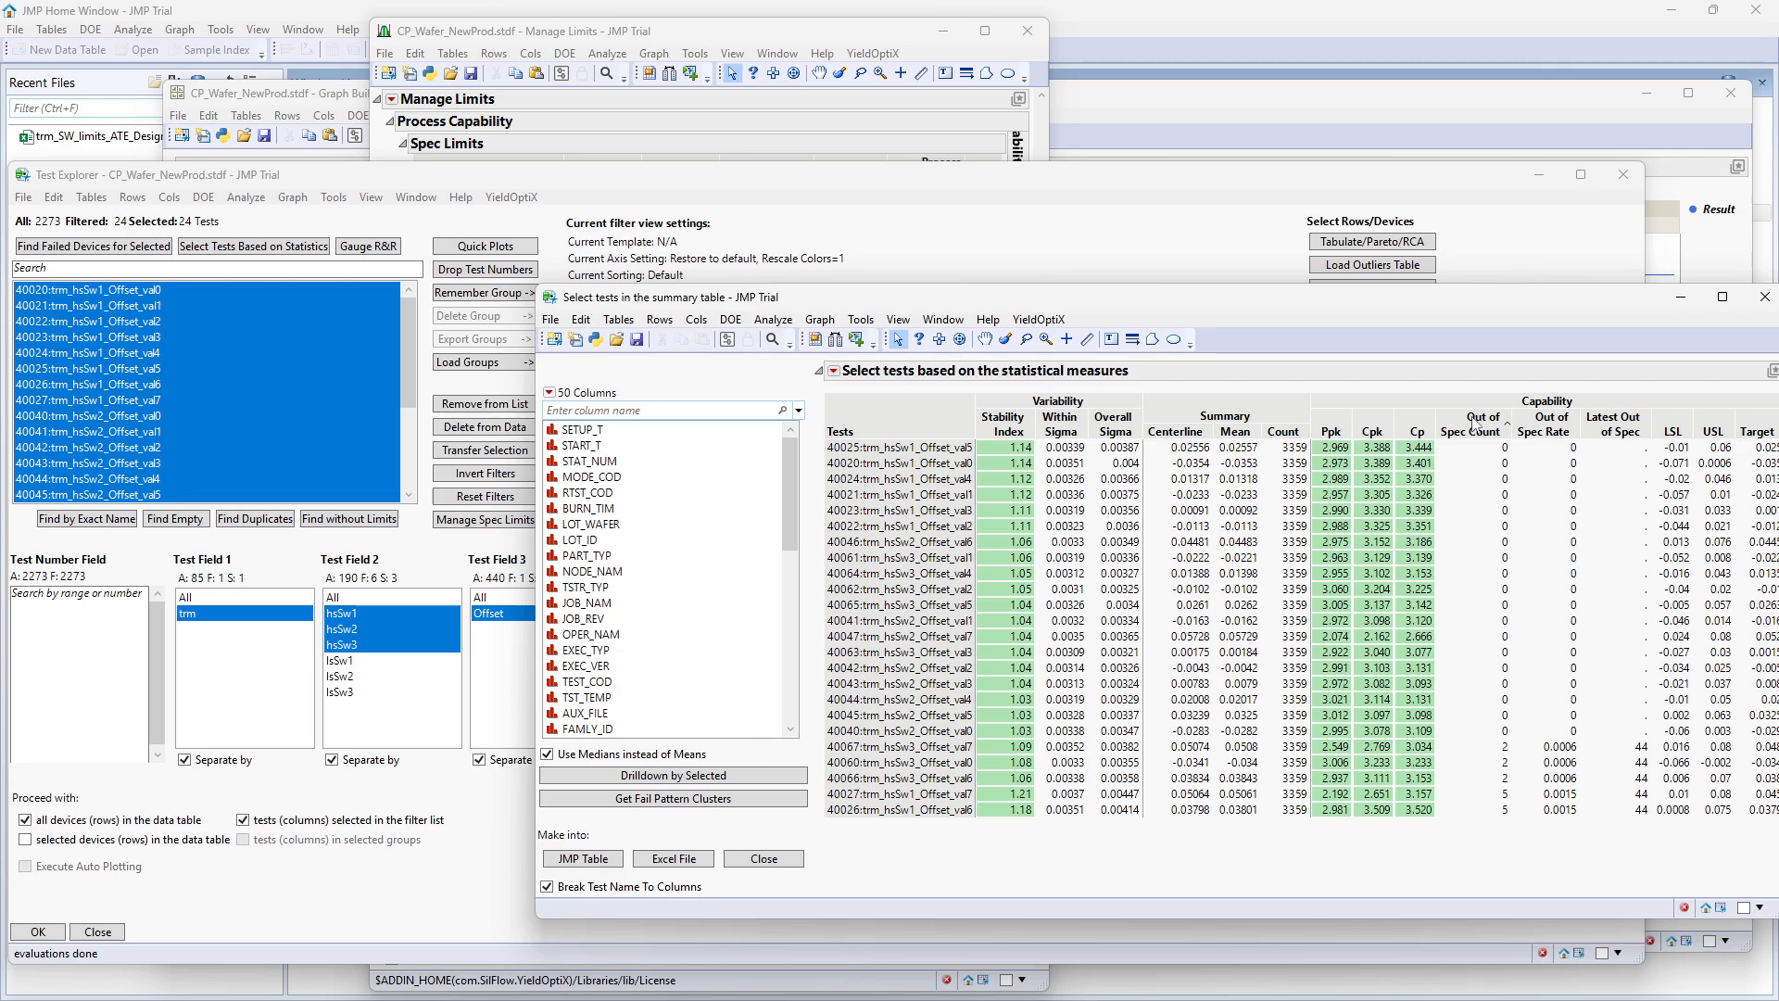
{"action": "left_click", "coordinate": [1476, 423]}
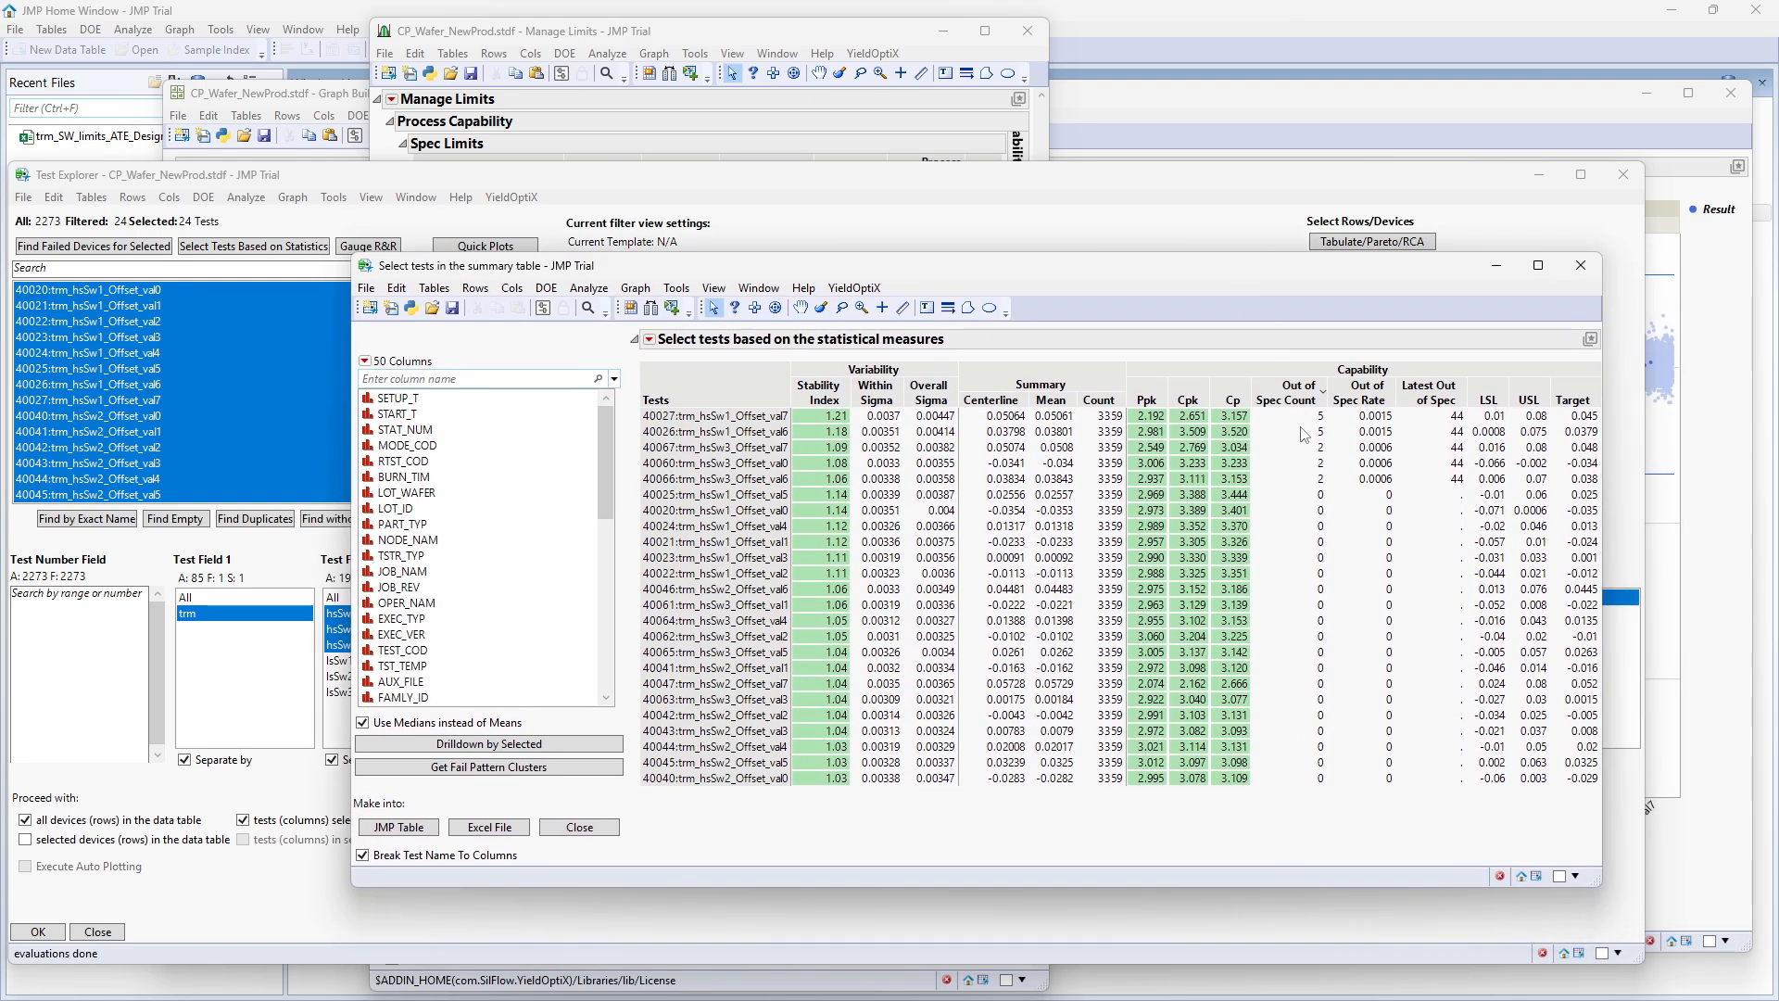
{"action": "left_click", "coordinate": [1151, 400]}
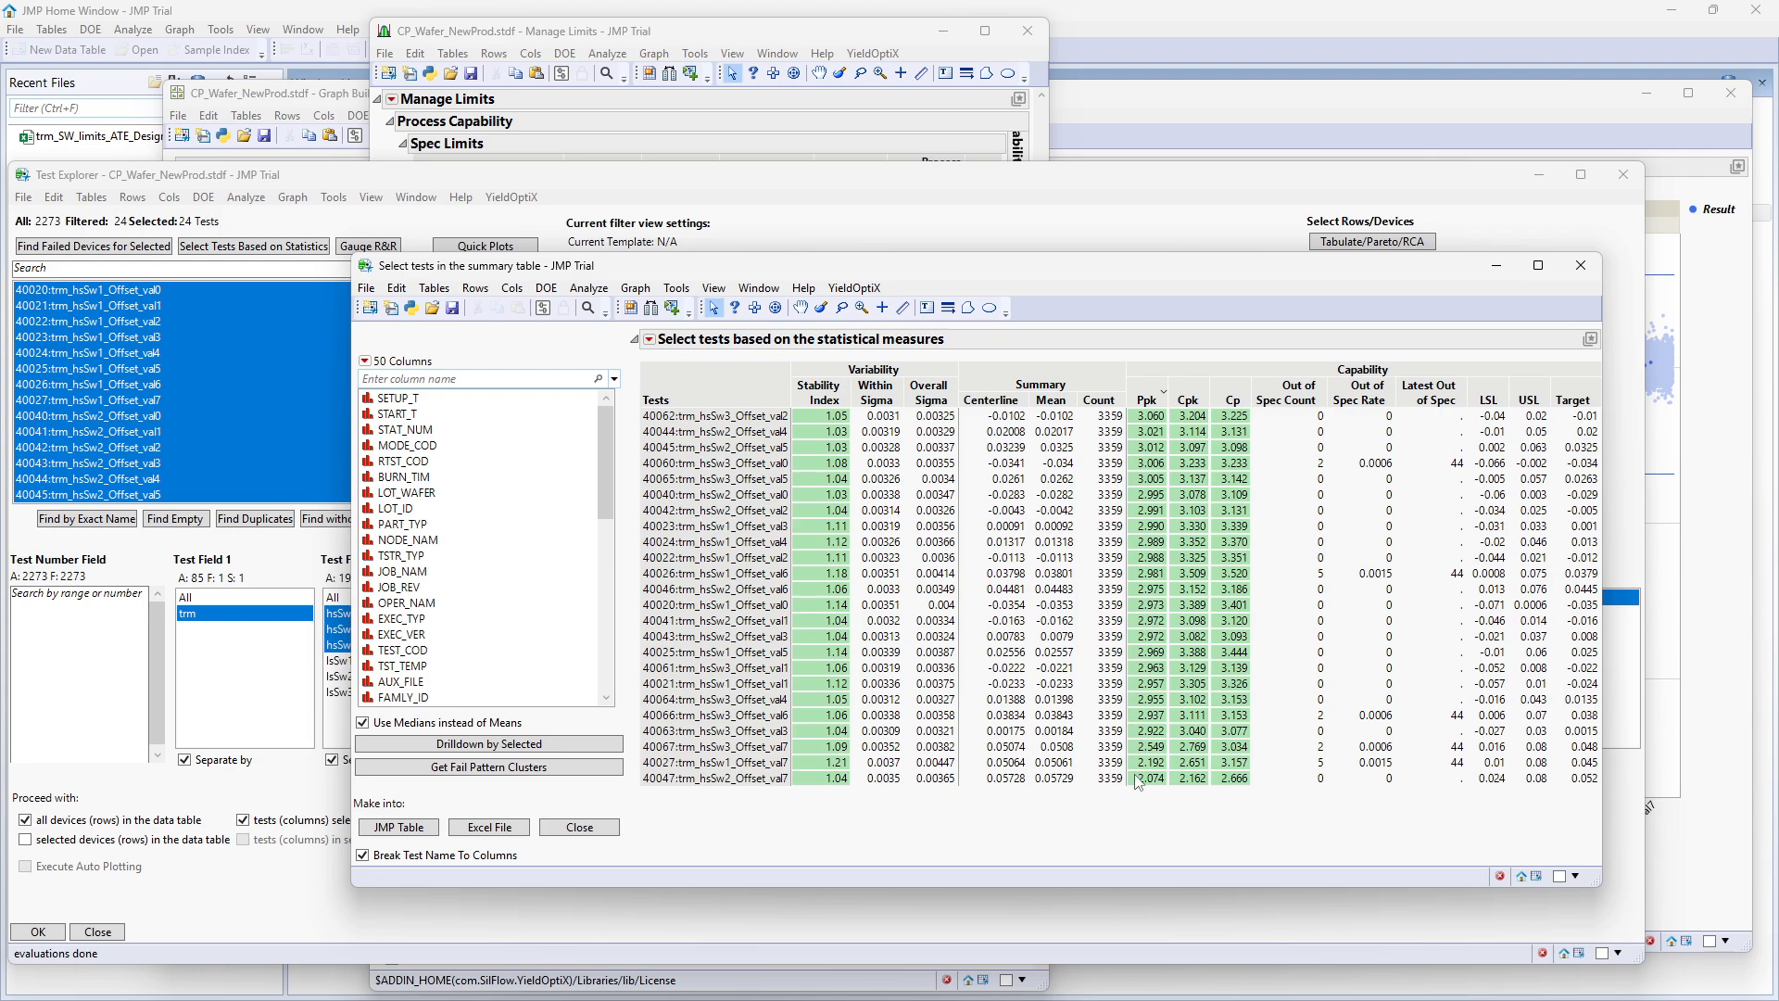
{"action": "left_click", "coordinate": [1581, 265]}
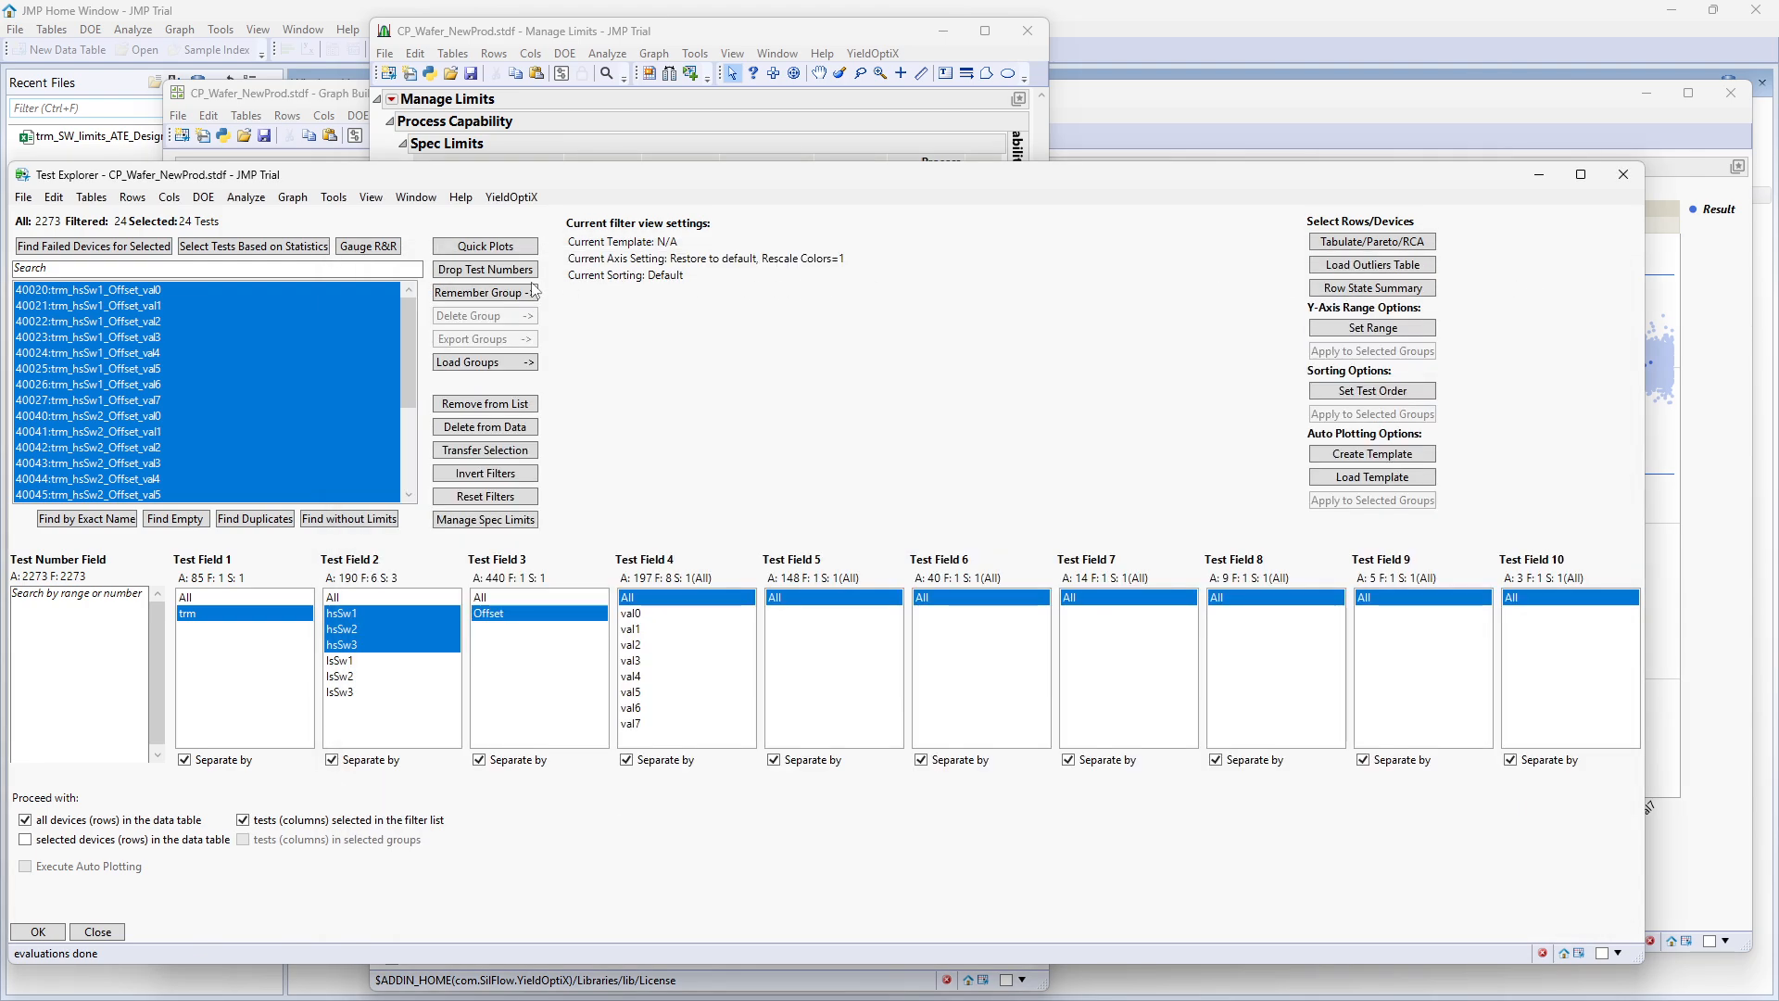
Find the failed devices for the selected Offset tests, selecting them in the data table, forgetting the current selection and creating the P_F column
{"action": "left_click", "coordinate": [102, 248]}
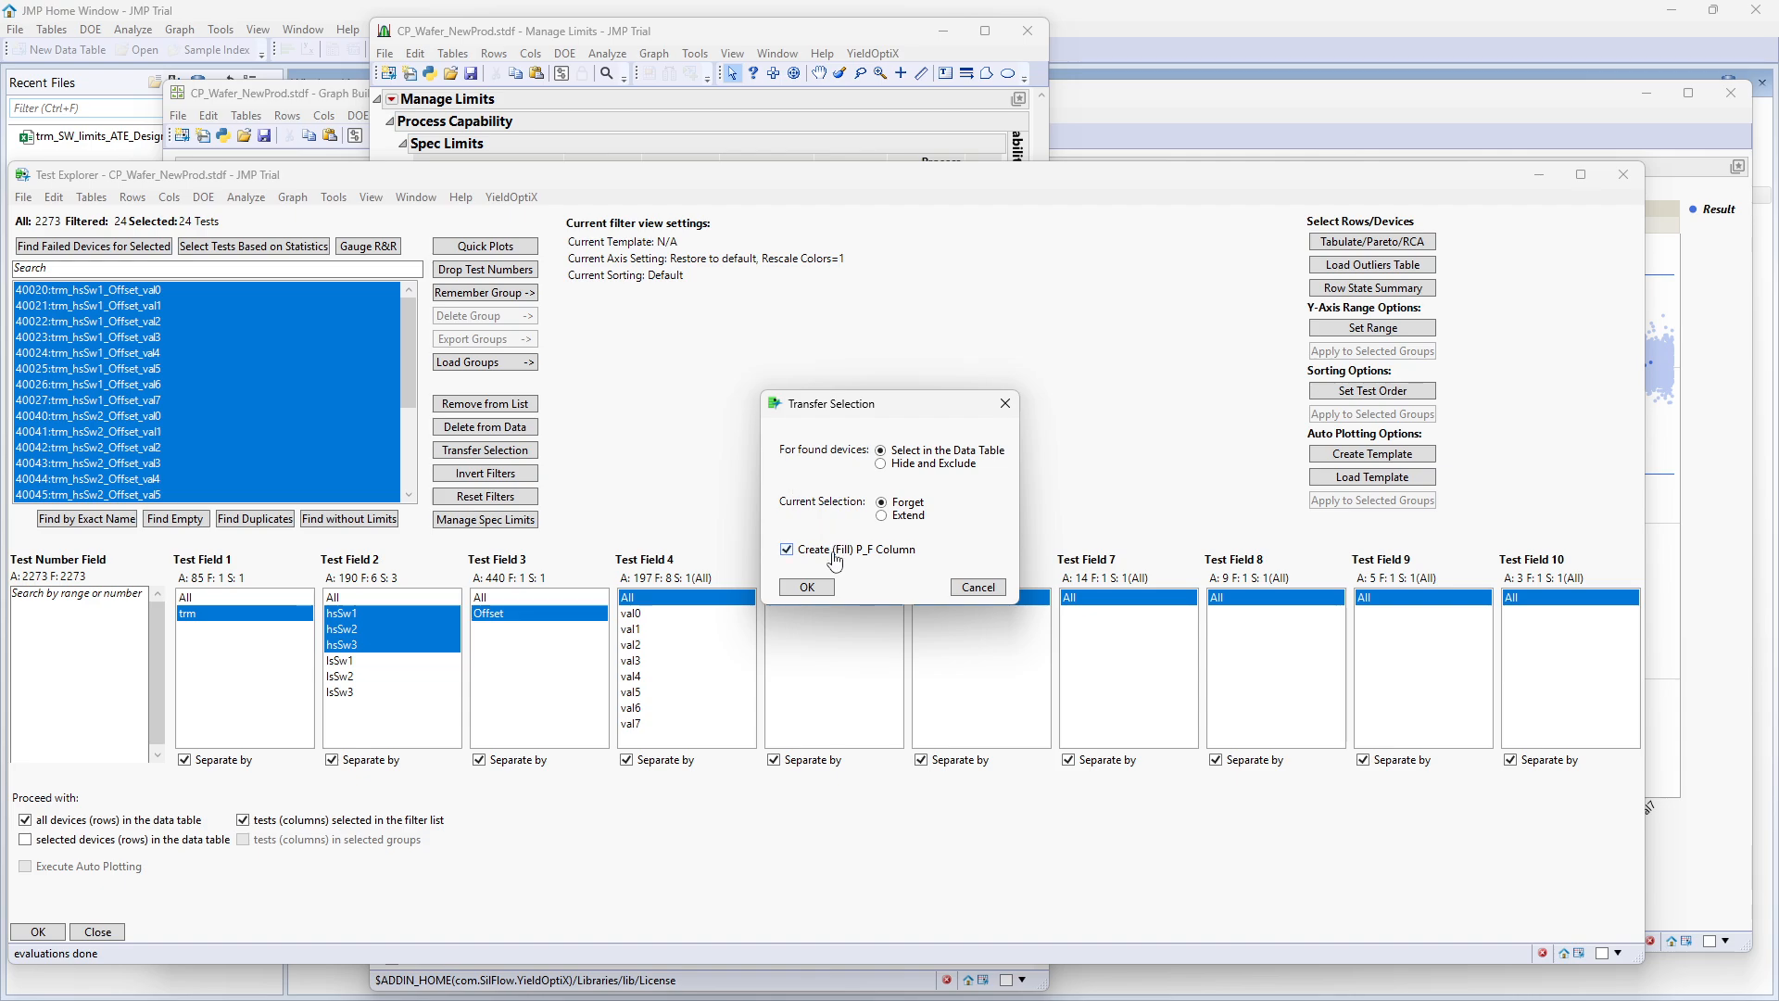
{"action": "left_click", "coordinate": [807, 587]}
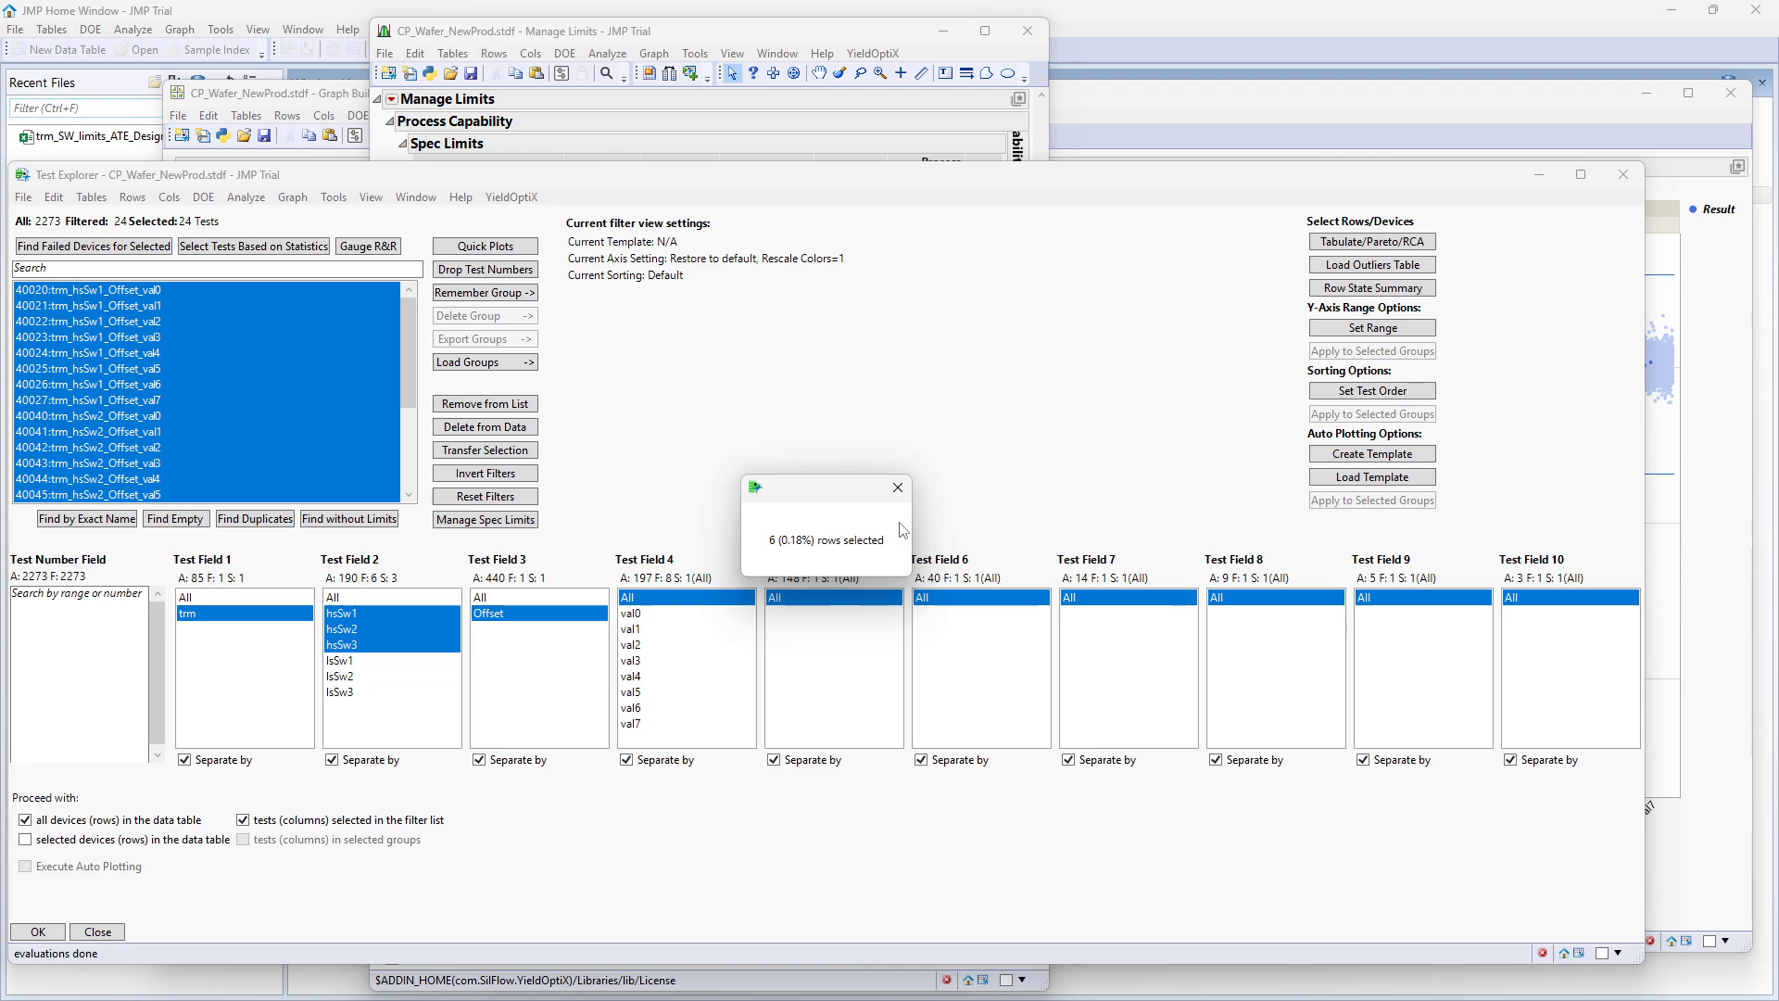
{"action": "left_click", "coordinate": [1125, 104]}
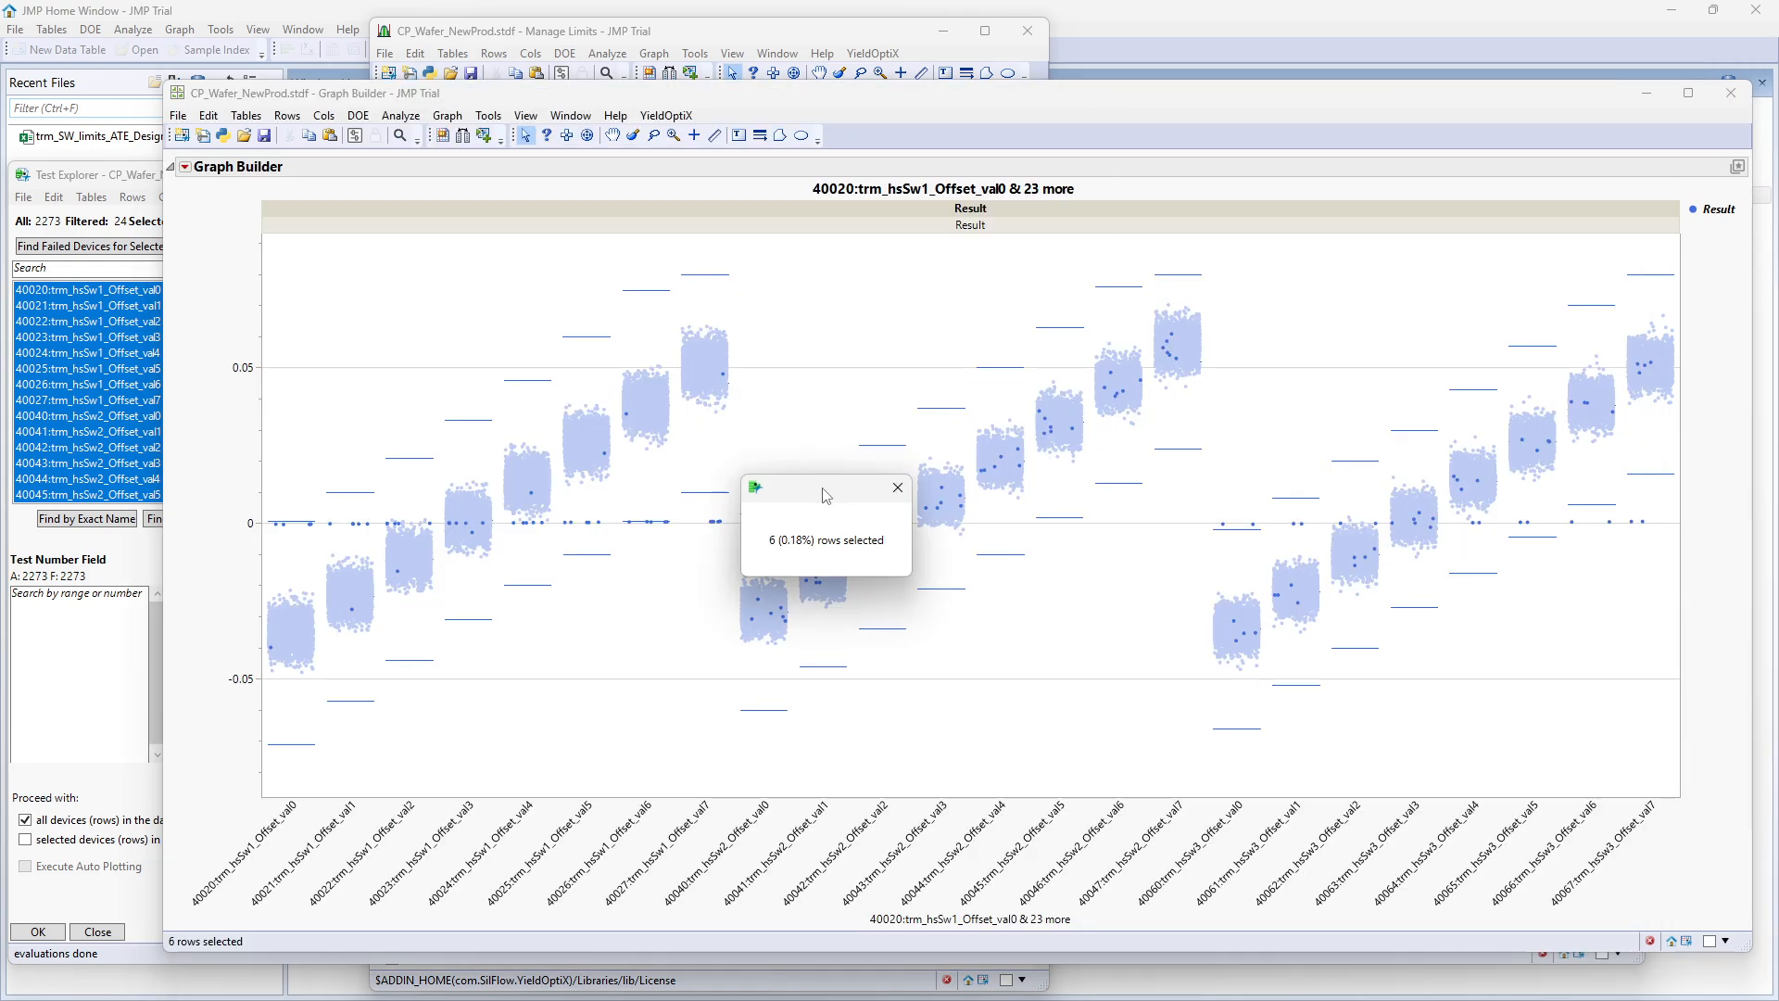
{"action": "left_click", "coordinate": [898, 491]}
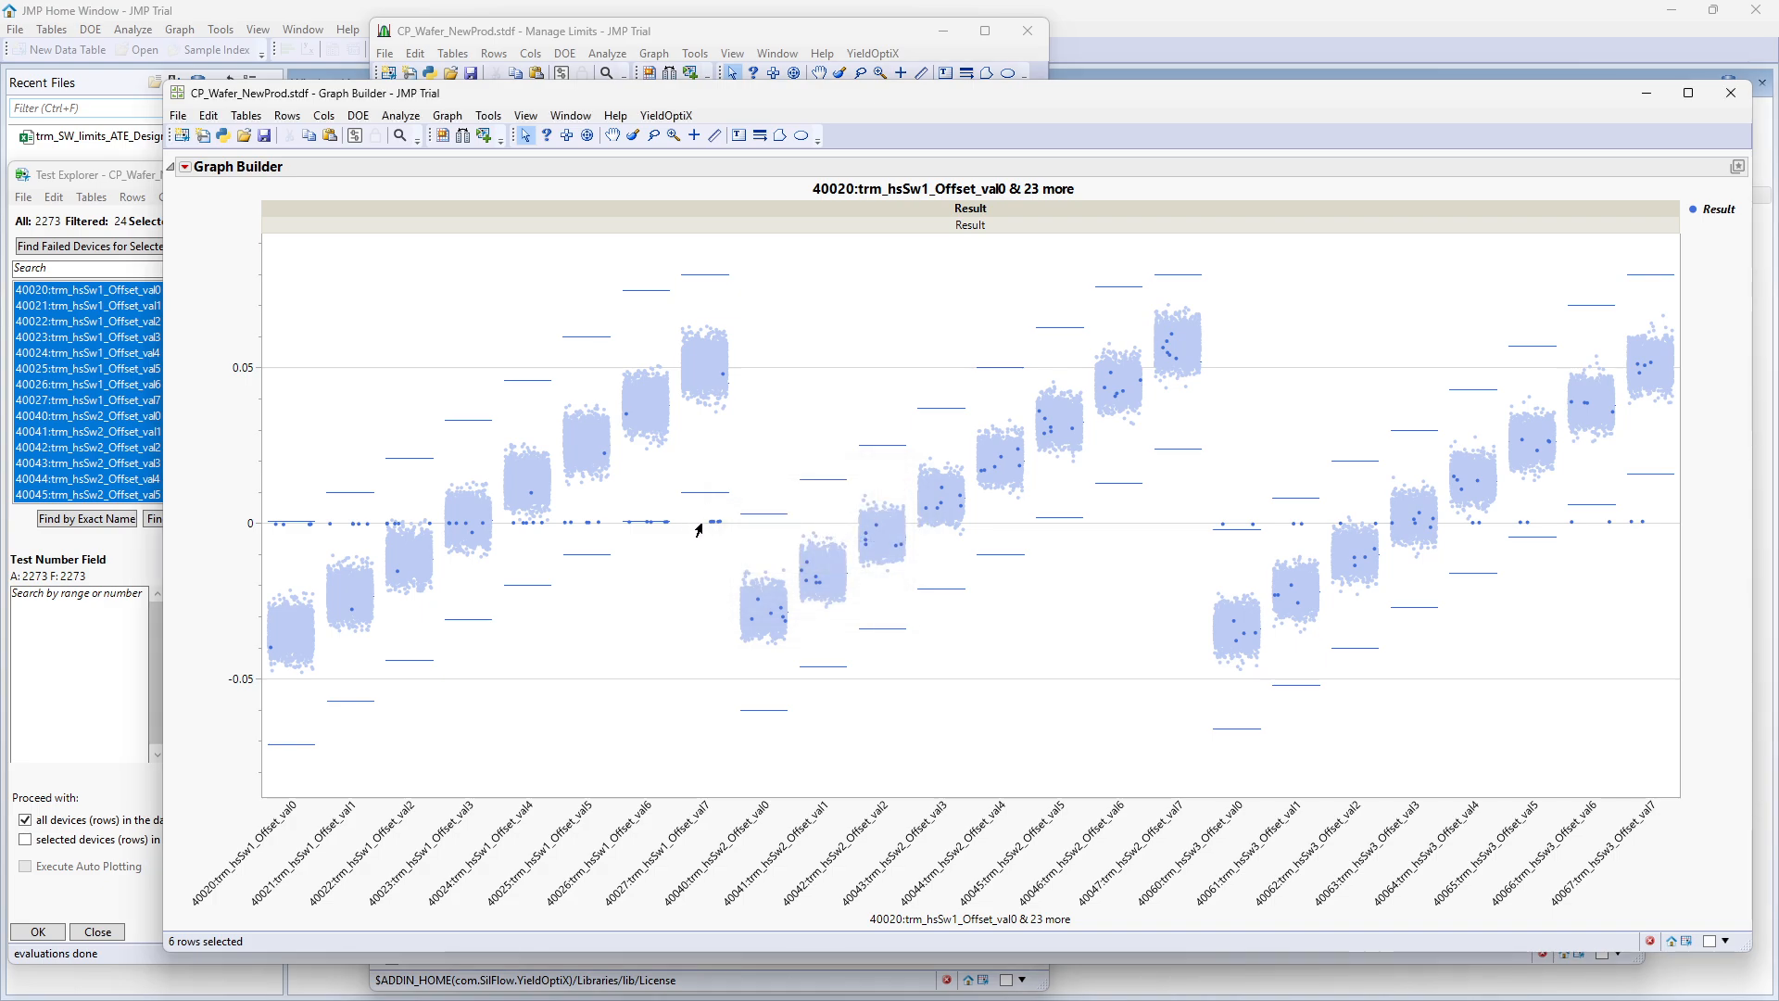
Reopen the graph's controls and colour the Offset test points by P_F
{"action": "left_click", "coordinate": [187, 167]}
{"action": "left_click", "coordinate": [225, 207]}
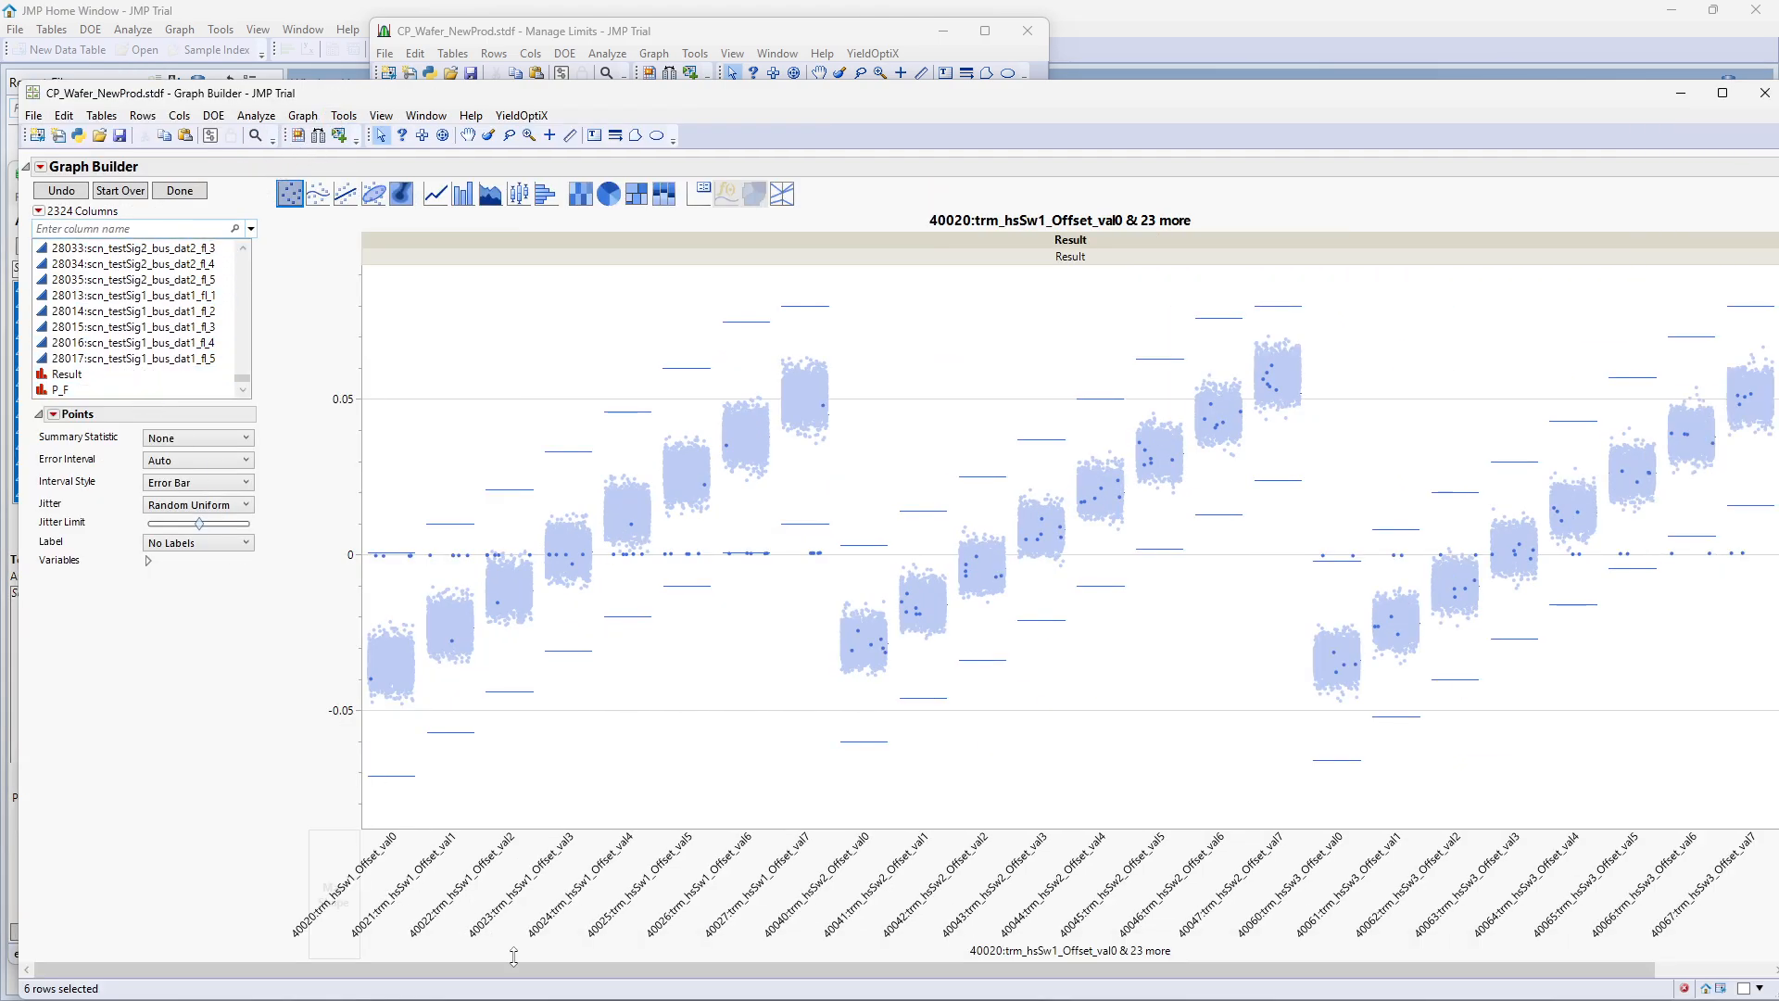
{"action": "left_click_drag", "start_coordinate": [539, 970], "coordinate": [608, 970]}
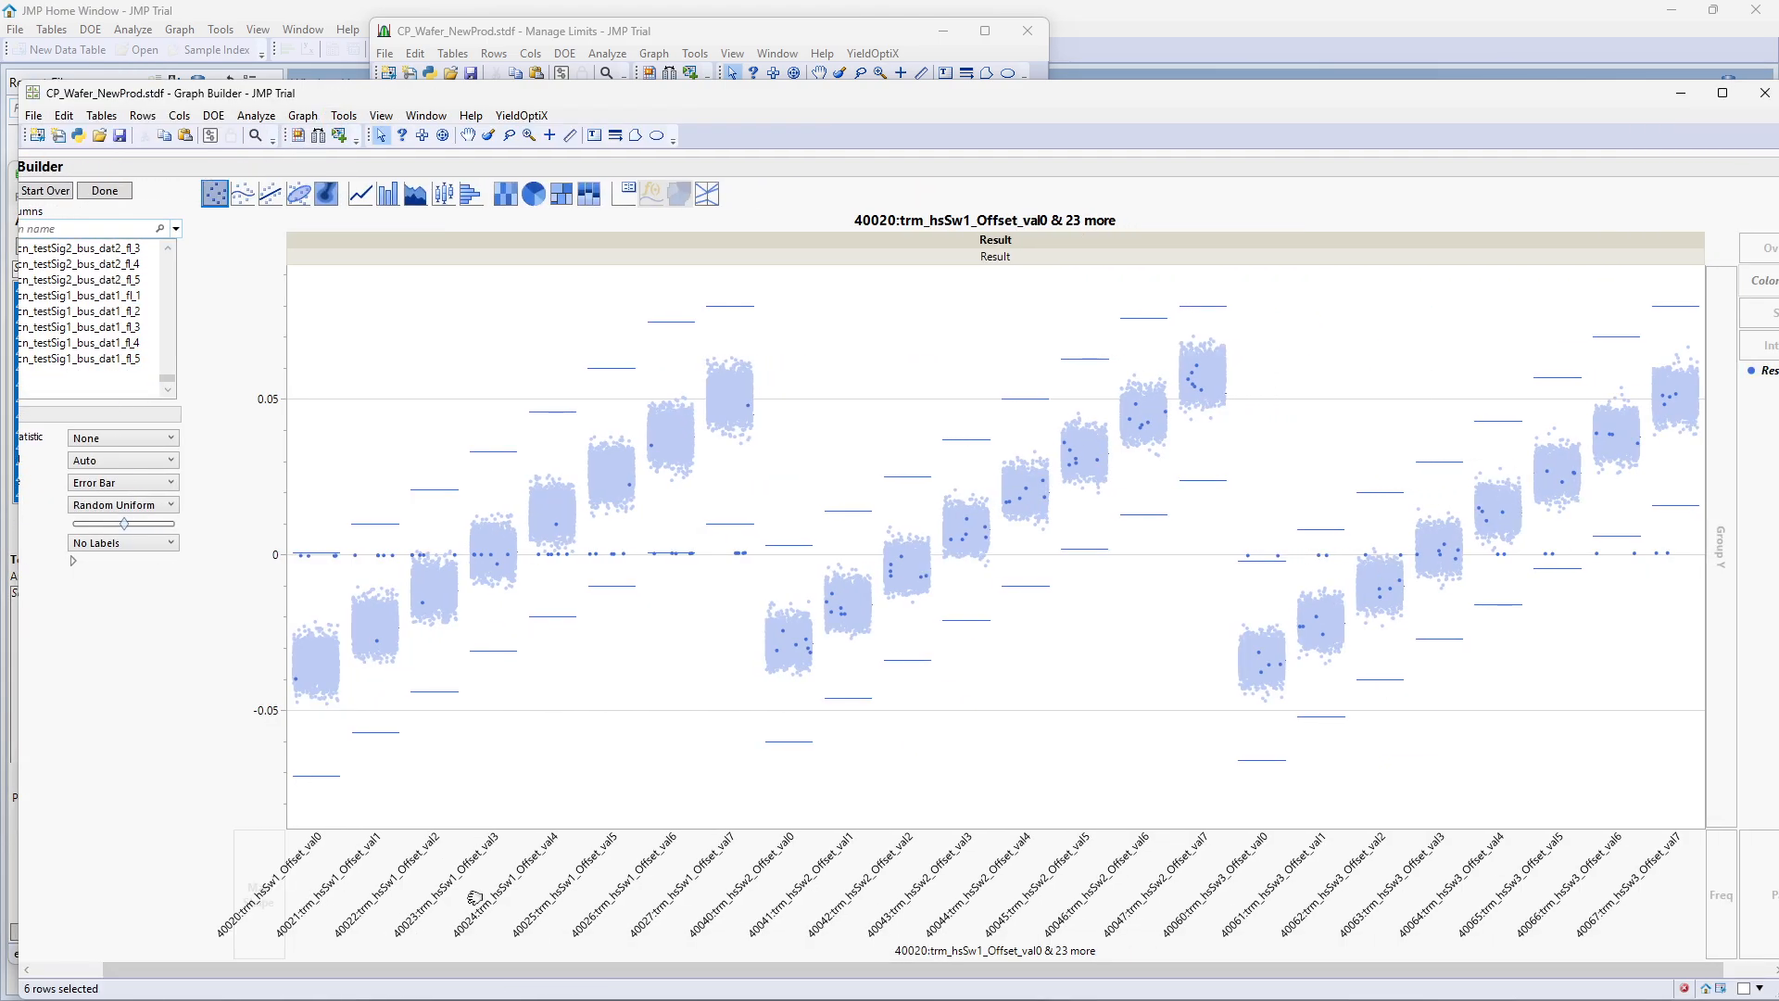
{"action": "left_click_drag", "start_coordinate": [37, 390], "coordinate": [1766, 287]}
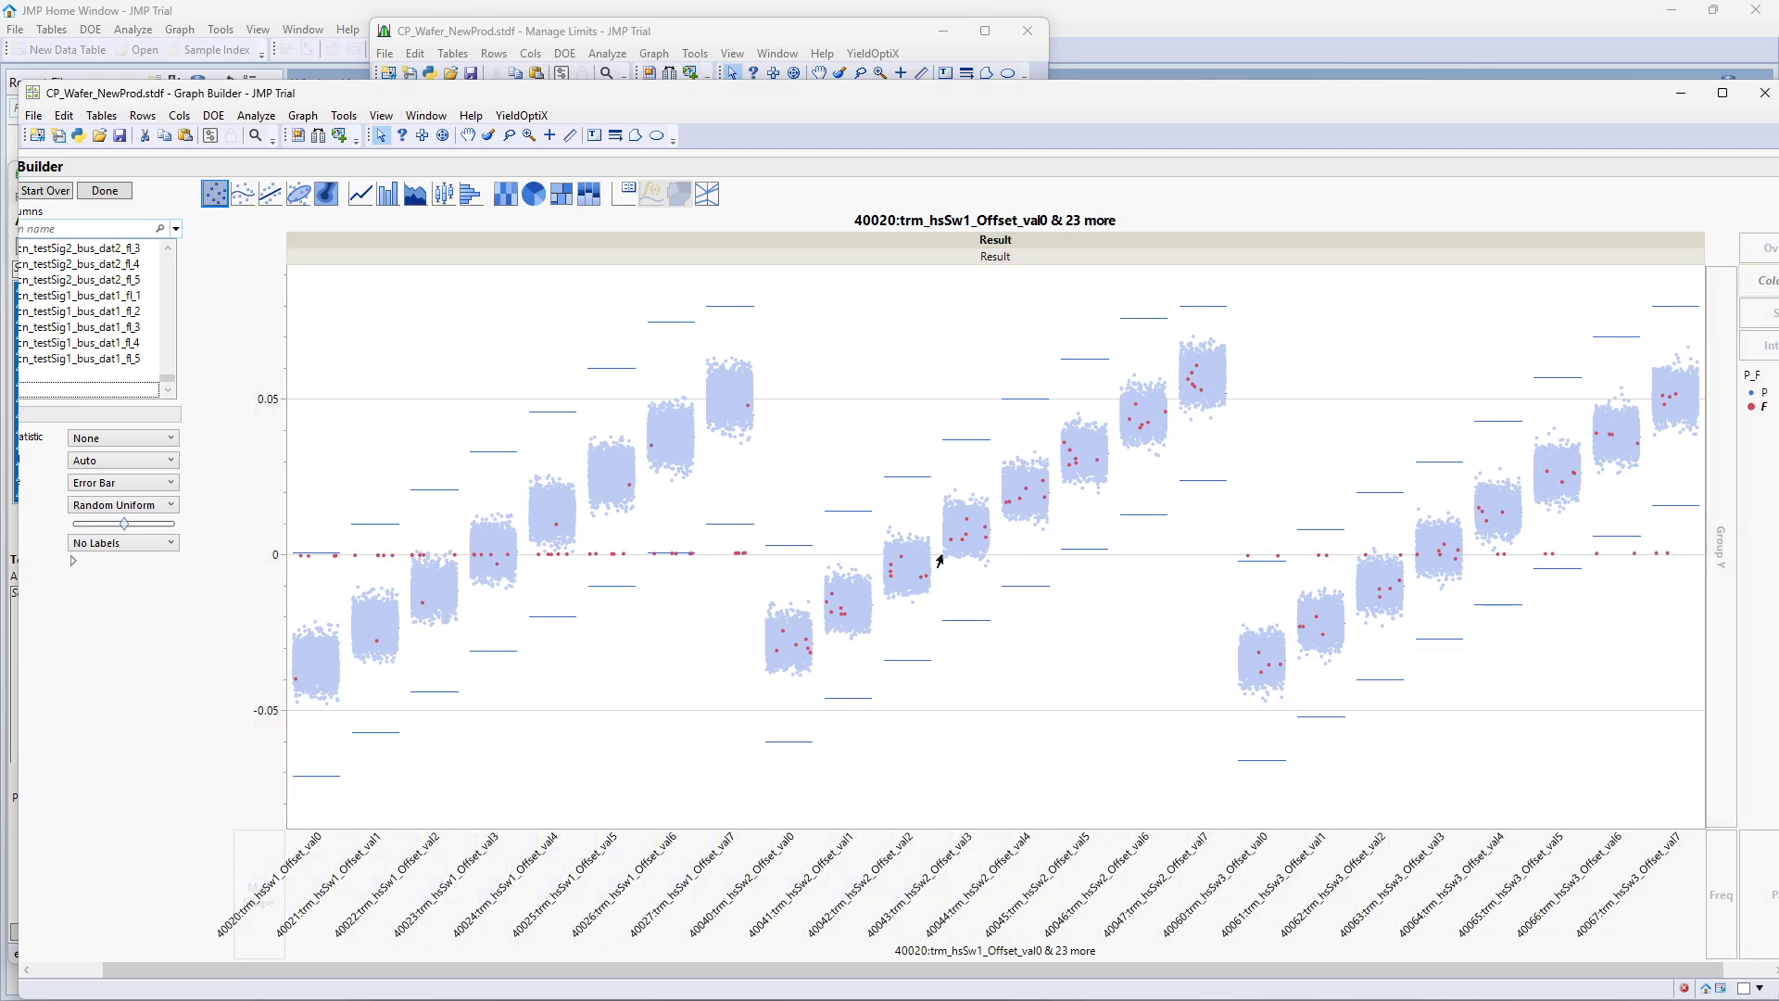